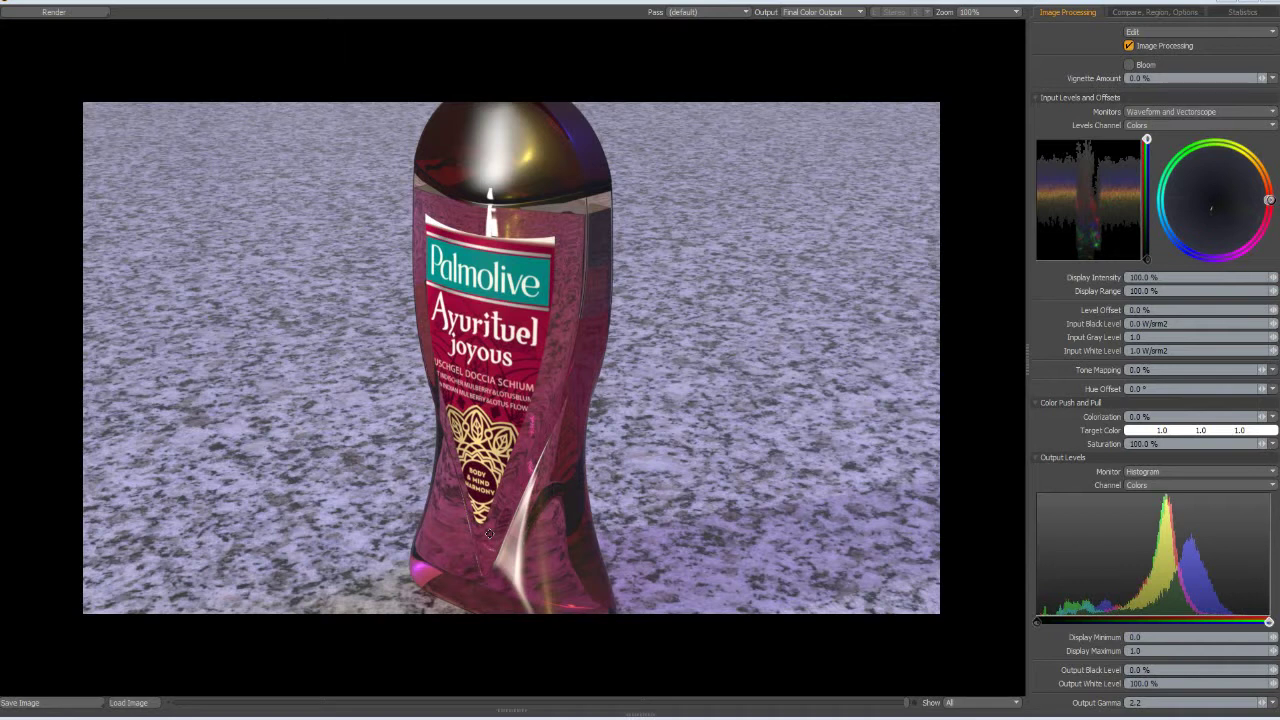
Leave the render for the modelling workspace, hide the Palmolive1 group and show the Backdrop Item in the front view.
click(1274, 6)
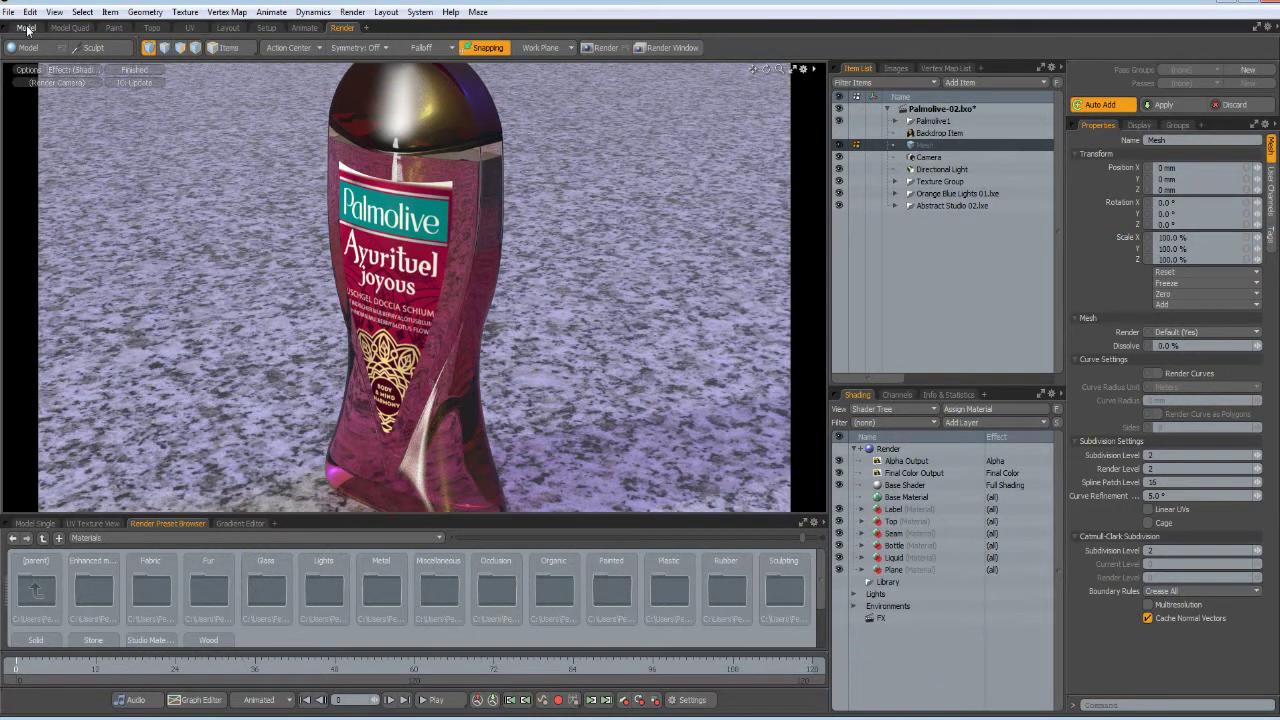
click(839, 495)
click(33, 29)
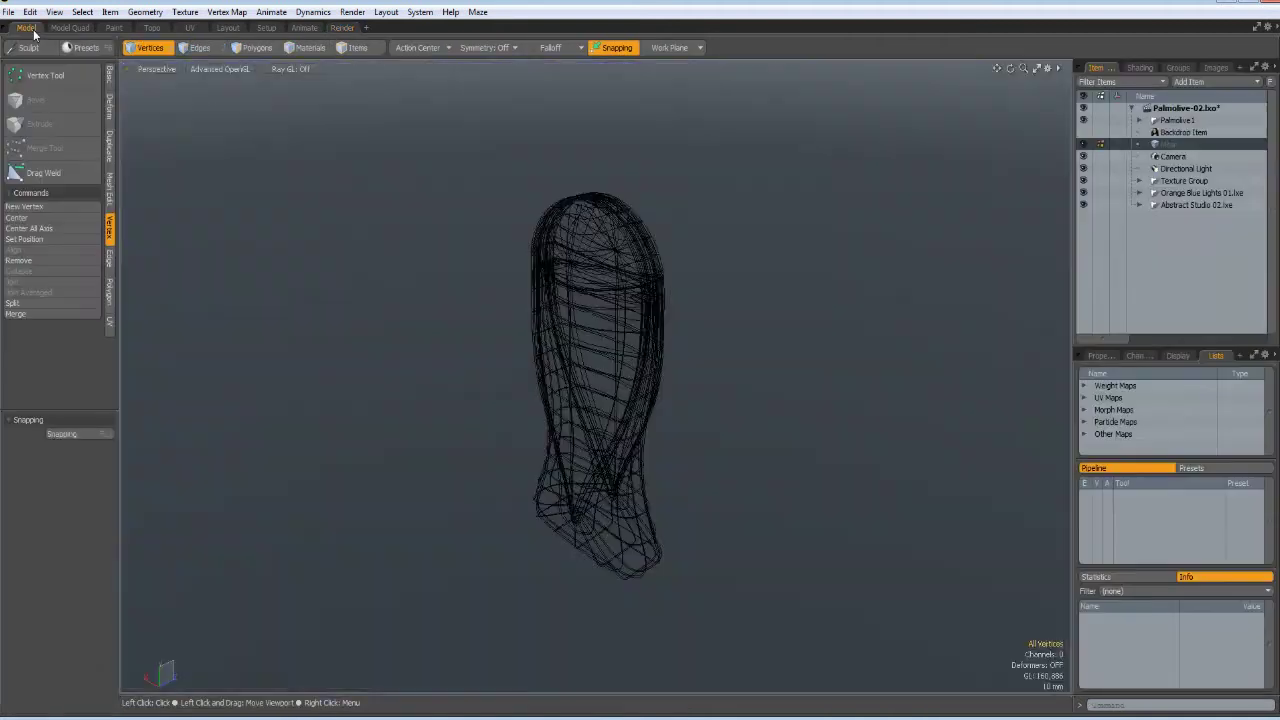
click(1084, 120)
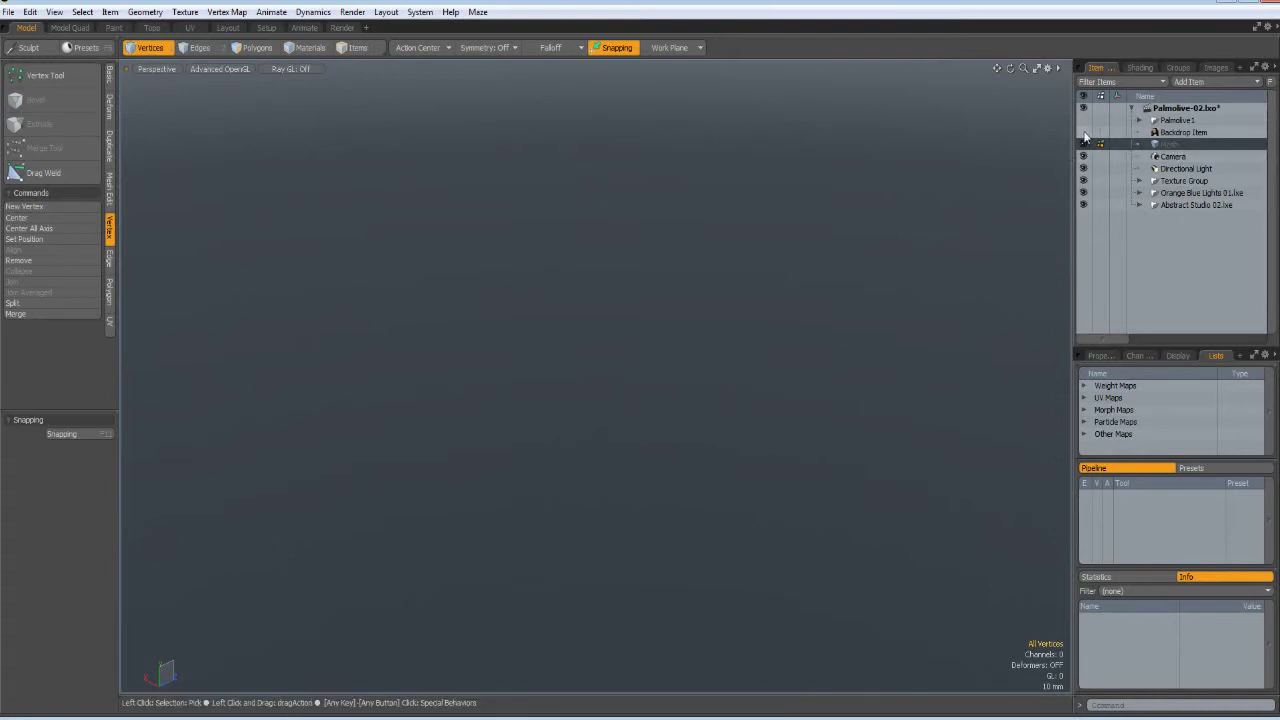
click(1084, 133)
key(KP_1)
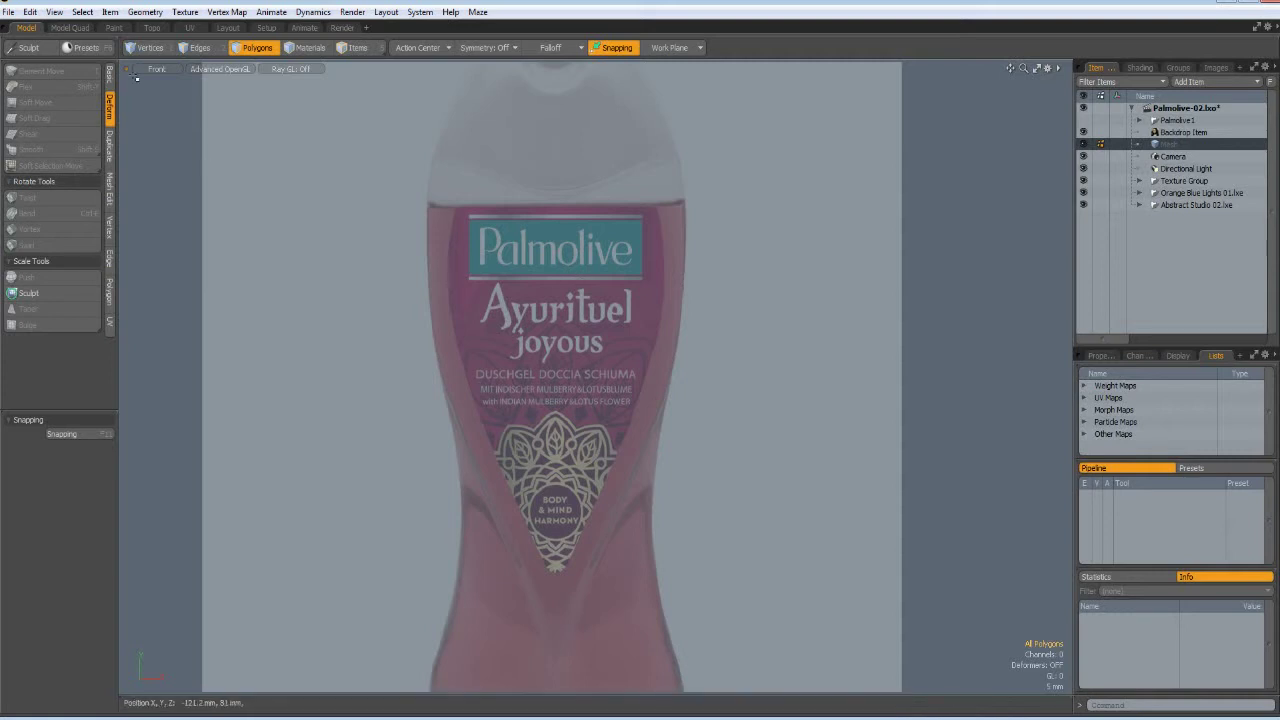
Draw a flat vertical cube primitive about 132 mm tall over the centre of the label, with an X size of 4 mm.
click(110, 76)
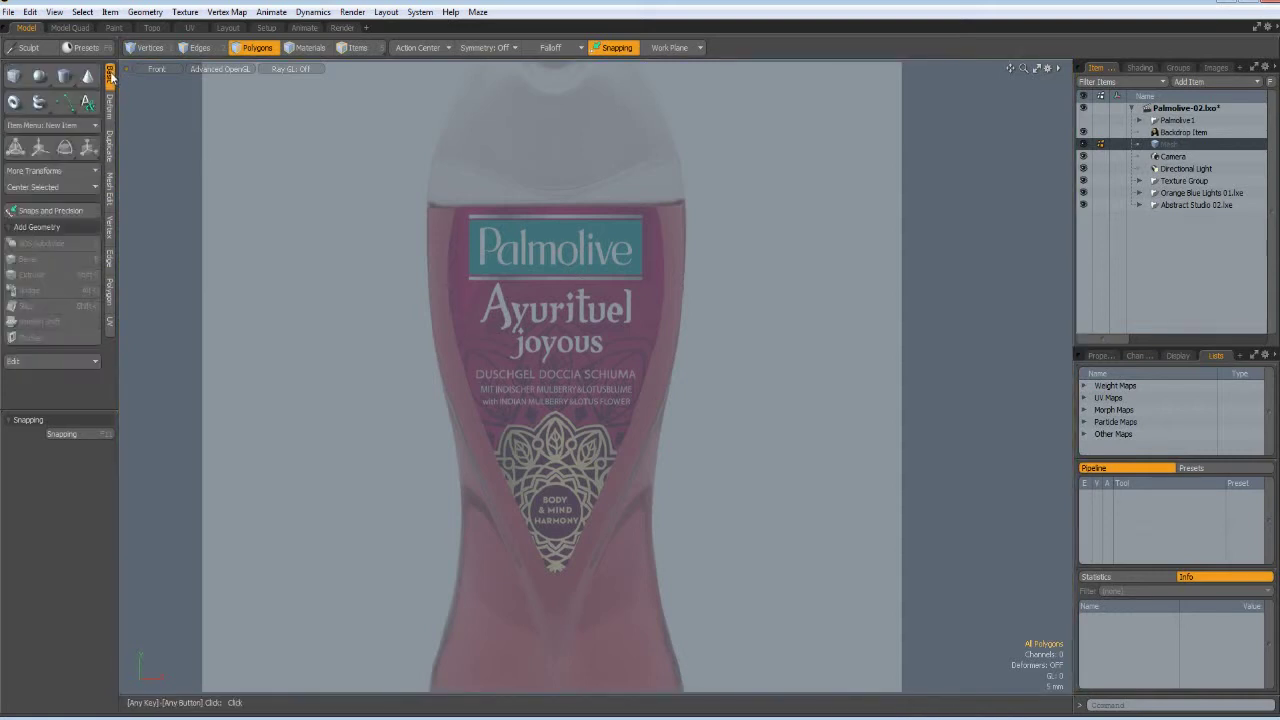
click(15, 76)
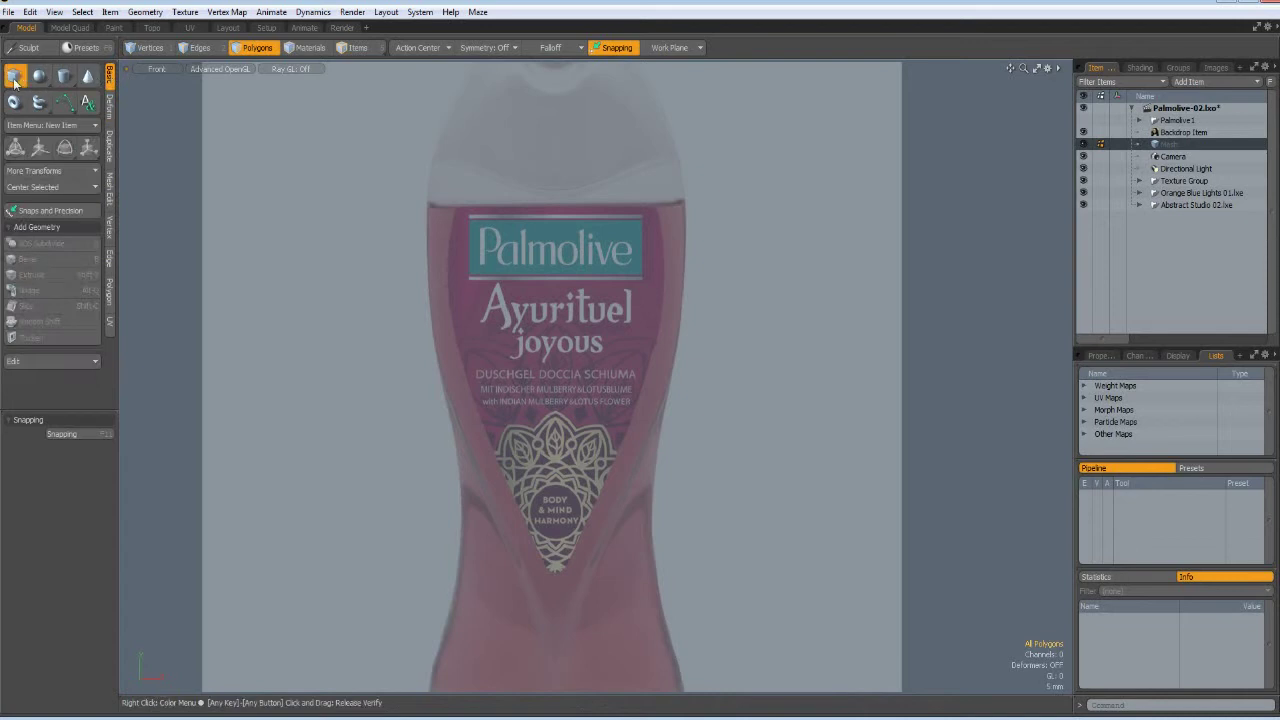
click(538, 163)
drag(538, 163, 565, 655)
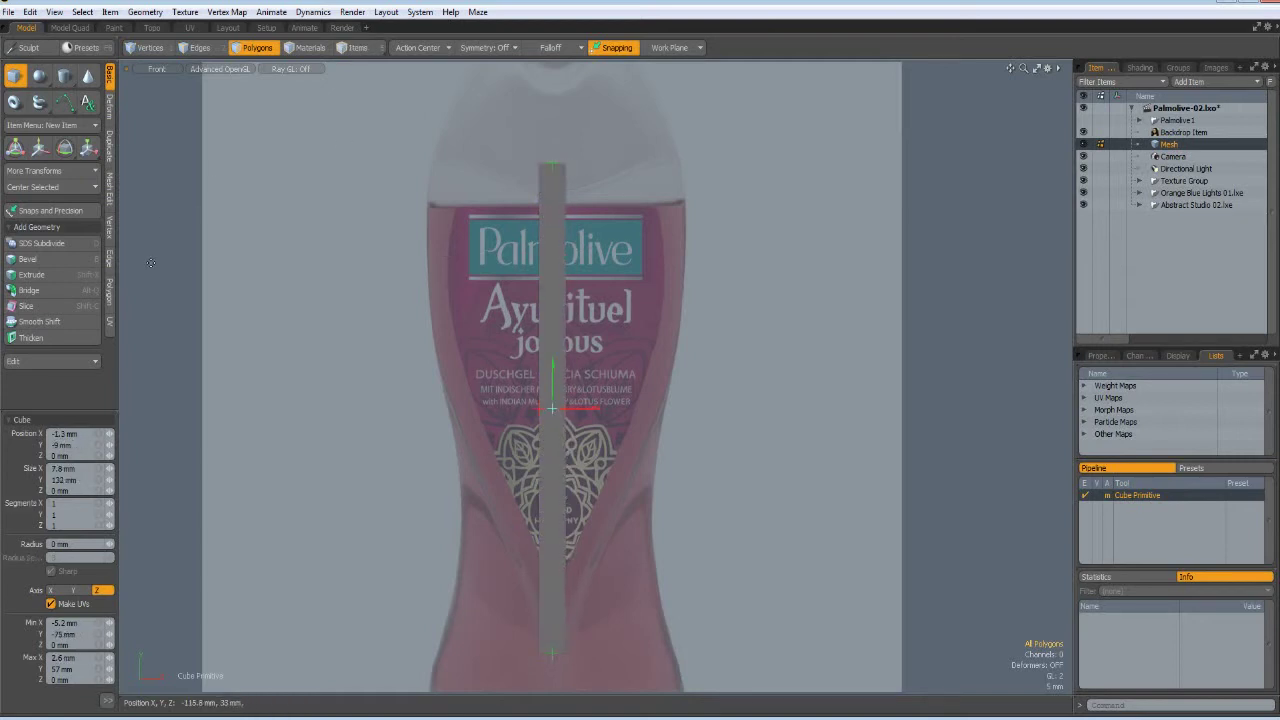
click(85, 468)
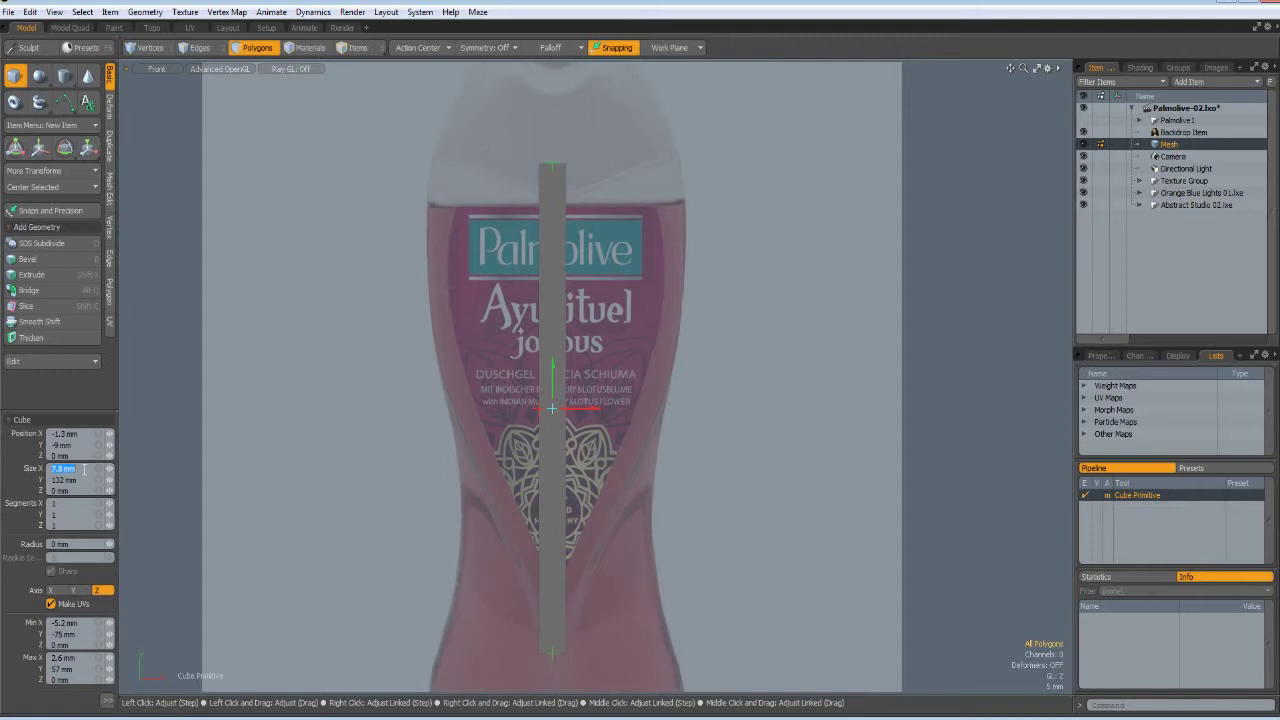
text(4)
key(Return)
Center the strip along X and move it sideways to an X offset of -2 mm.
click(47, 188)
click(46, 235)
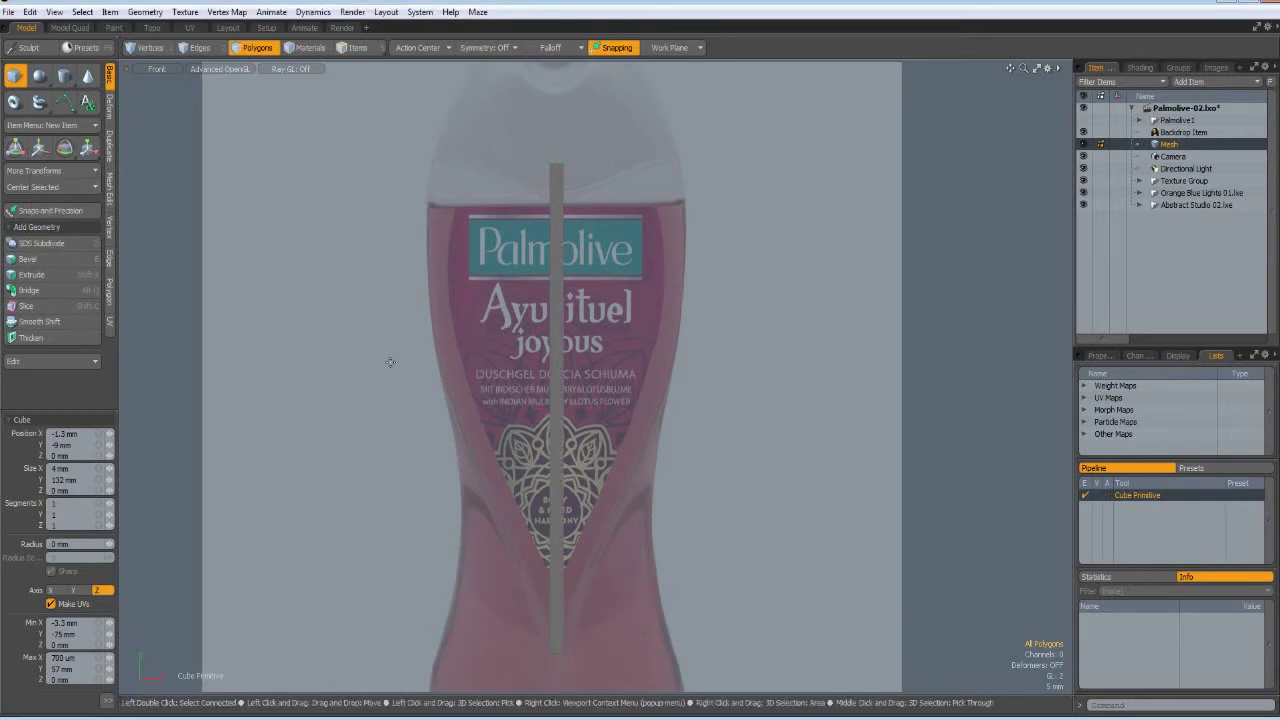
key(w)
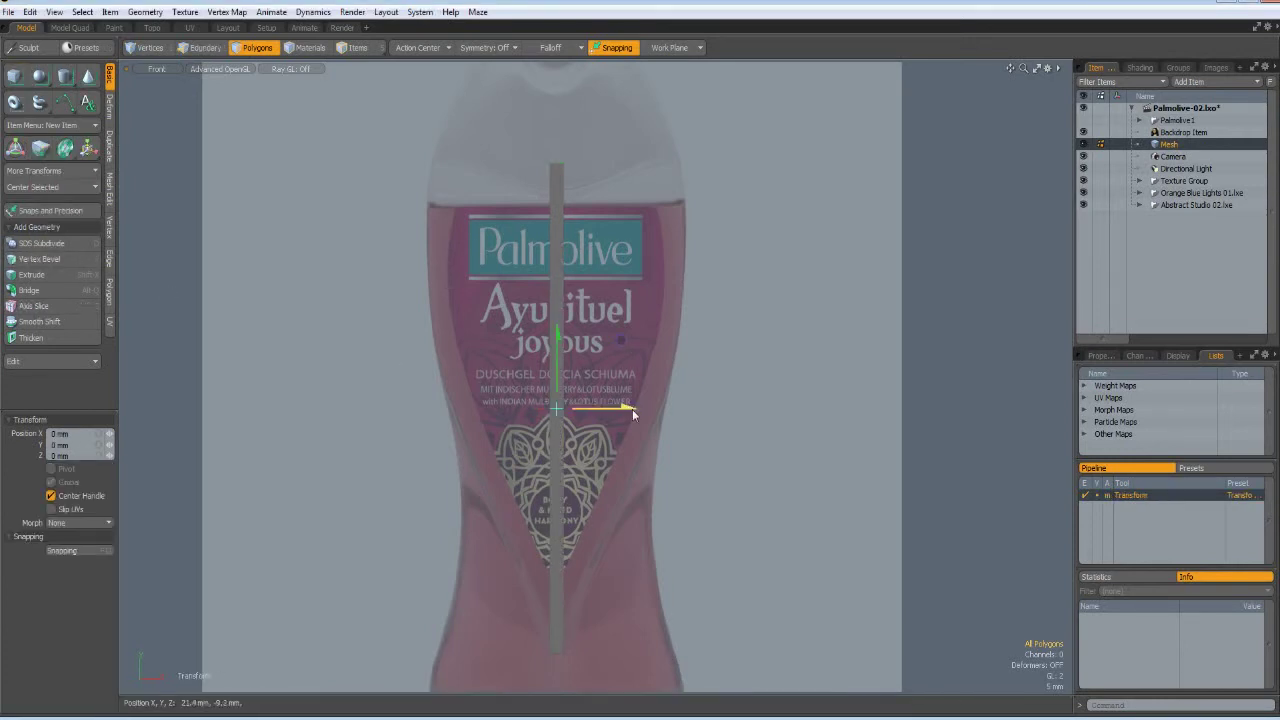
ctrl+drag(632, 409, 622, 409)
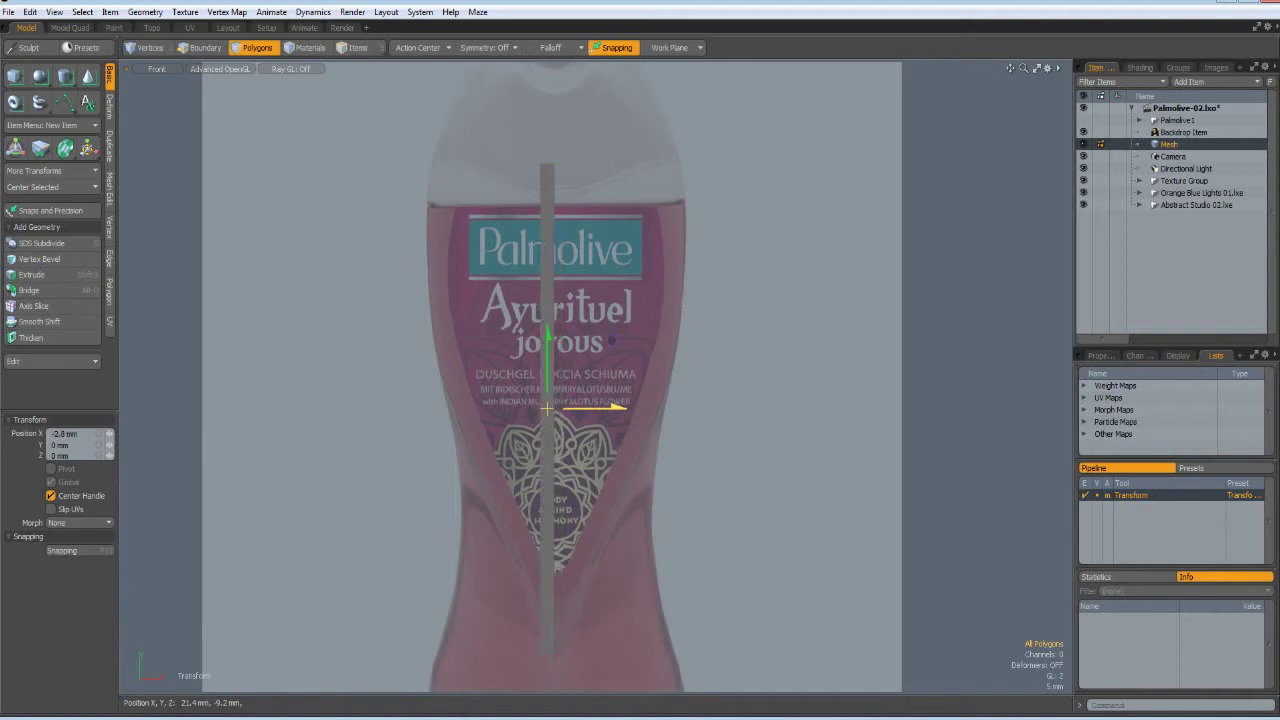
click(87, 435)
text(-2)
key(Return)
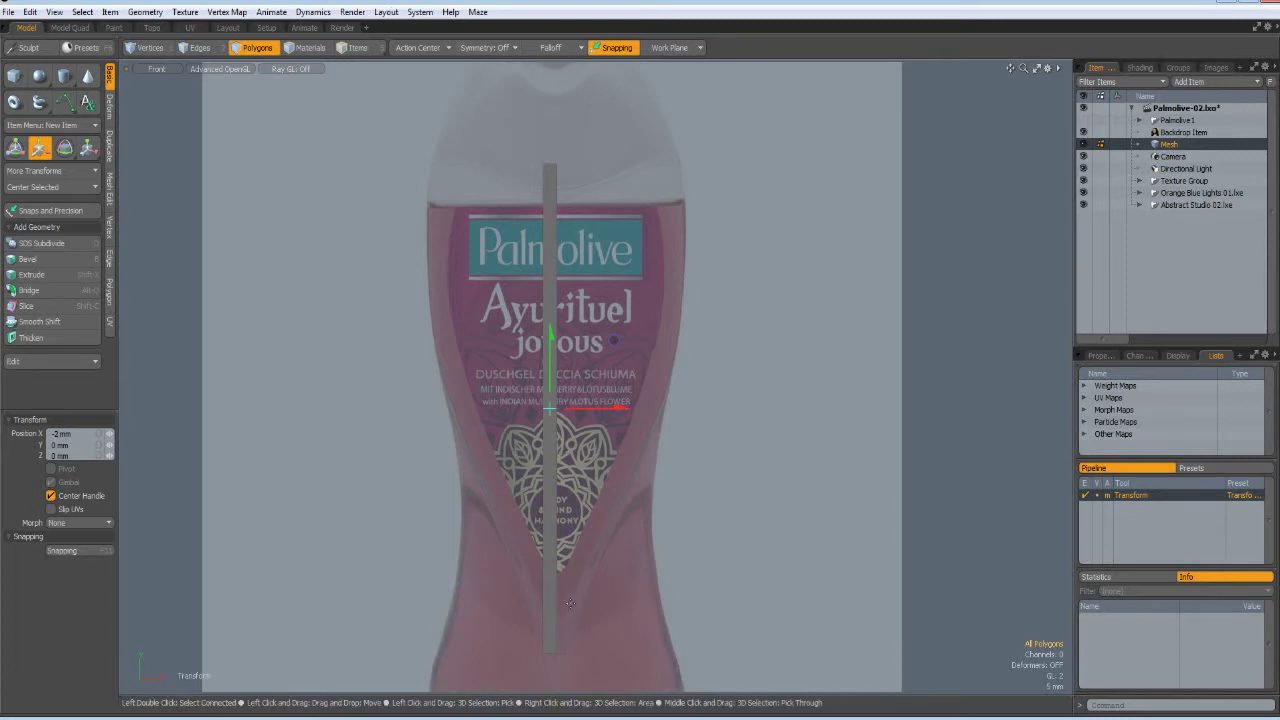
Move the strip 5 mm along Z so it sits in front of the backdrop image.
key(ctrl+space)
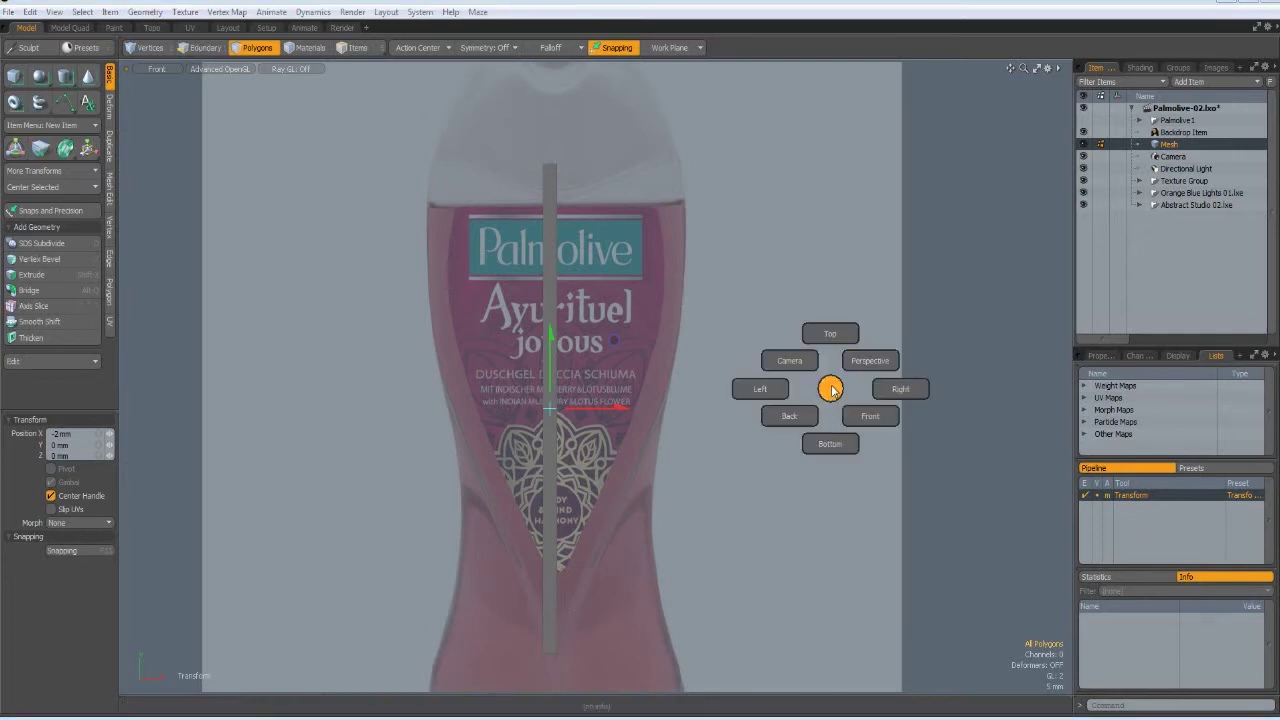
click(869, 360)
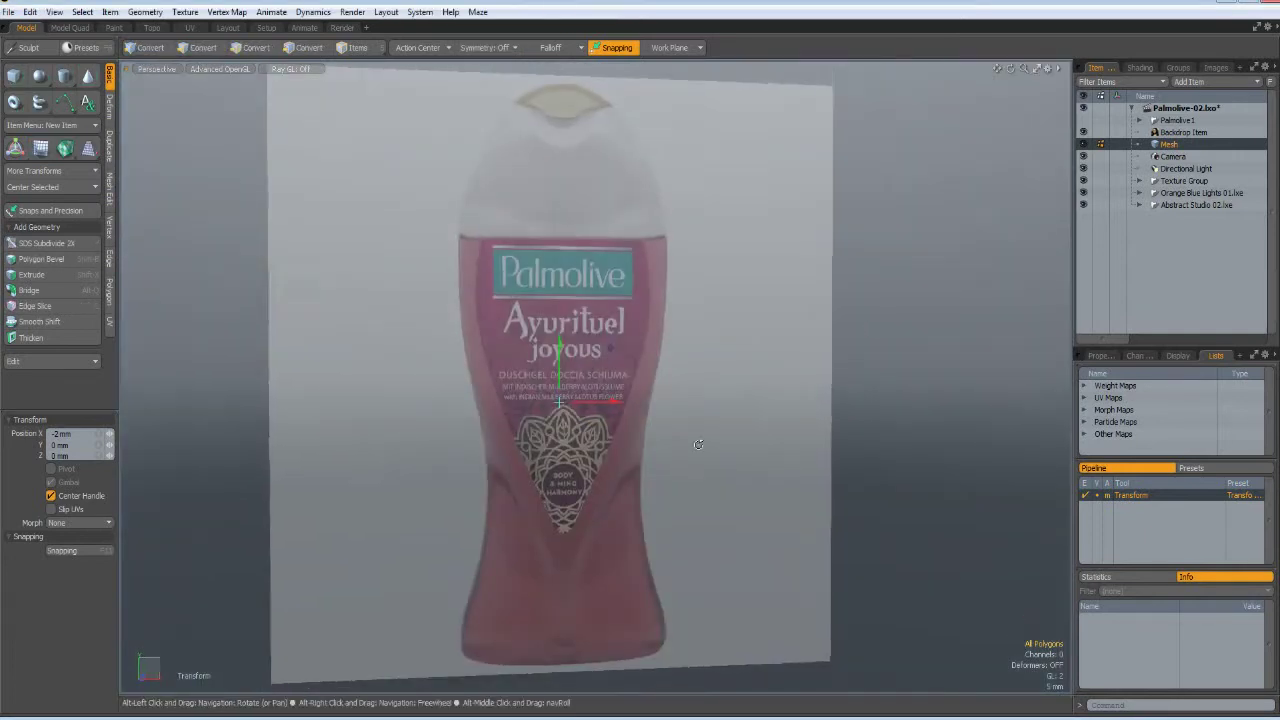
alt+drag(698, 444, 760, 491)
key(3)
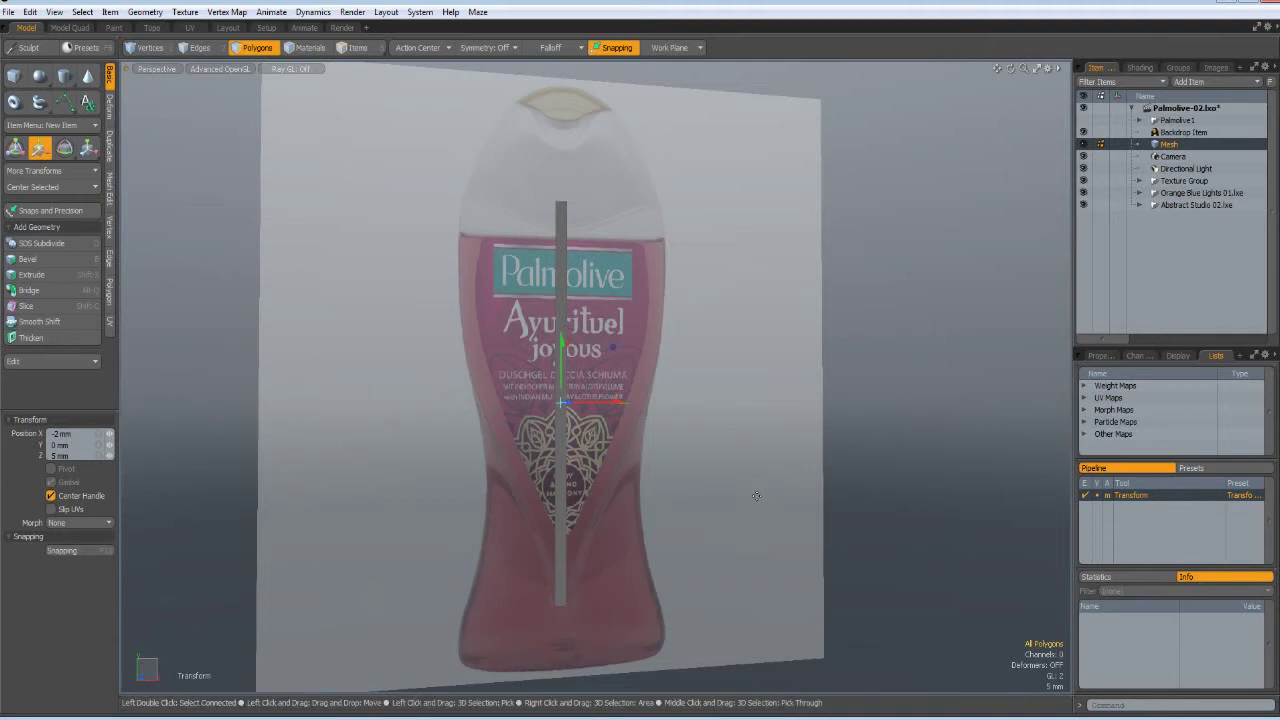
key(KP_1)
key(q)
Loop-slice the strip crosswise with 11 uniform cuts between its two long edges, leaving nothing selected.
key(2)
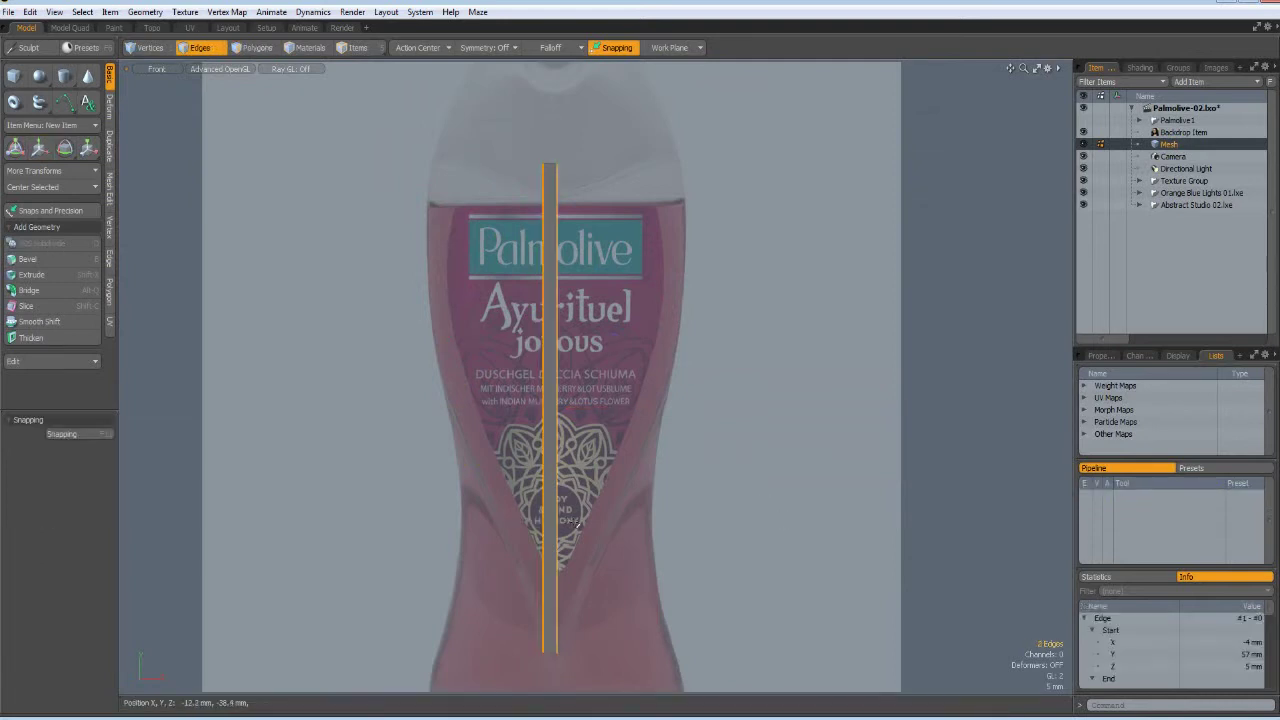
drag(513, 519, 577, 522)
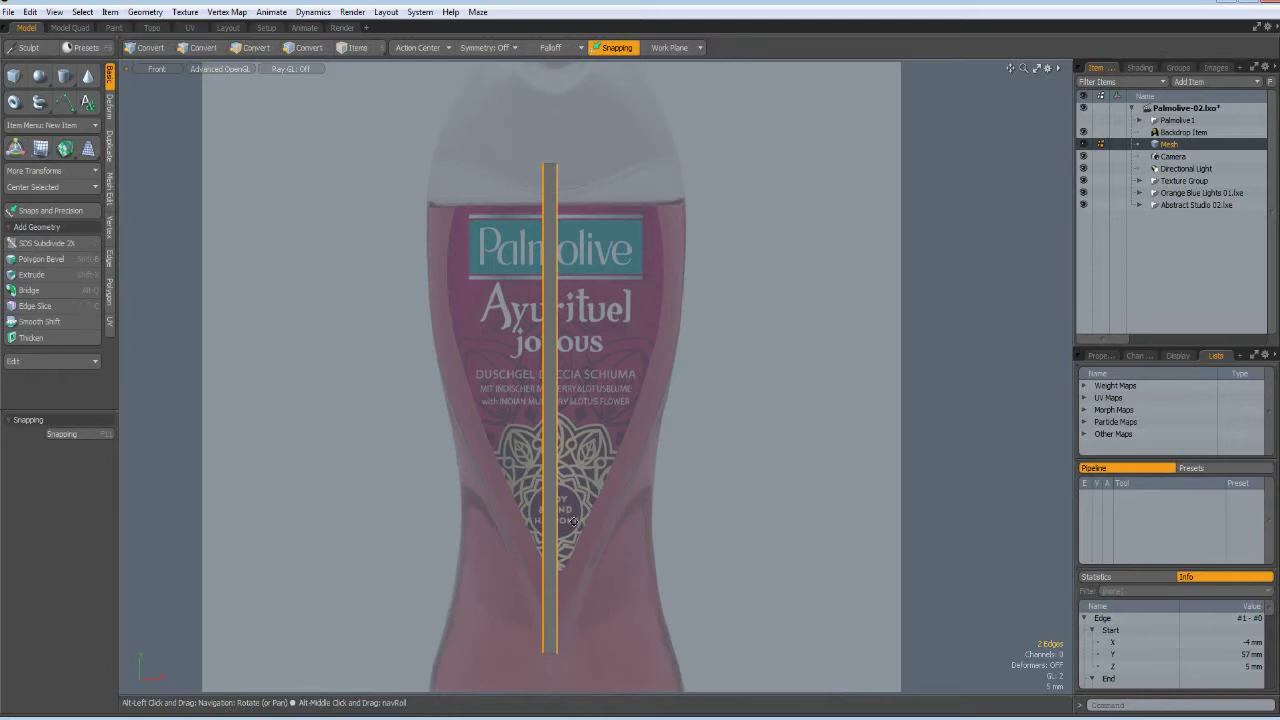
key(alt+c)
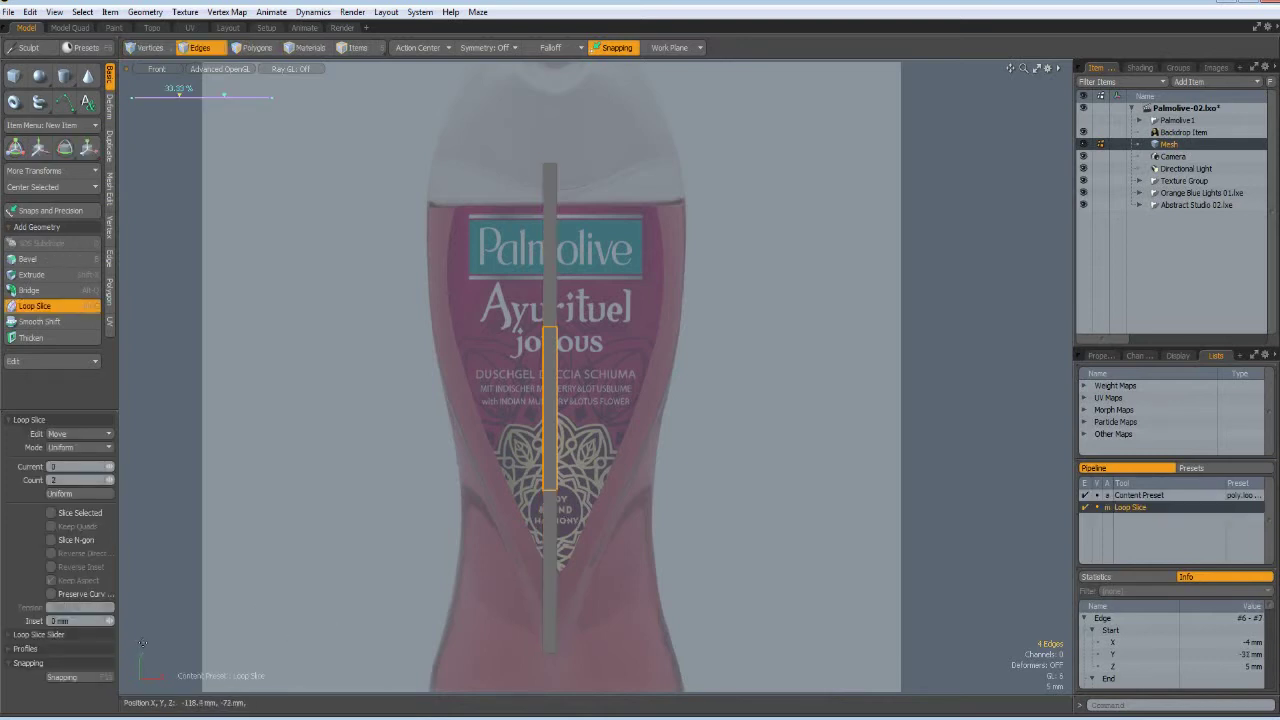
drag(113, 484, 113, 484)
click(113, 484)
click(113, 484)
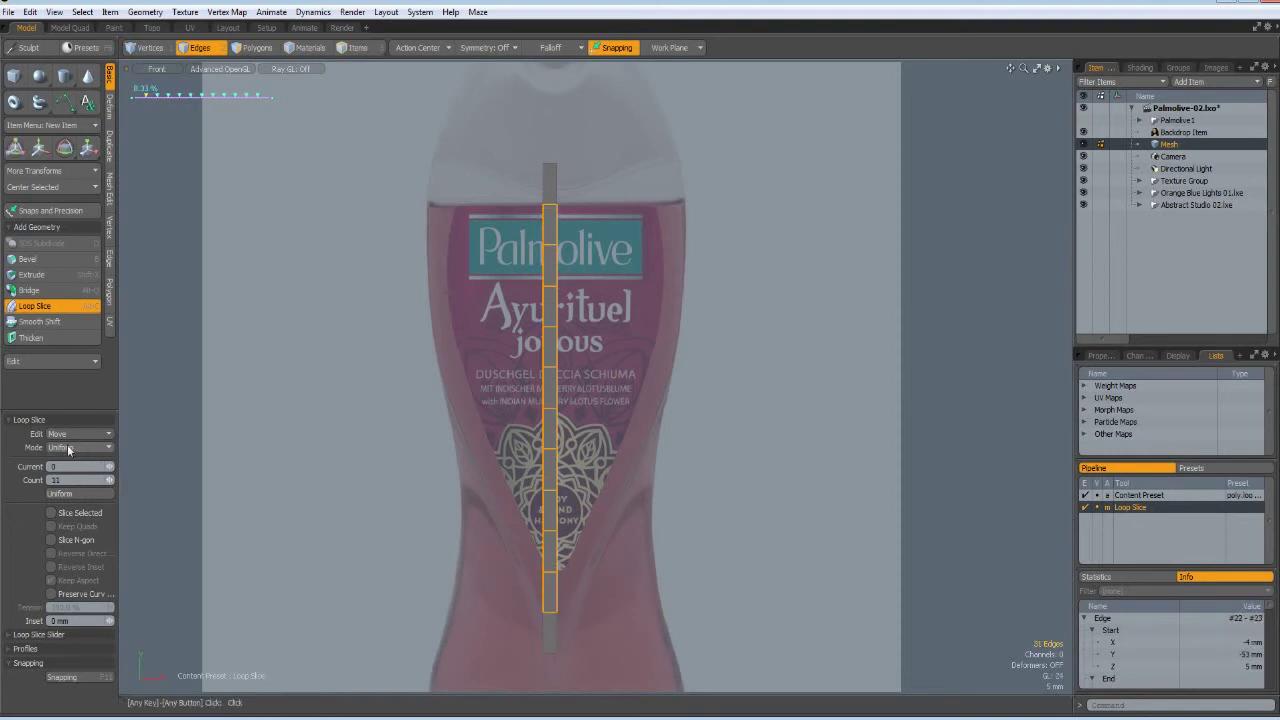
key(space)
click(394, 460)
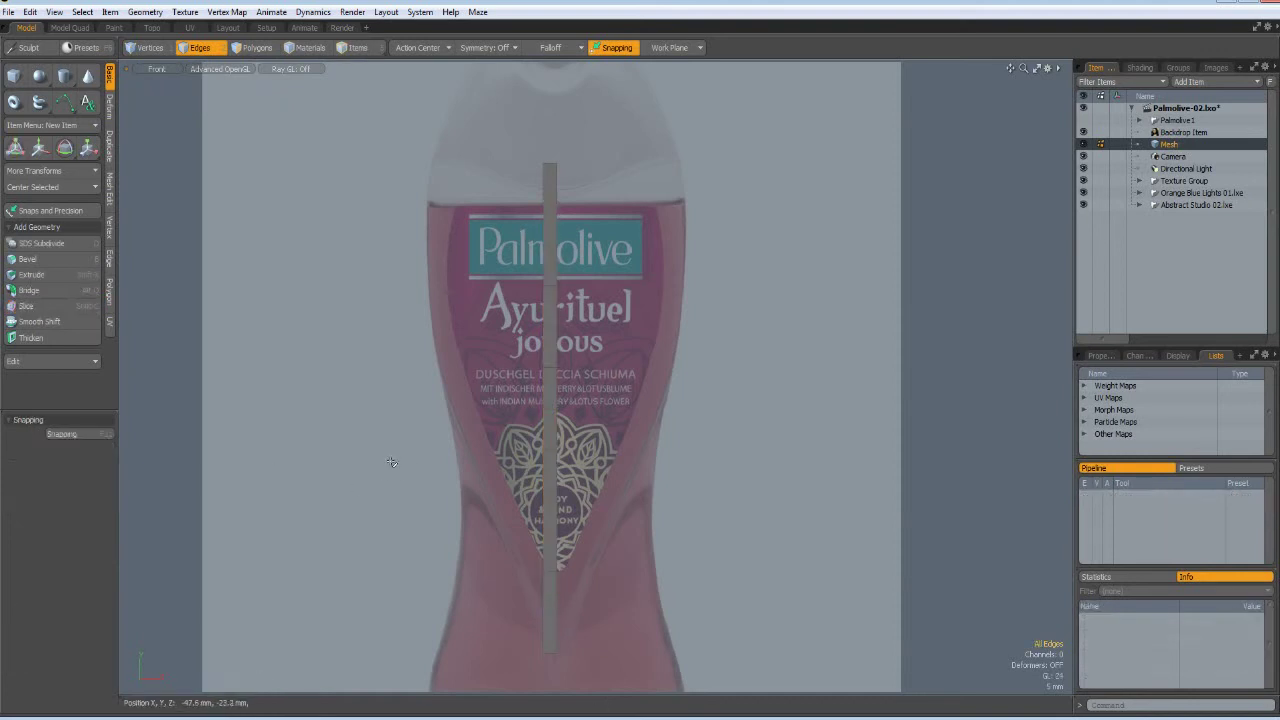
Set up a Twist on the strip about the Y axis with its linear falloff reversed.
click(112, 108)
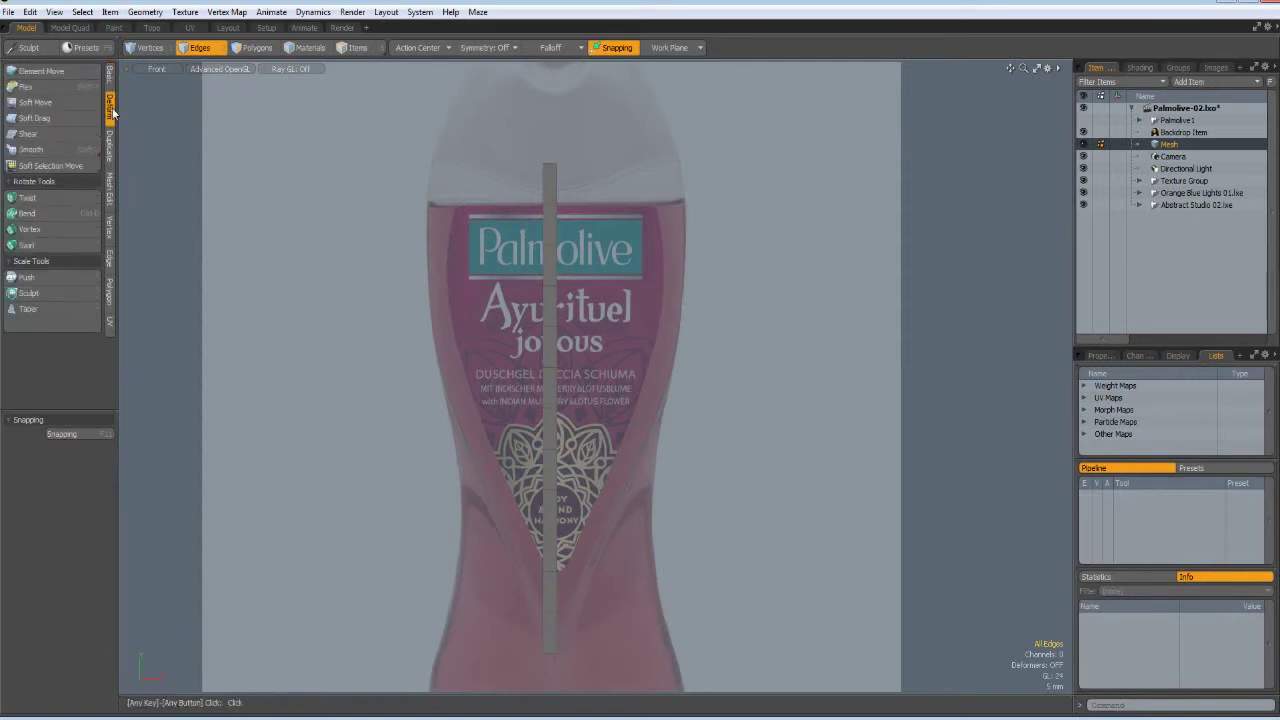
click(47, 197)
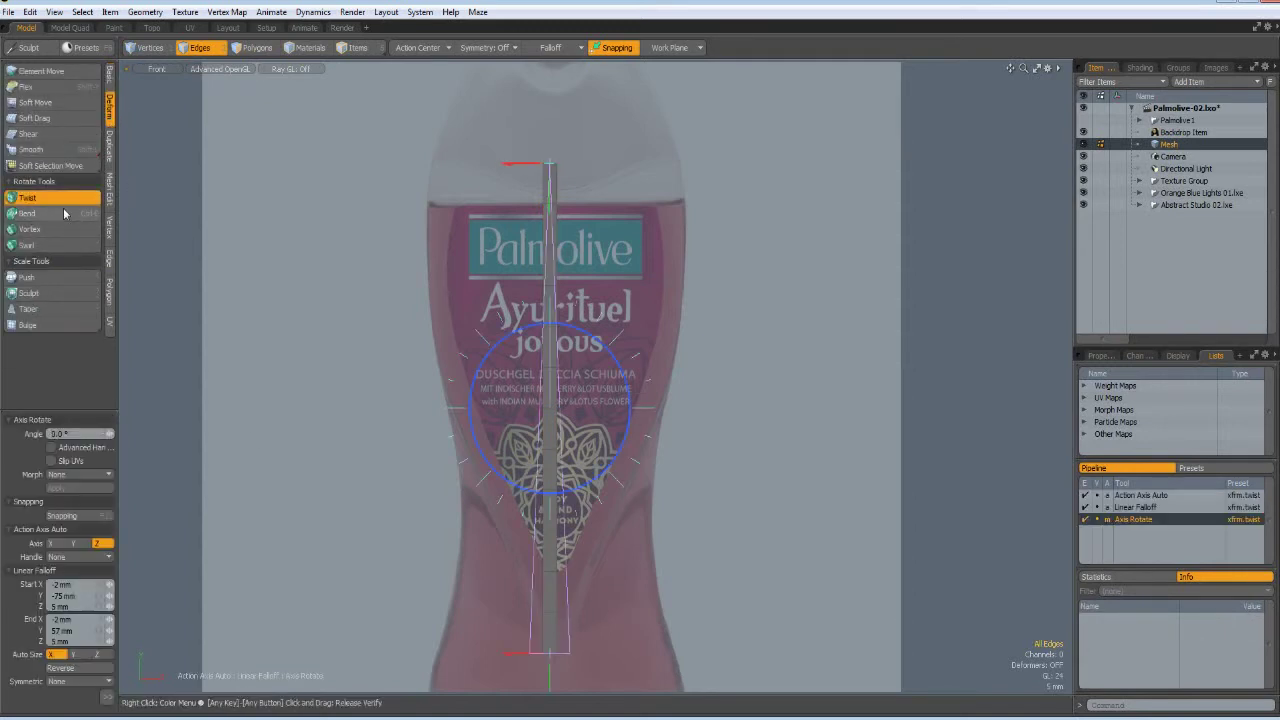
click(73, 543)
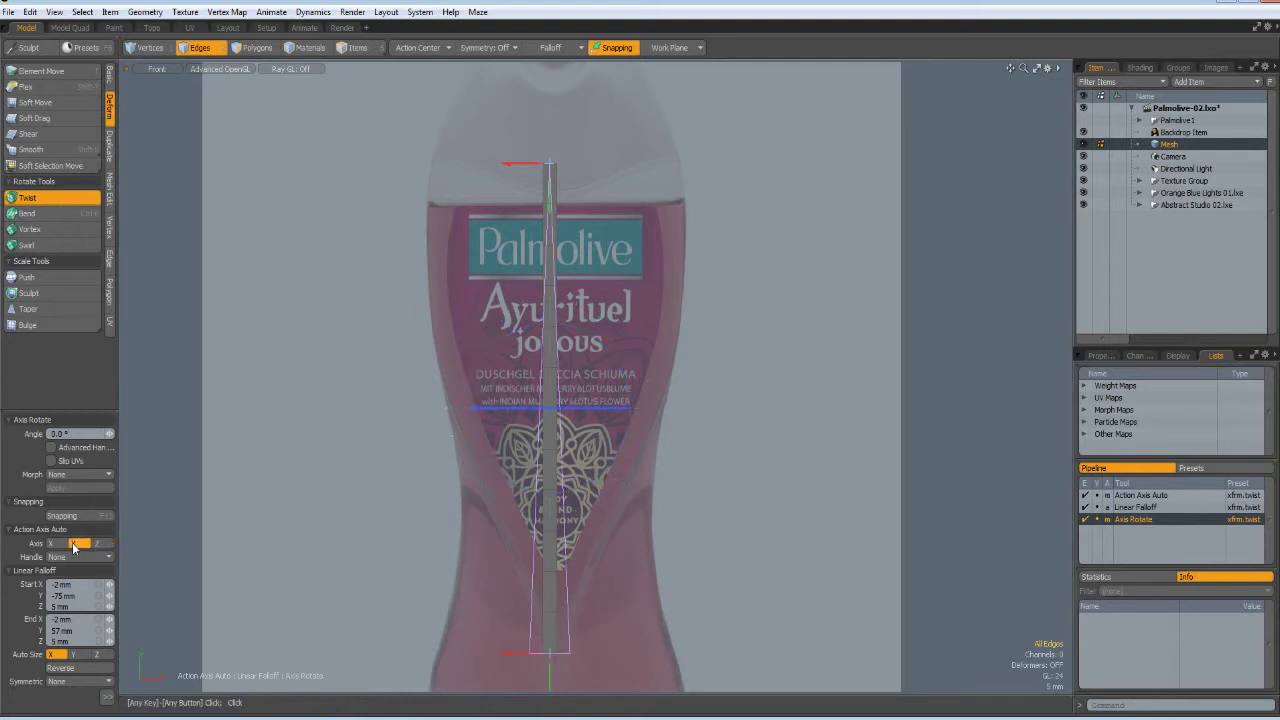
click(72, 672)
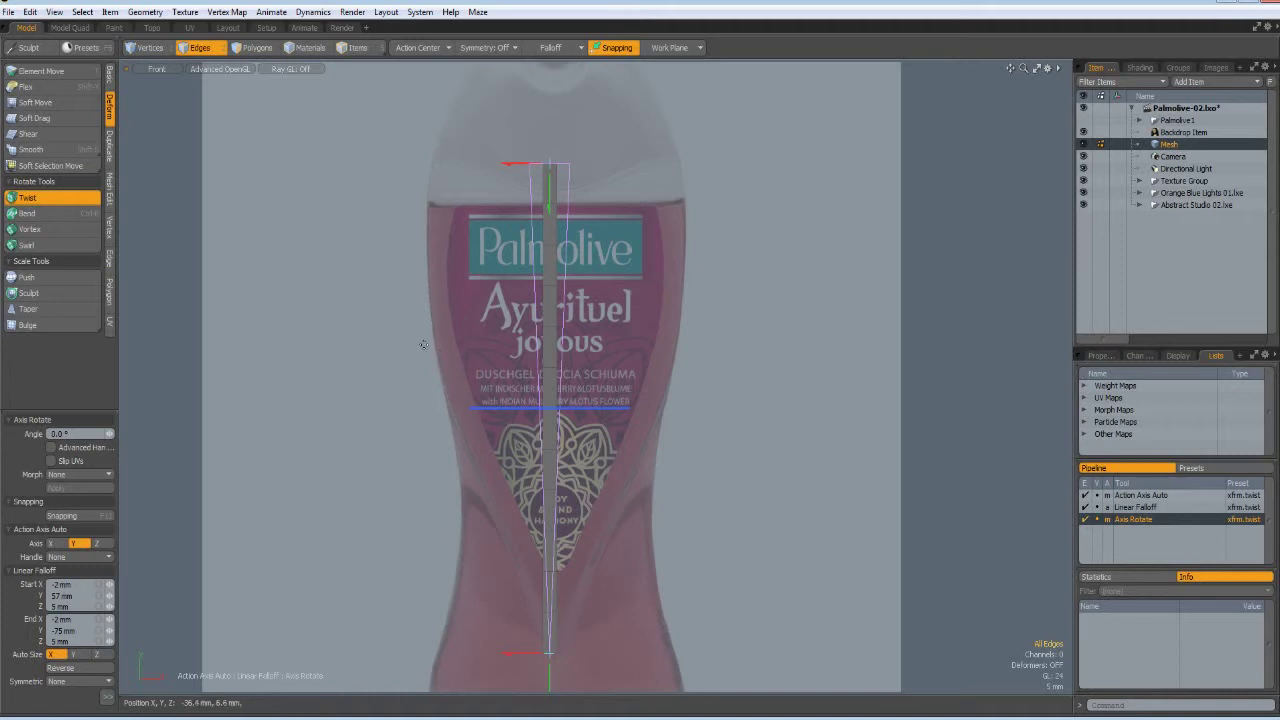
Reposition the twist falloff so it starts at about Y 5.2 mm and ends below the bottle at about Y -107.6 mm.
drag(550, 210, 549, 371)
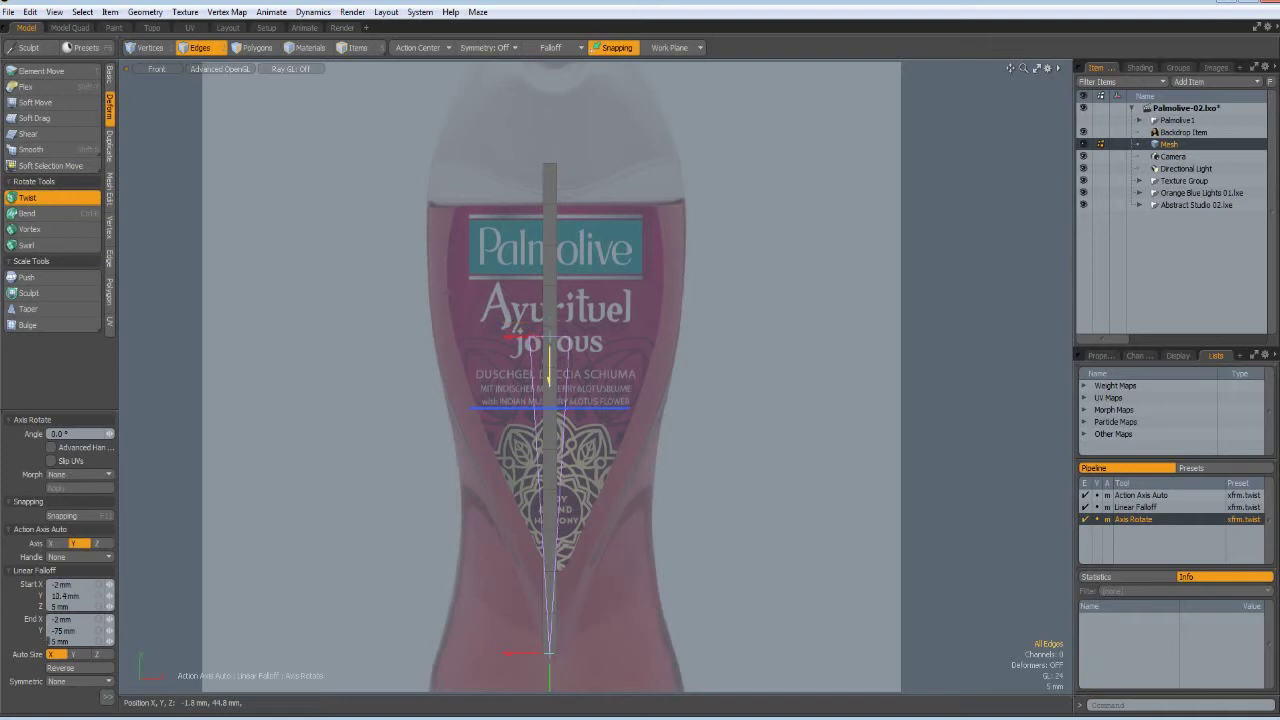
drag(549, 381, 549, 402)
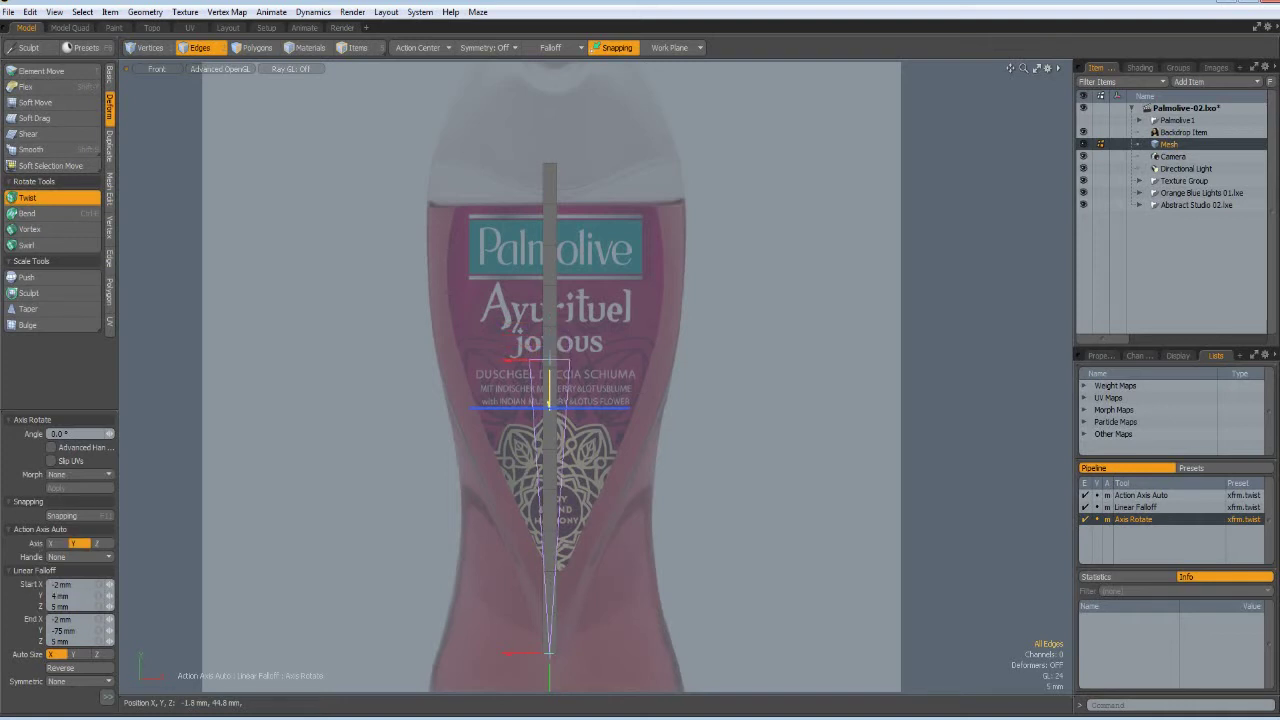
drag(549, 404, 549, 400)
alt+shift+drag(635, 615, 647, 450)
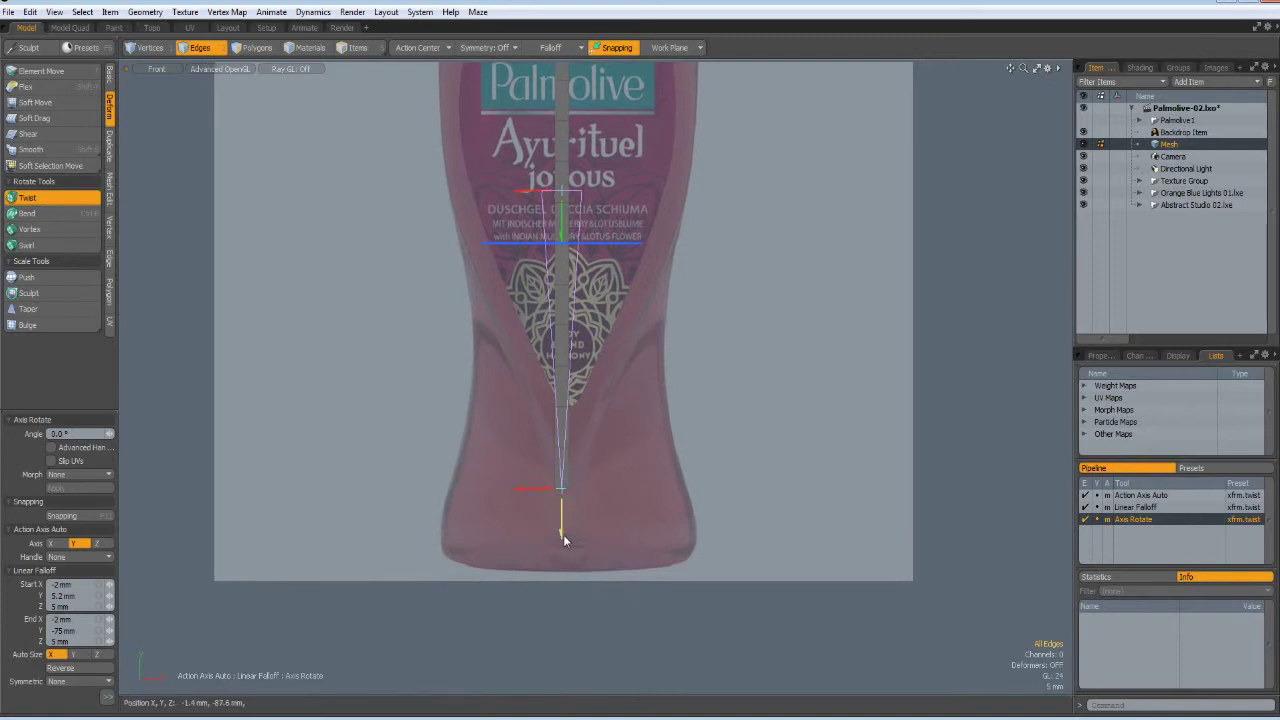
drag(561, 515, 561, 640)
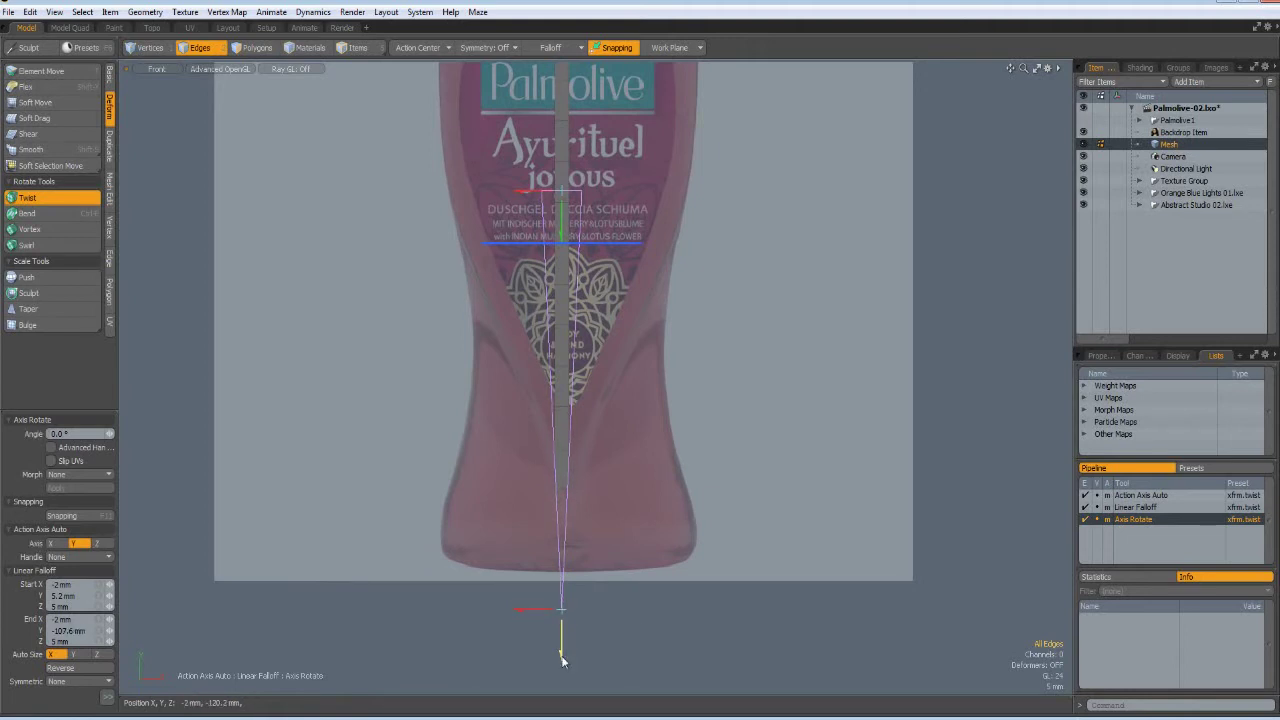
Twist the strip by -90° about its vertical axis and finish the Twist.
alt+shift+drag(704, 495, 683, 536)
drag(605, 286, 461, 250)
drag(520, 286, 608, 286)
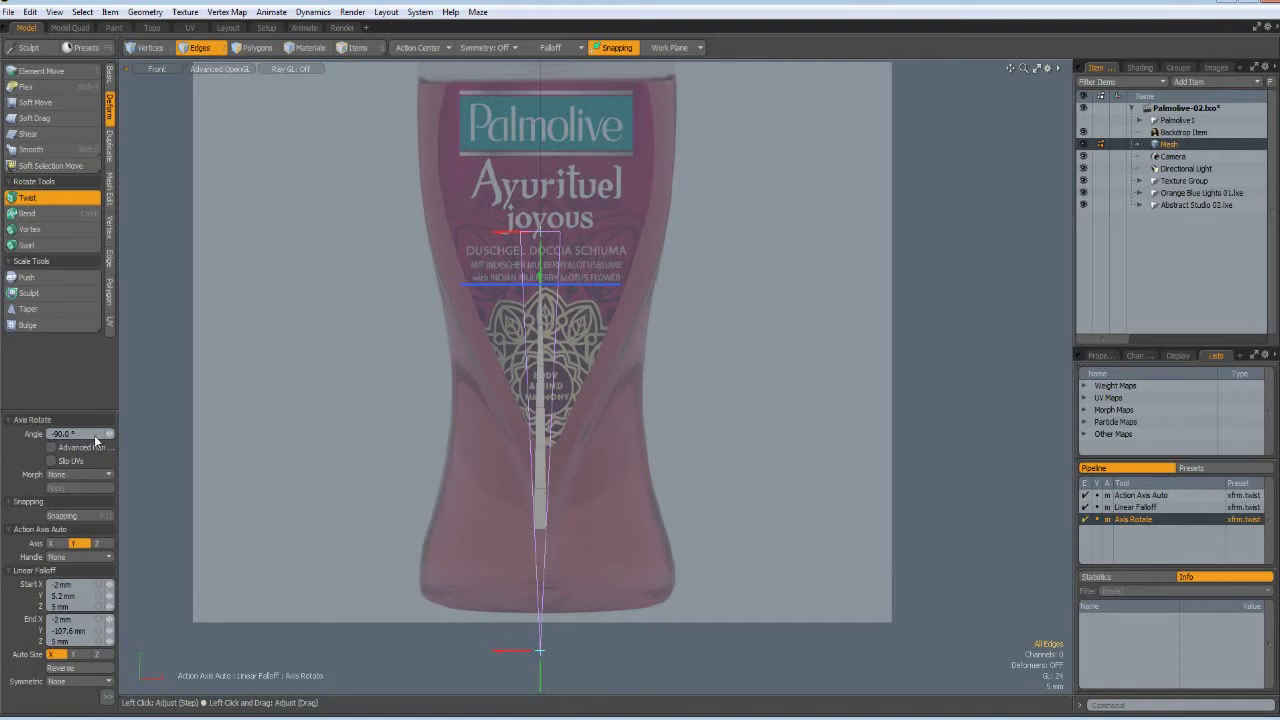
key(space)
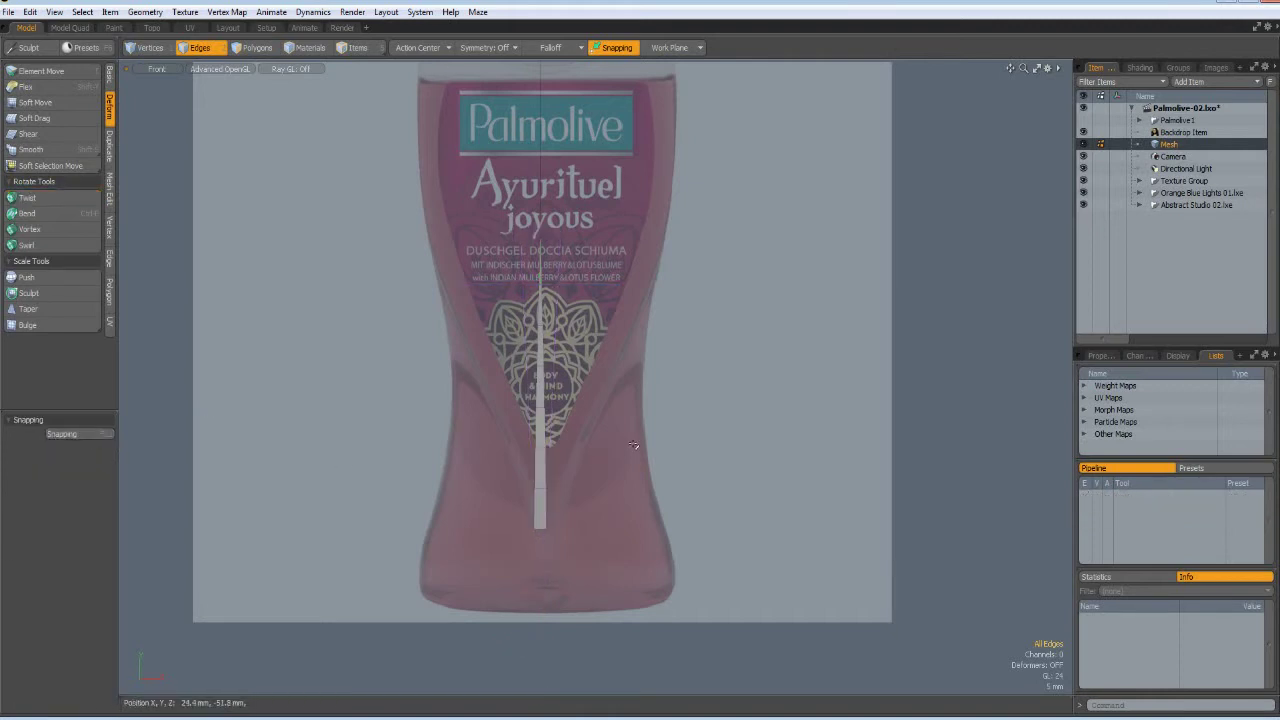
Bend the strip's upper ten polygons by 15° about the X axis, pivoting from their lower end in the side view.
key(ctrl+space)
click(718, 382)
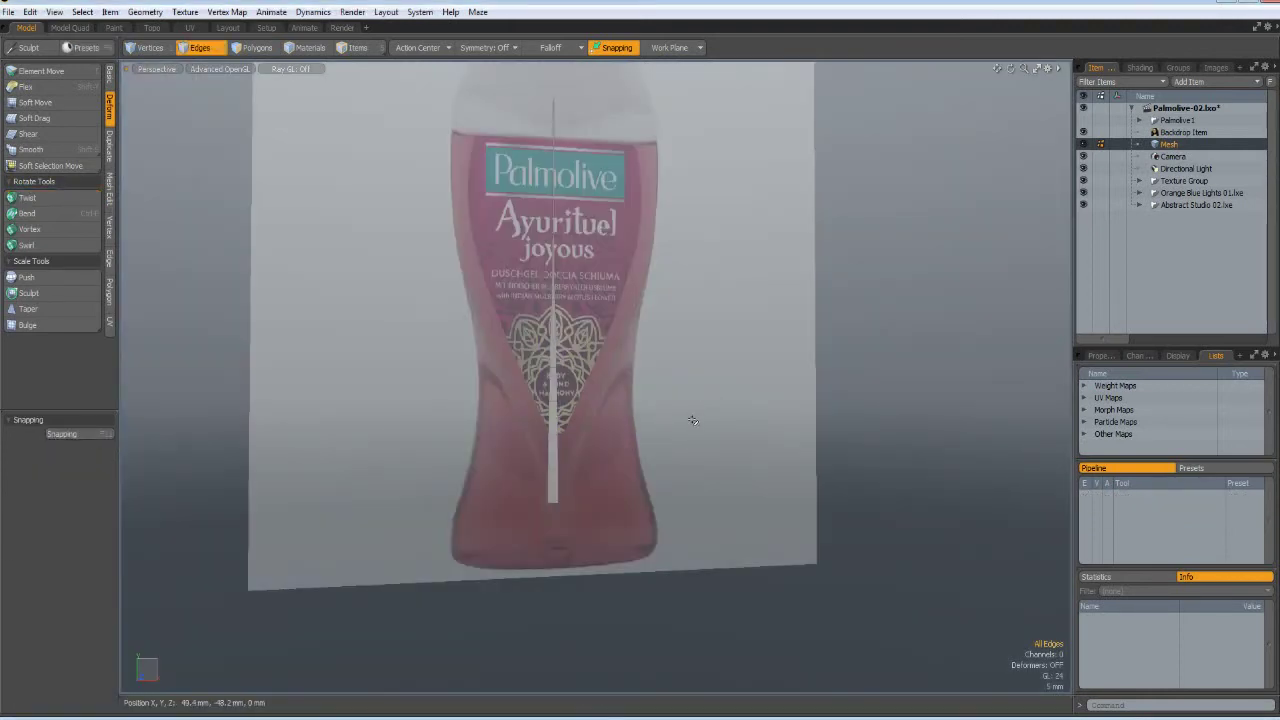
alt+drag(689, 423, 471, 423)
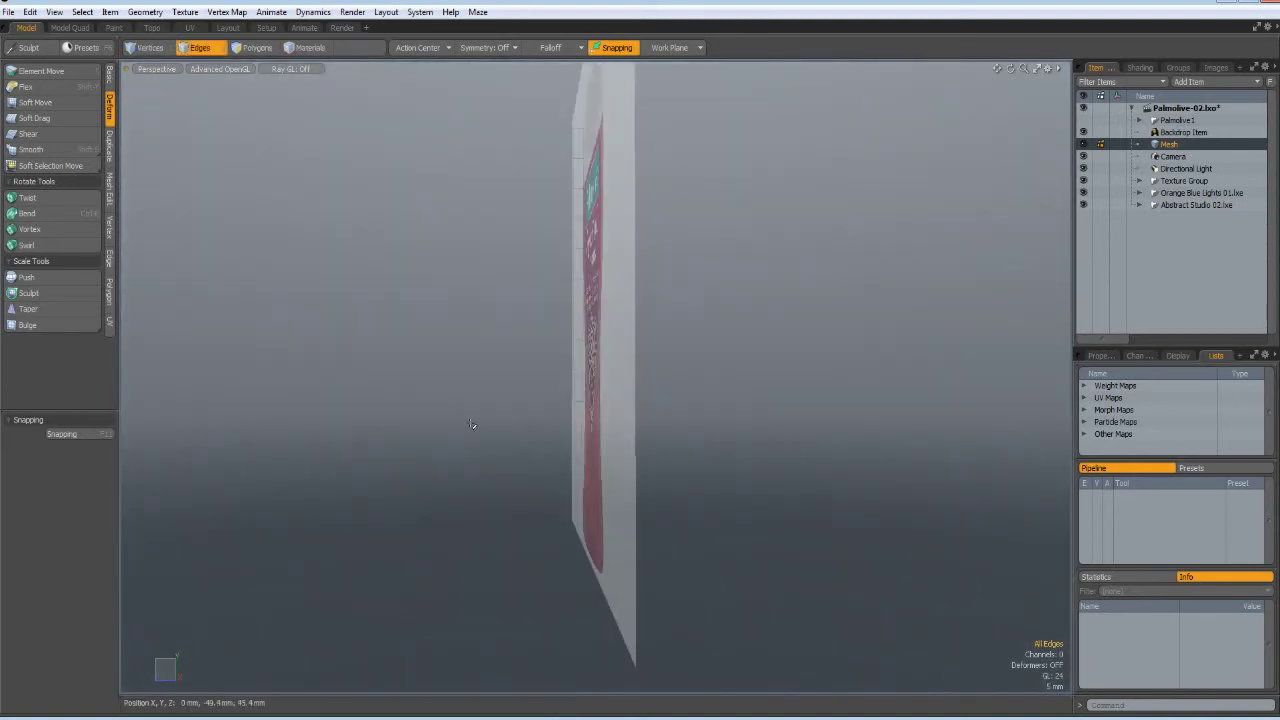
key(KP_3)
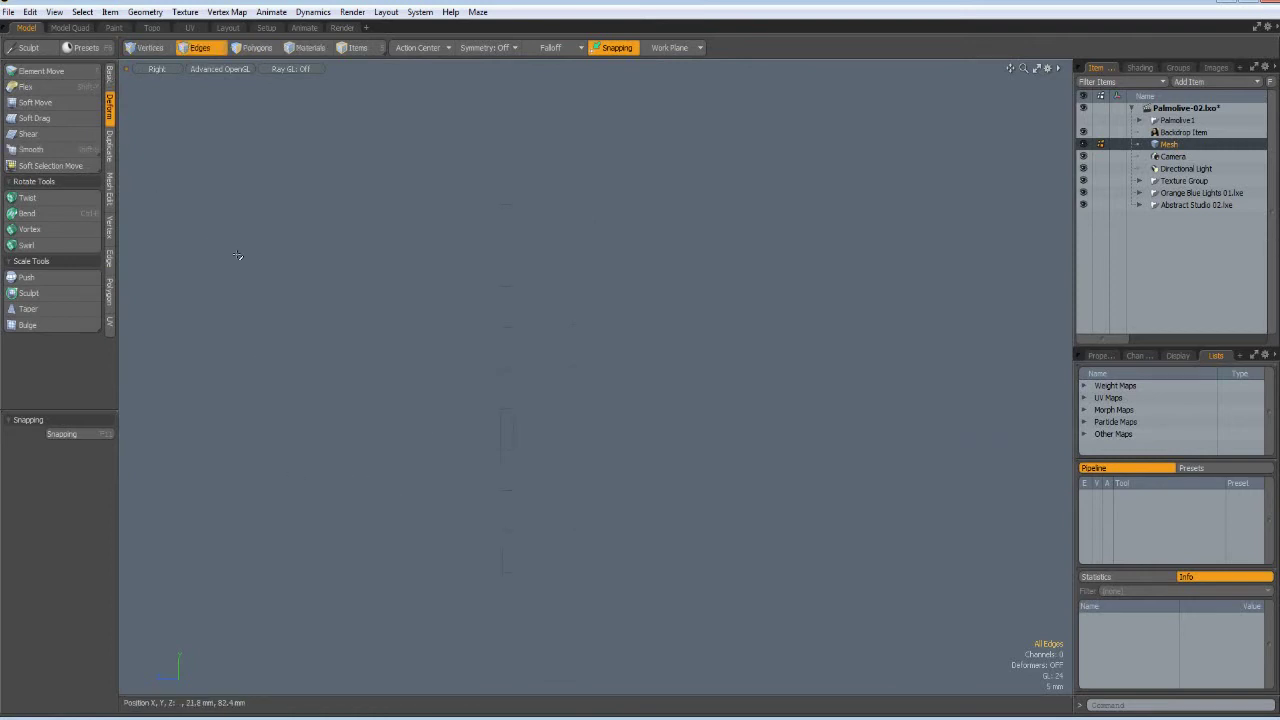
key(3)
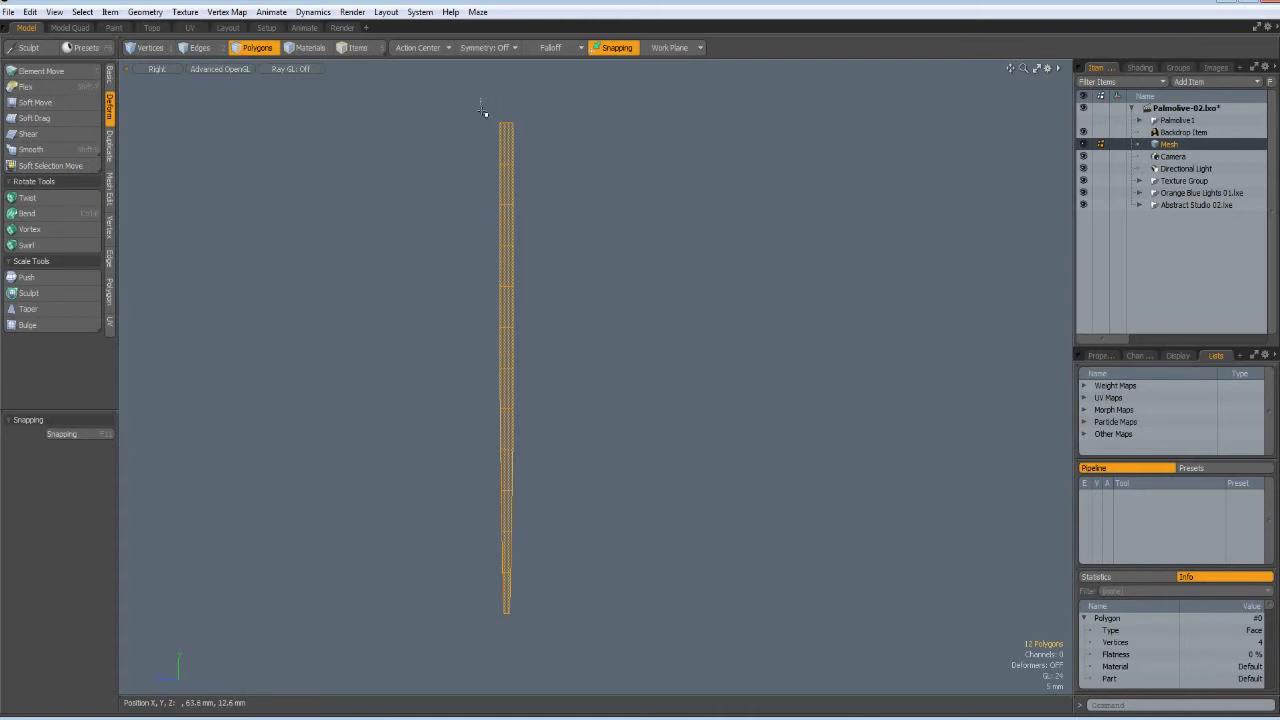
right_drag(481, 100, 558, 549)
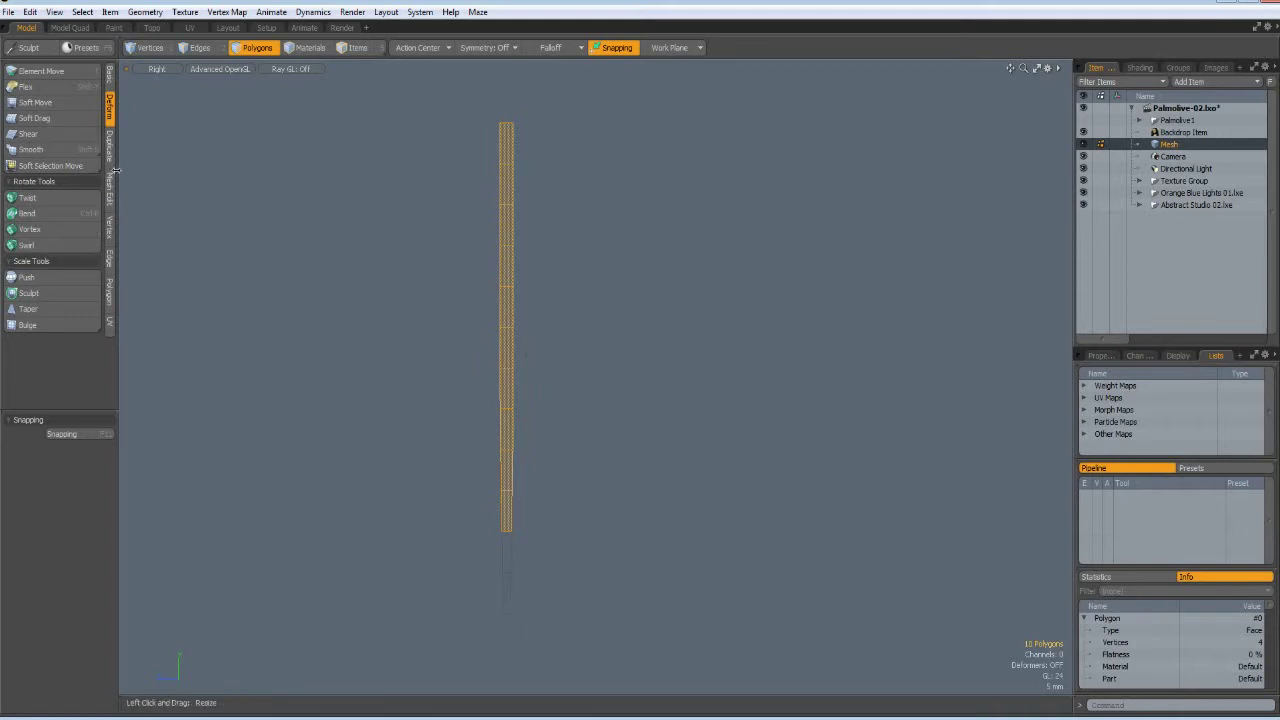
click(42, 215)
click(511, 532)
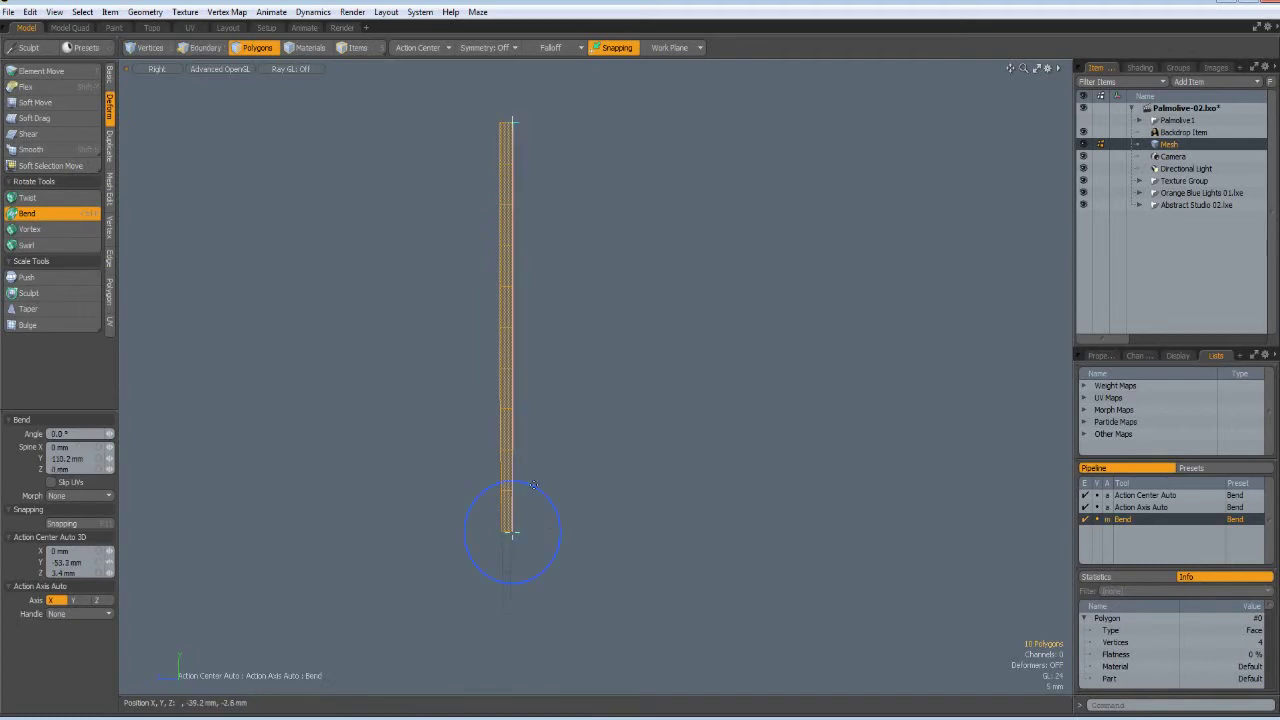
drag(511, 533, 468, 521)
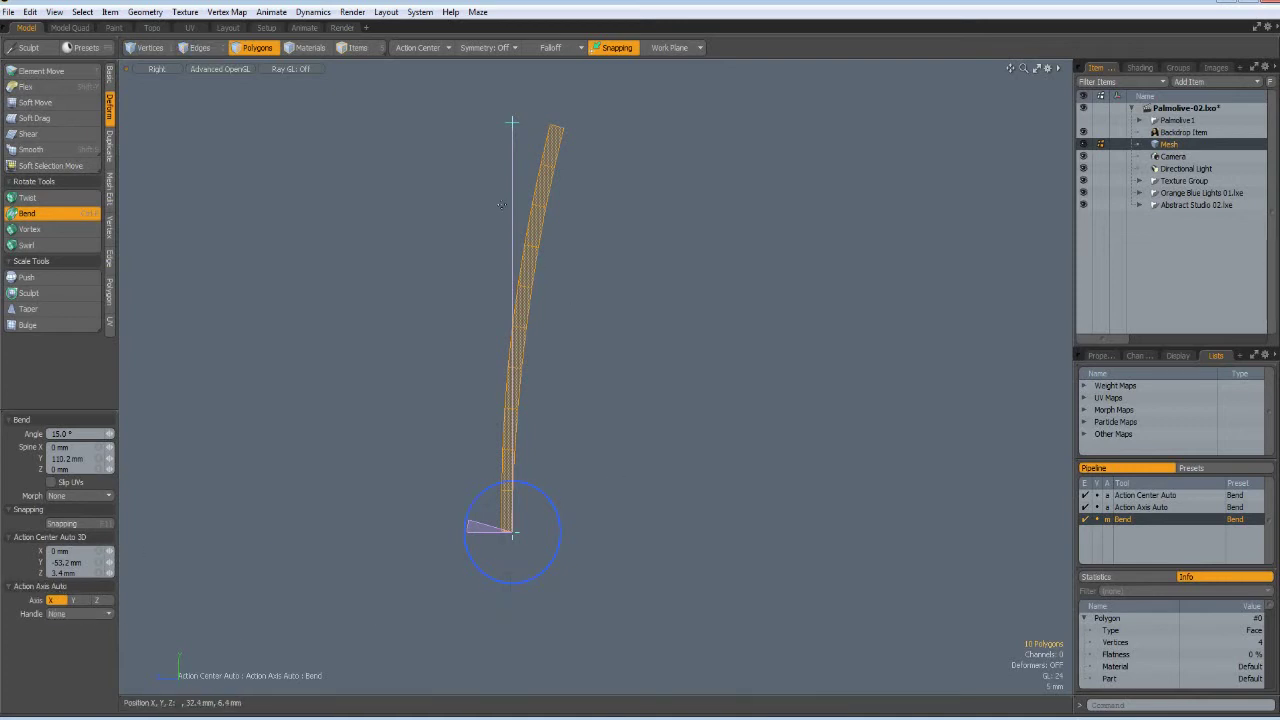
key(space)
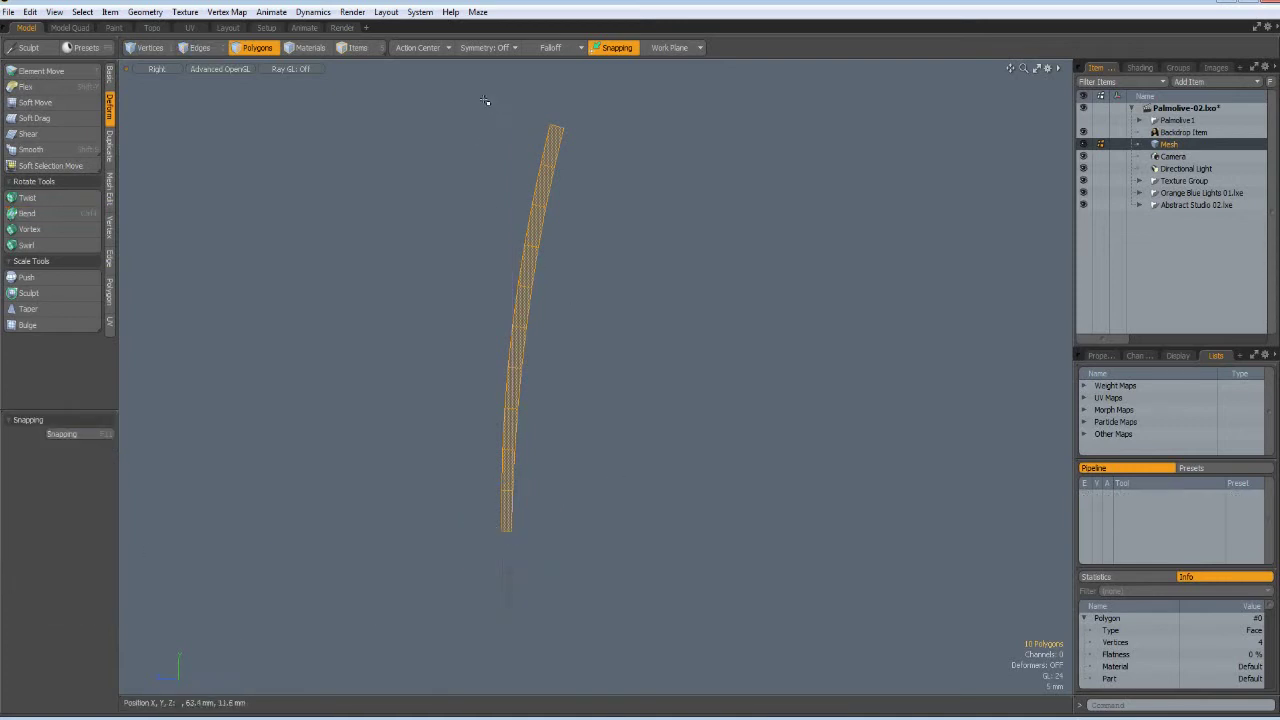
Bend the strip's top four polygons back by about -16° about the X axis, with the spine following their slope, and deselect them.
drag(484, 100, 587, 304)
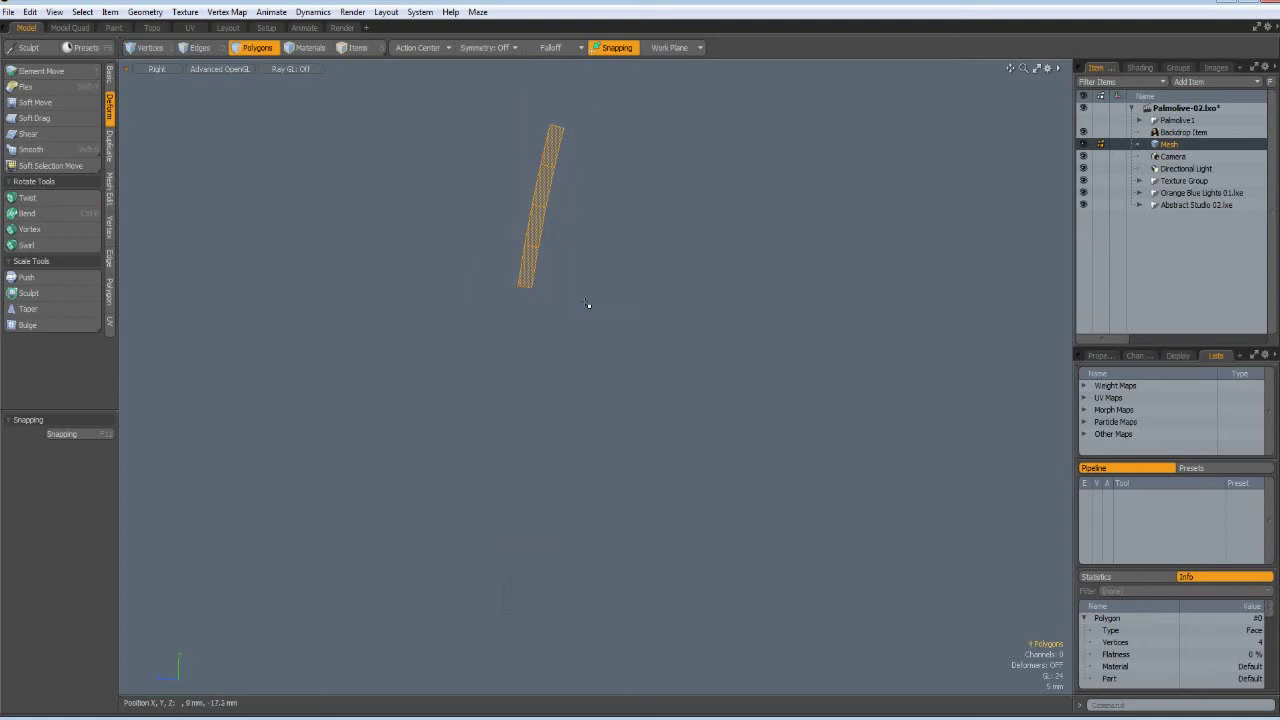
click(27, 213)
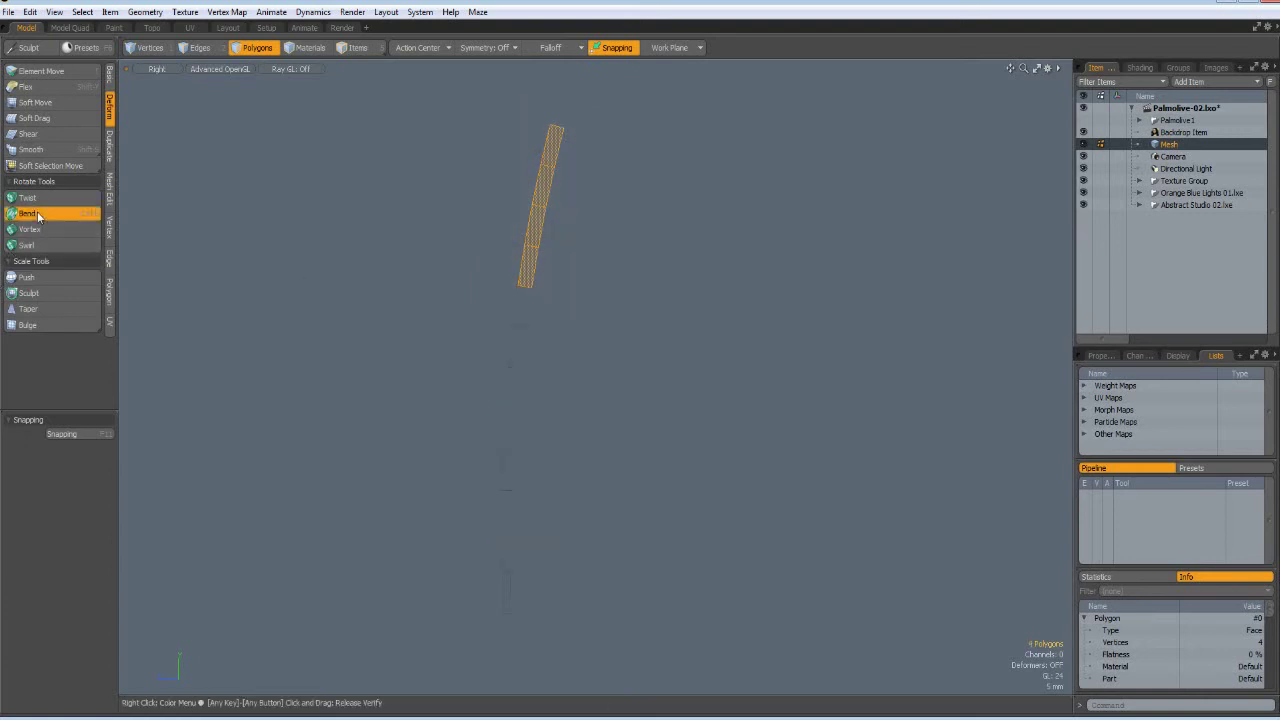
click(514, 286)
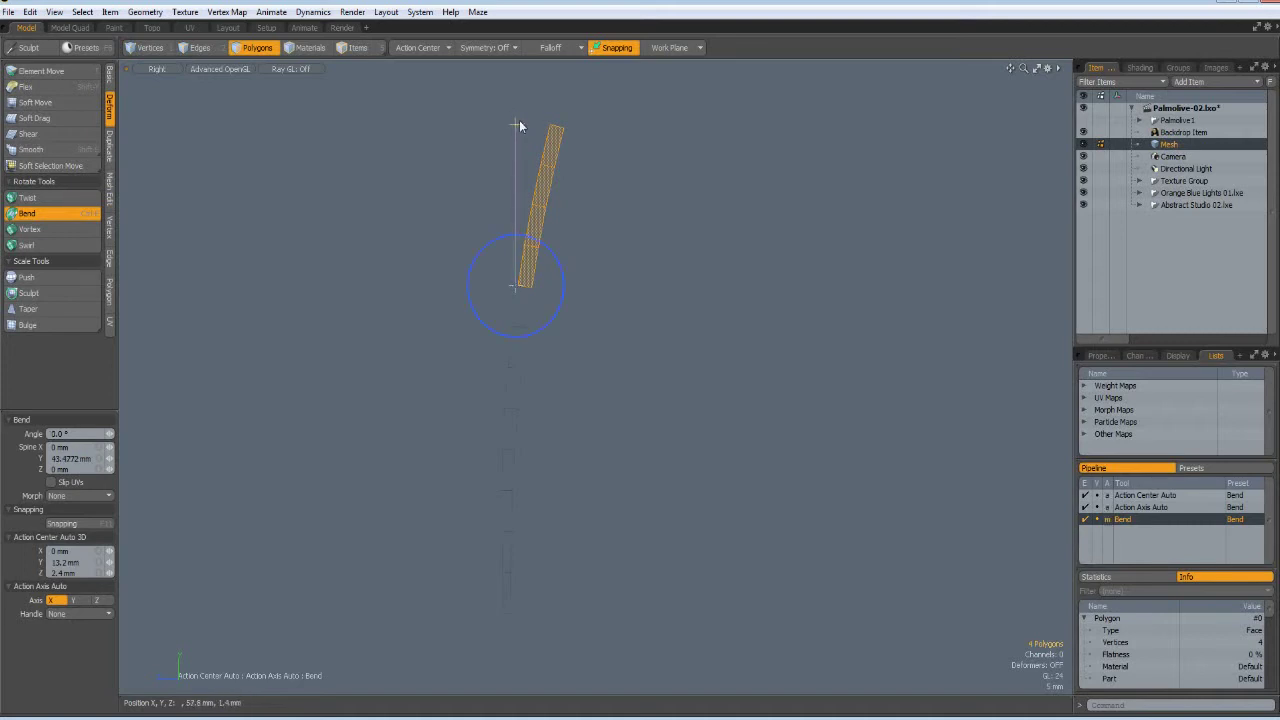
drag(515, 124, 551, 120)
drag(566, 297, 471, 301)
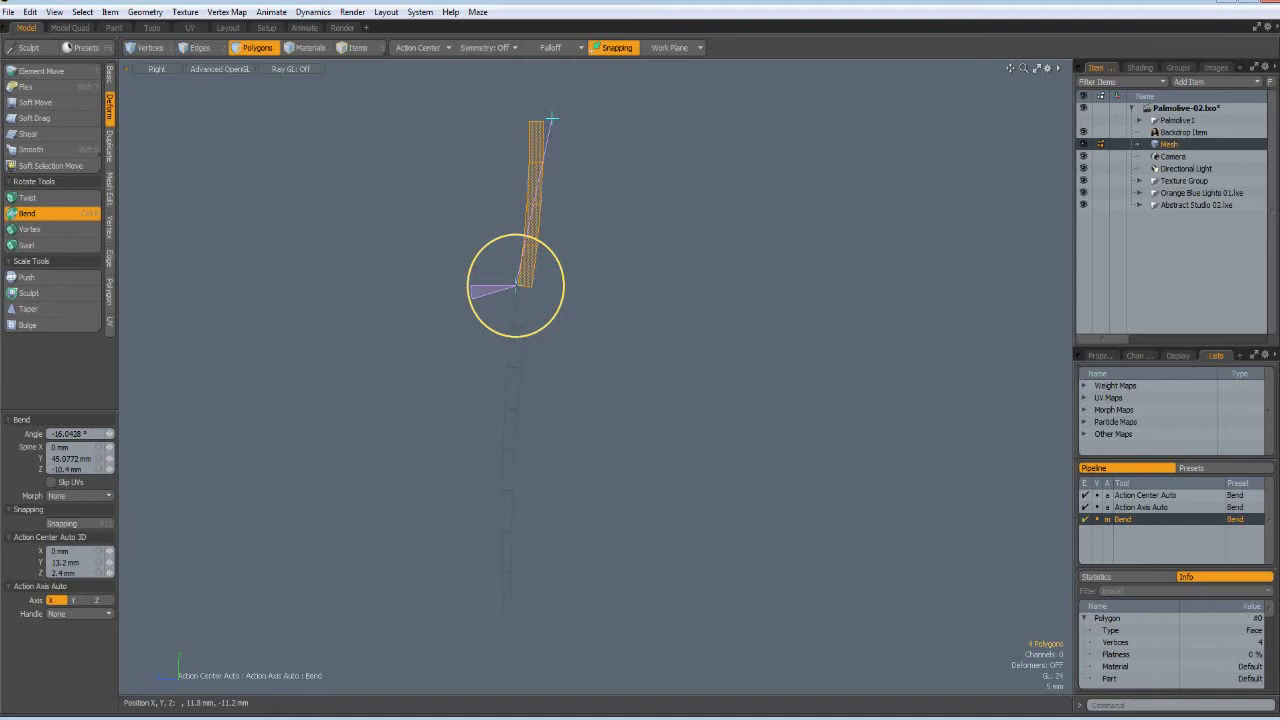
key(space)
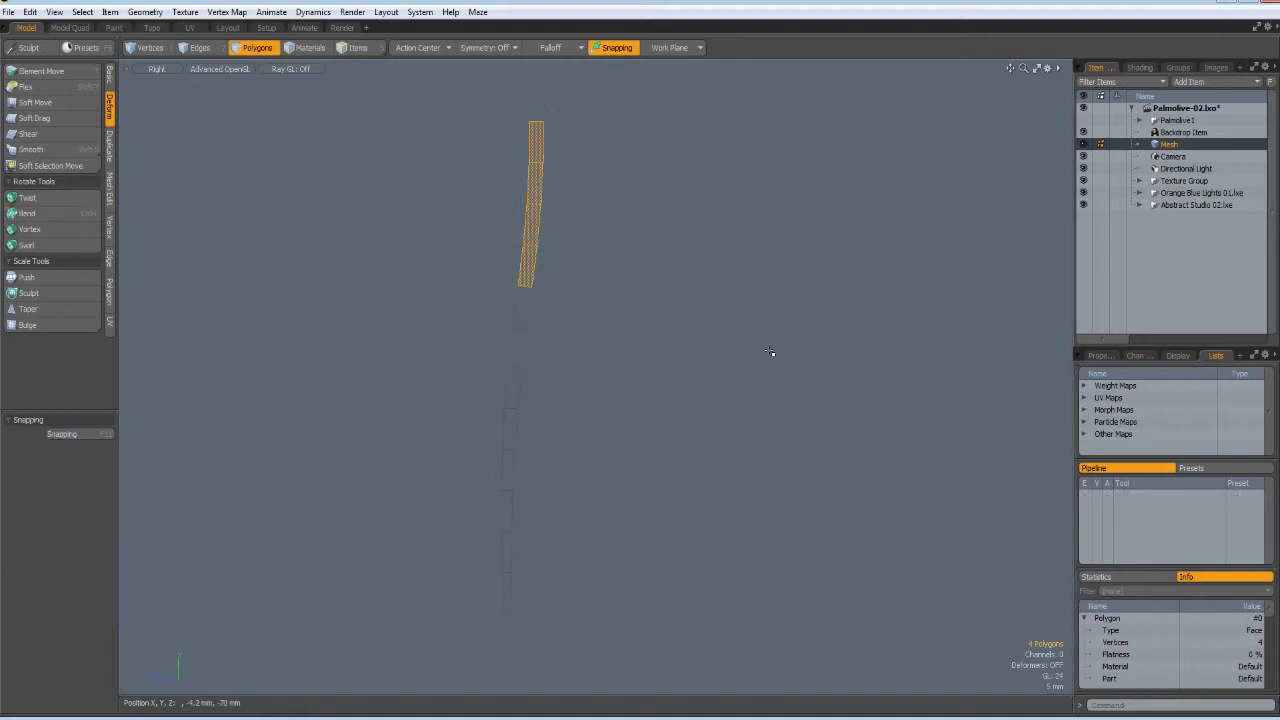
click(770, 352)
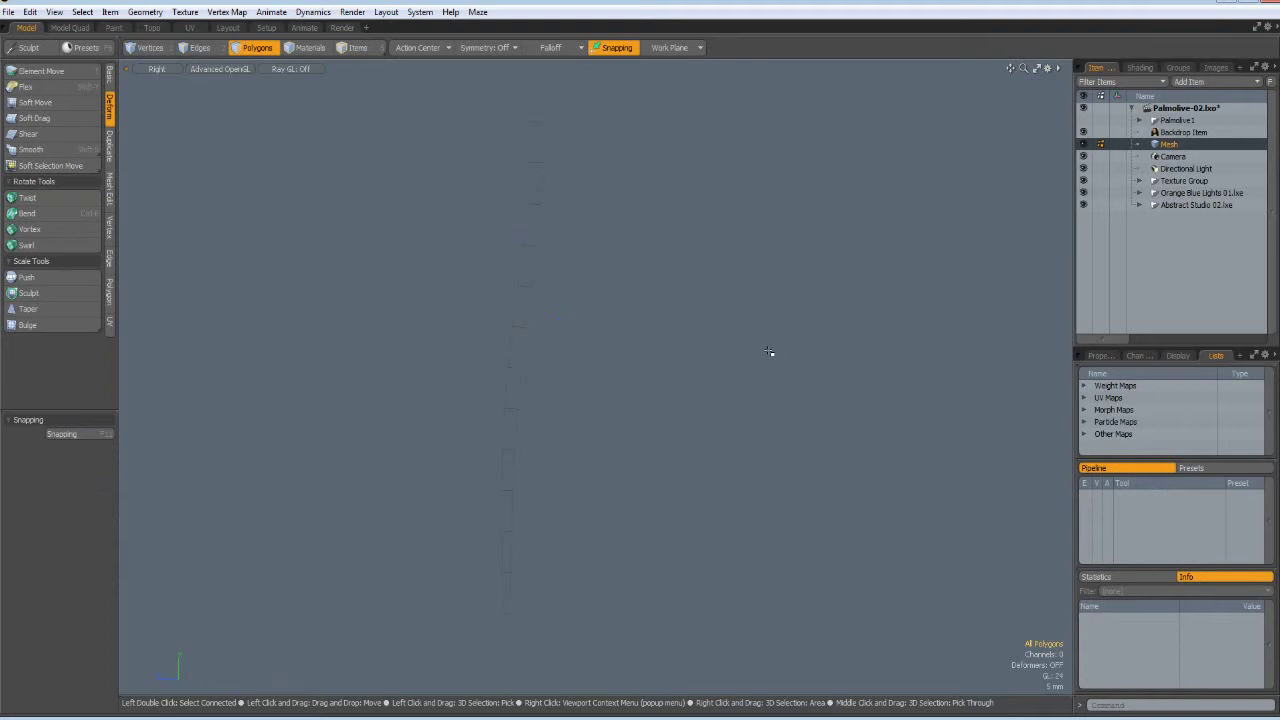
Show the mesh vertices in the front view and switch the viewport shading to Wireframe so the backdrop shows through the strip.
key(KP_1)
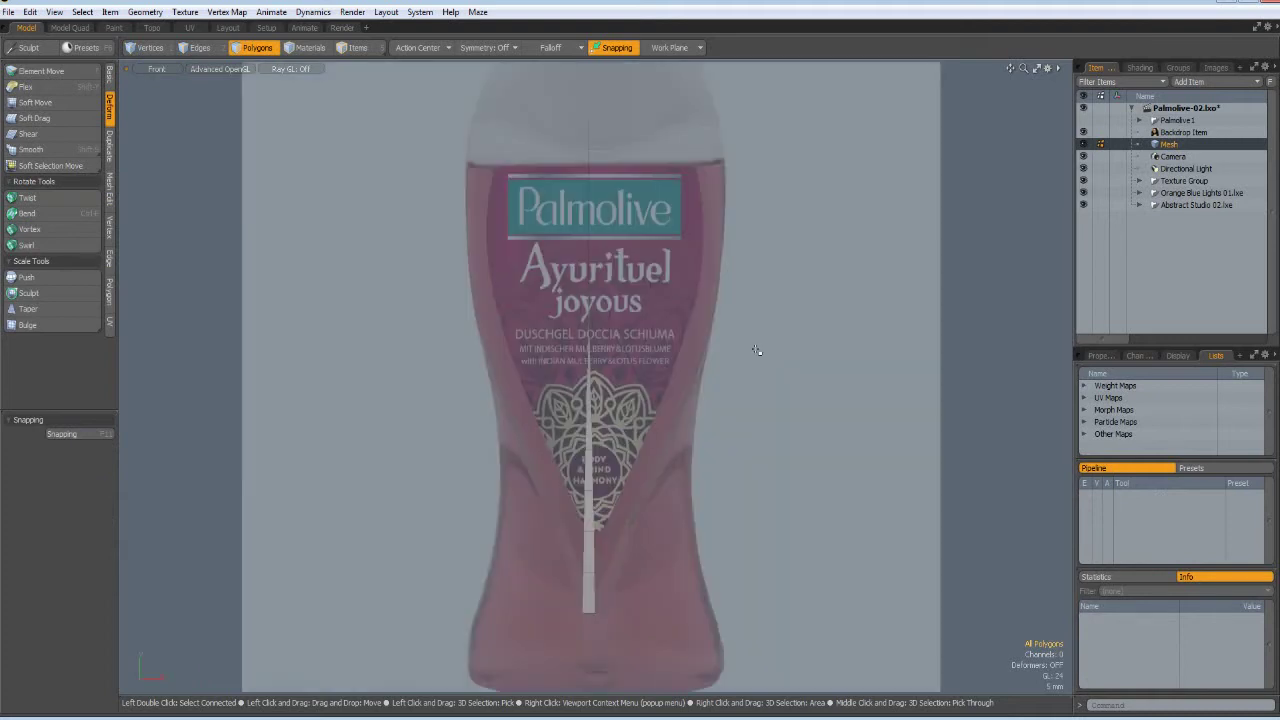
alt+shift+drag(688, 440, 625, 432)
key(ctrl+3)
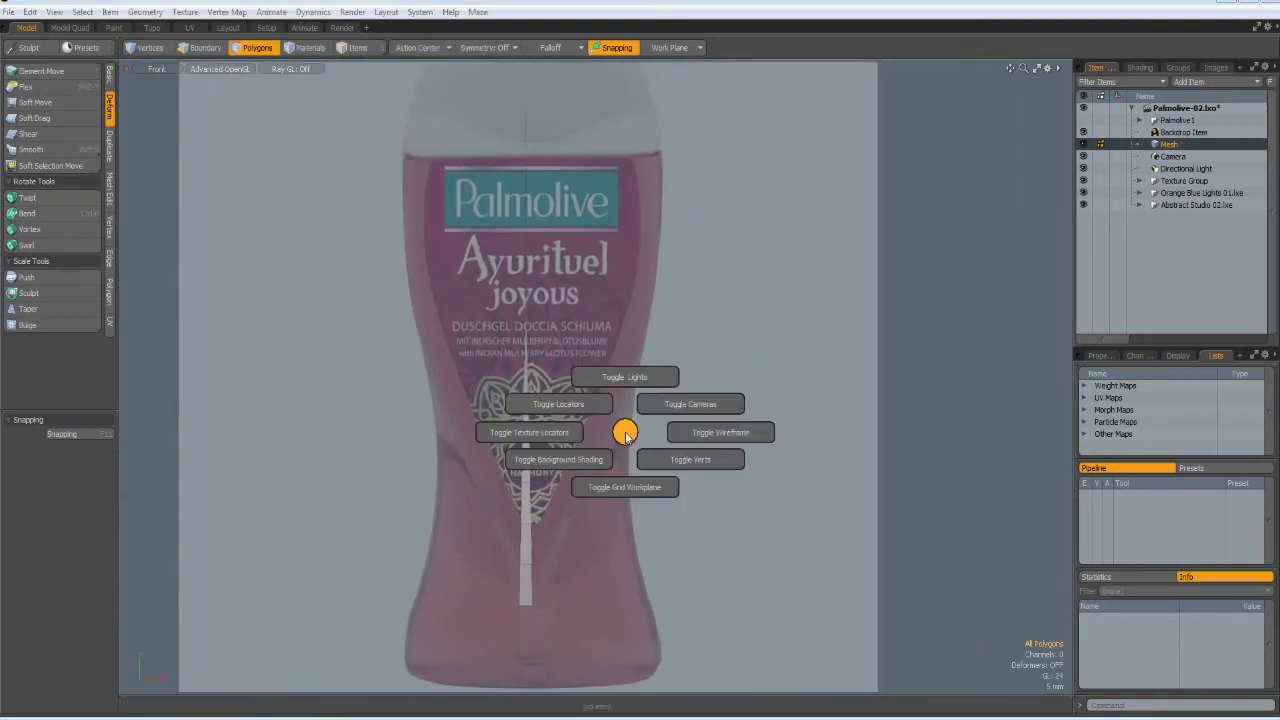
click(688, 459)
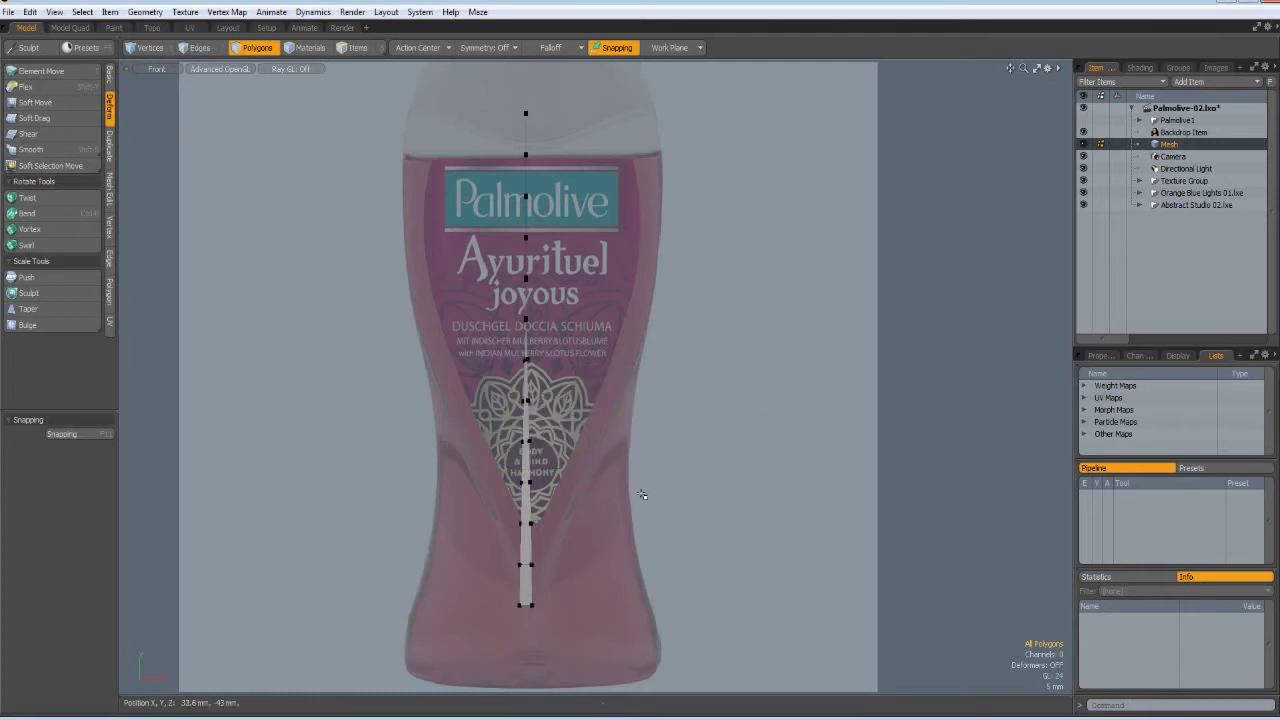
alt+drag(583, 553, 629, 483)
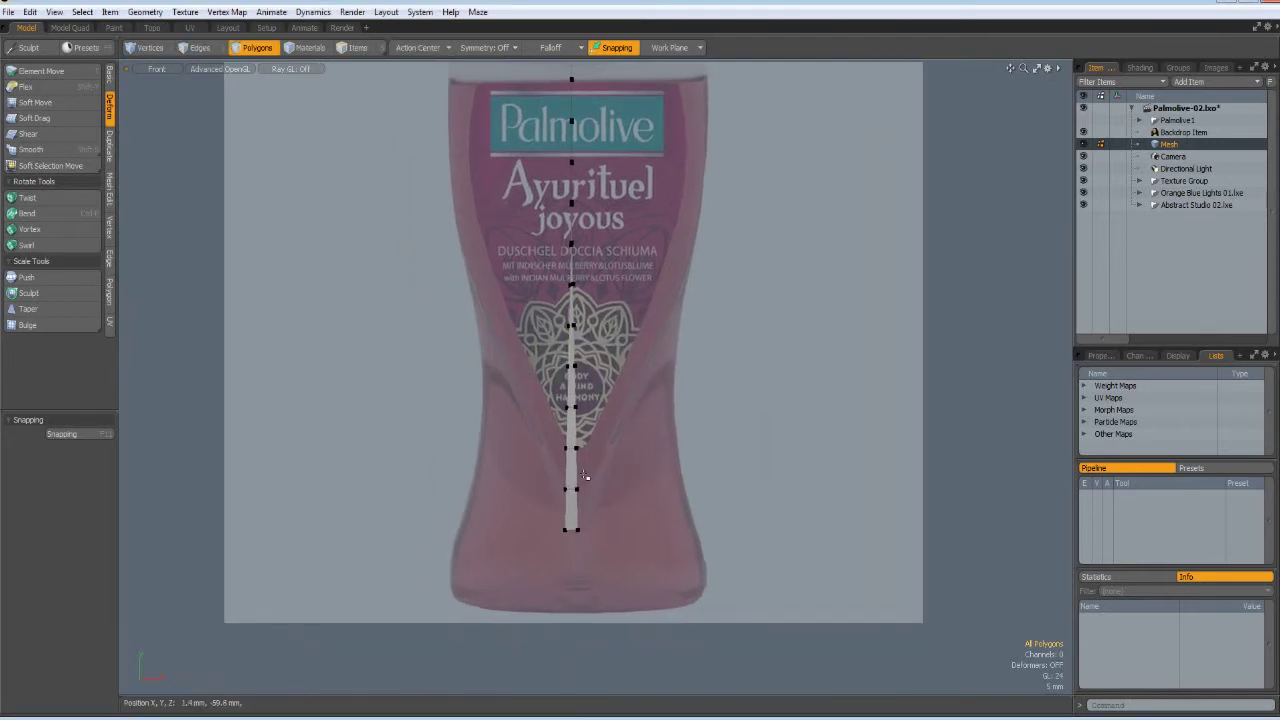
scroll(585, 478, up, 3)
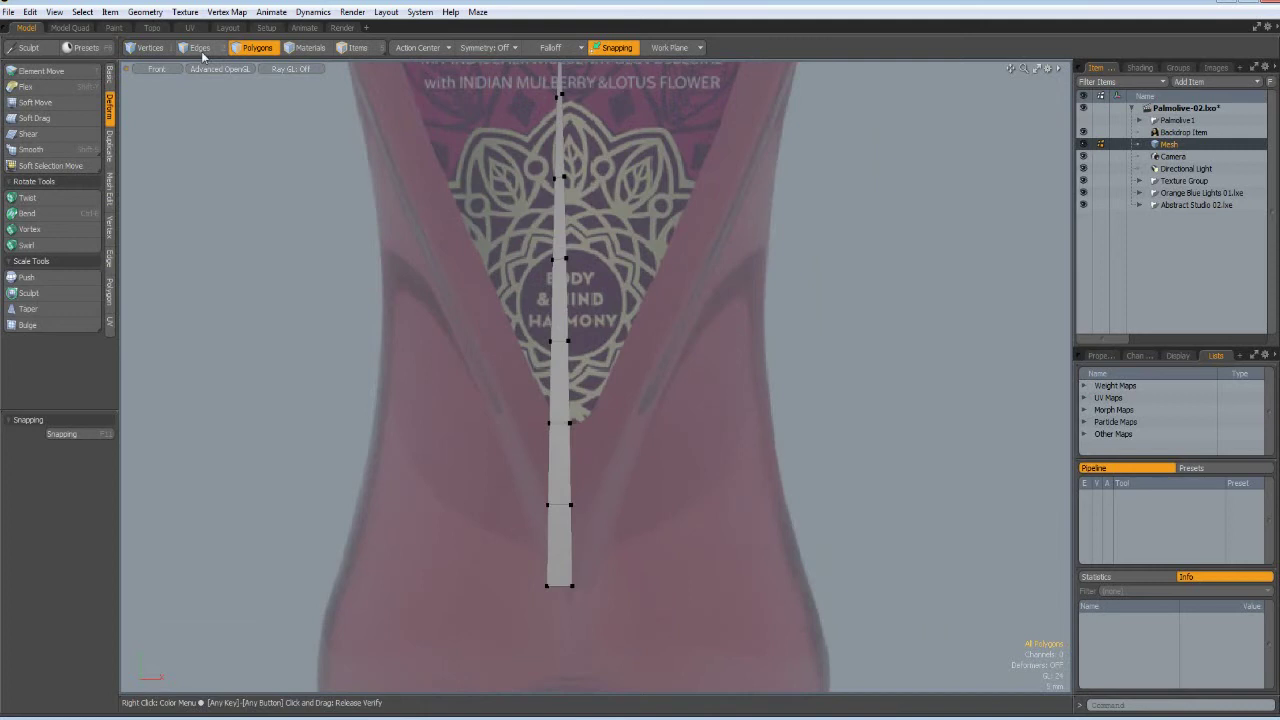
click(214, 73)
click(214, 72)
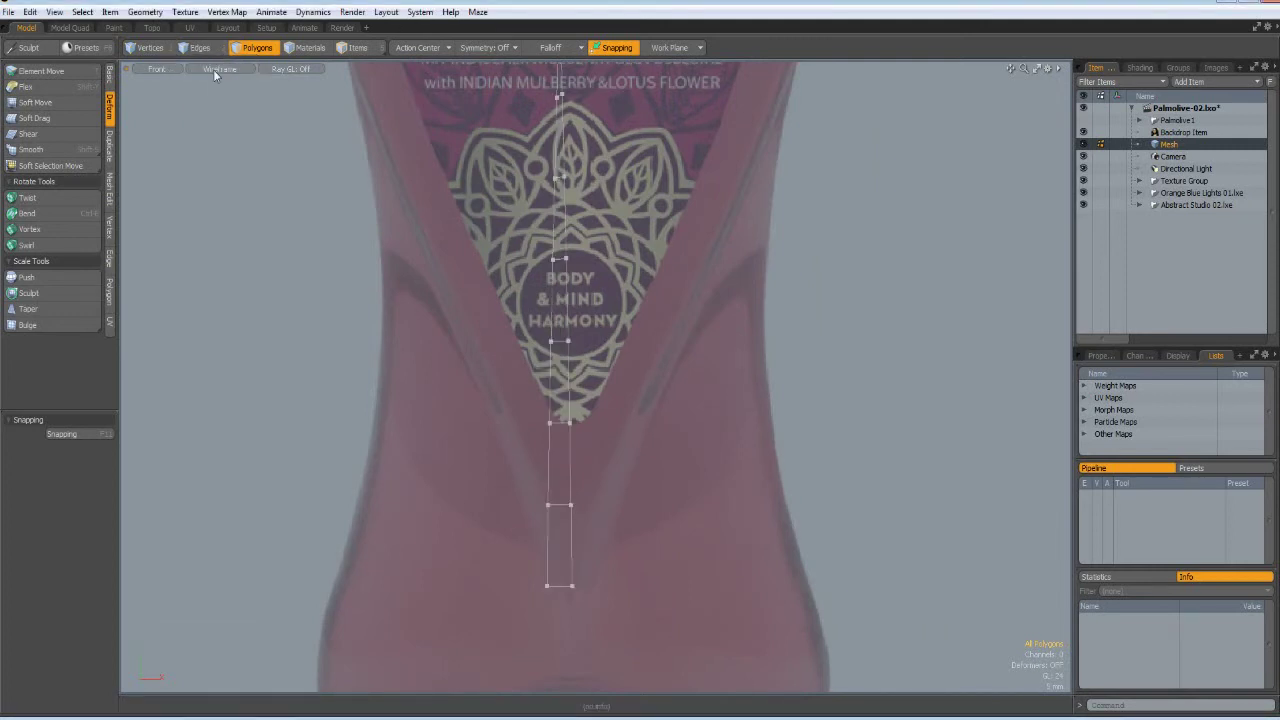
scroll(555, 511, up, 2)
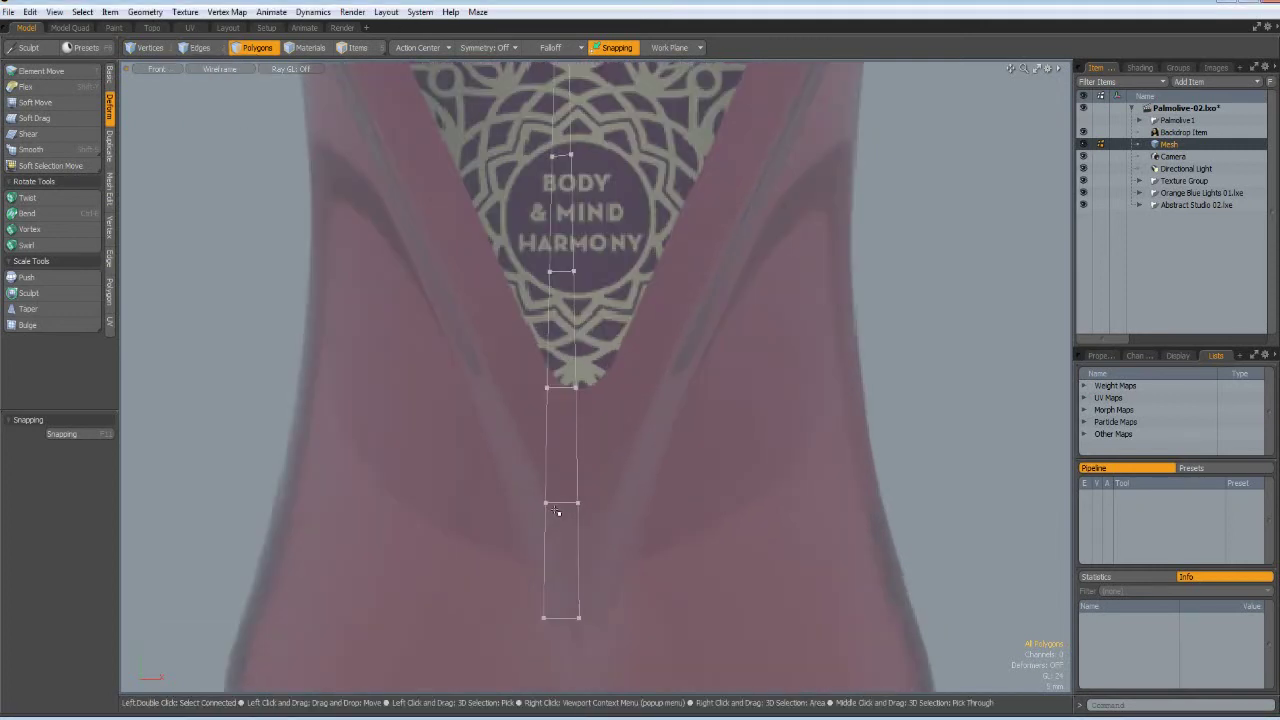
Move the vertex pair one row above the strip's lower end by -3.7 mm along X onto the bottle's left groove.
key(1)
right_drag(511, 486, 645, 523)
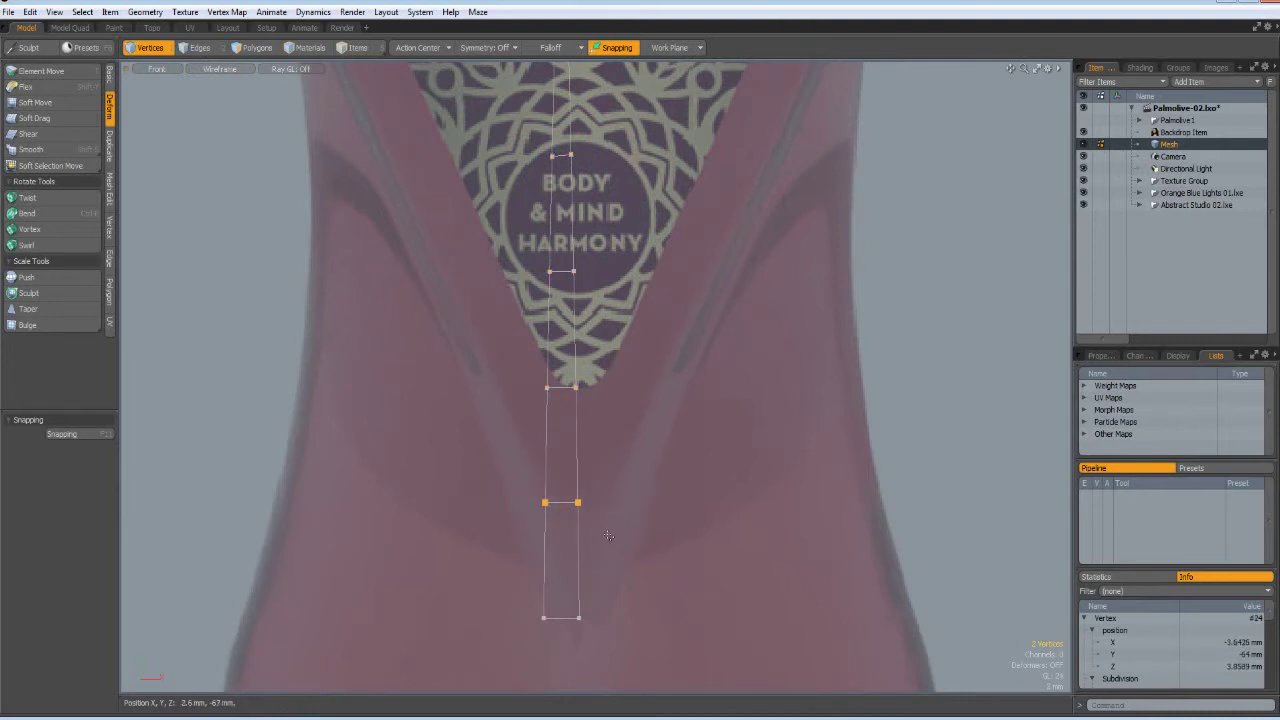
key(w)
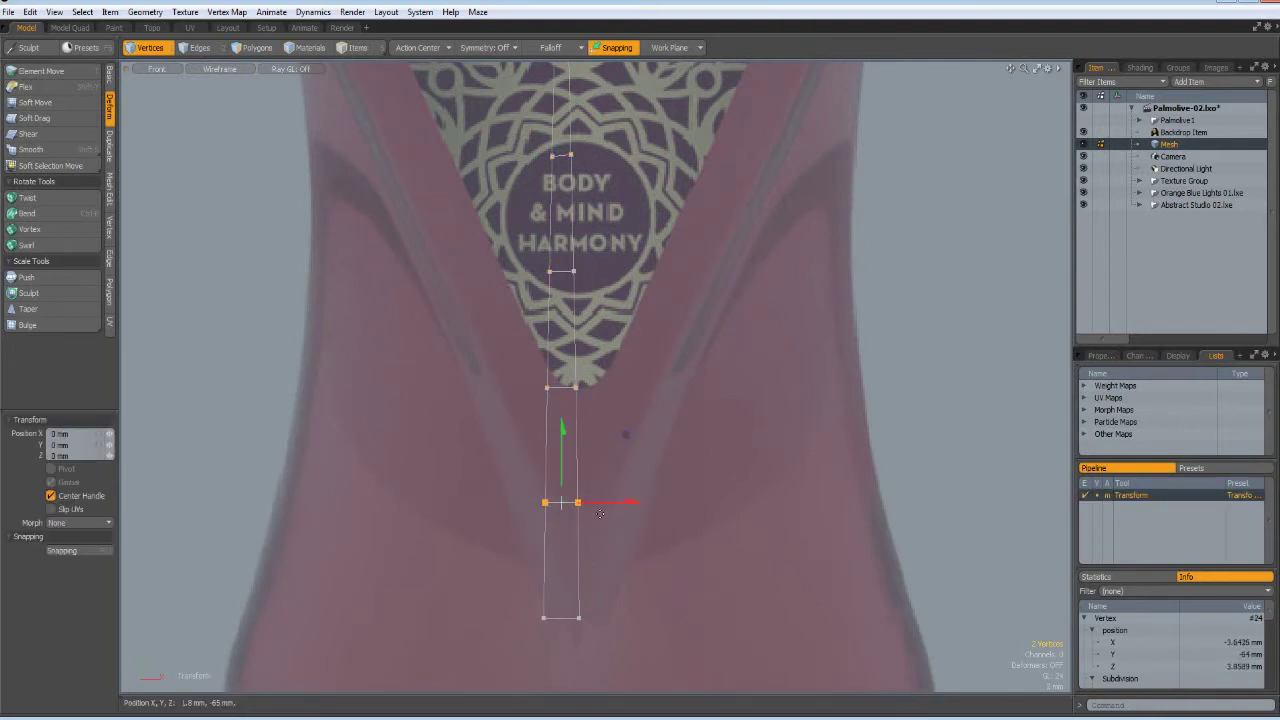
drag(634, 510, 599, 510)
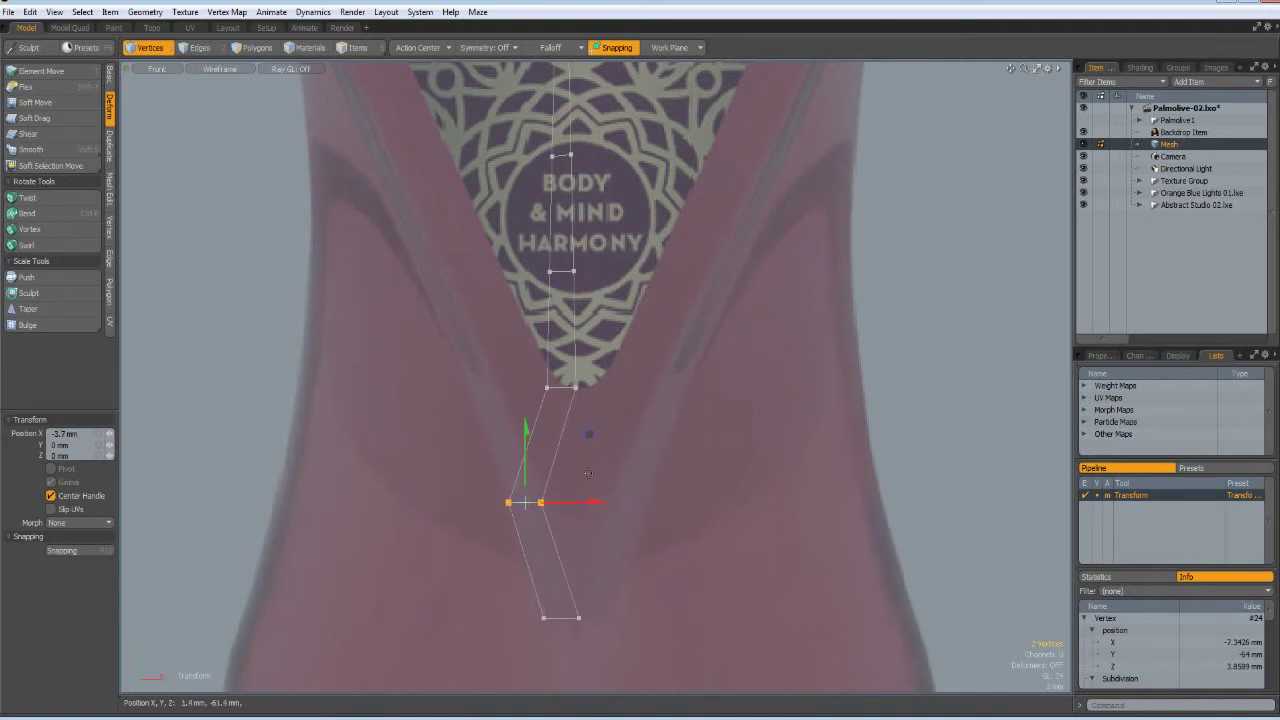
key(space)
Shift the third and fourth vertex rows from the strip's lower end one after the other onto the left groove.
right_drag(532, 368, 615, 417)
scroll(615, 417, up, 2)
key(w)
drag(613, 375, 501, 375)
key(space)
right_drag(489, 189, 602, 238)
key(w)
drag(614, 217, 583, 552)
scroll(442, 245, down, 5)
key(space)
Shift the fifth and sixth vertex rows from the strip's lower end sideways along the left edge of the label.
right_drag(583, 468, 641, 502)
key(w)
drag(685, 480, 593, 481)
key(space)
right_drag(585, 410, 641, 443)
key(w)
drag(685, 424, 567, 424)
key(space)
Shift the seventh and eighth vertex rows sideways so the strip meets the bottle's left outline.
right_drag(588, 352, 641, 385)
key(w)
drag(685, 366, 547, 366)
key(space)
right_drag(600, 295, 632, 325)
key(w)
drag(690, 311, 542, 408)
key(space)
Move the remaining upper vertices to the bottle's left outline and nudge the row at about Y 23.8 mm by -1 mm along X.
right_drag(594, 86, 674, 373)
key(w)
drag(694, 242, 527, 242)
key(space)
right_drag(436, 282, 474, 312)
scroll(456, 296, up, 4)
key(w)
drag(517, 297, 497, 297)
key(Caps_Lock)
key(Caps_Lock)
Undo the stray change and move the vertex row just below the cap seam outward onto the bottle's left outline.
alt+drag(663, 247, 770, 662)
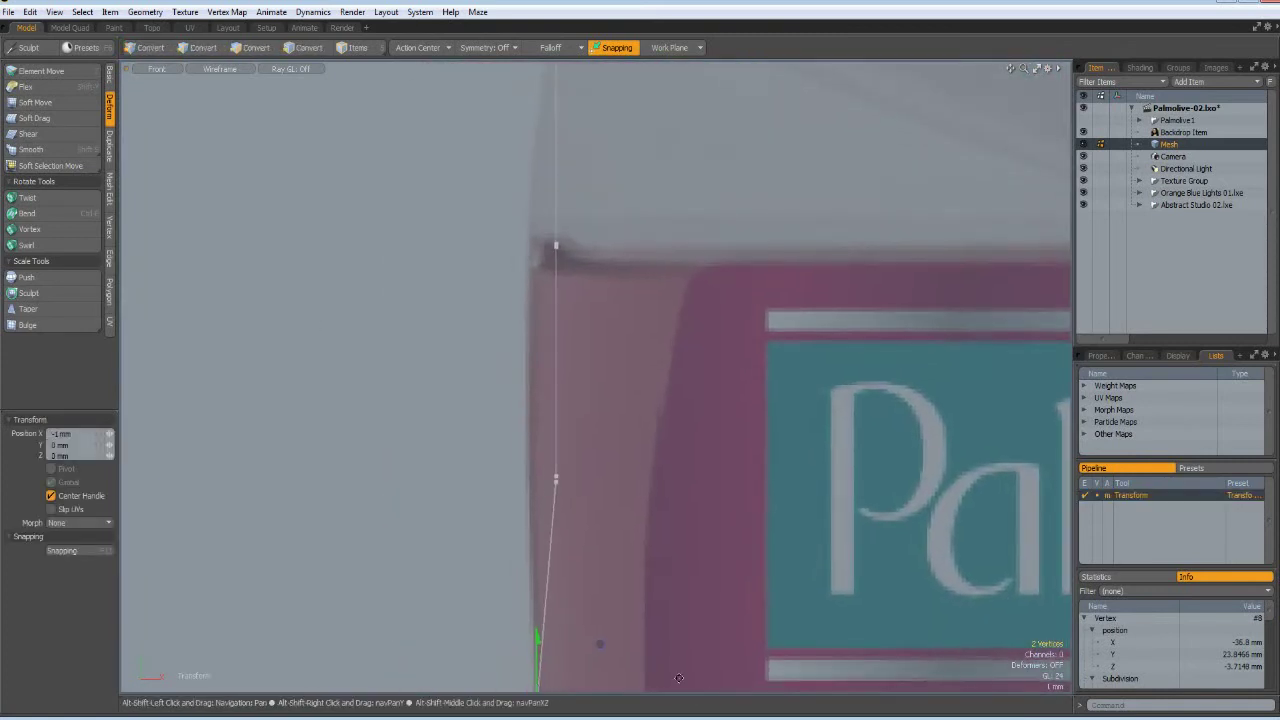
click(541, 457)
scroll(541, 457, up, 1)
key(ctrl+z)
key(space)
drag(536, 455, 600, 535)
key(w)
drag(622, 487, 585, 487)
Move the vertex row at the cap seam outward to about X -37.15 mm on the bottle's outline and clear the selection.
key(space)
click(559, 157)
key(w)
drag(605, 157, 567, 157)
scroll(683, 205, down, 3)
alt+drag(683, 205, 654, 417)
key(space)
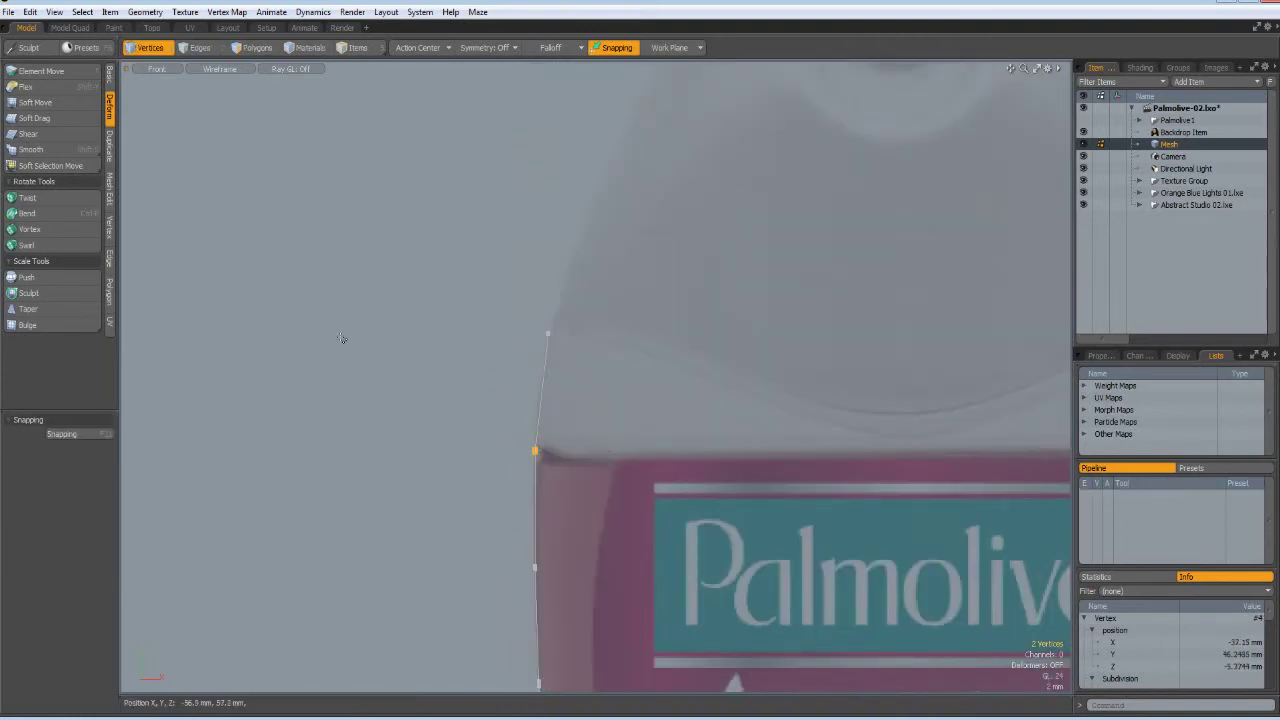
scroll(343, 338, down, 5)
alt+drag(402, 574, 489, 530)
click(489, 530)
scroll(489, 530, up, 2)
scroll(489, 530, down, 2)
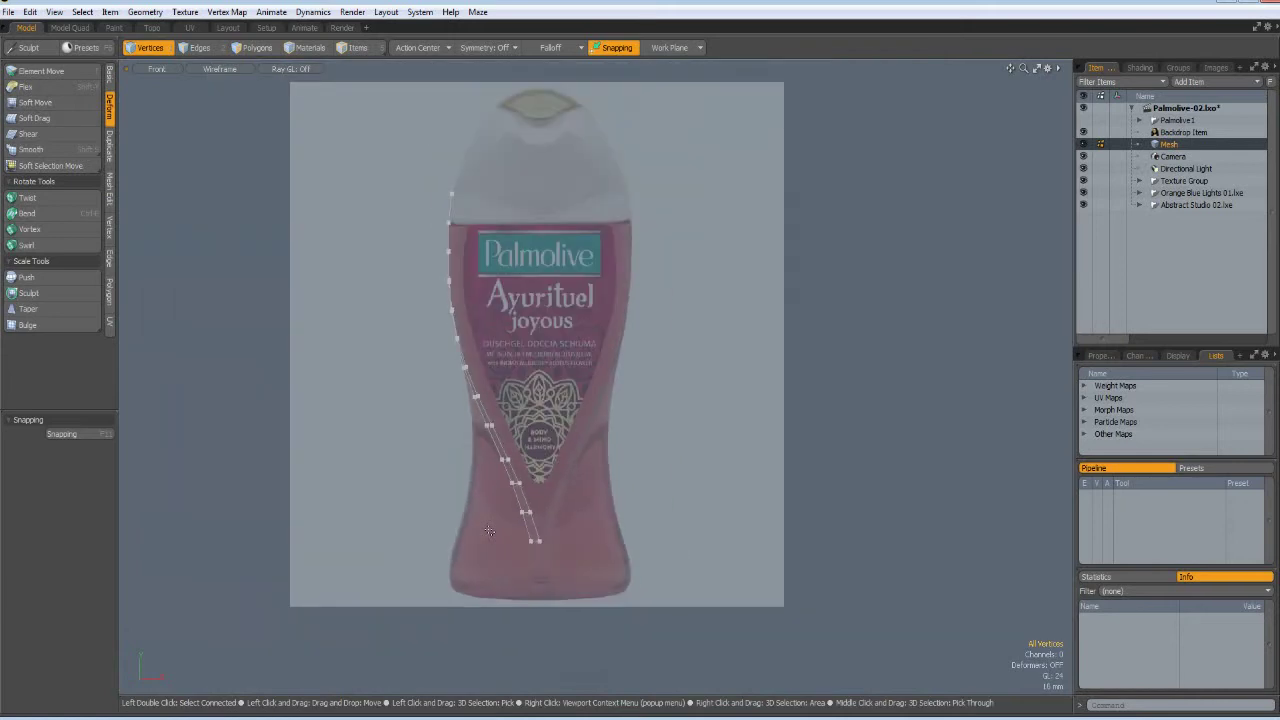
Set the X position of the strip's lower inner corner vertex to 0 mm so it lies on the centre line.
alt+drag(571, 442, 616, 444)
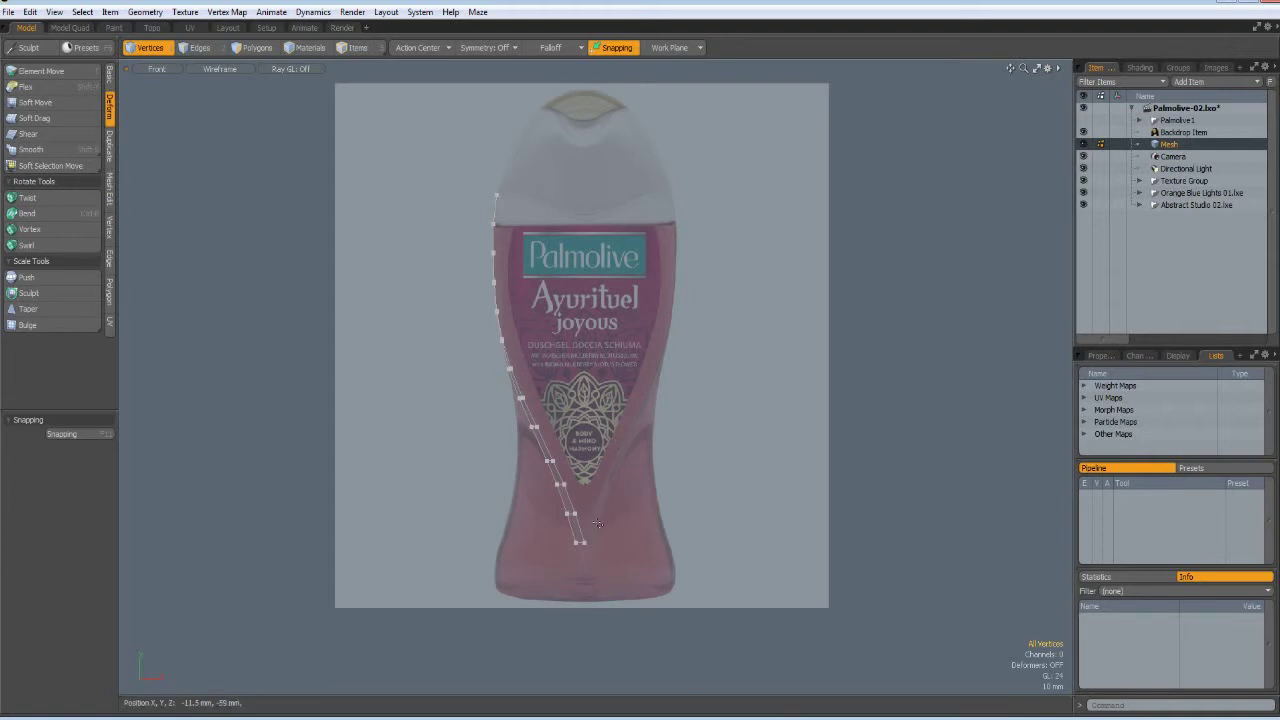
scroll(582, 540, up, 5)
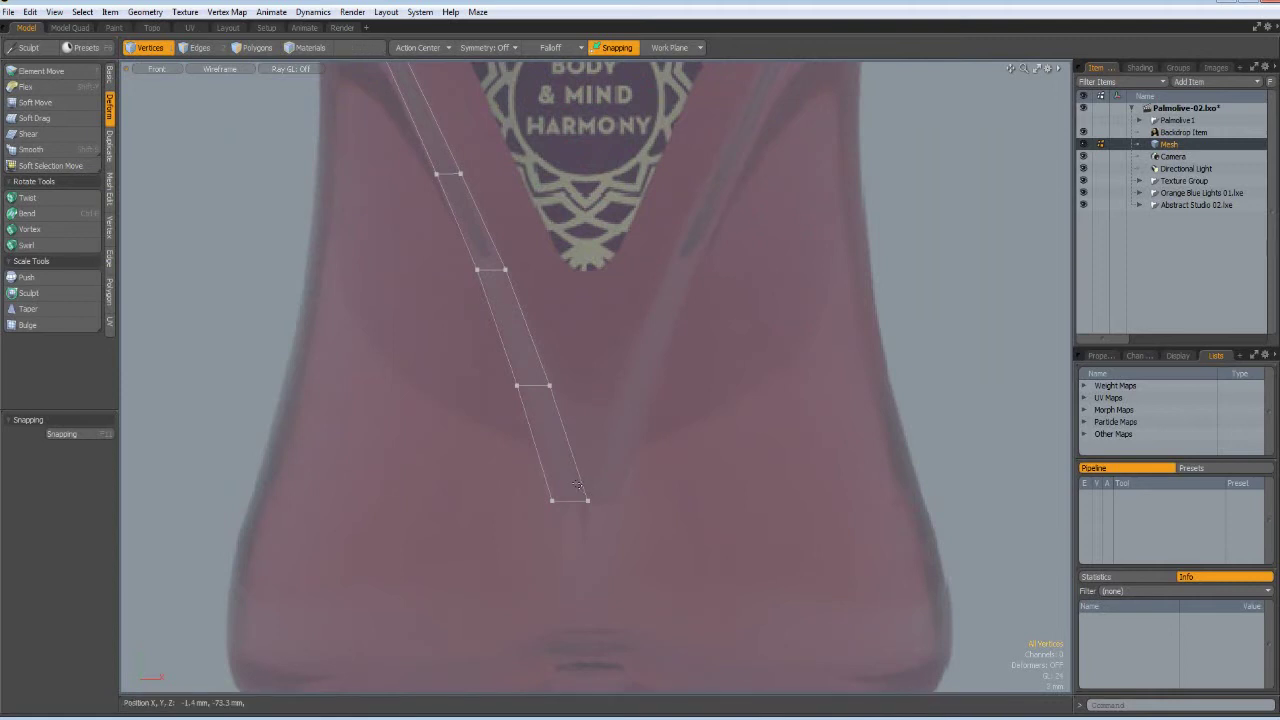
right_drag(578, 485, 613, 525)
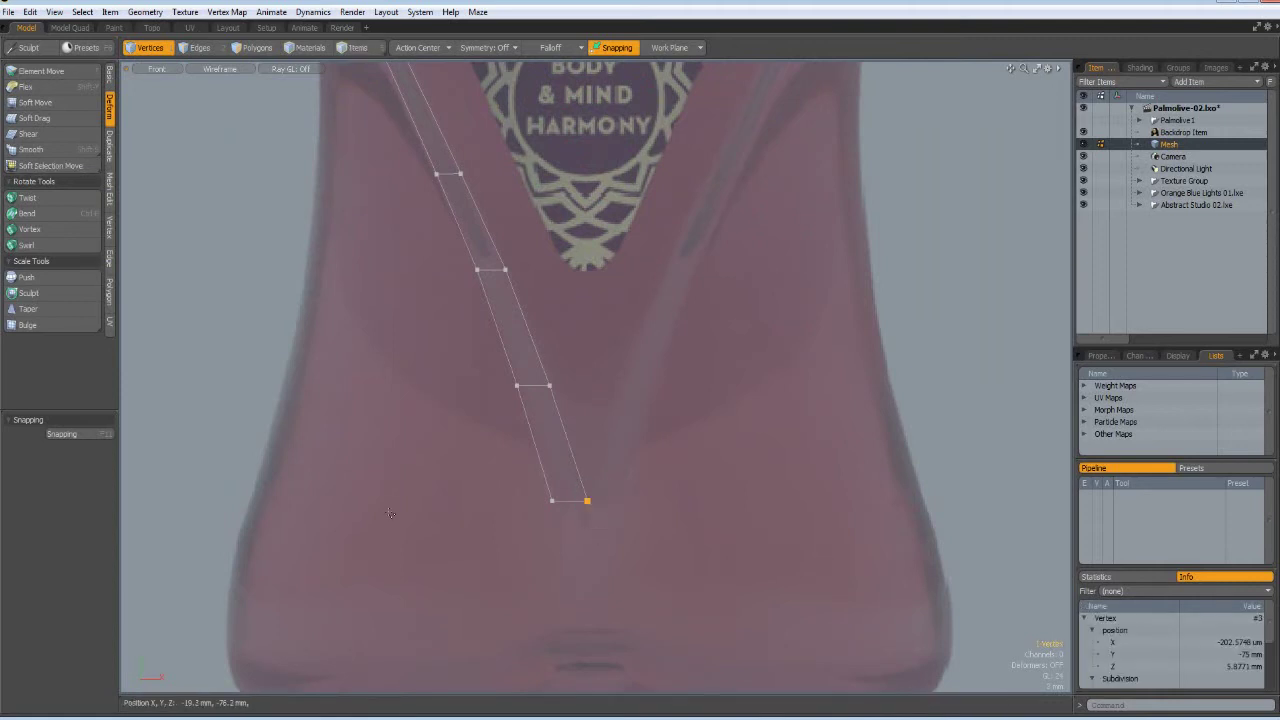
click(110, 230)
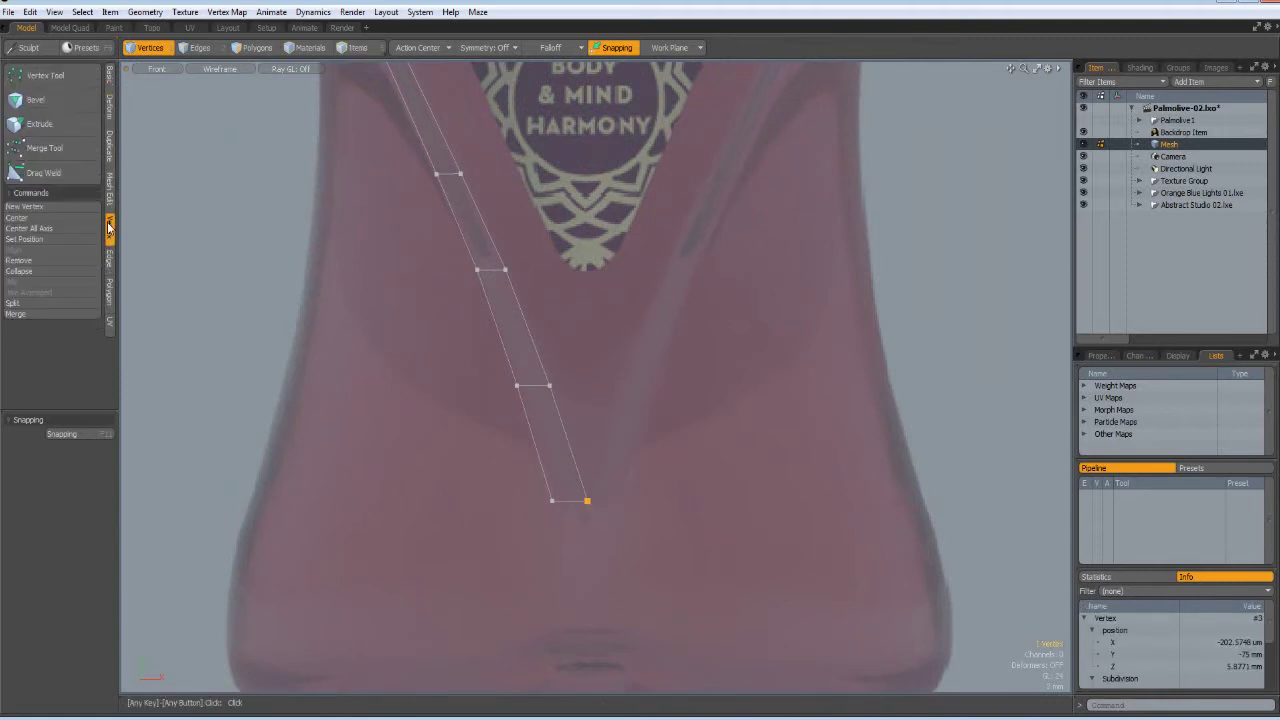
click(33, 240)
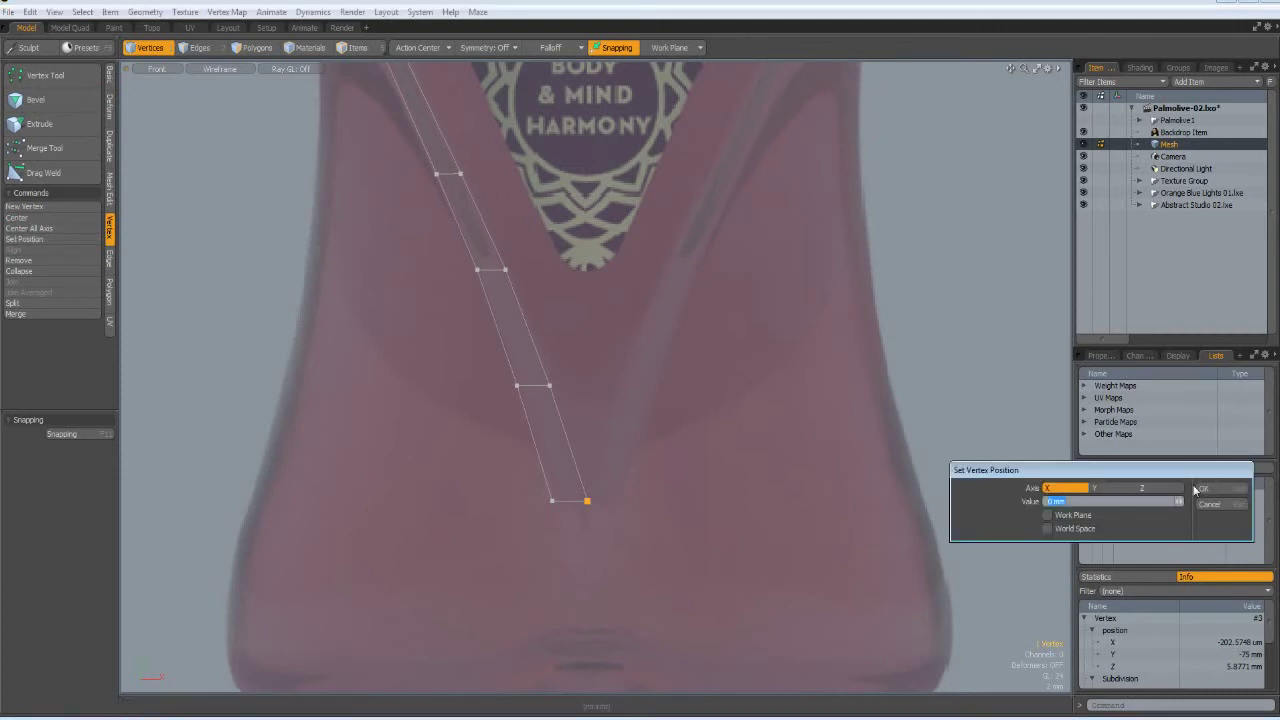
click(1218, 490)
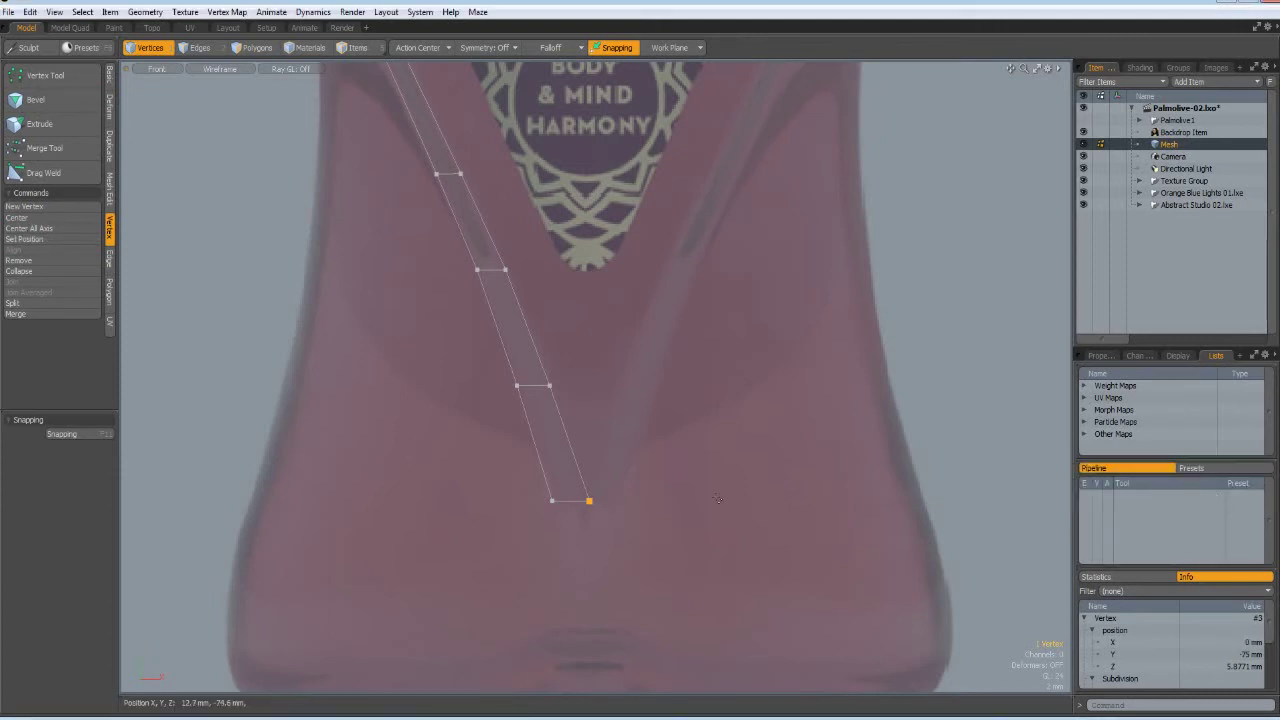
Mirror the polygon strip across the X axis around the 0 mm centre, with inverted polygons.
scroll(717, 502, down, 2)
scroll(717, 502, down, 2)
scroll(717, 502, up, 1)
key(2)
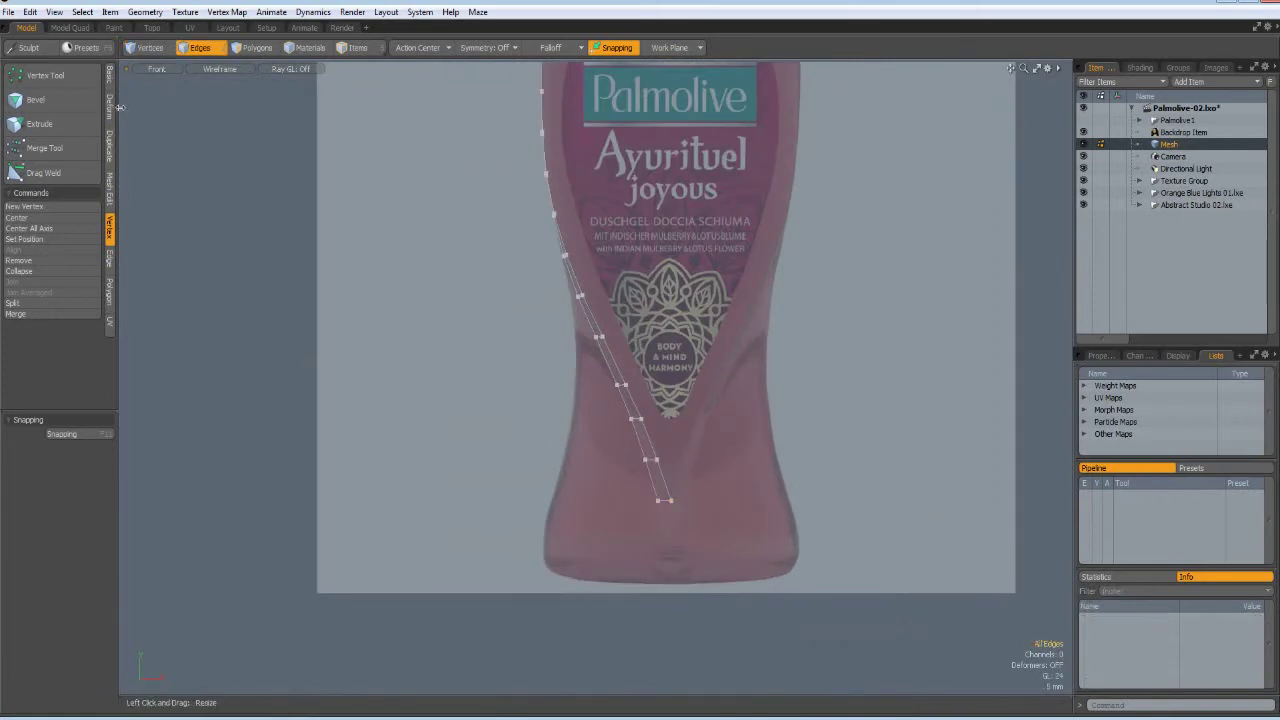
click(108, 152)
click(27, 102)
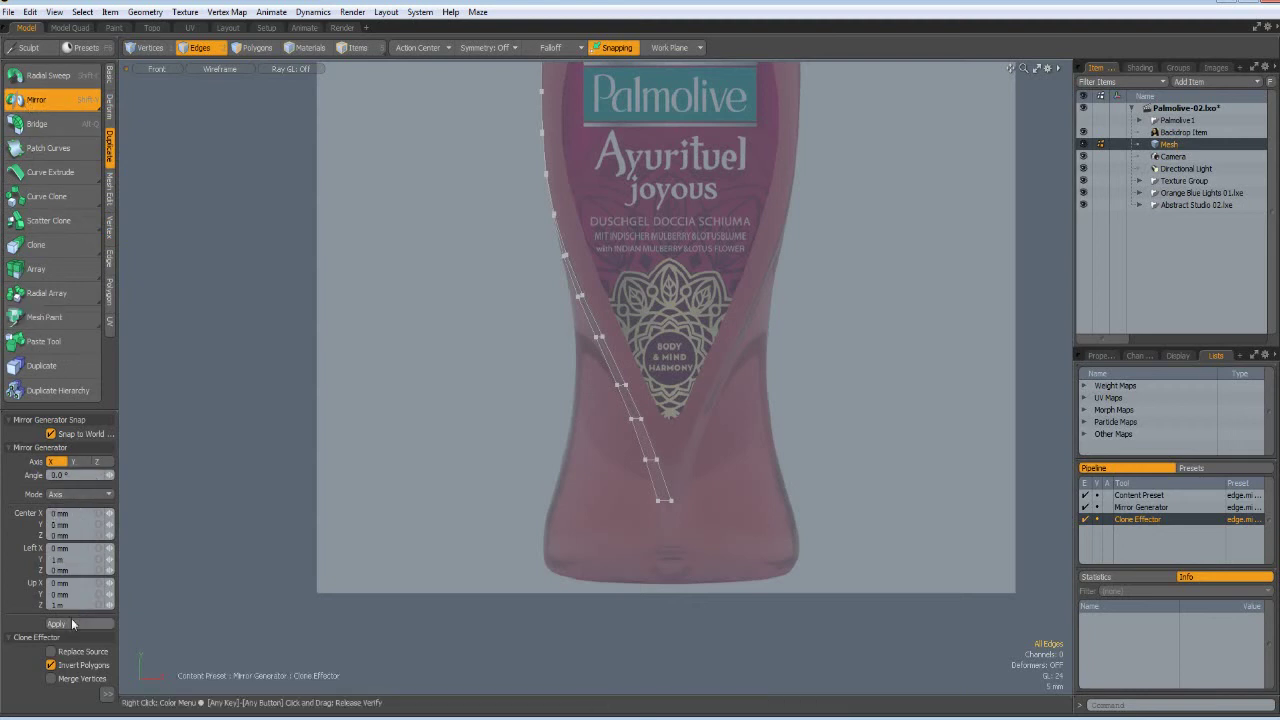
click(73, 623)
scroll(604, 517, up, 5)
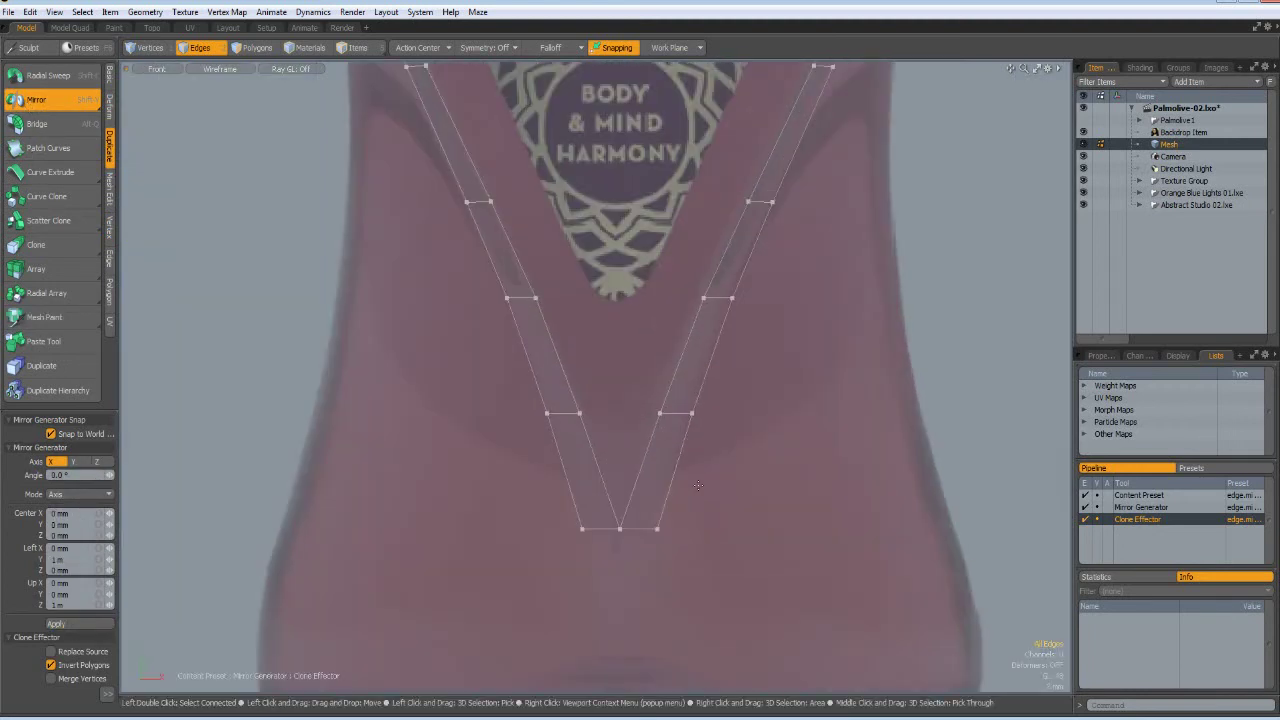
key(space)
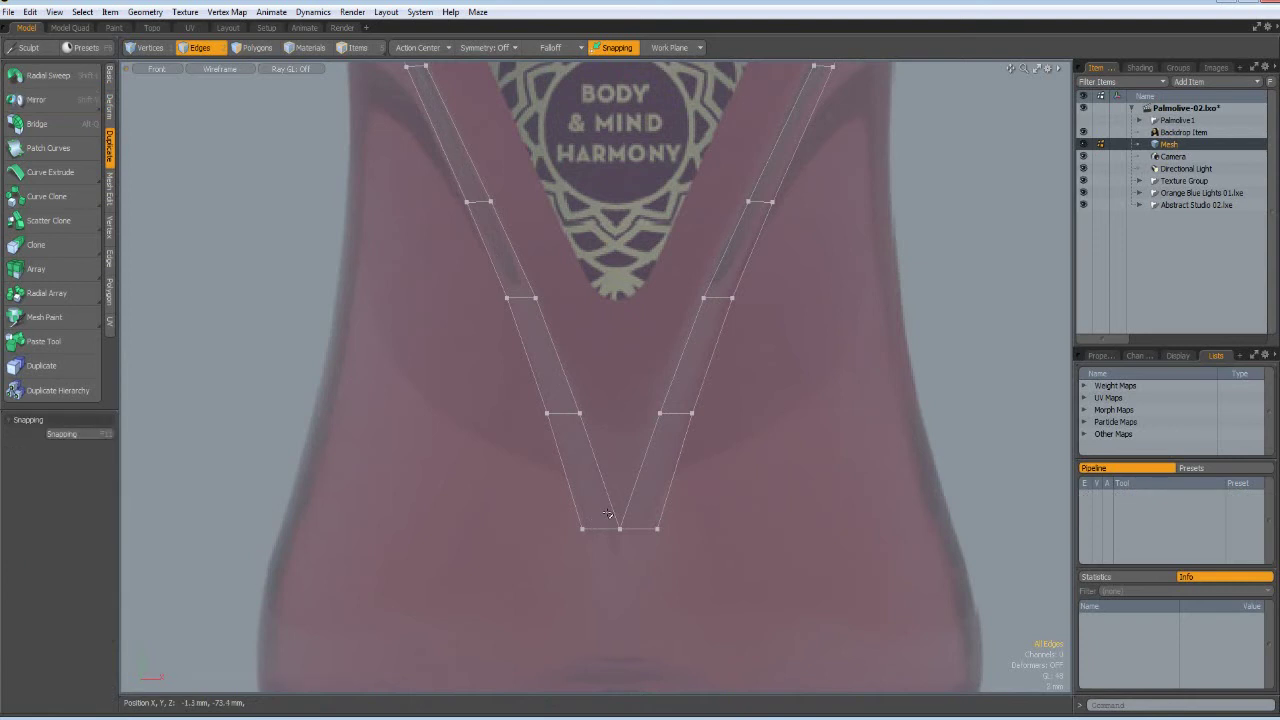
Join the two overlapping centre vertices where the mirrored strips meet at the lower end.
key(1)
click(620, 528)
right_drag(622, 532, 633, 546)
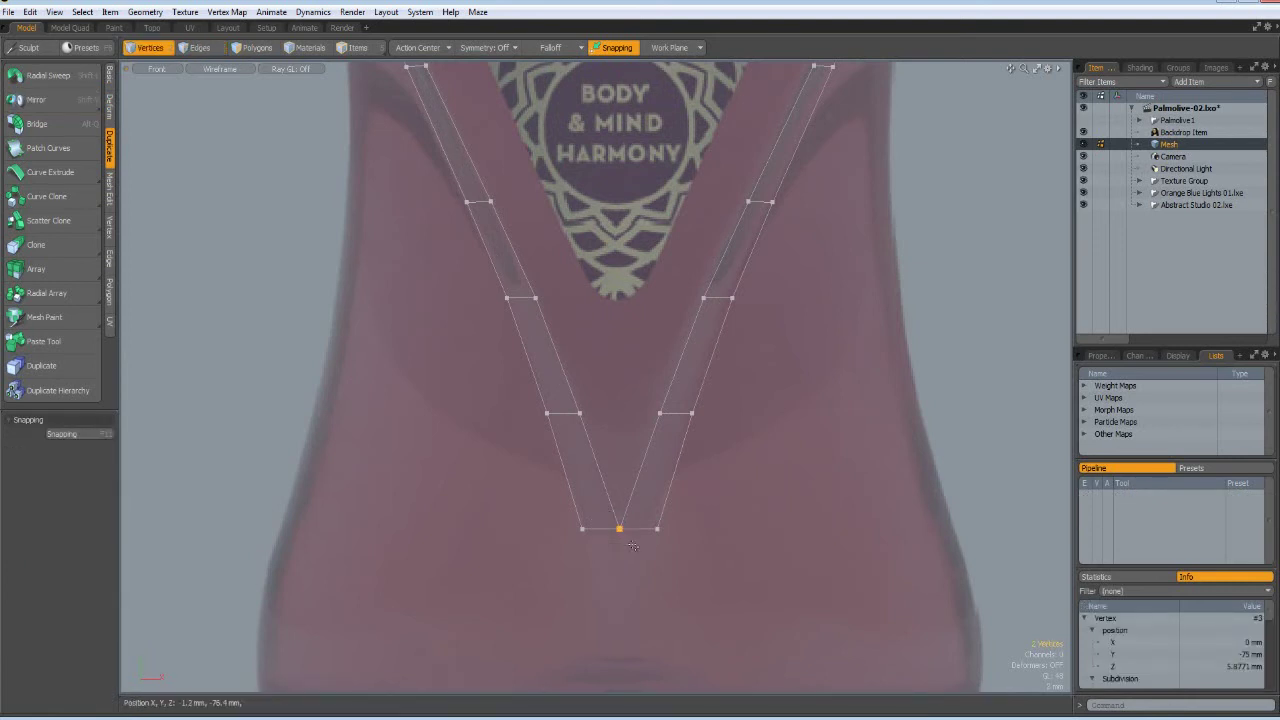
click(633, 546)
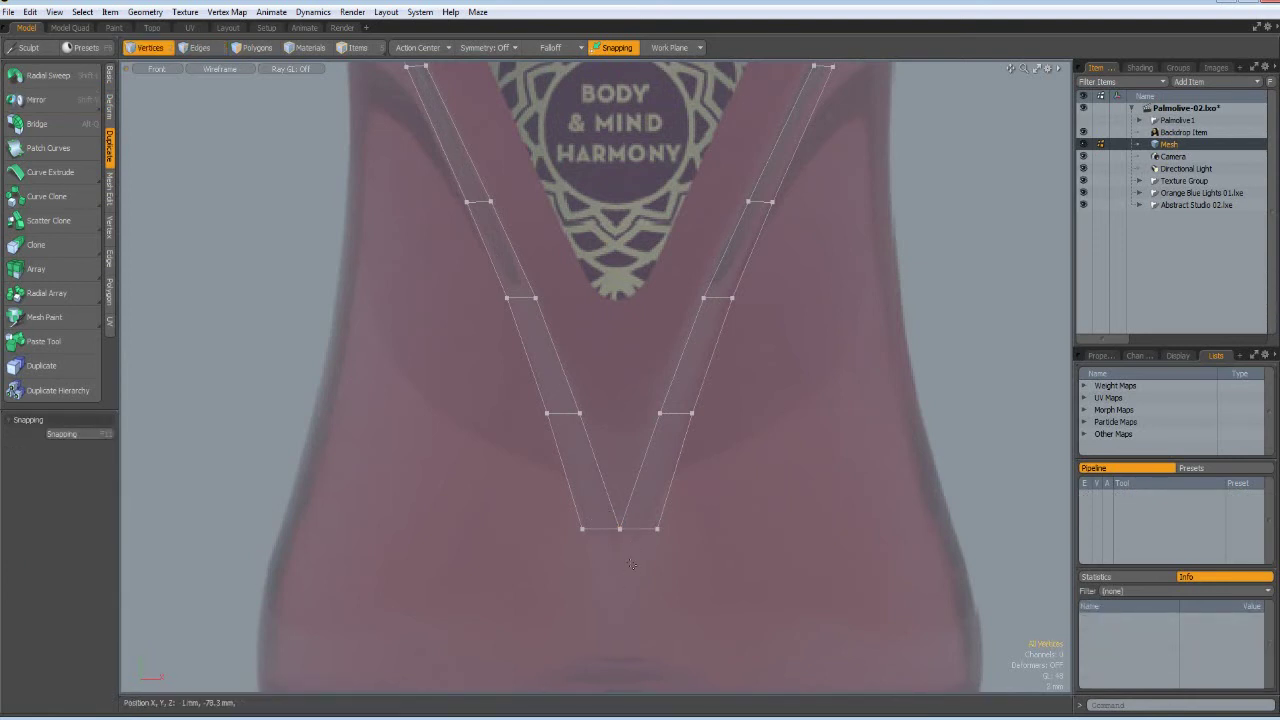
Extend the strips' two bottom edges by -7.3 mm along Y and scale the new edges to about 11.5% in X.
key(2)
right_drag(547, 514, 721, 564)
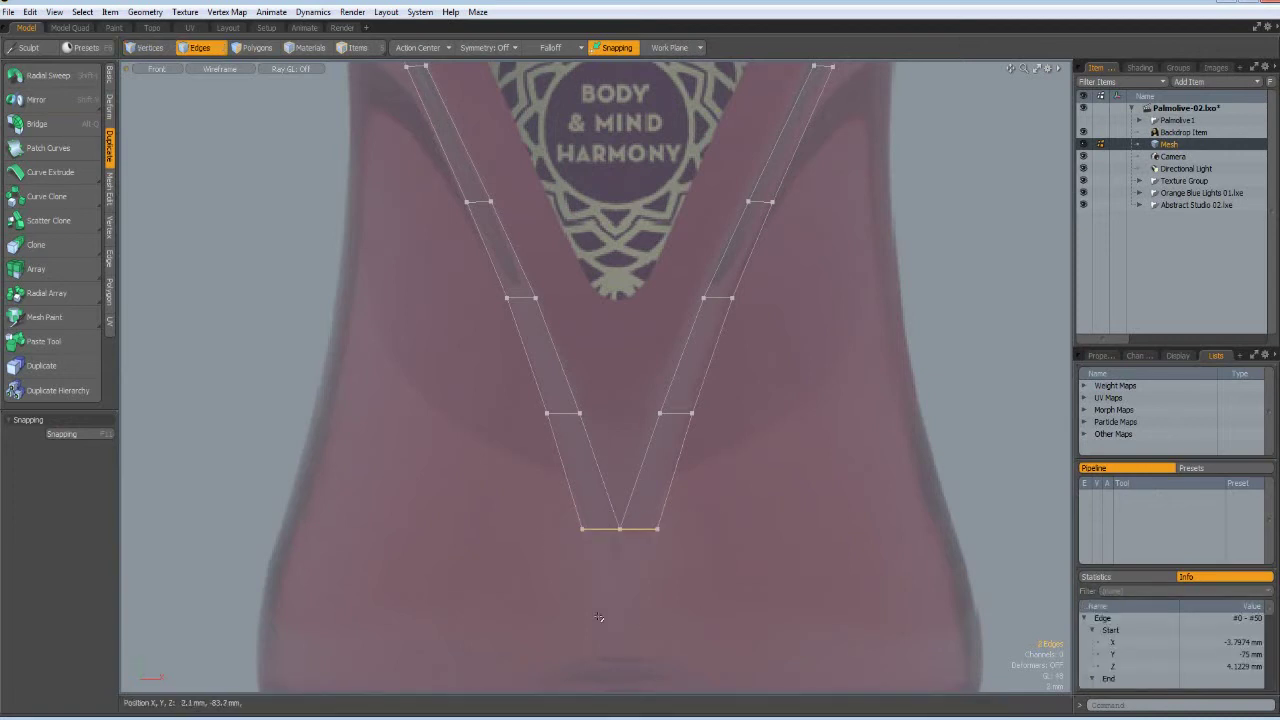
key(z)
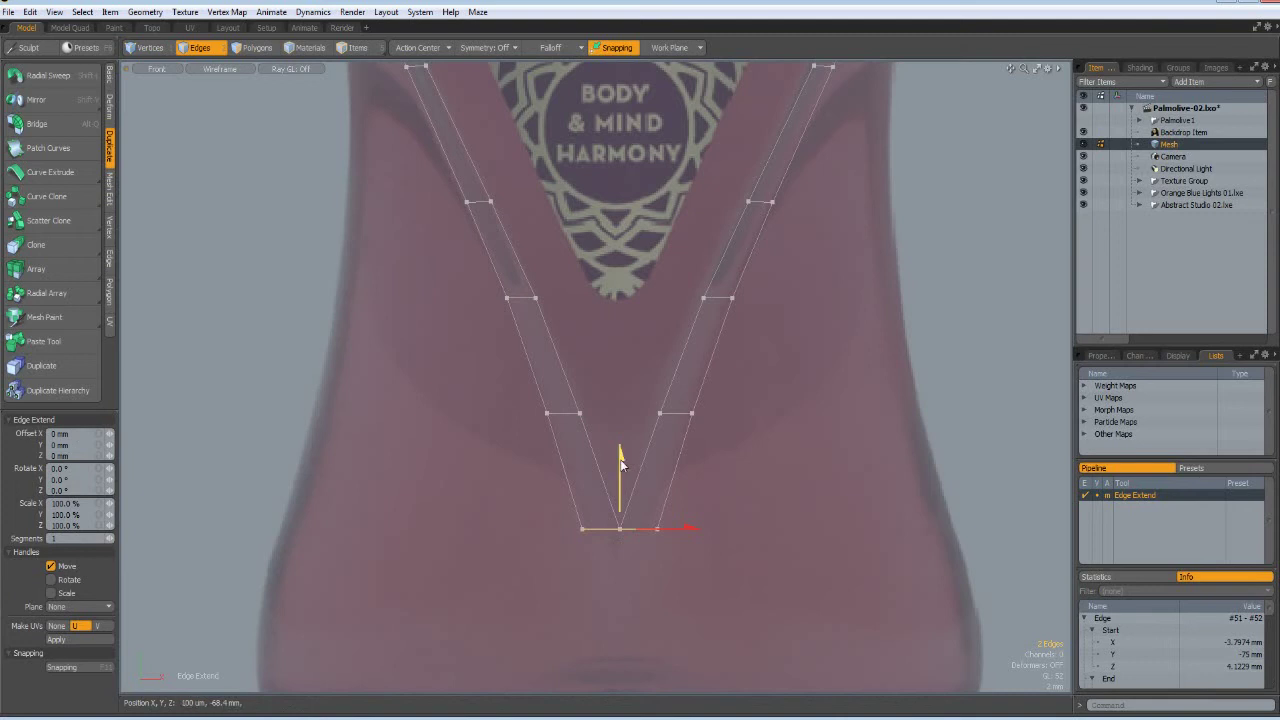
drag(620, 459, 621, 531)
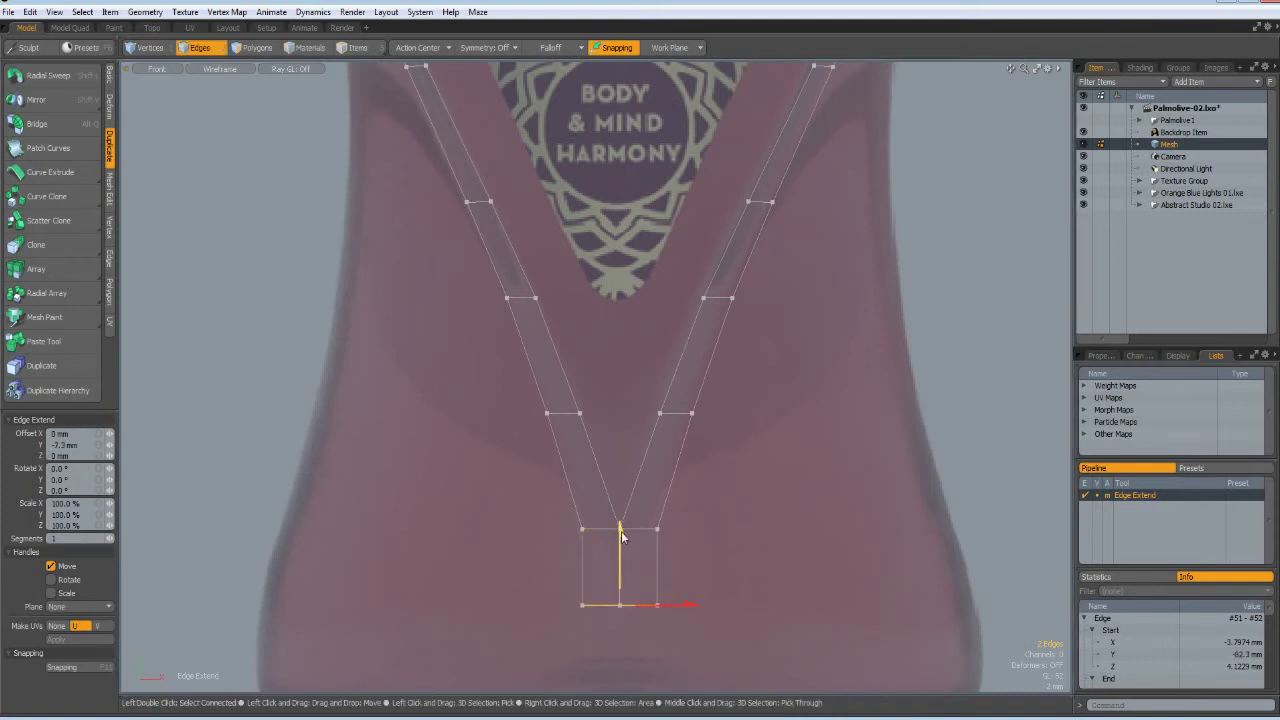
key(r)
drag(700, 601, 622, 605)
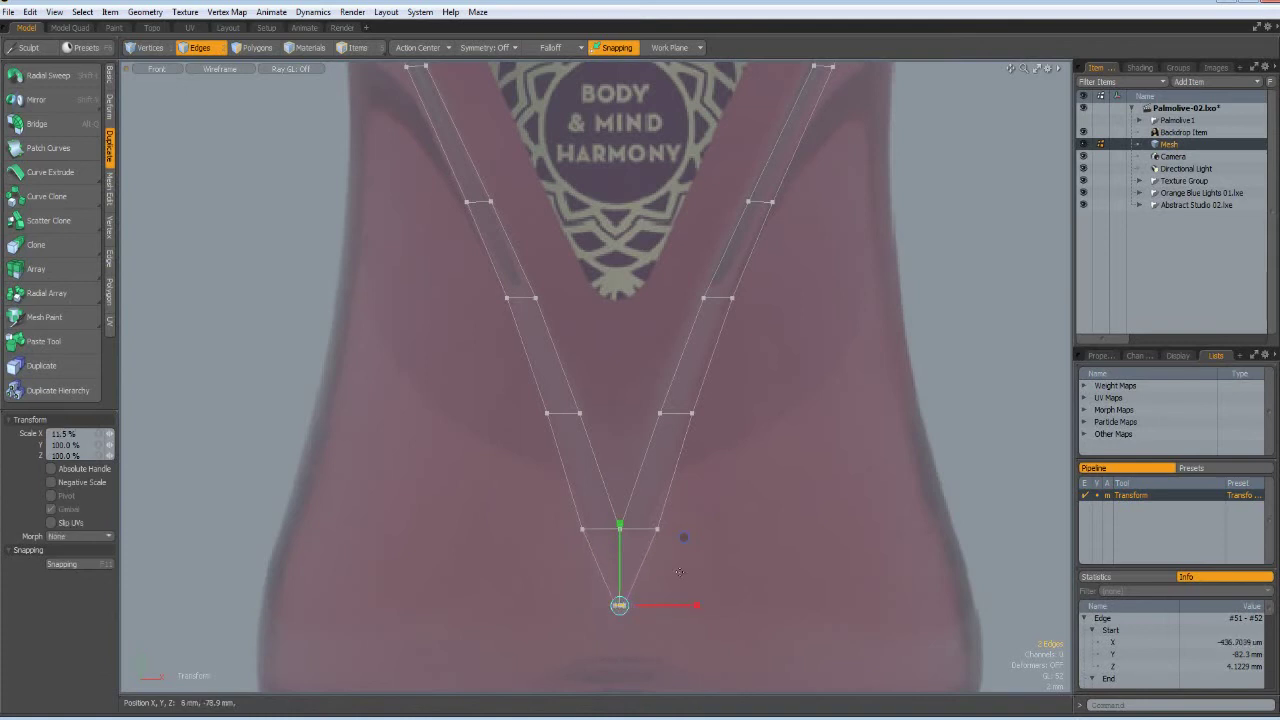
Lower the narrowed bottom edges to about Y -83.8 mm and join their vertices into one averaged tip point.
key(w)
drag(622, 533, 622, 549)
key(r)
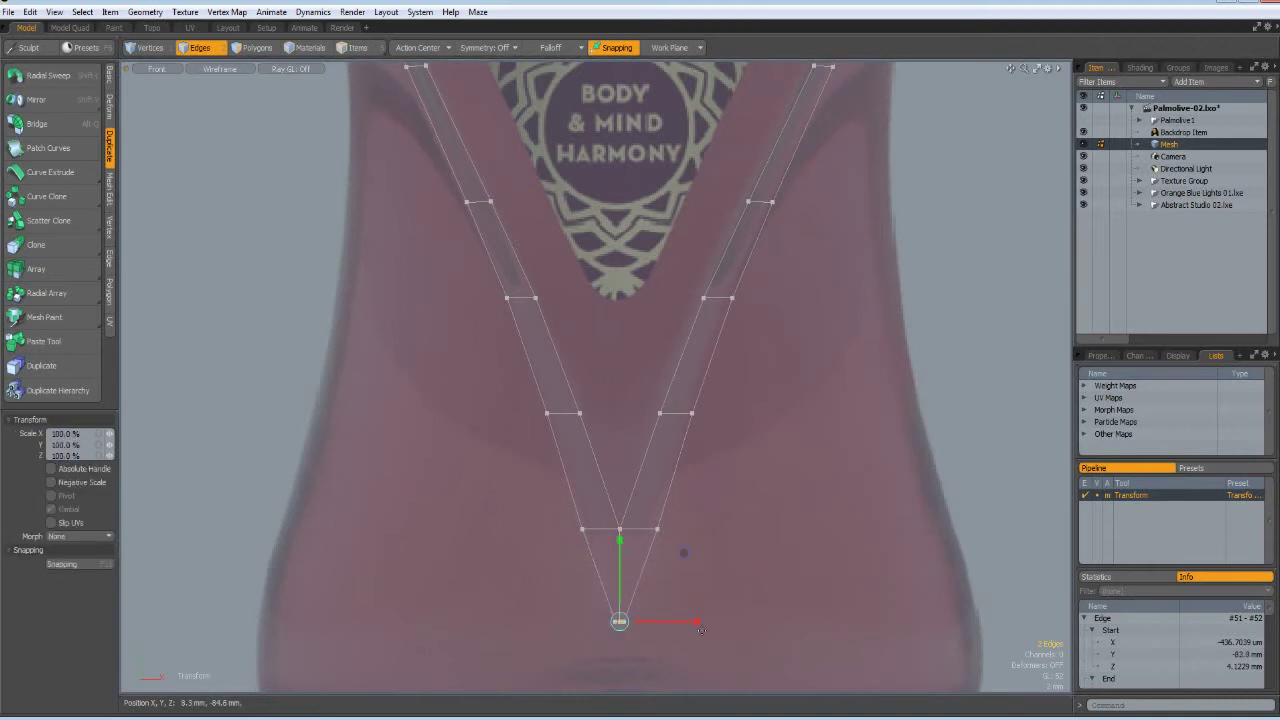
drag(696, 623, 677, 623)
key(q)
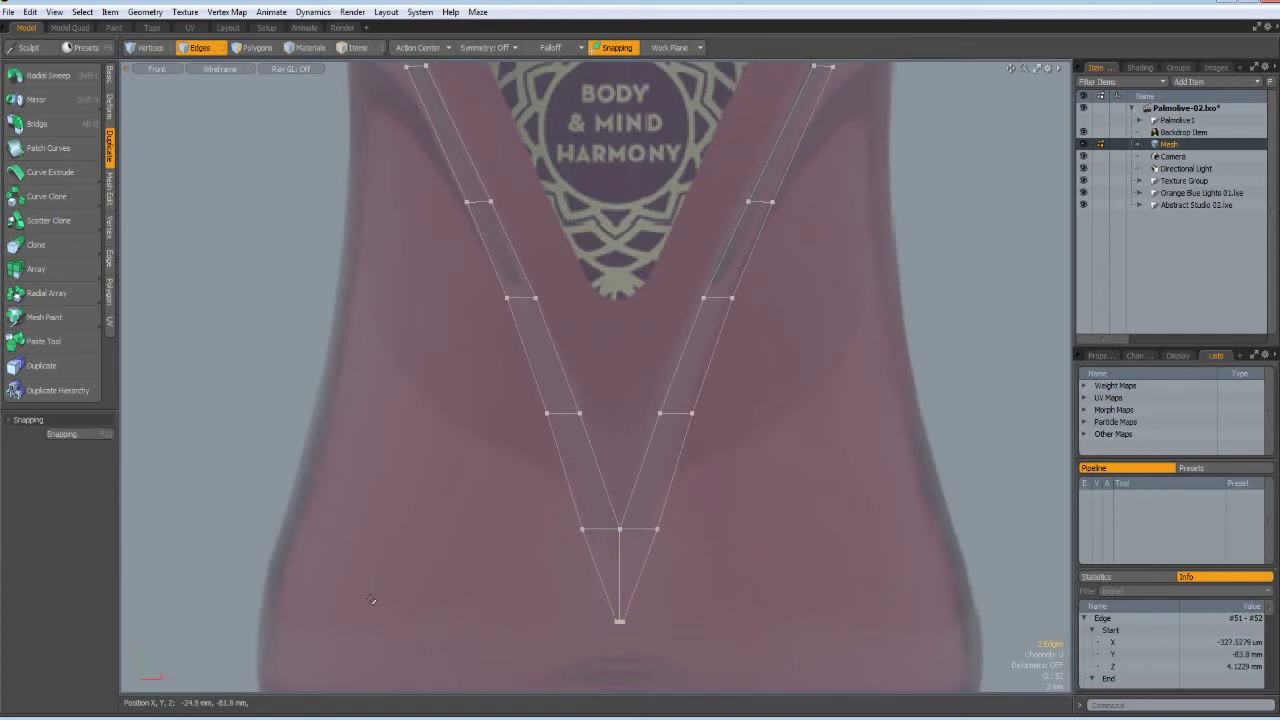
click(110, 226)
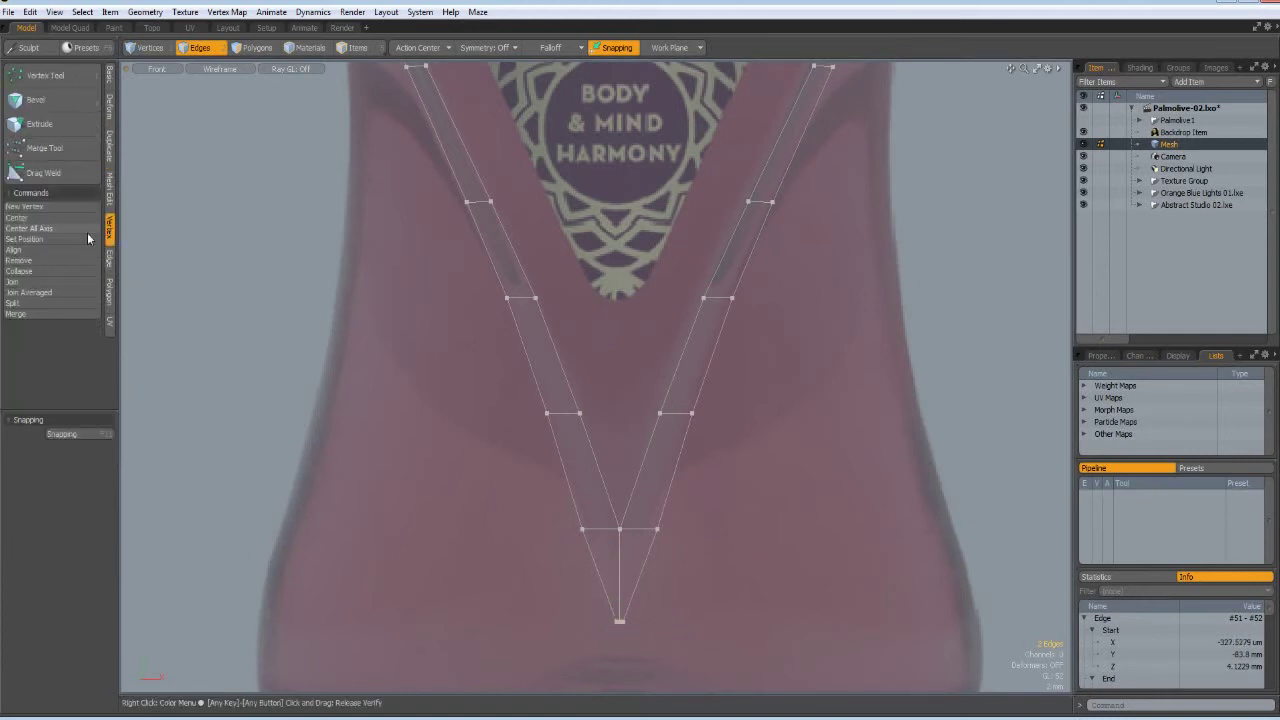
click(40, 291)
Create a triangle from the lower centre vertex and the two inner strip vertices in the row above it.
scroll(570, 485, down, 6)
alt+drag(626, 406, 636, 448)
scroll(581, 519, up, 5)
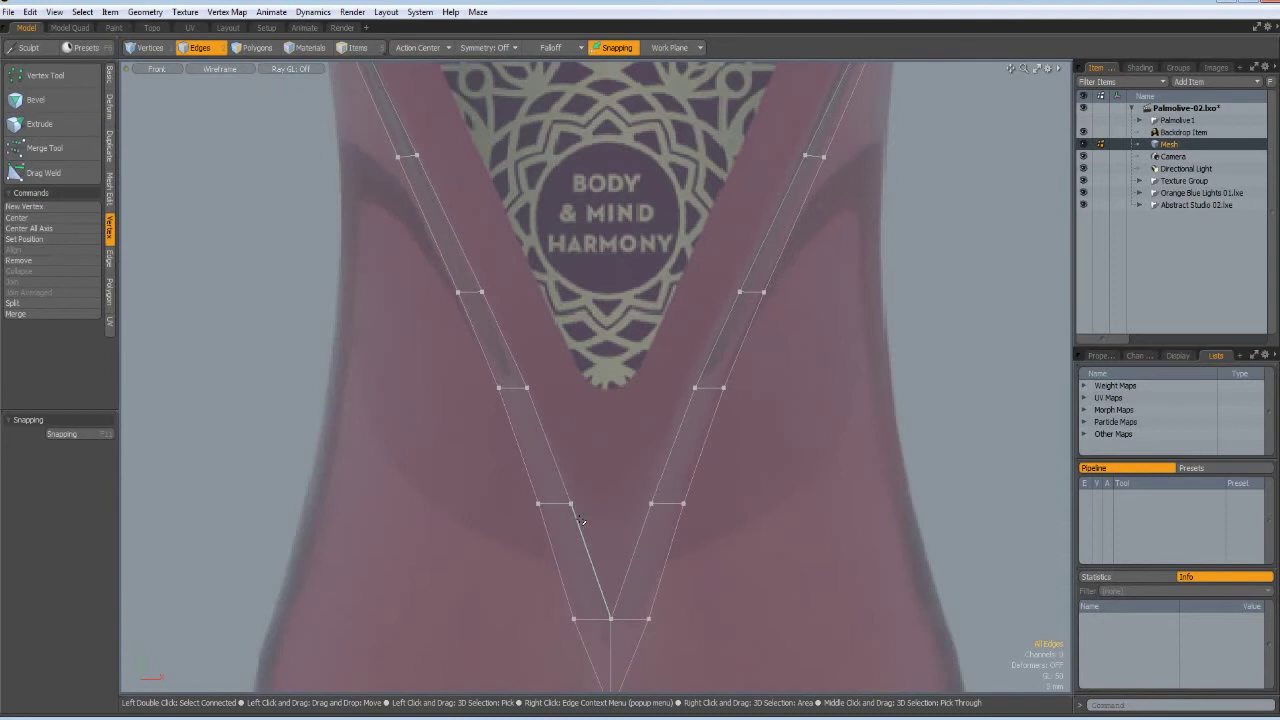
key(1)
click(611, 618)
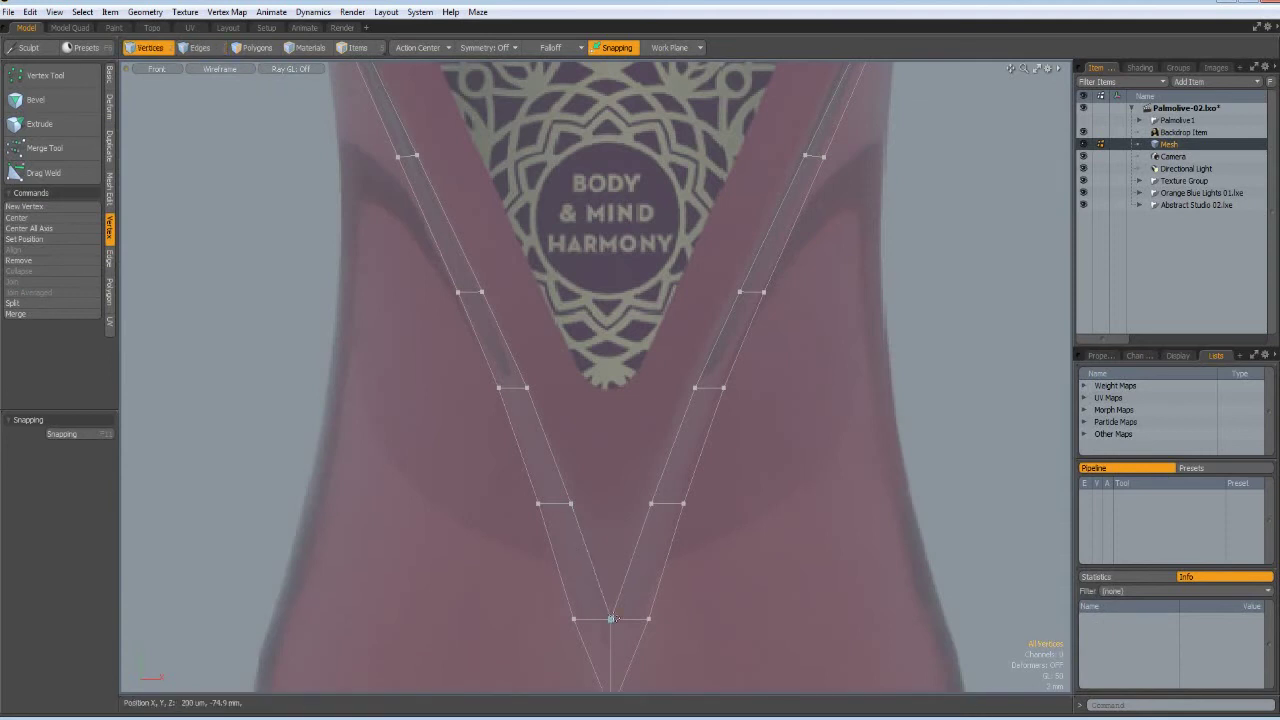
shift+click(571, 504)
shift+click(650, 503)
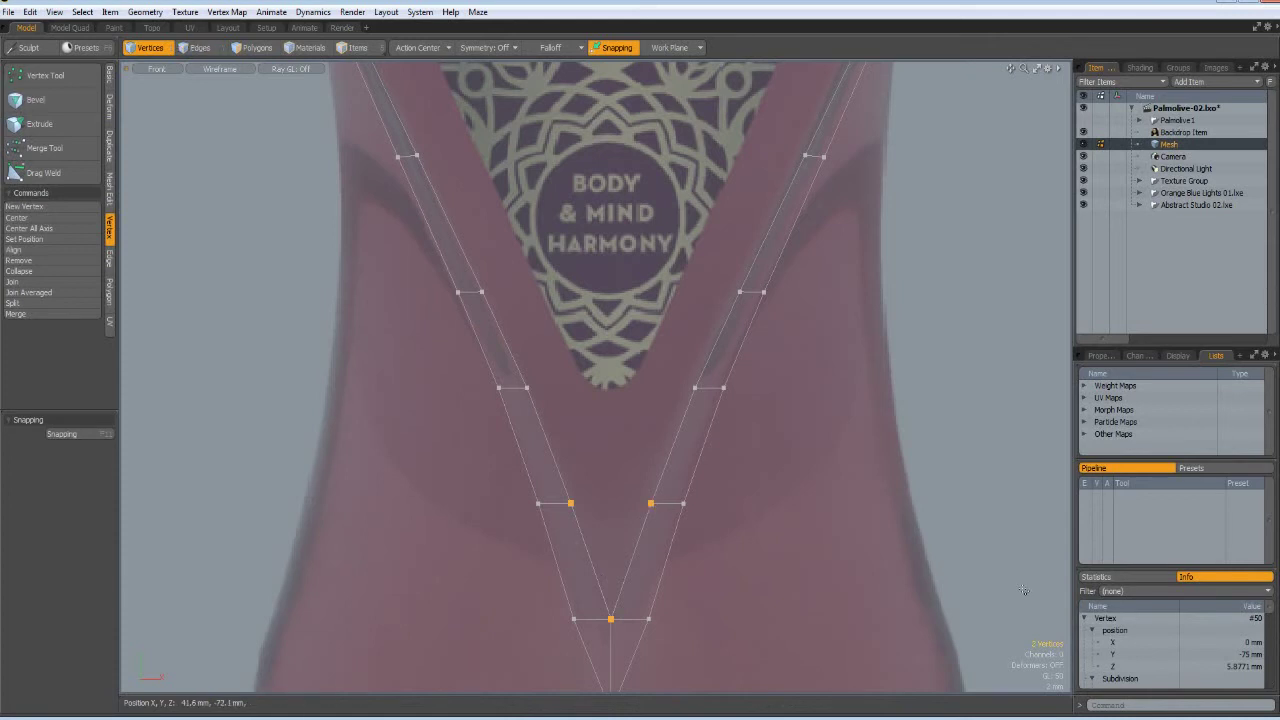
key(p)
Move the whole mesh about 11.7 mm along Z, away from the backdrop image.
scroll(822, 368, down, 6)
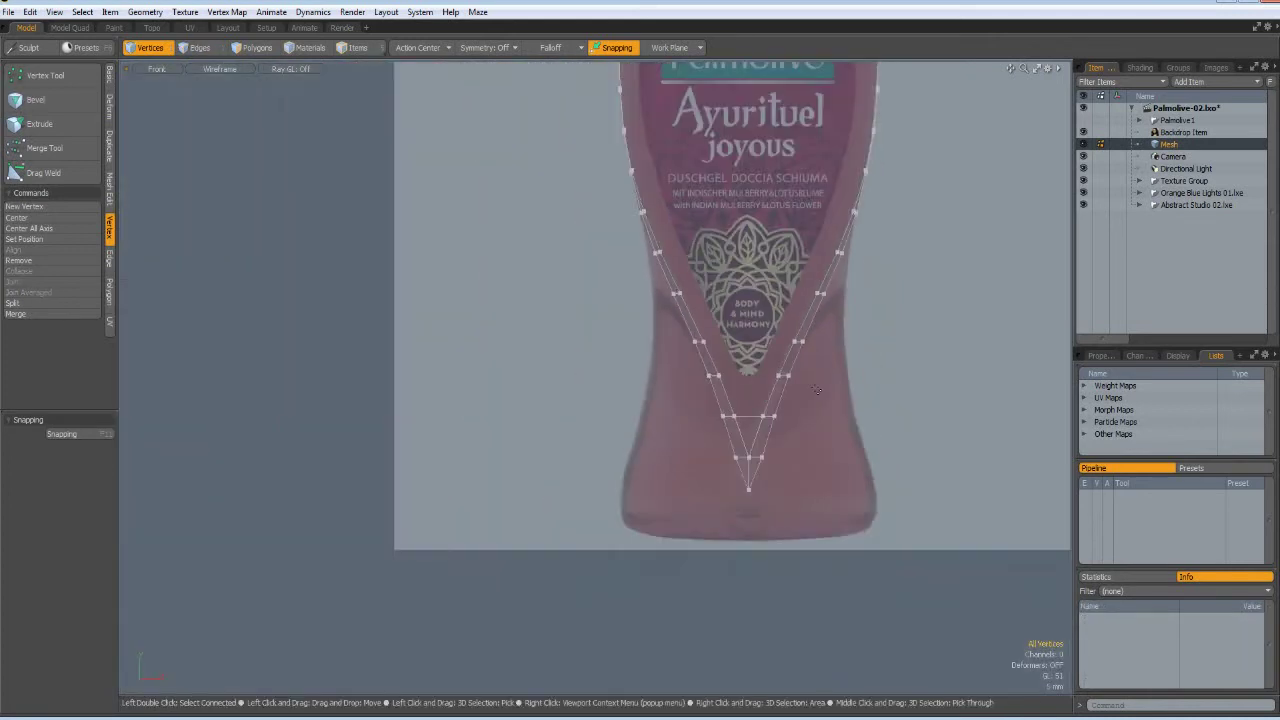
scroll(818, 371, up, 1)
alt+shift+drag(687, 287, 648, 423)
key(ctrl+space)
click(692, 396)
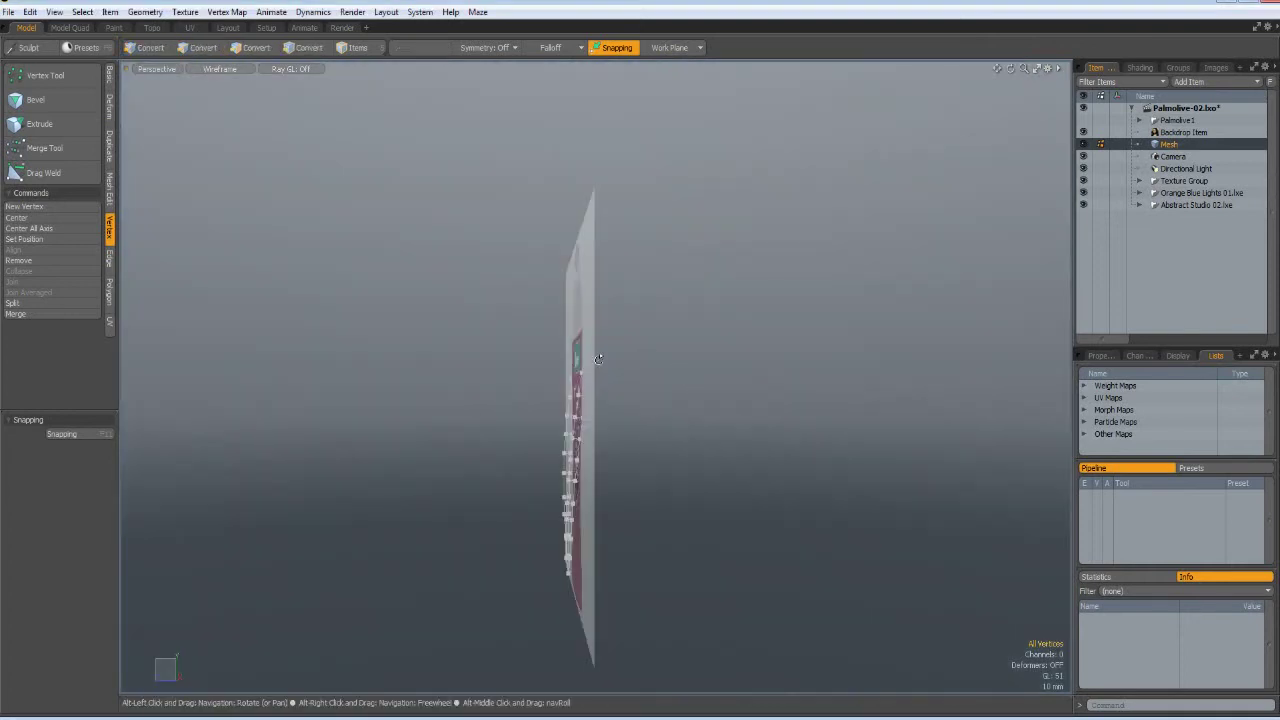
alt+drag(566, 348, 784, 352)
scroll(780, 354, up, 5)
alt+drag(664, 418, 754, 514)
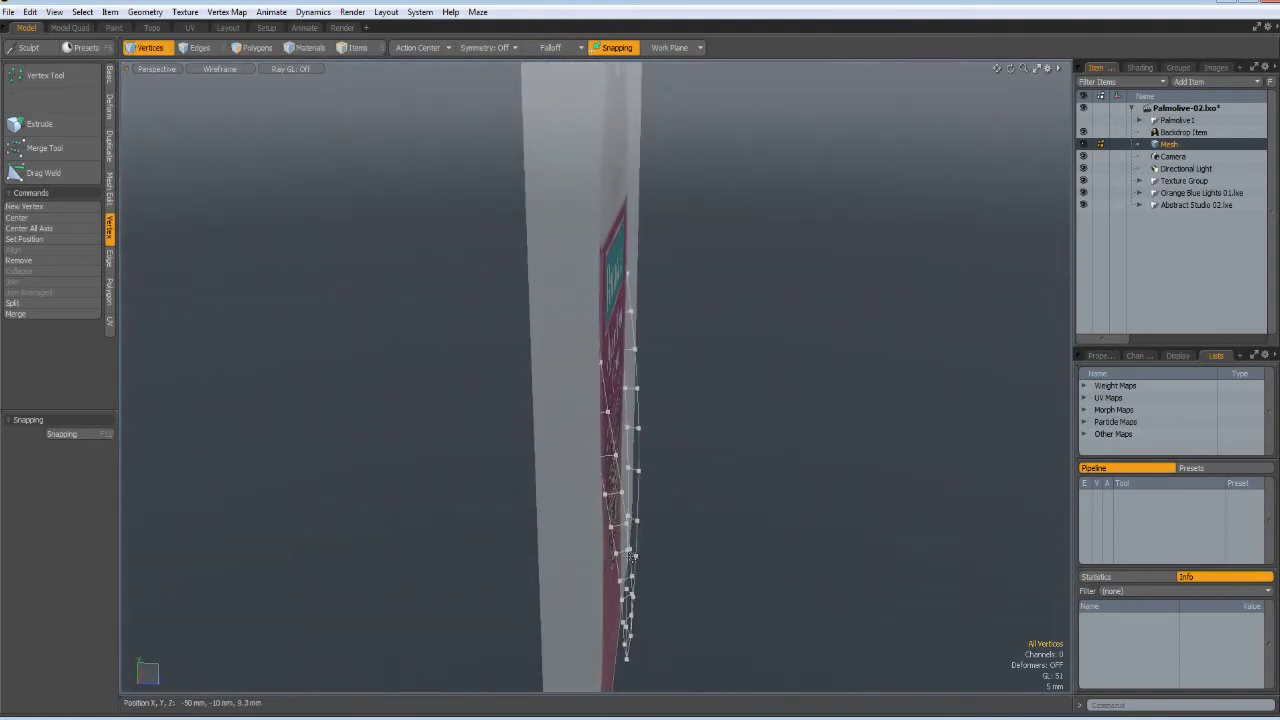
key(y)
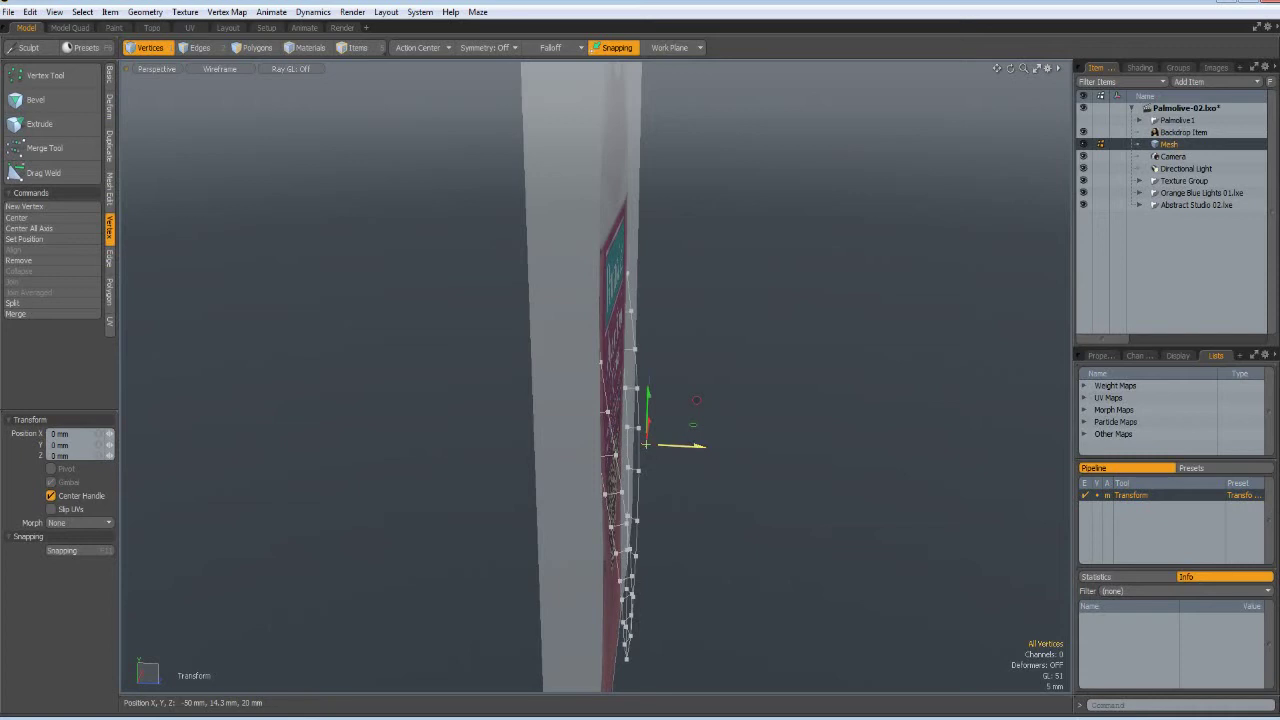
drag(700, 445, 762, 449)
Bridge the topmost inner edges of the two strips with a single segment.
middle_drag(721, 262, 666, 149)
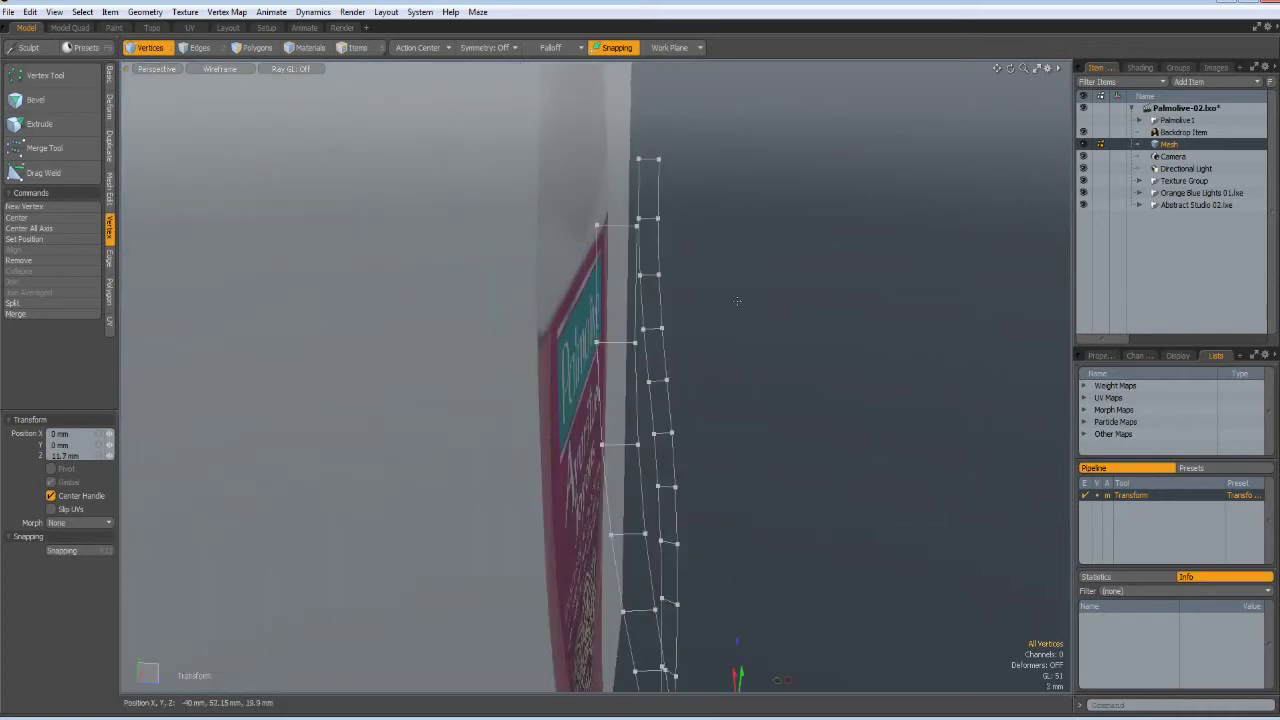
key(2)
click(639, 263)
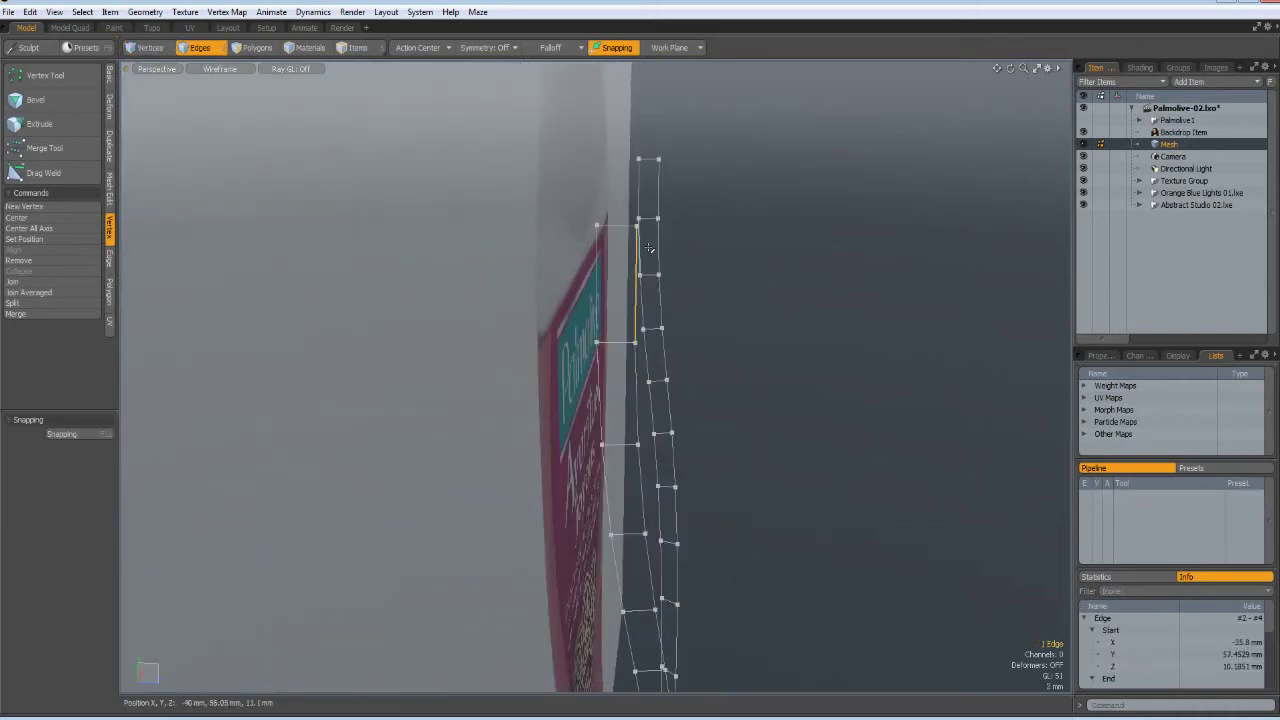
shift+click(660, 188)
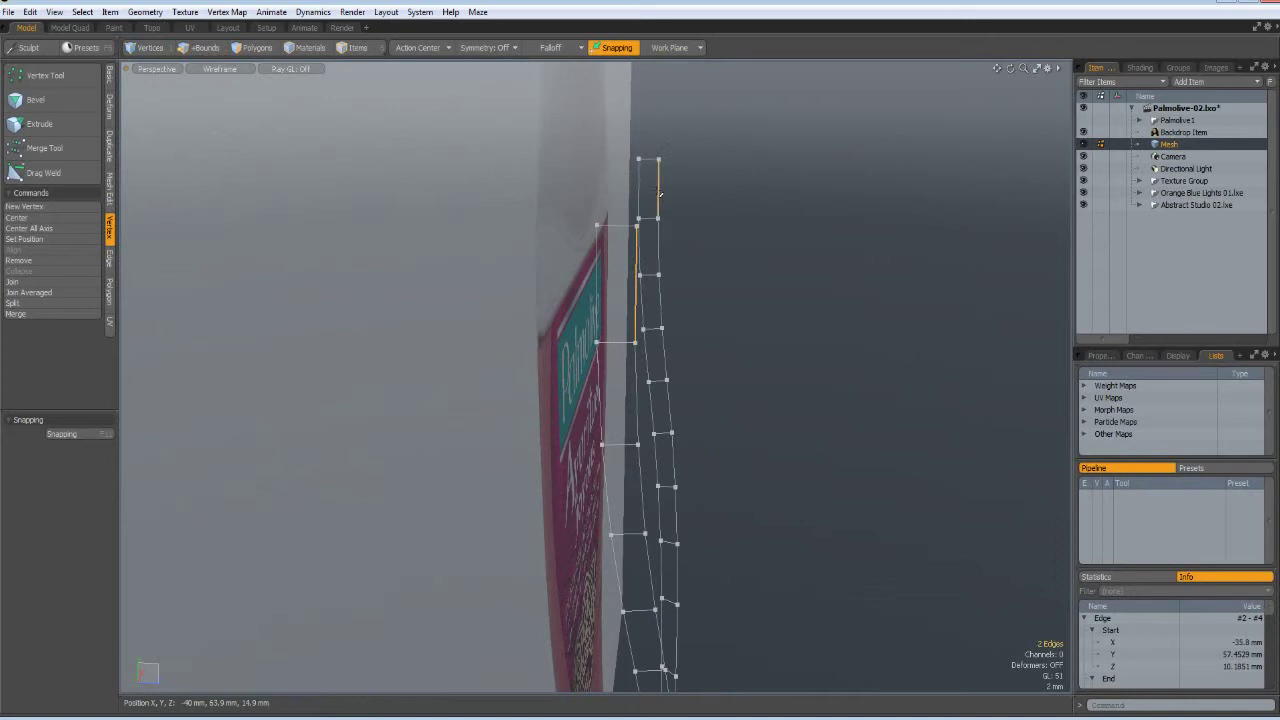
key(alt+b)
click(783, 218)
alt+drag(808, 342, 741, 337)
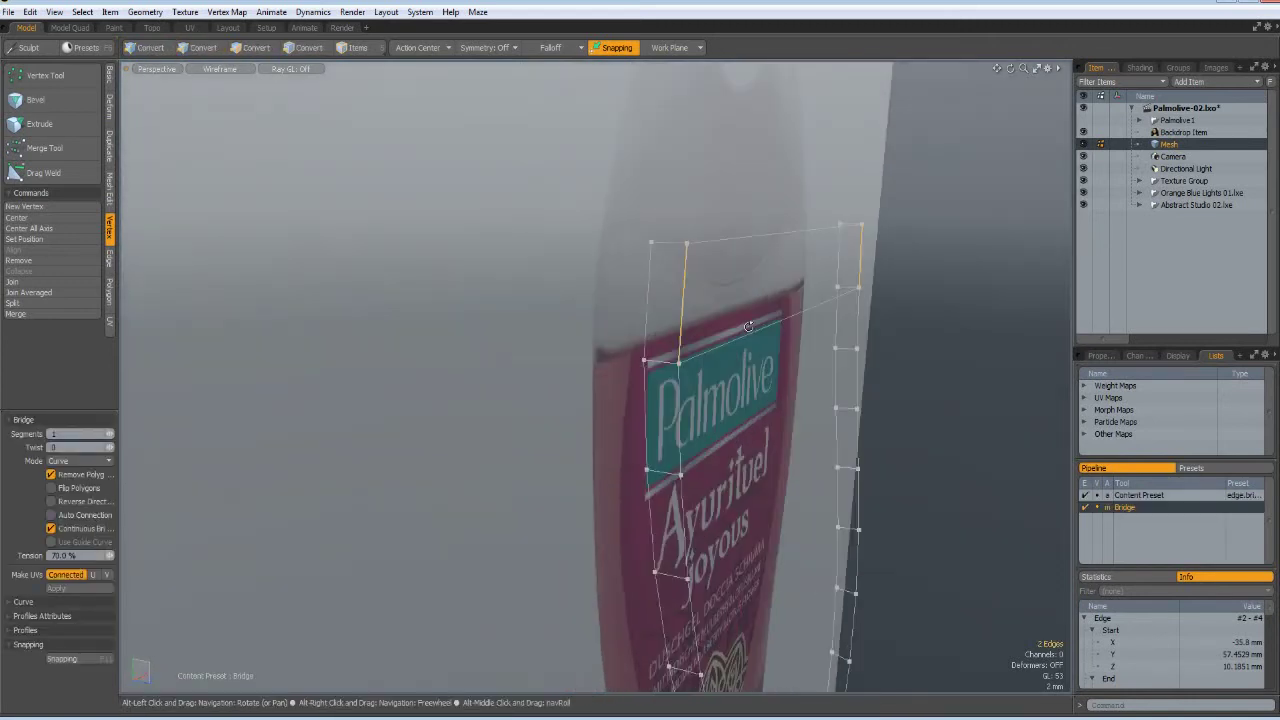
key(space)
click(755, 346)
Bridge the remaining inner edges of both strips between the top connecting polygon and the lower triangle, leaving out the horizontal edges.
click(757, 332)
key(l)
scroll(757, 332, down, 2)
scroll(757, 332, down, 3)
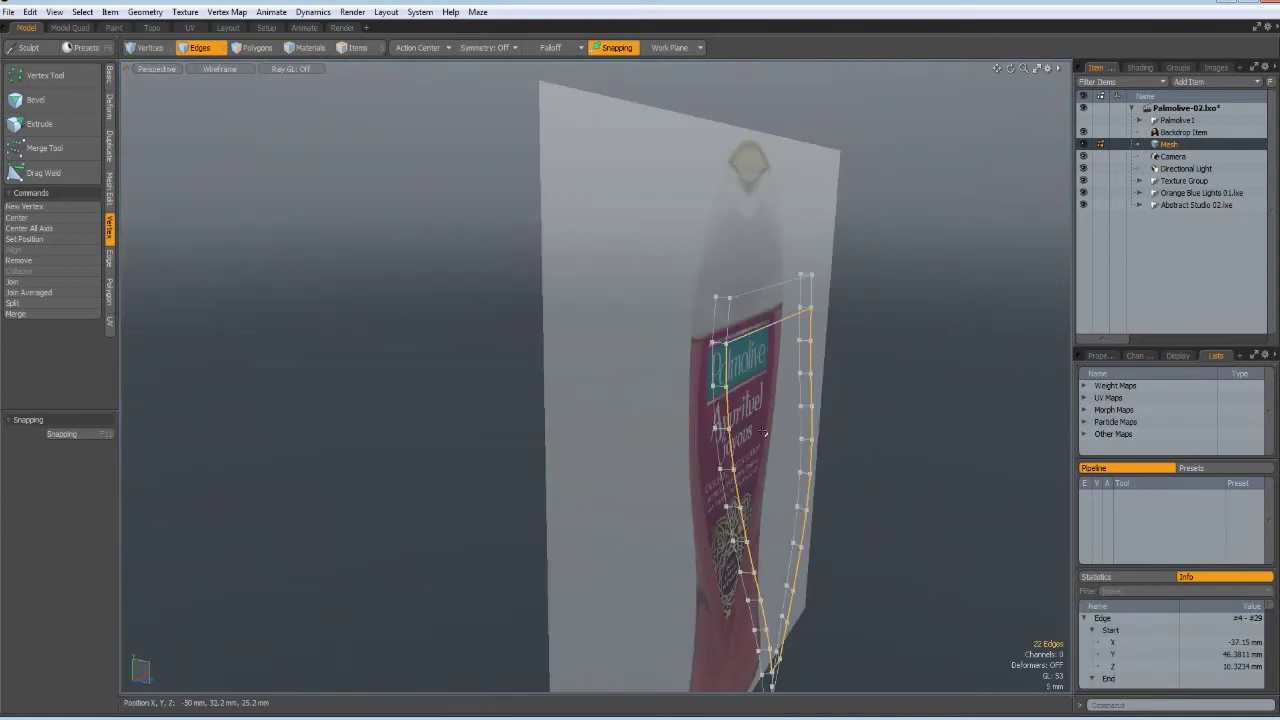
ctrl+click(768, 317)
scroll(814, 660, up, 3)
alt+shift+drag(732, 582, 586, 449)
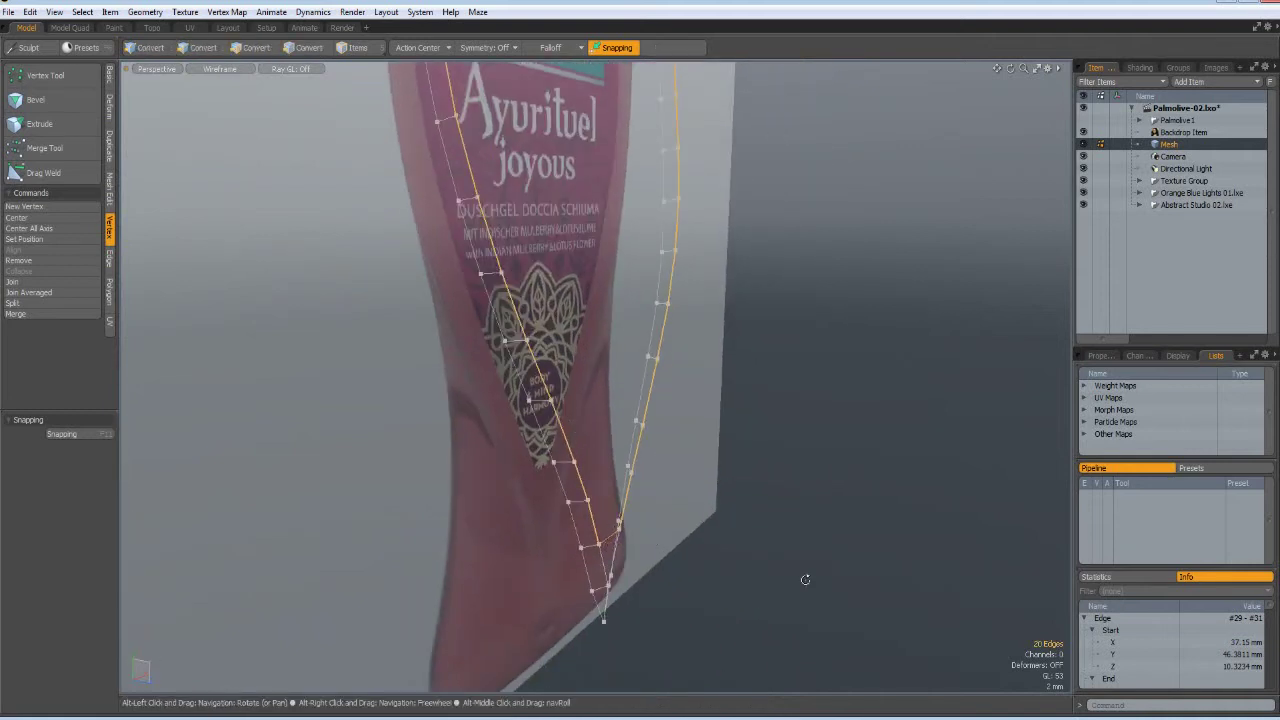
key(ctrl+b)
click(796, 562)
key(space)
Raise the two short horizontal edges just above the lower tip to about Y -73.6 mm and clear the selection.
alt+drag(780, 545, 660, 458)
scroll(690, 465, down, 4)
key(KP_2)
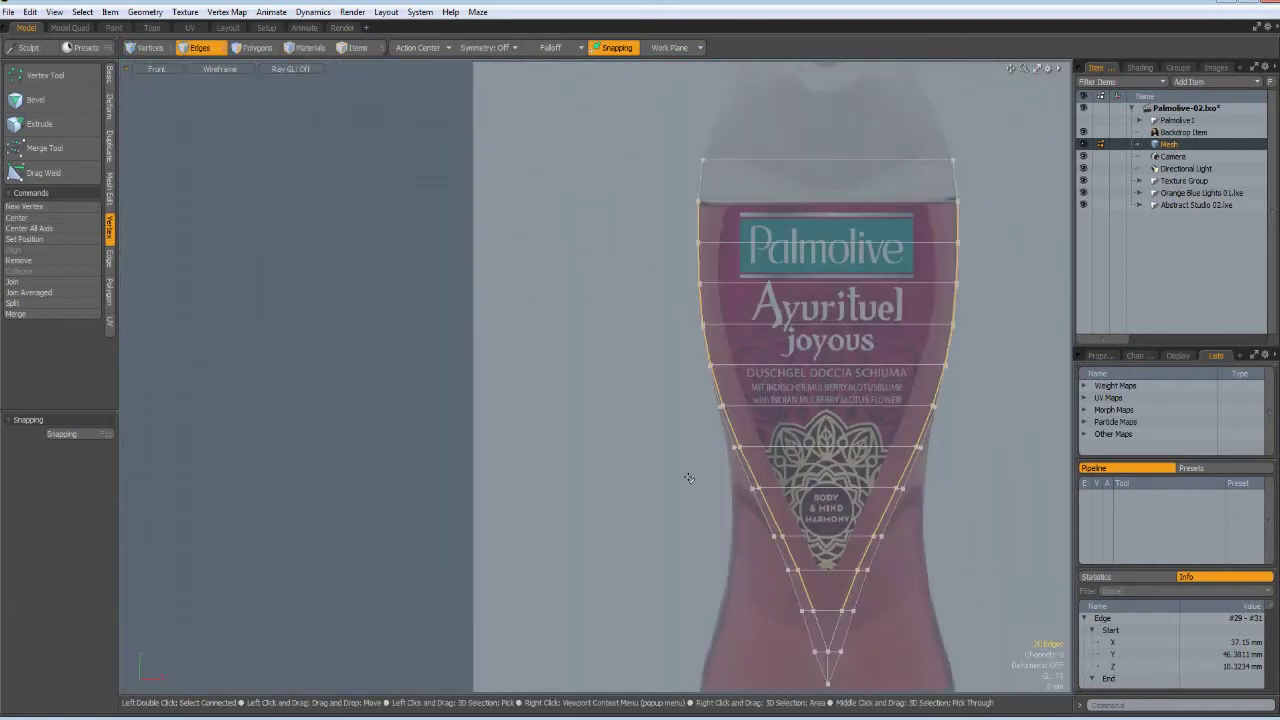
alt+shift+drag(803, 555, 562, 422)
scroll(592, 518, up, 2)
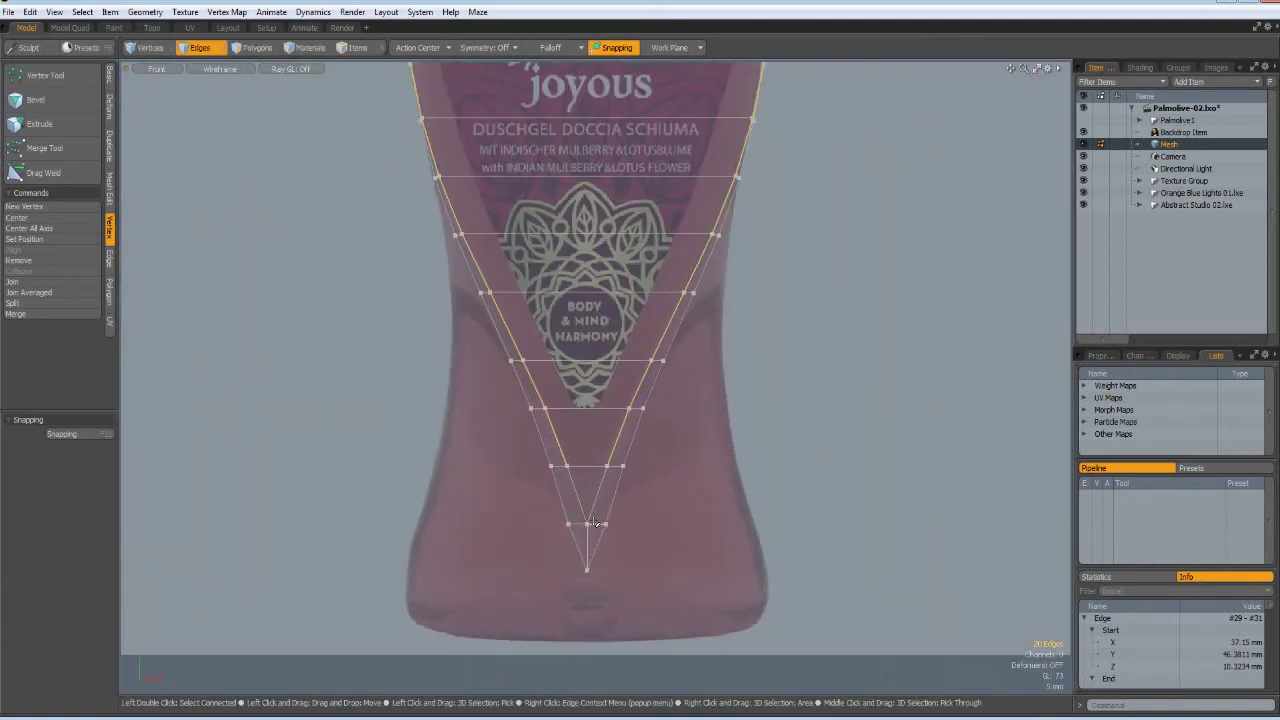
key(3)
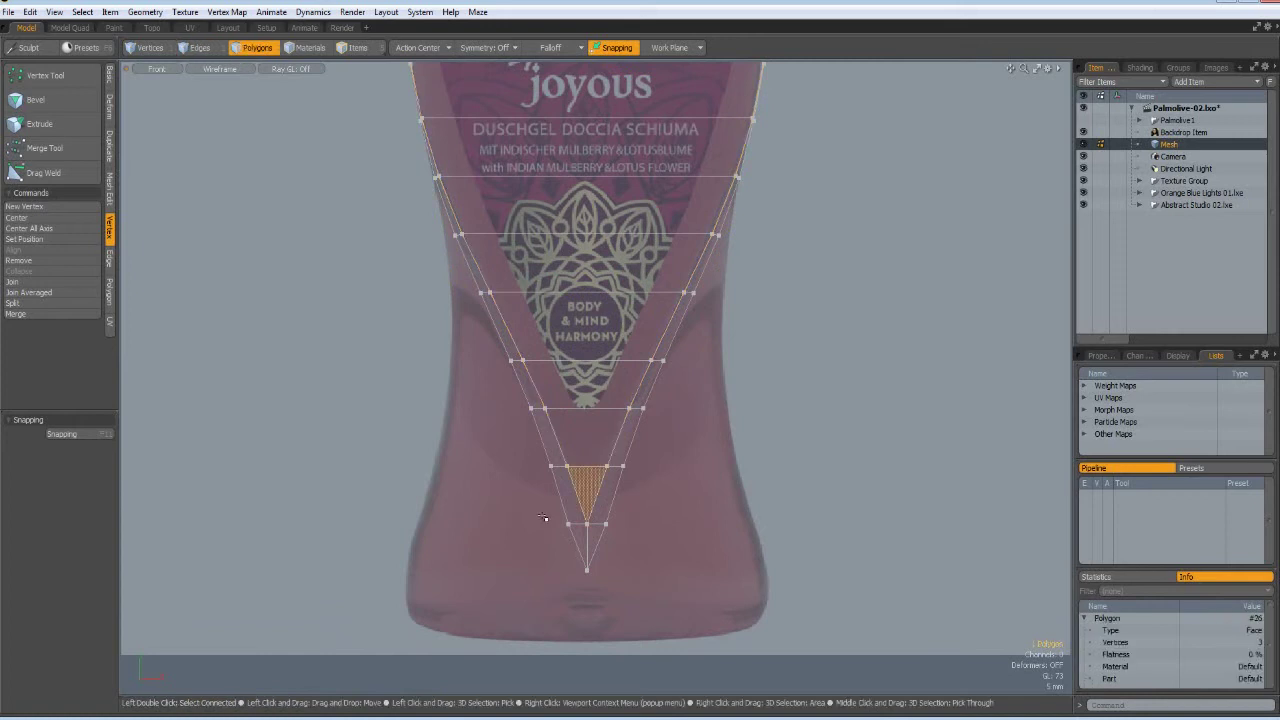
key(2)
right_drag(541, 514, 659, 545)
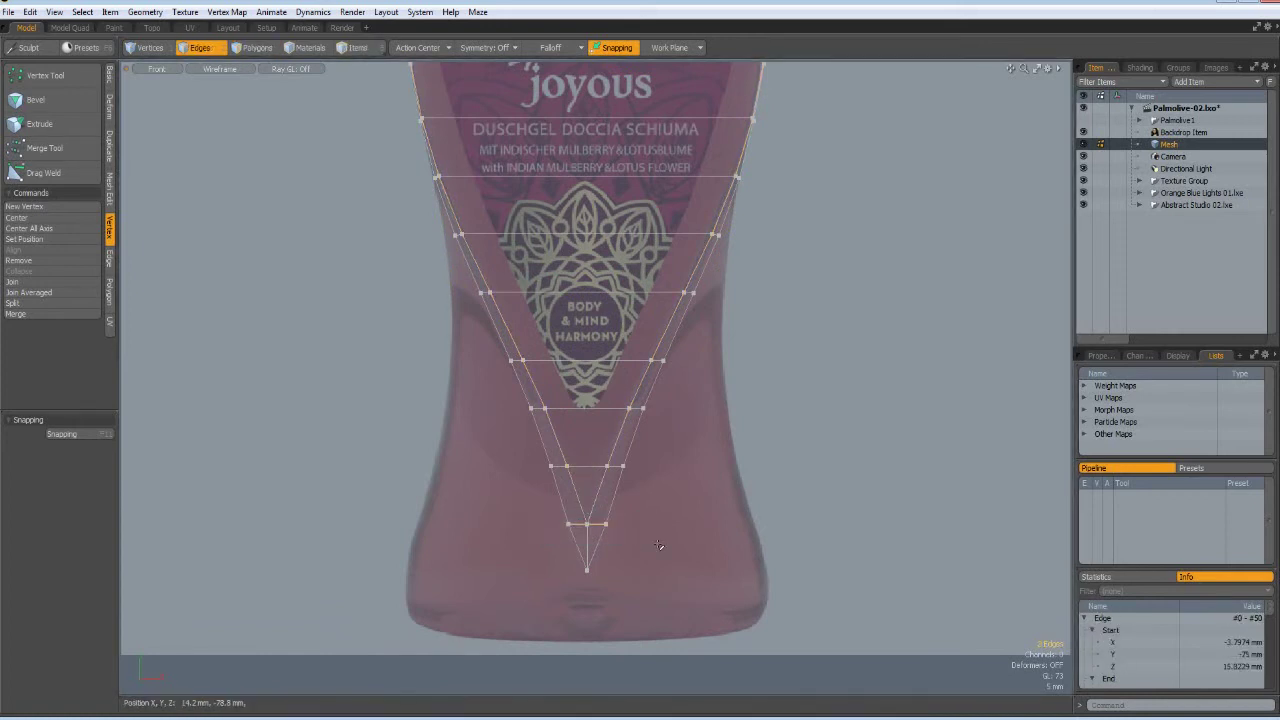
key(w)
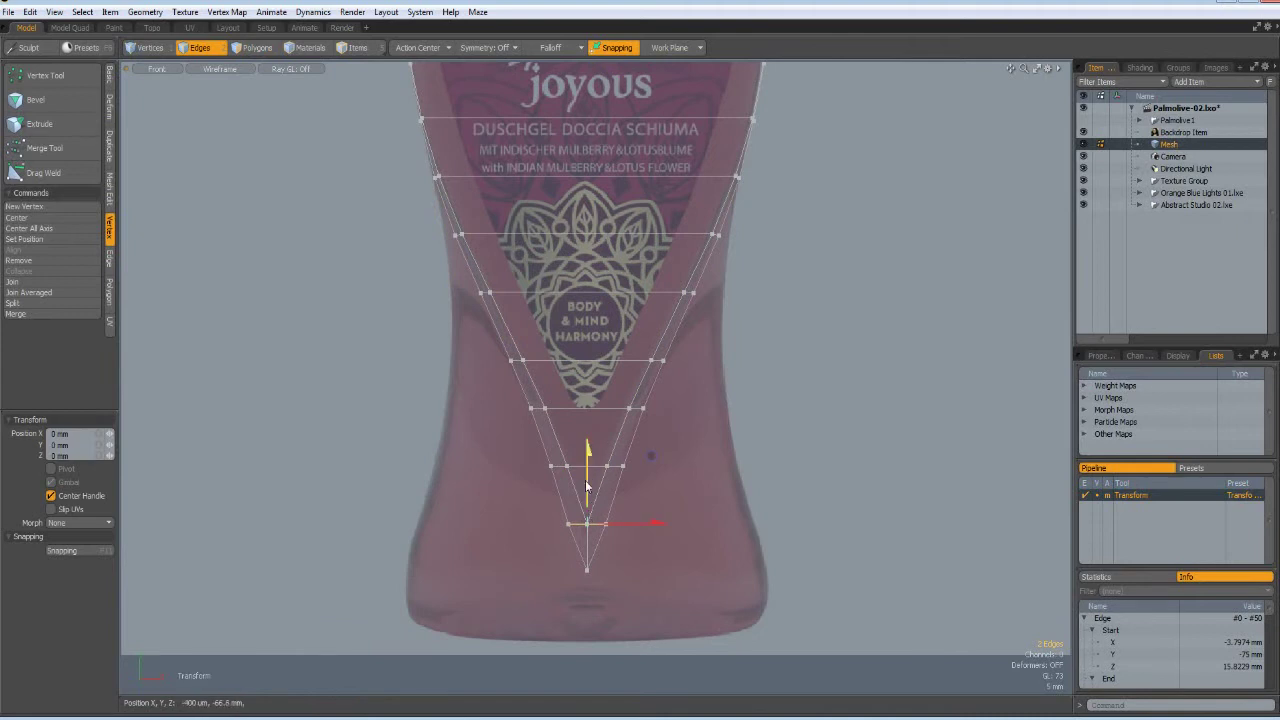
drag(651, 455, 651, 448)
key(q)
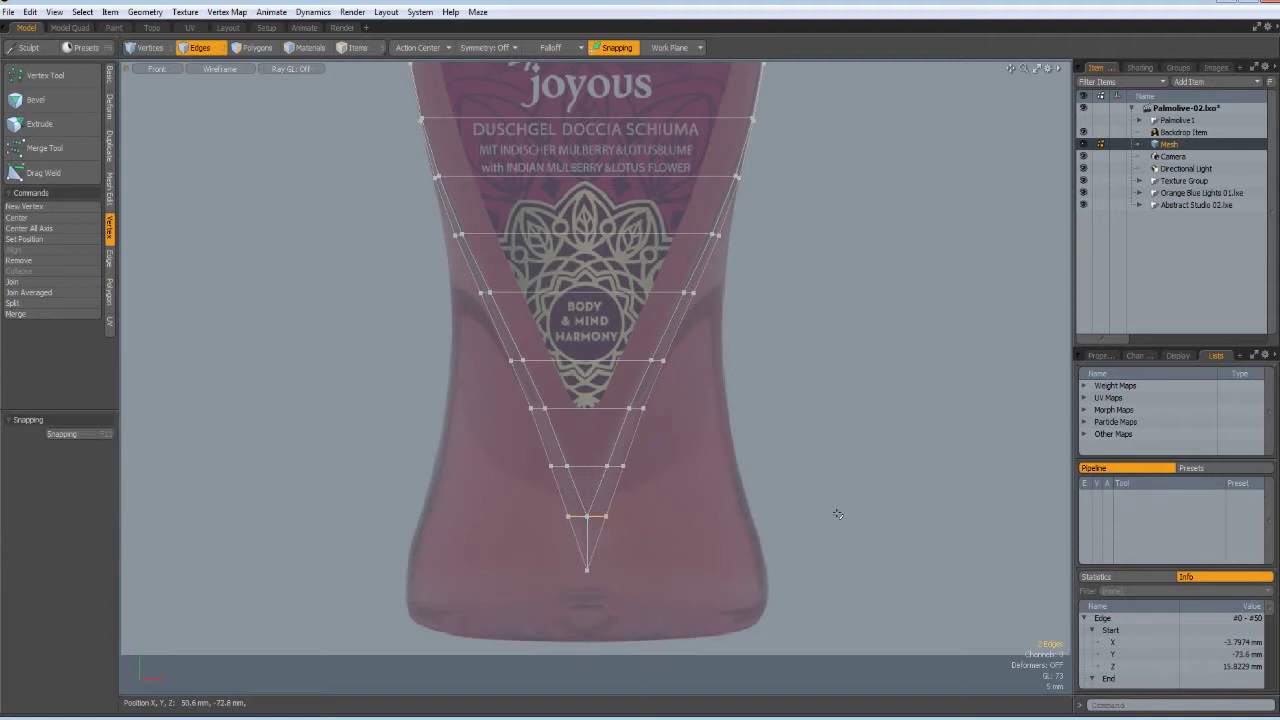
click(834, 516)
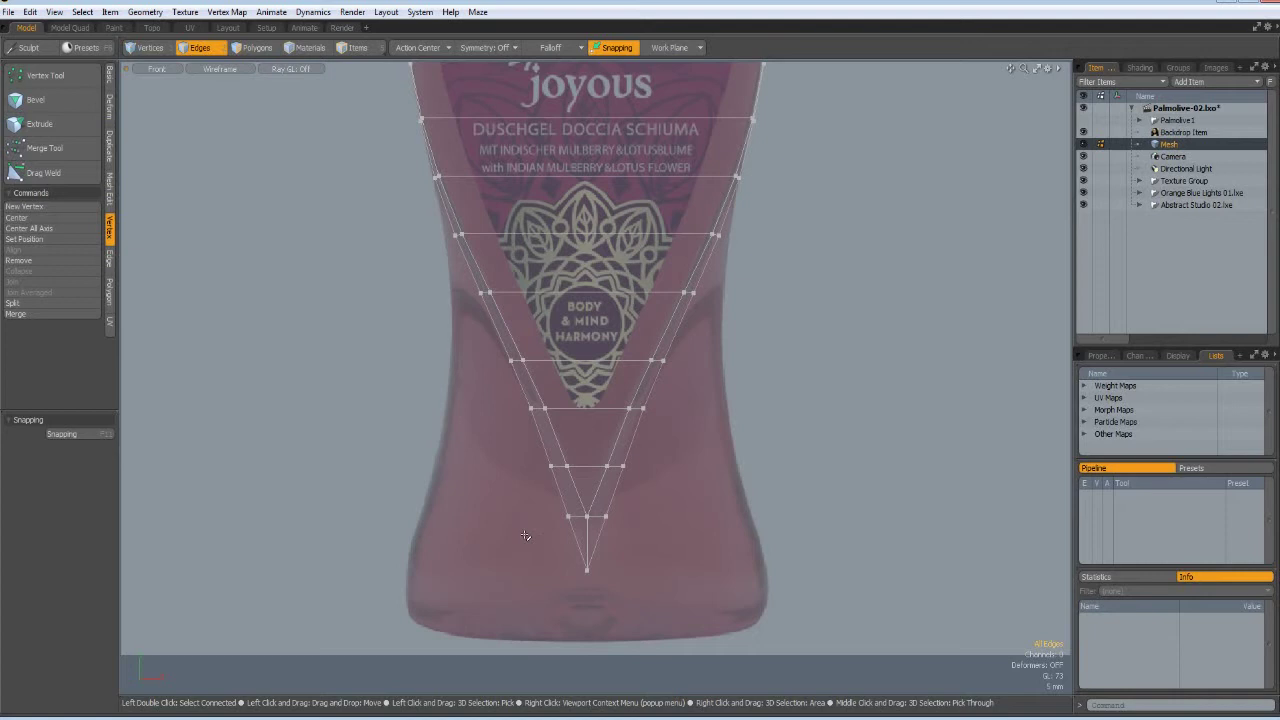
Move the lowest tip vertex along Z to about 15.96 mm, in line with the edge running down behind it, and clear the selection.
key(KP_3)
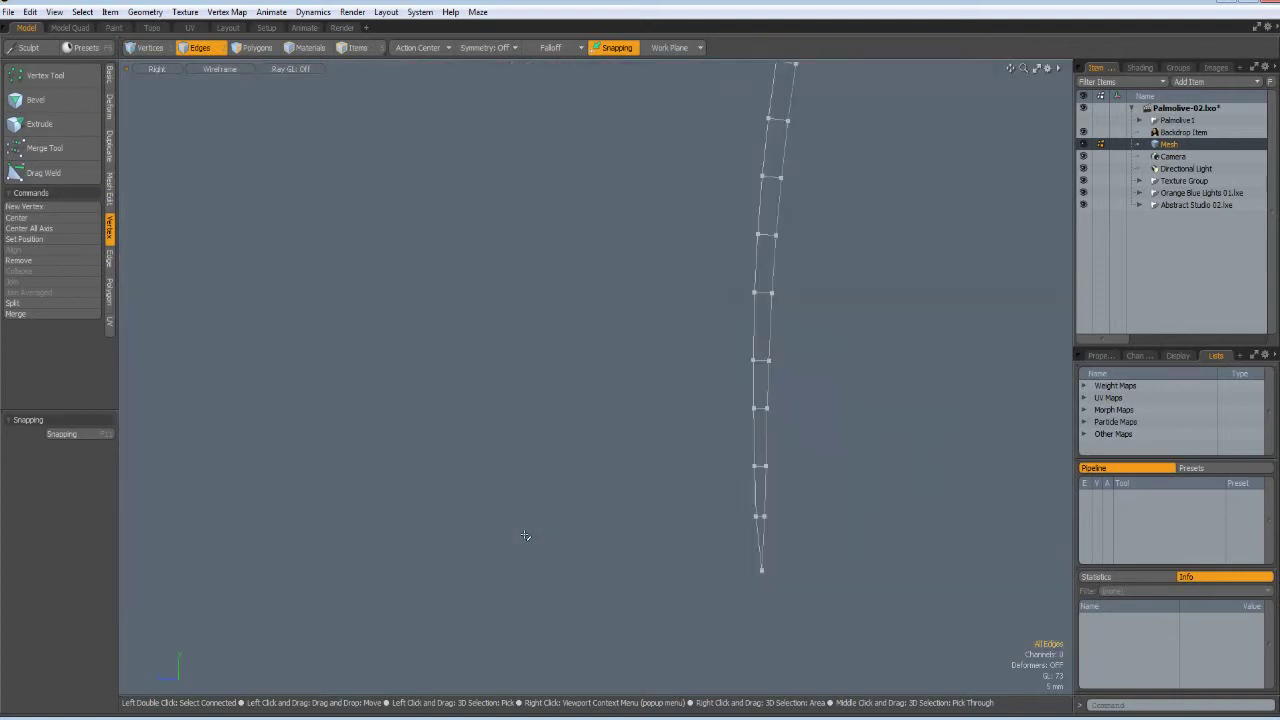
scroll(805, 552, up, 5)
alt+drag(782, 566, 694, 527)
key(1)
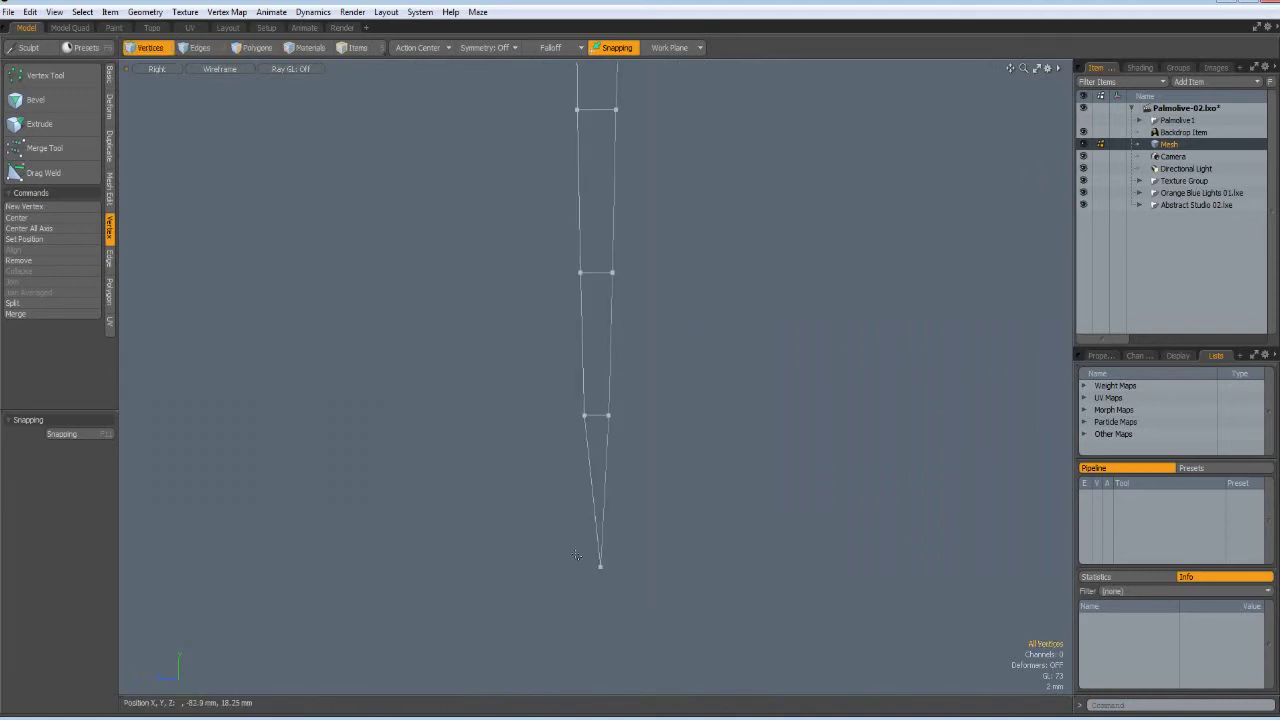
drag(575, 552, 621, 588)
scroll(621, 588, up, 1)
key(w)
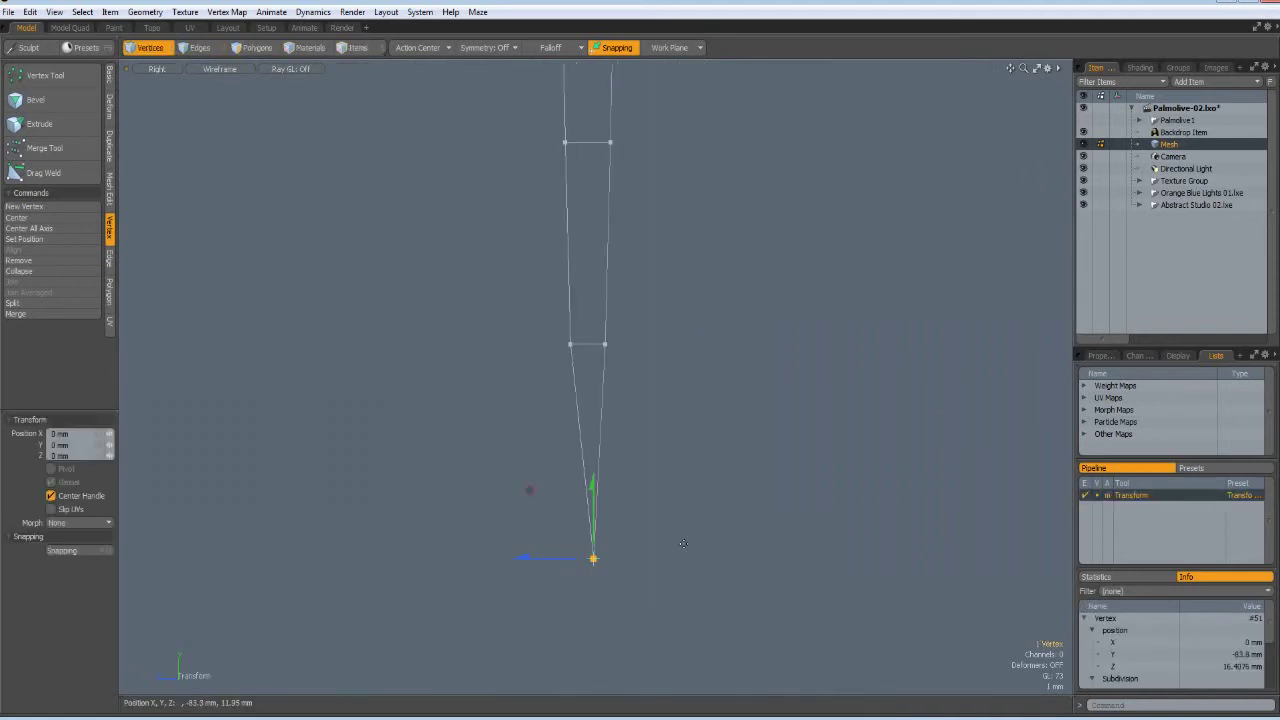
drag(529, 490, 540, 490)
key(space)
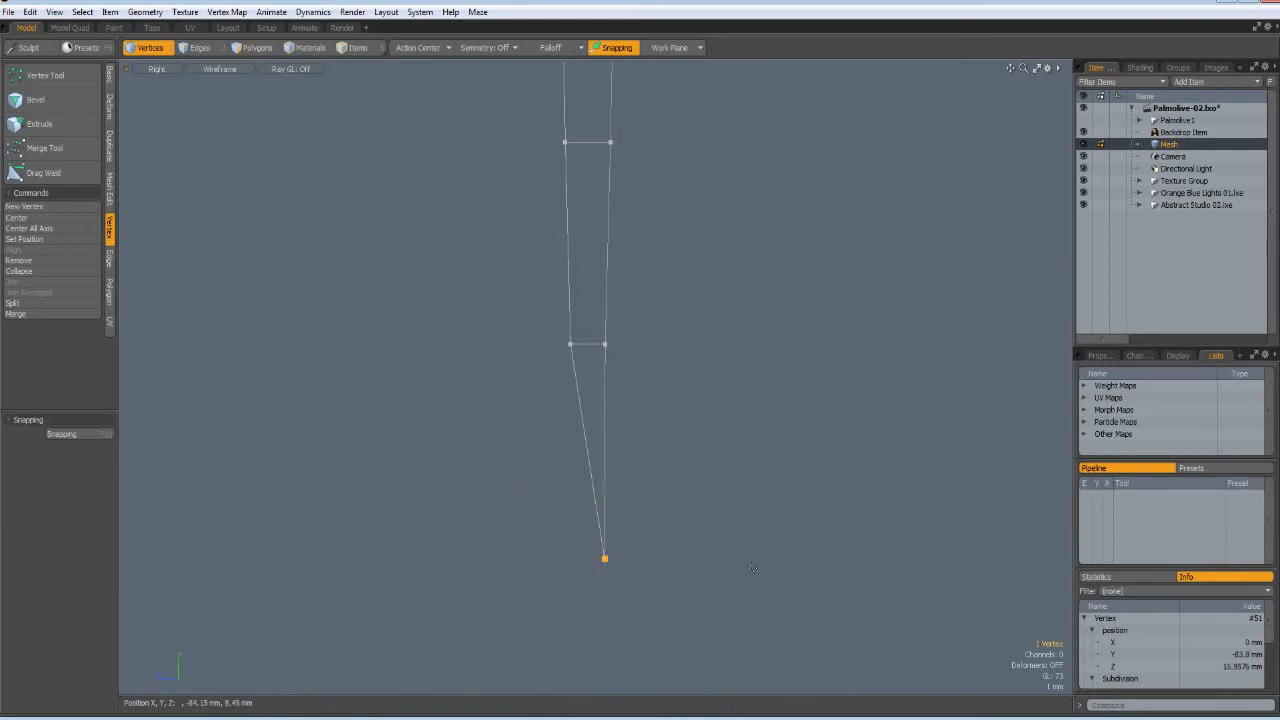
click(748, 565)
Slice the mesh horizontally just above the tip and at Y -70.6 mm and Y -67.2 mm using Polygon Slice.
key(KP_2)
scroll(738, 588, down, 4)
alt+drag(727, 589, 587, 570)
key(shift+c)
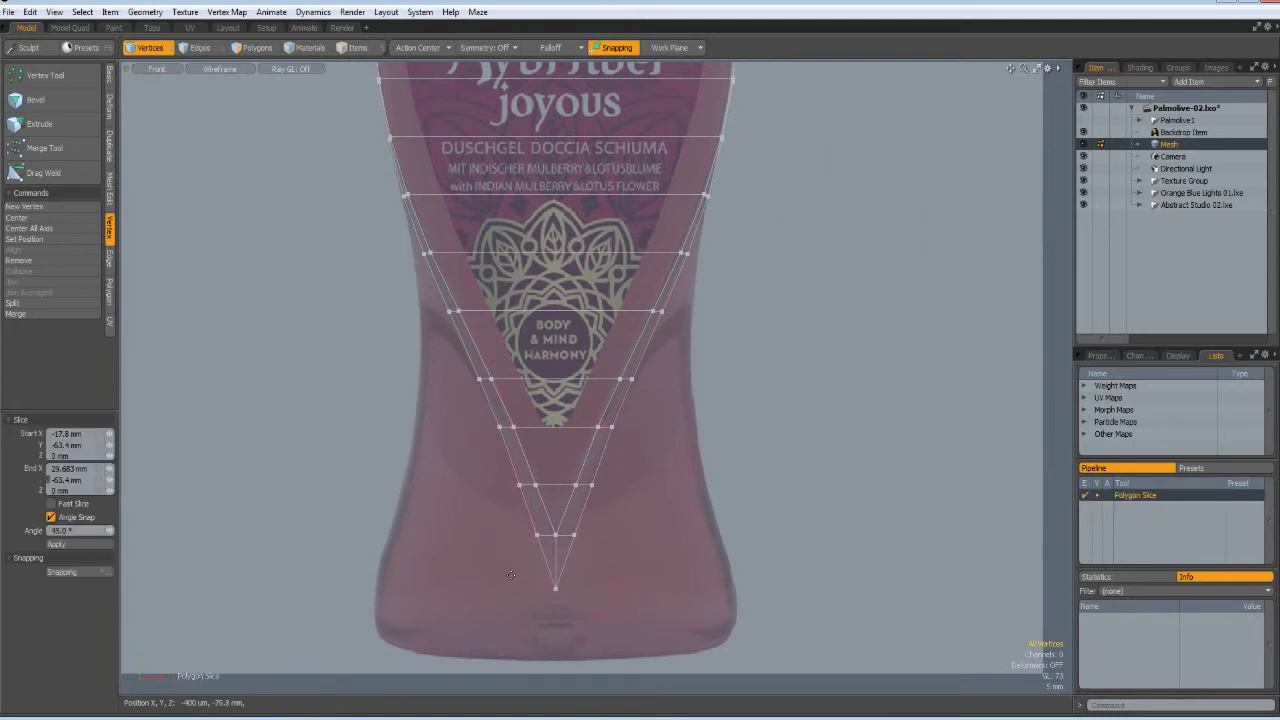
click(512, 563)
drag(522, 563, 633, 563)
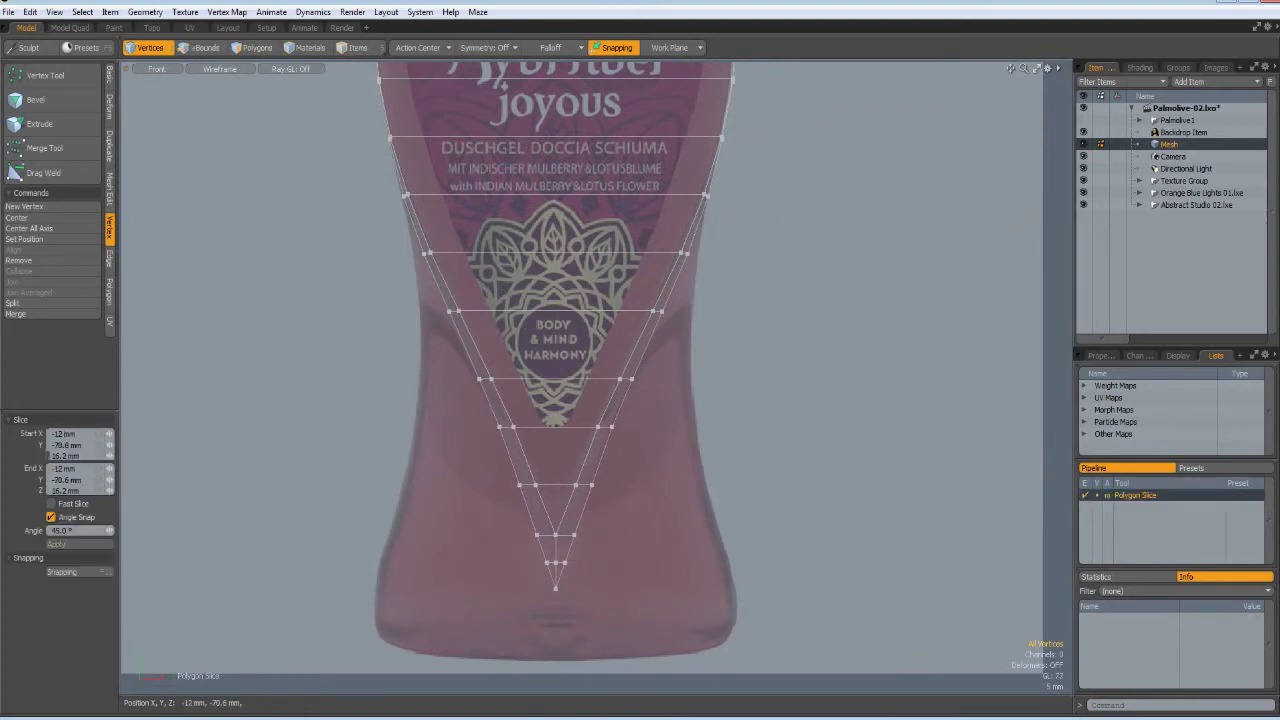
drag(495, 519, 682, 519)
drag(491, 501, 658, 501)
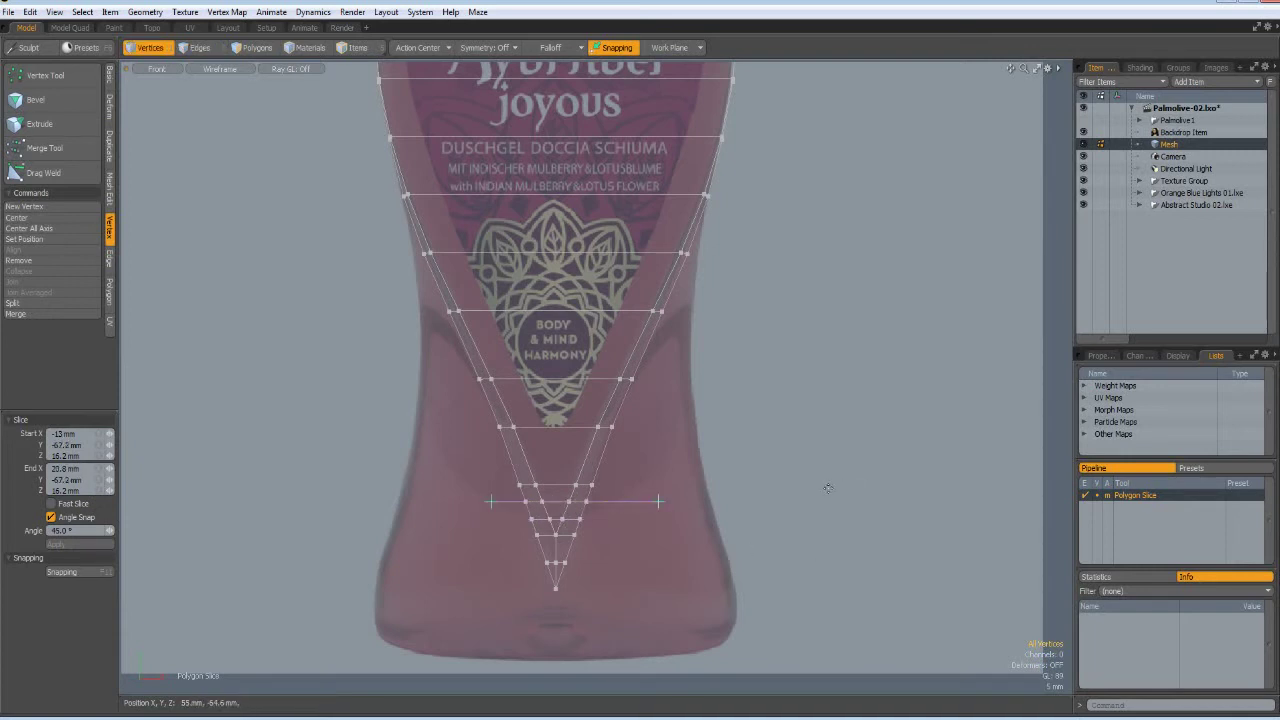
key(space)
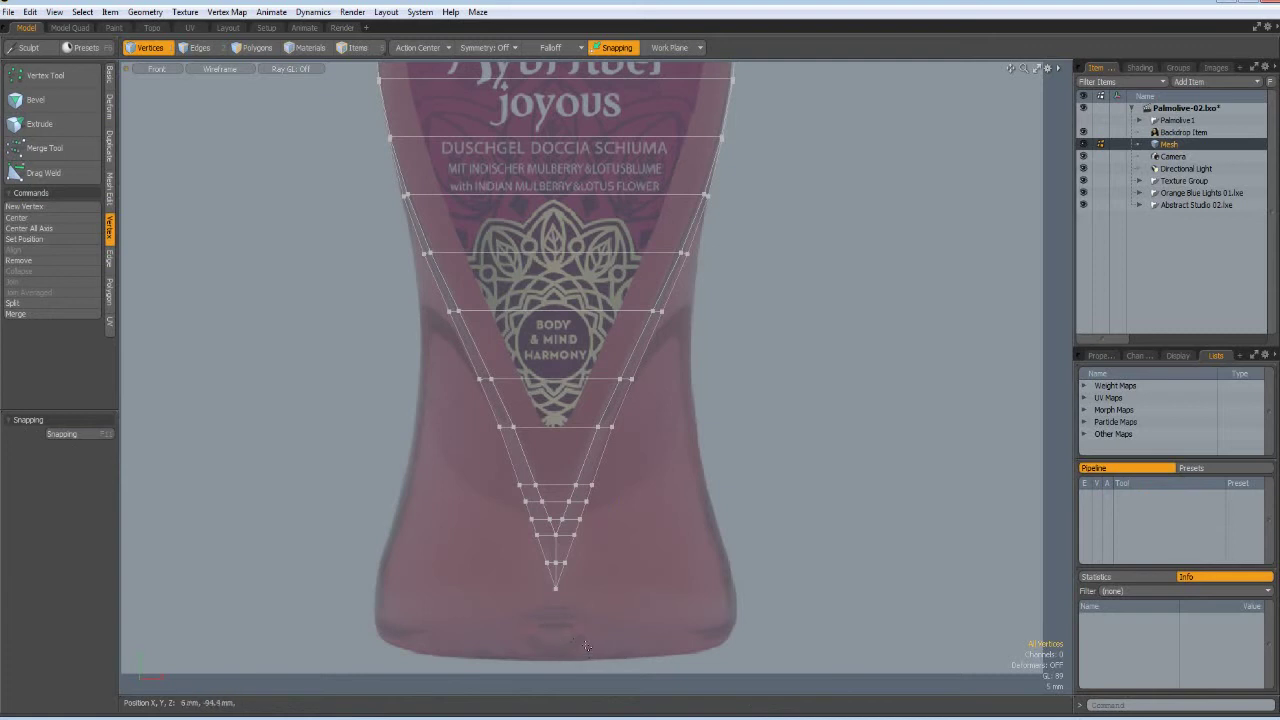
Loop-slice the label area with one uniform vertical cut down its centre and clear the selection.
scroll(621, 614, down, 3)
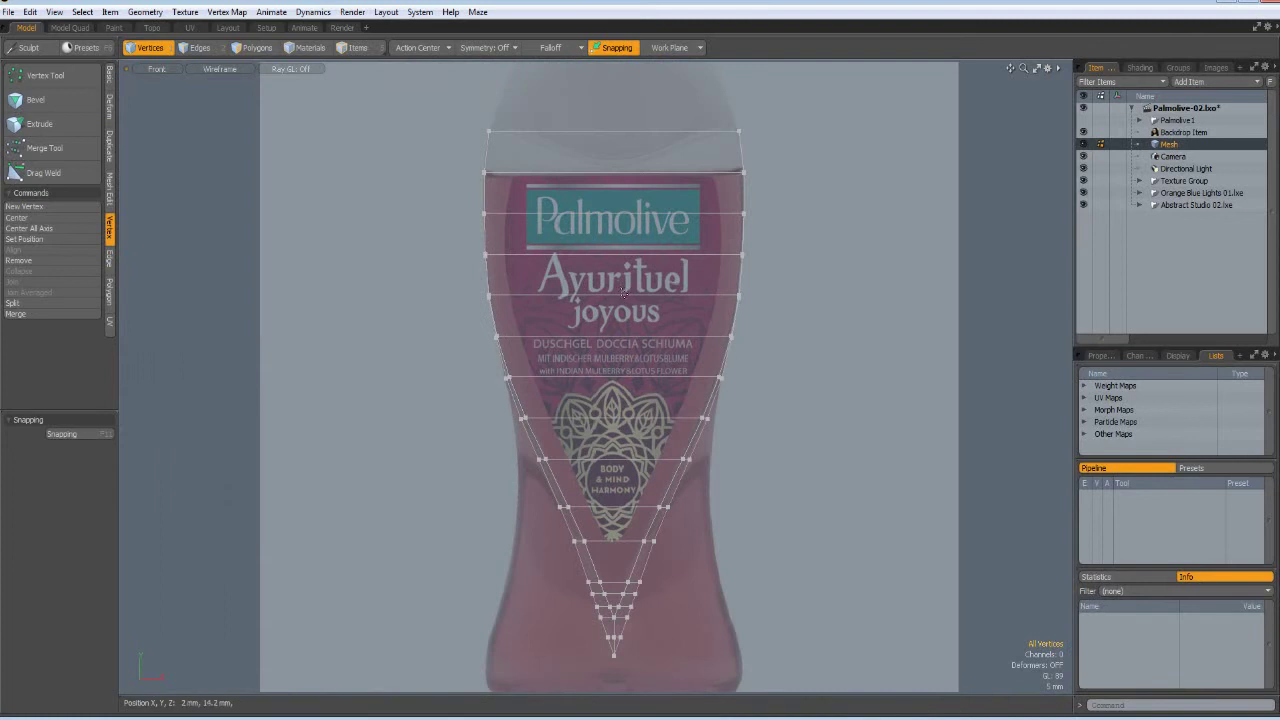
key(2)
click(613, 295)
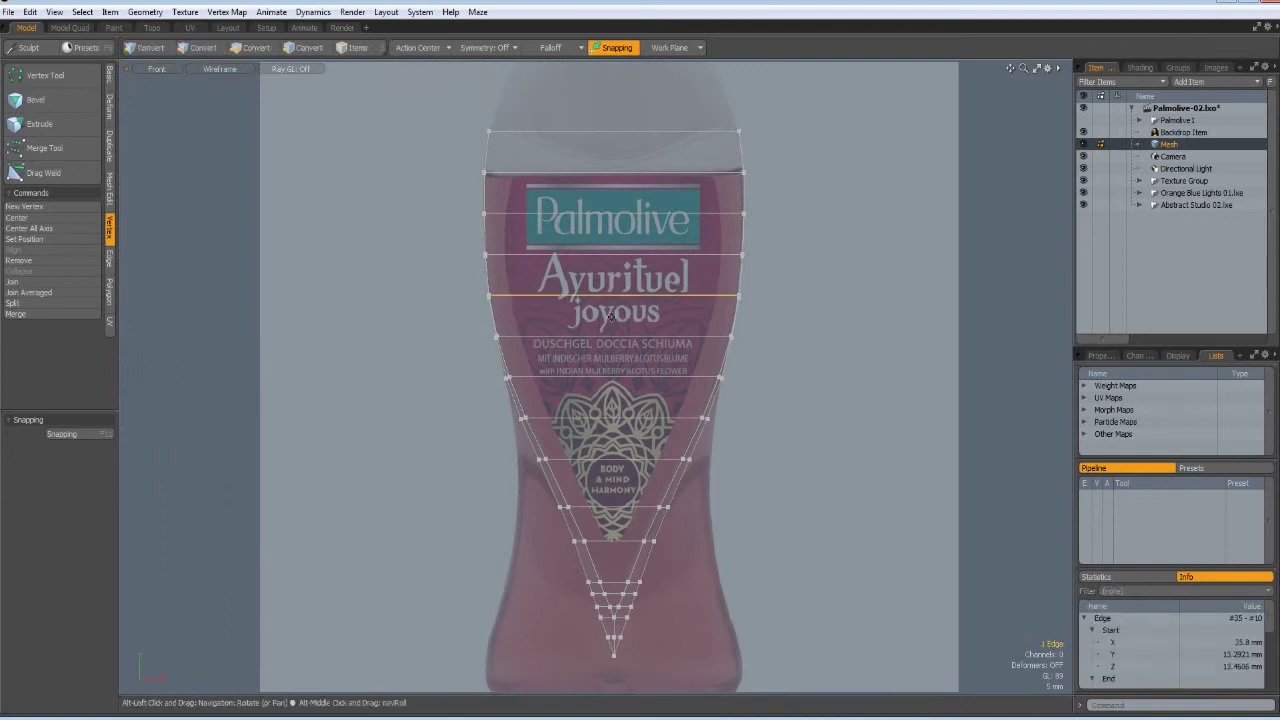
key(alt+c)
click(611, 316)
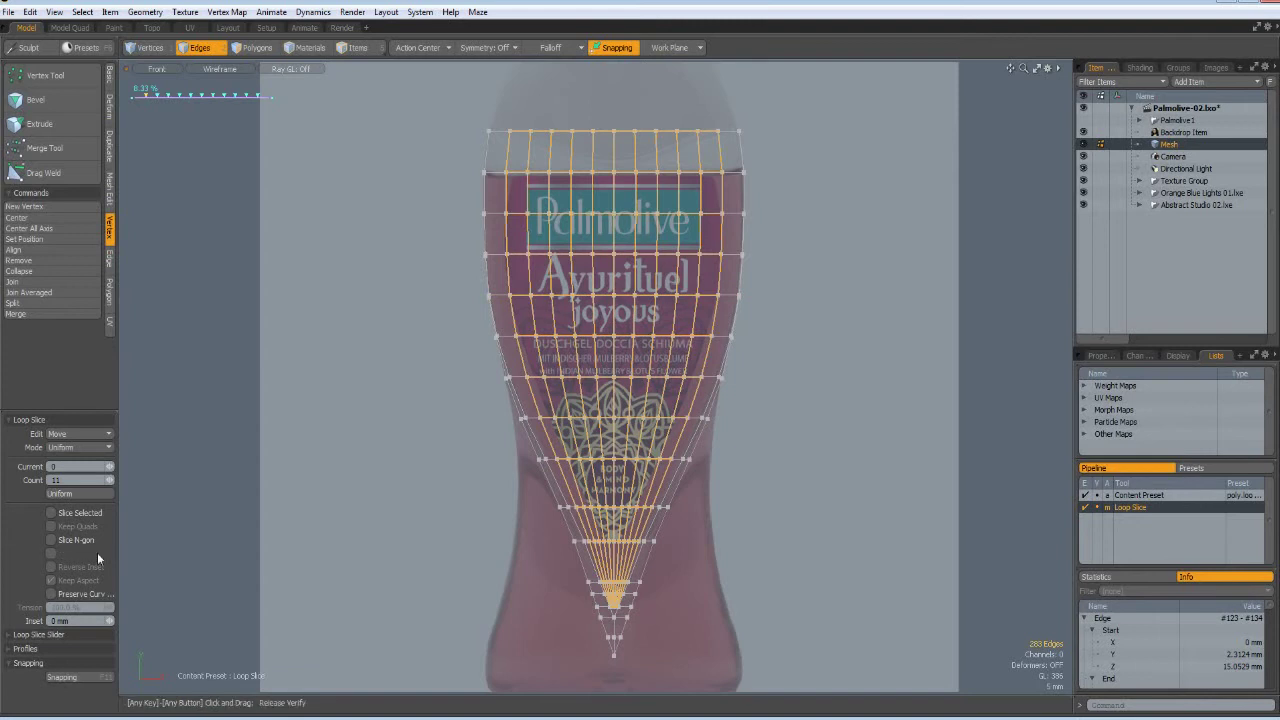
click(73, 484)
text(1)
key(Return)
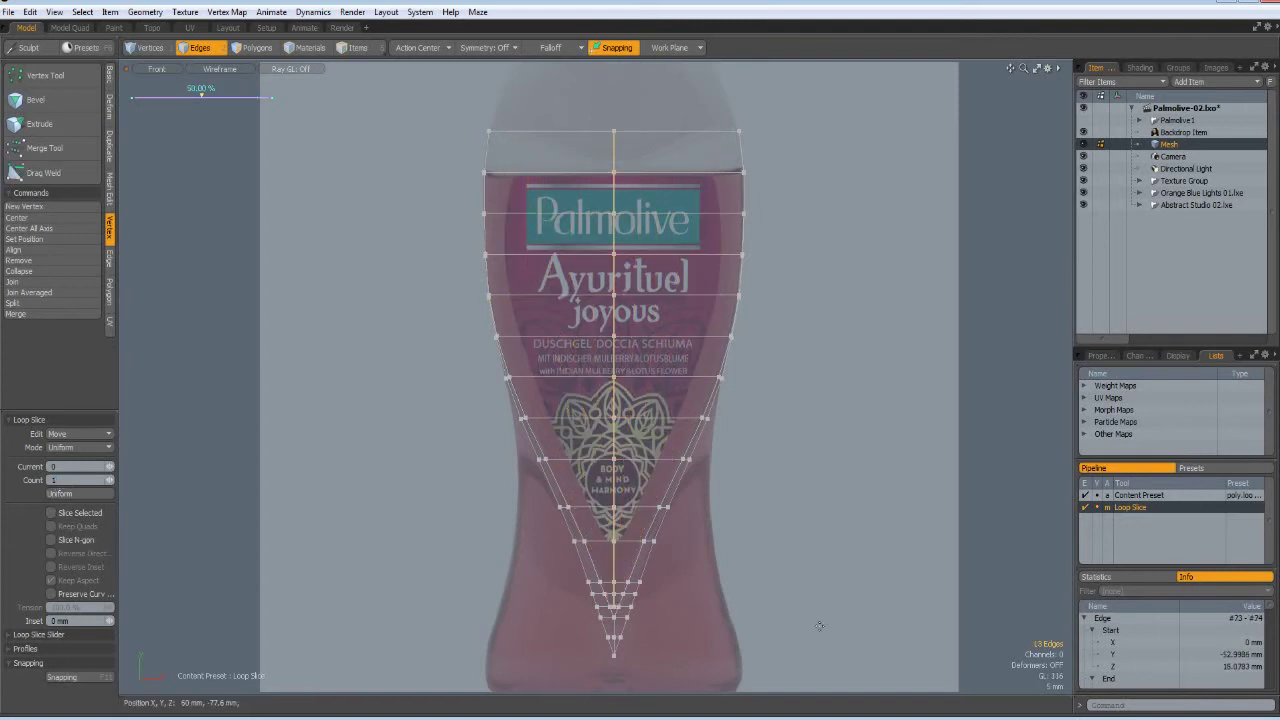
key(space)
click(797, 608)
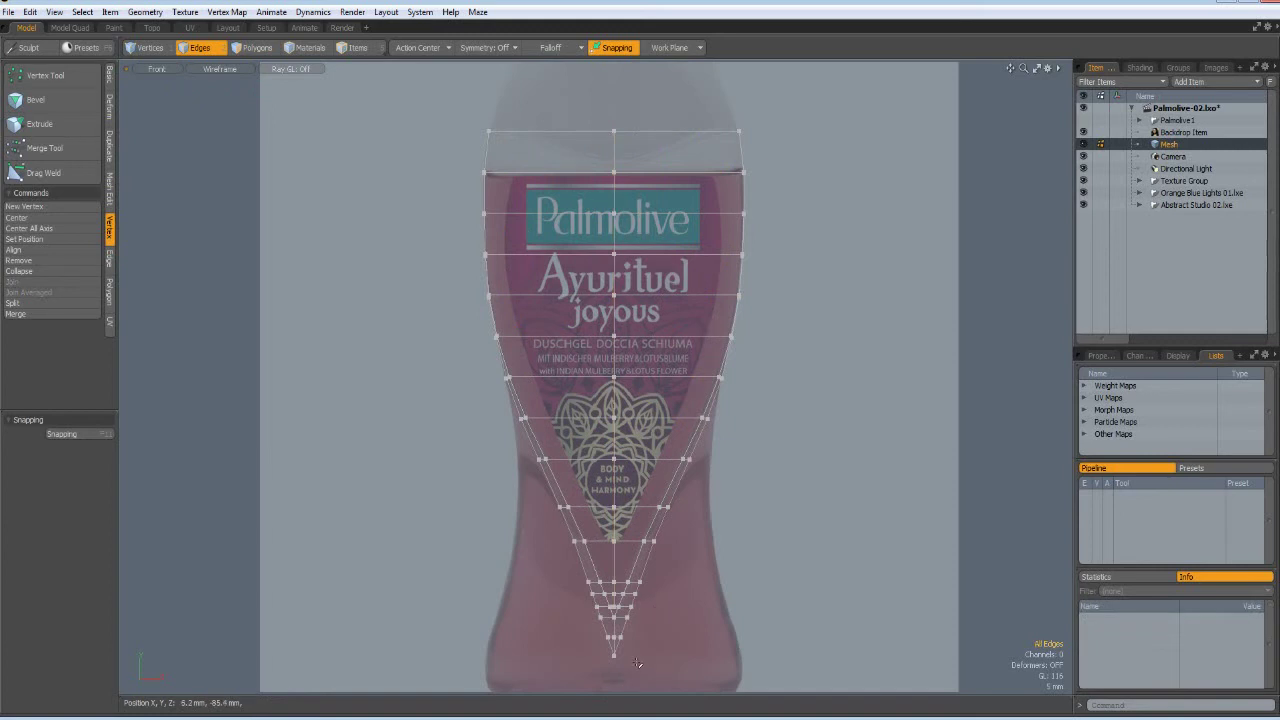
Select the centre vertex where the inner groove edges meet just above the tip and check its Z position.
scroll(634, 660, up, 5)
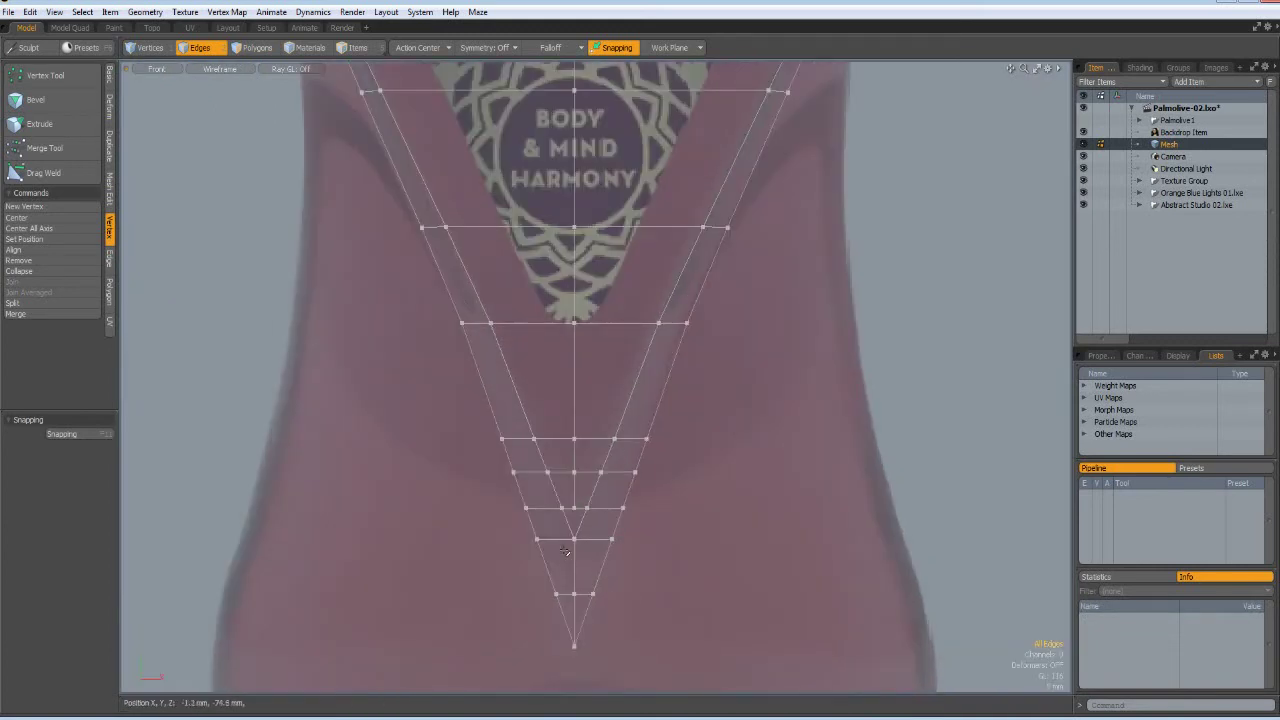
key(1)
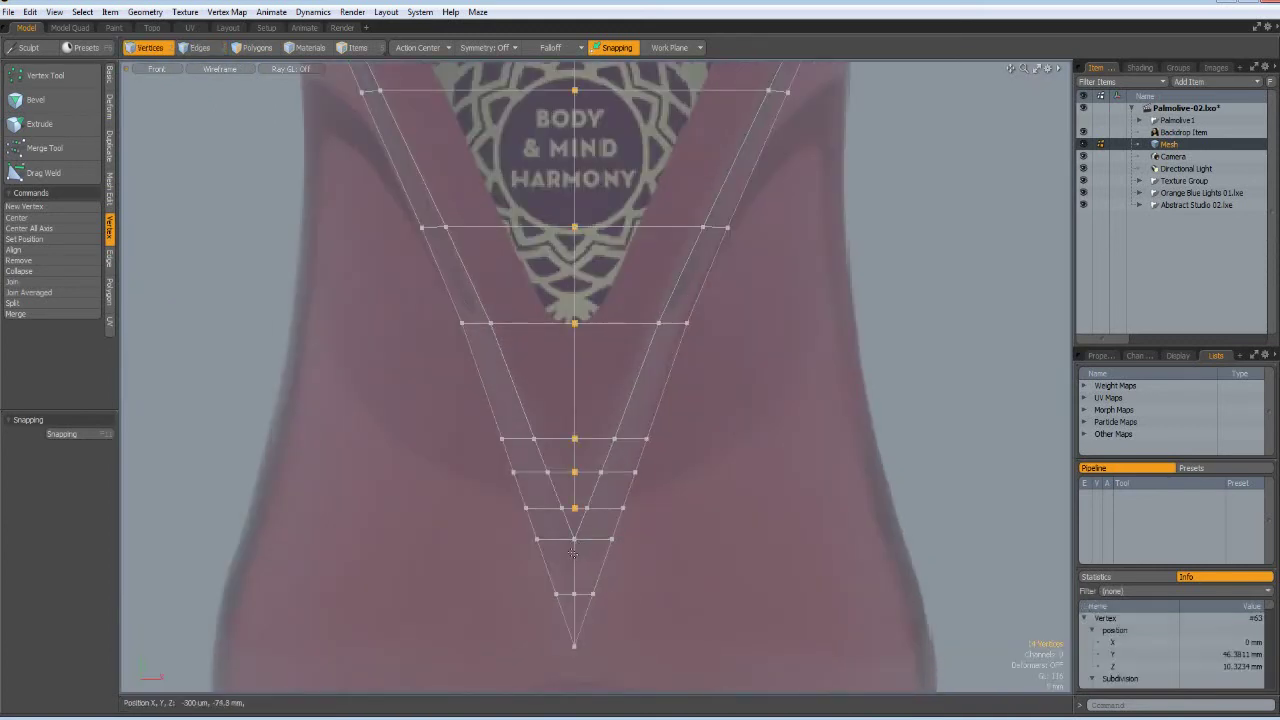
click(574, 540)
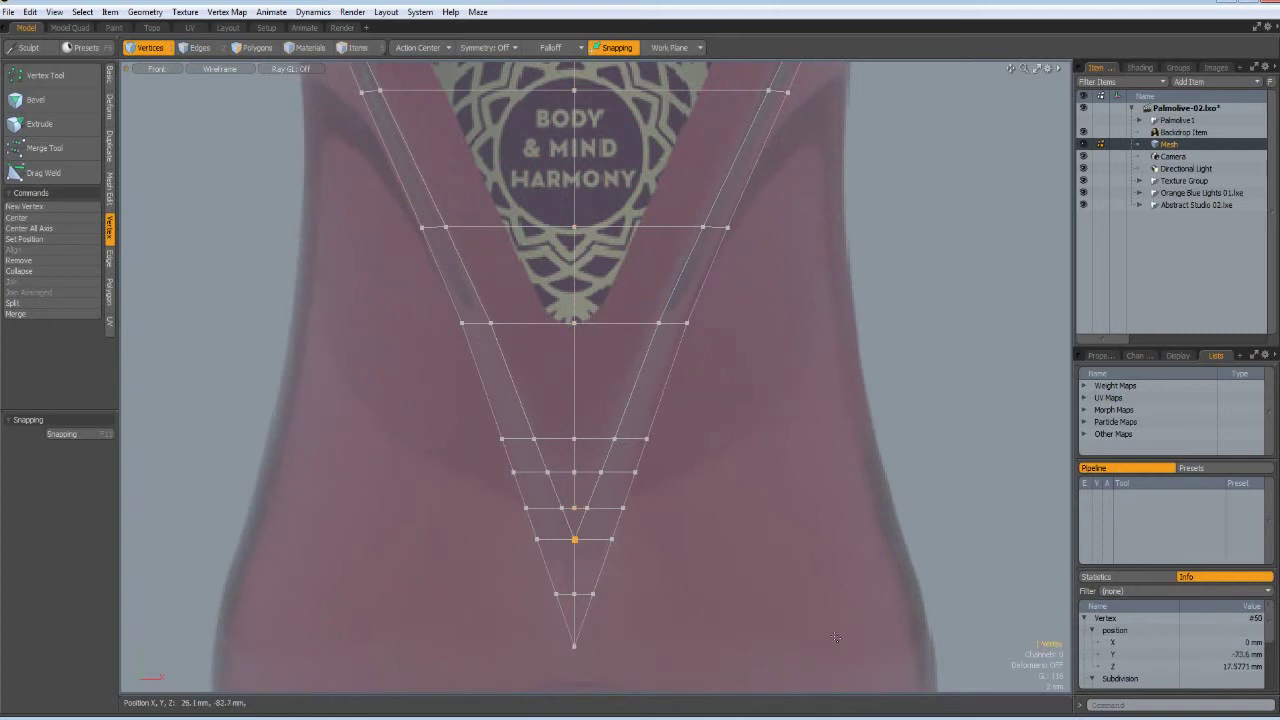
click(1238, 666)
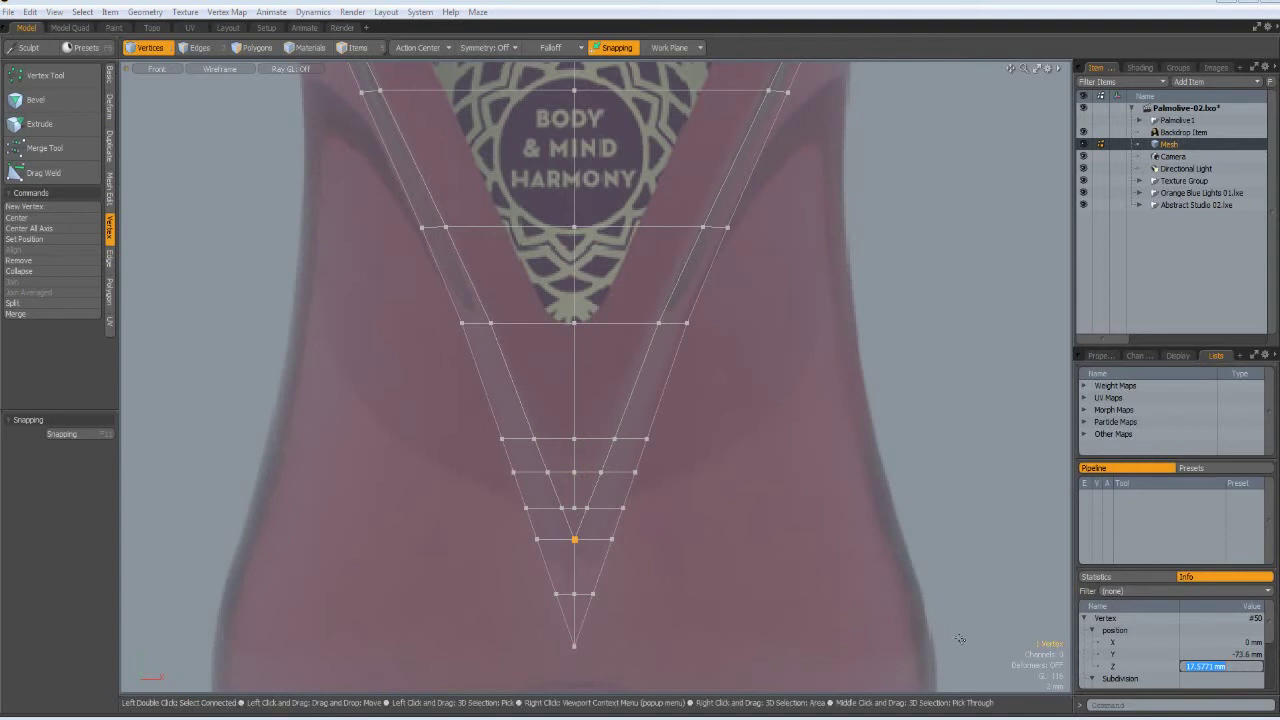
key(Return)
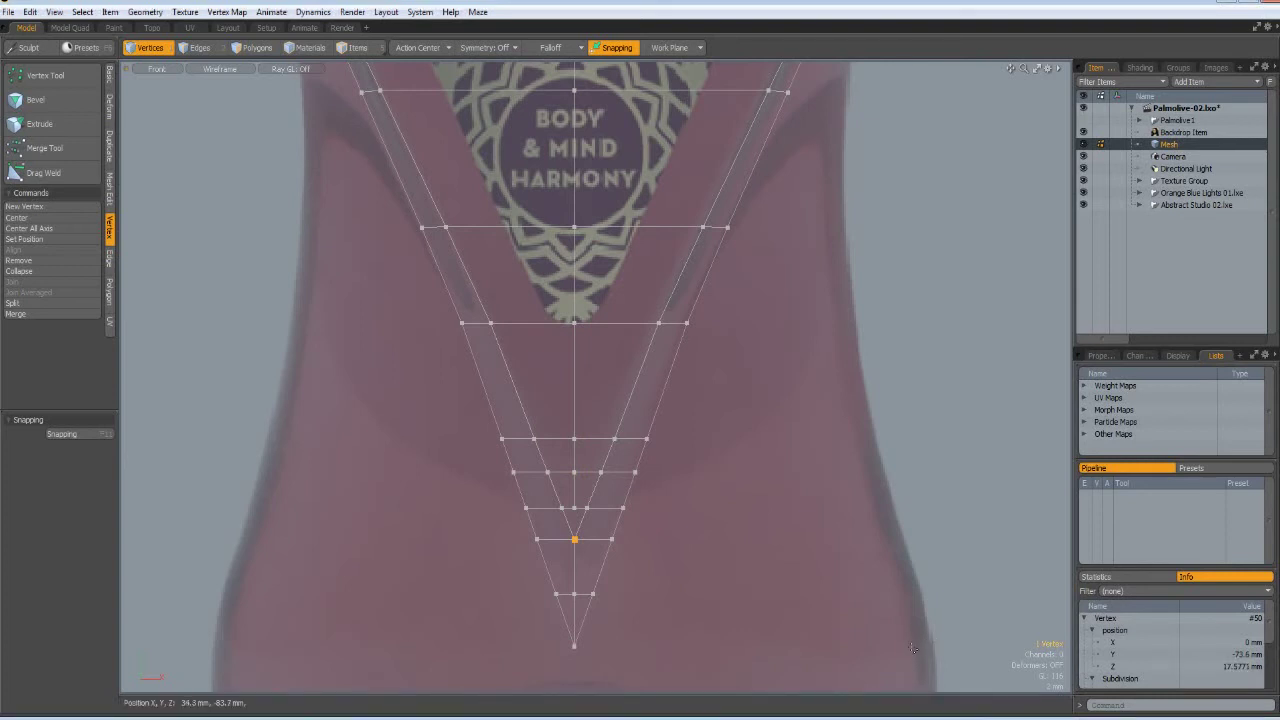
Extend the selection up the whole centre column of the label area and set the vertices' Z position to 17.5771 mm.
shift+click(576, 508)
scroll(850, 552, down, 5)
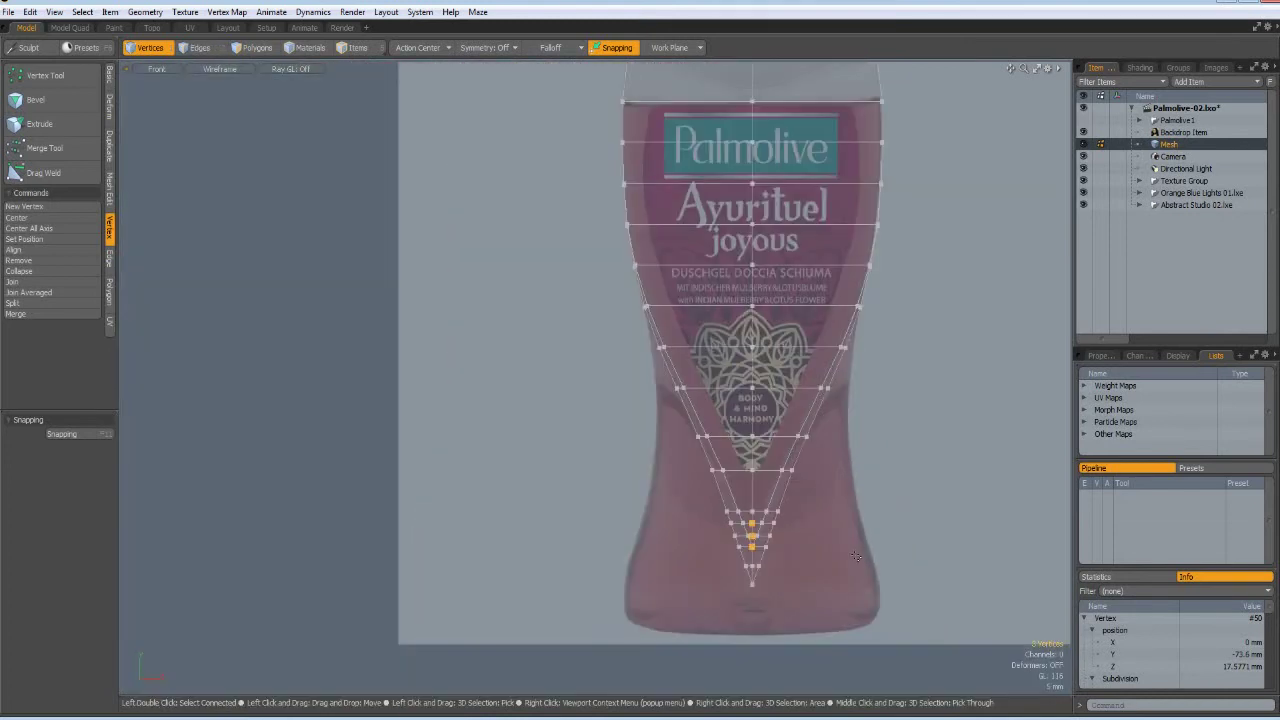
key(Up)
key(Up)
key(Up)
key(Up)
key(Up)
key(Up)
key(Up)
key(Up)
key(Up)
alt+shift+drag(875, 394, 769, 583)
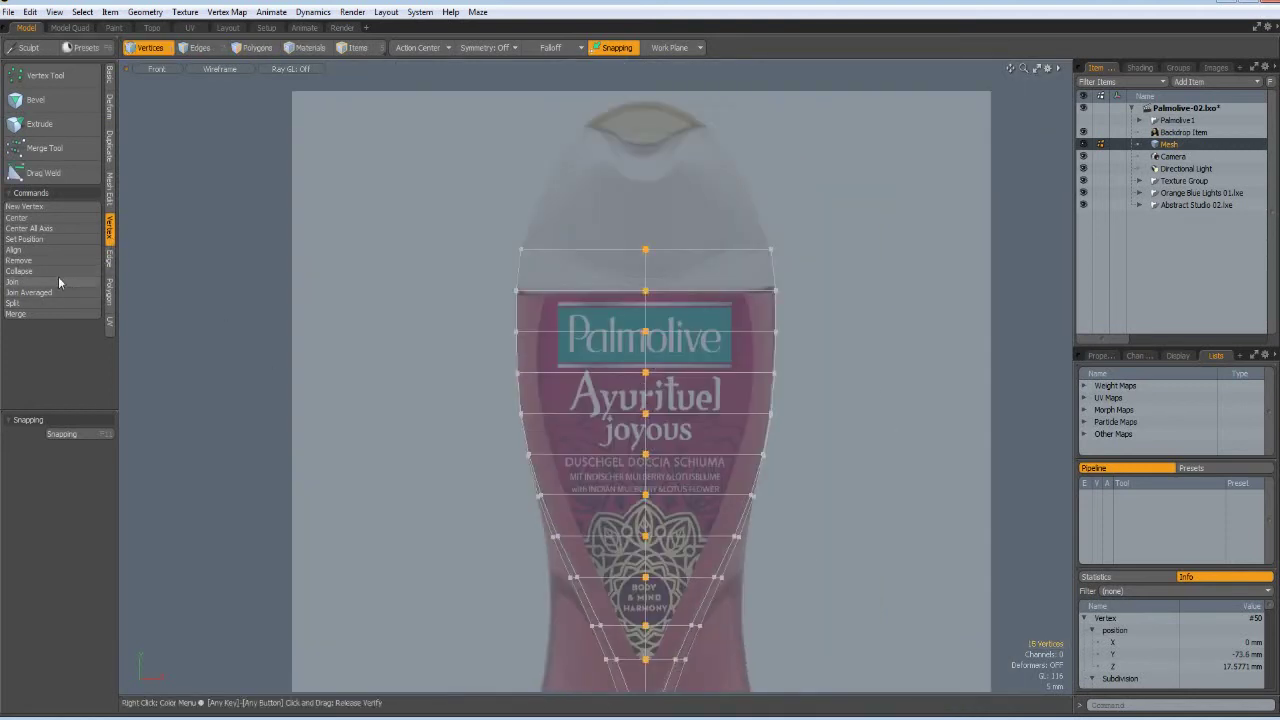
click(31, 240)
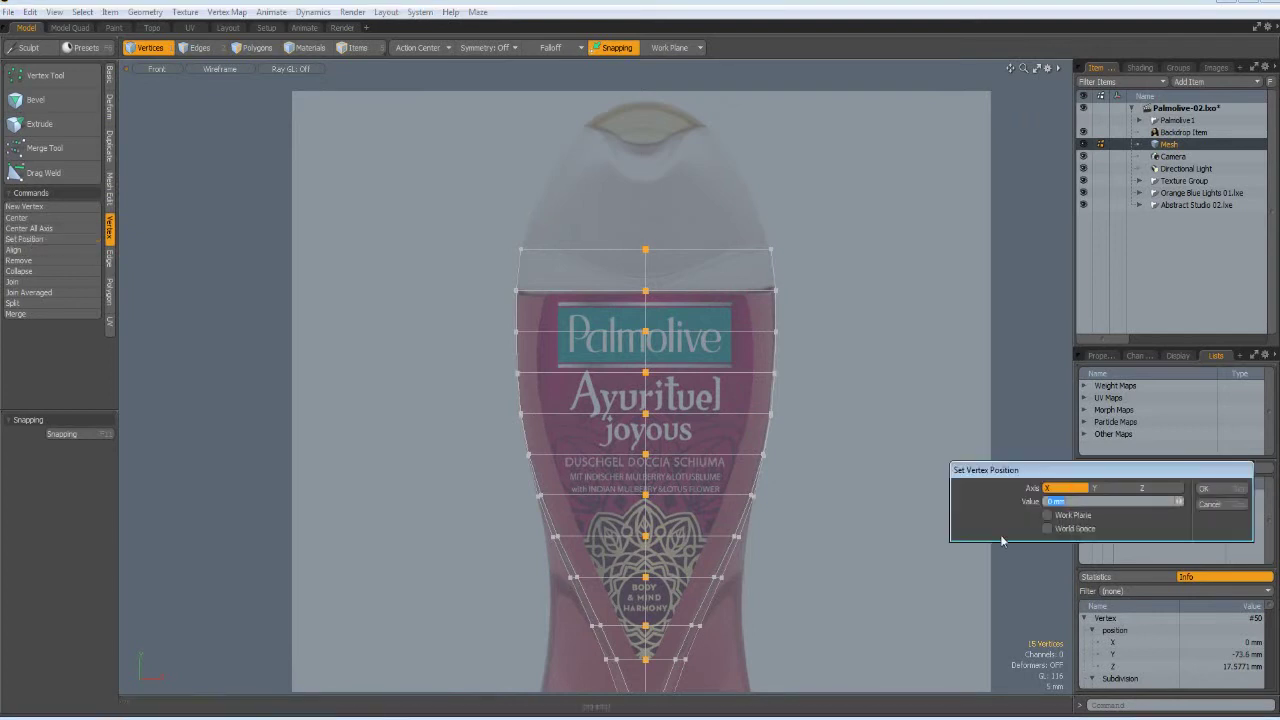
click(1165, 488)
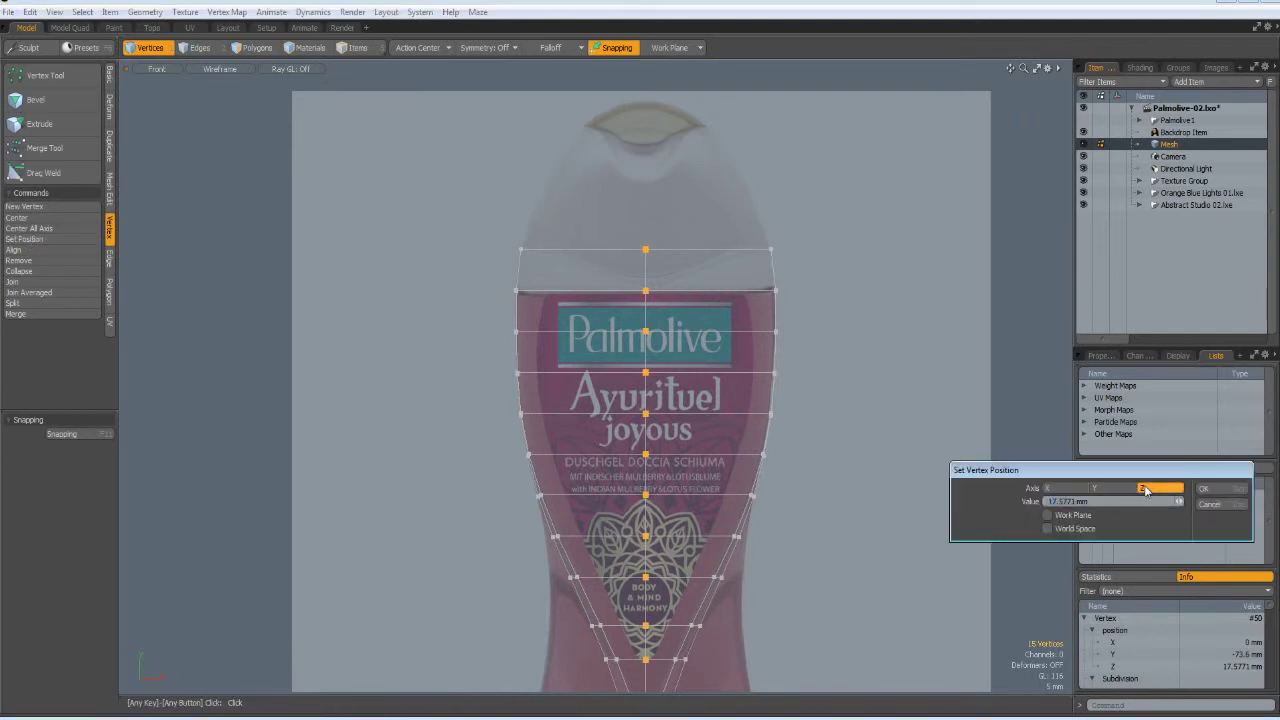
click(1204, 489)
Scale the top three centre edges of the label area to about 66% along Y.
key(ctrl+space)
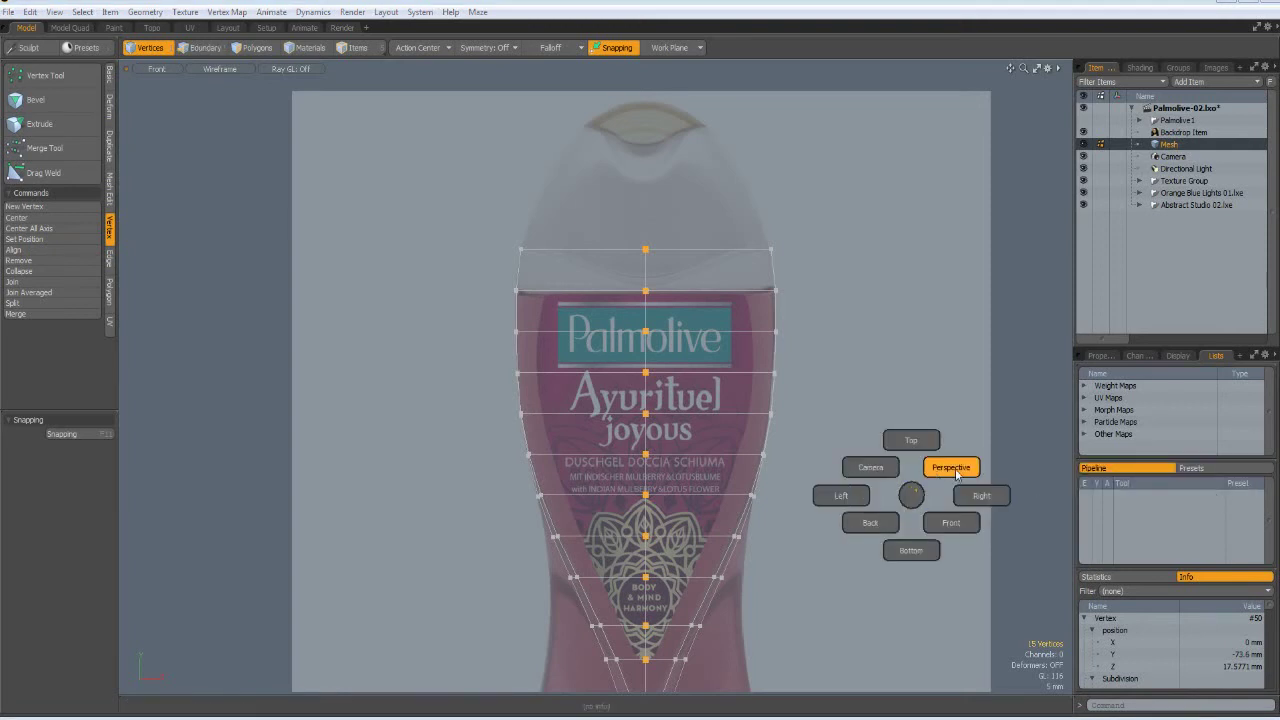
click(945, 470)
alt+drag(862, 481, 866, 435)
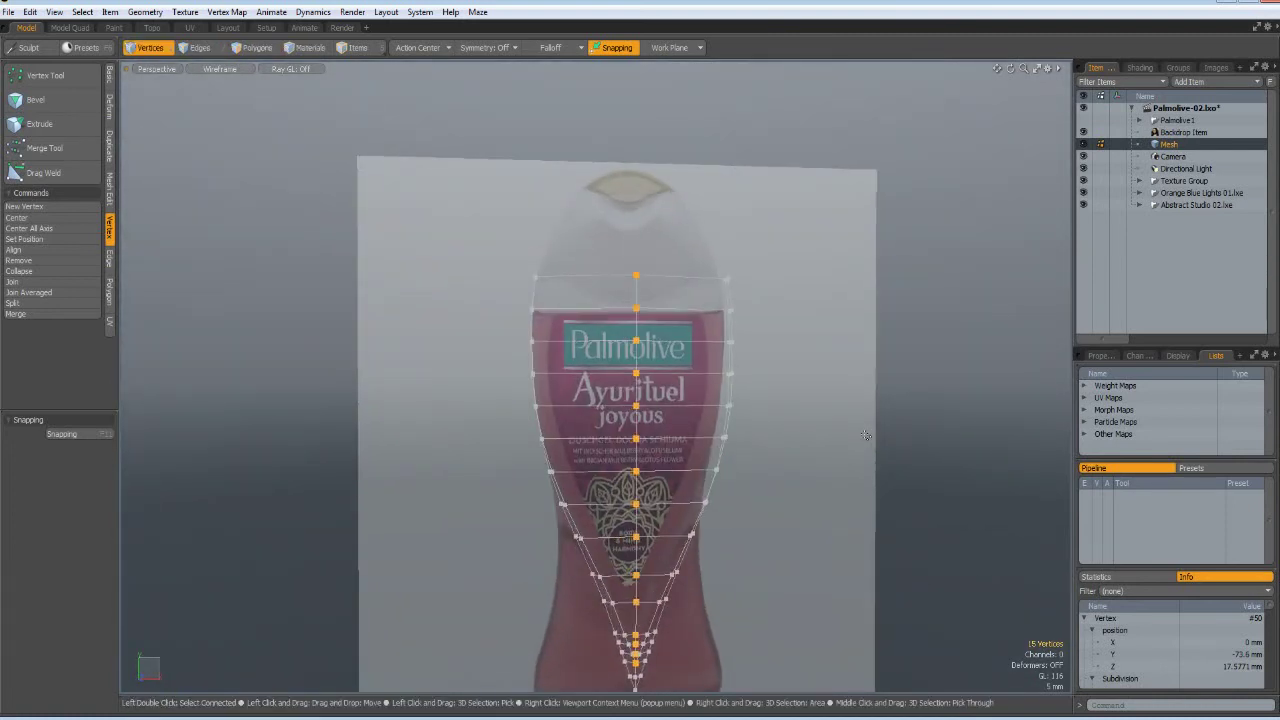
key(KP_2)
alt+shift+drag(784, 419, 744, 389)
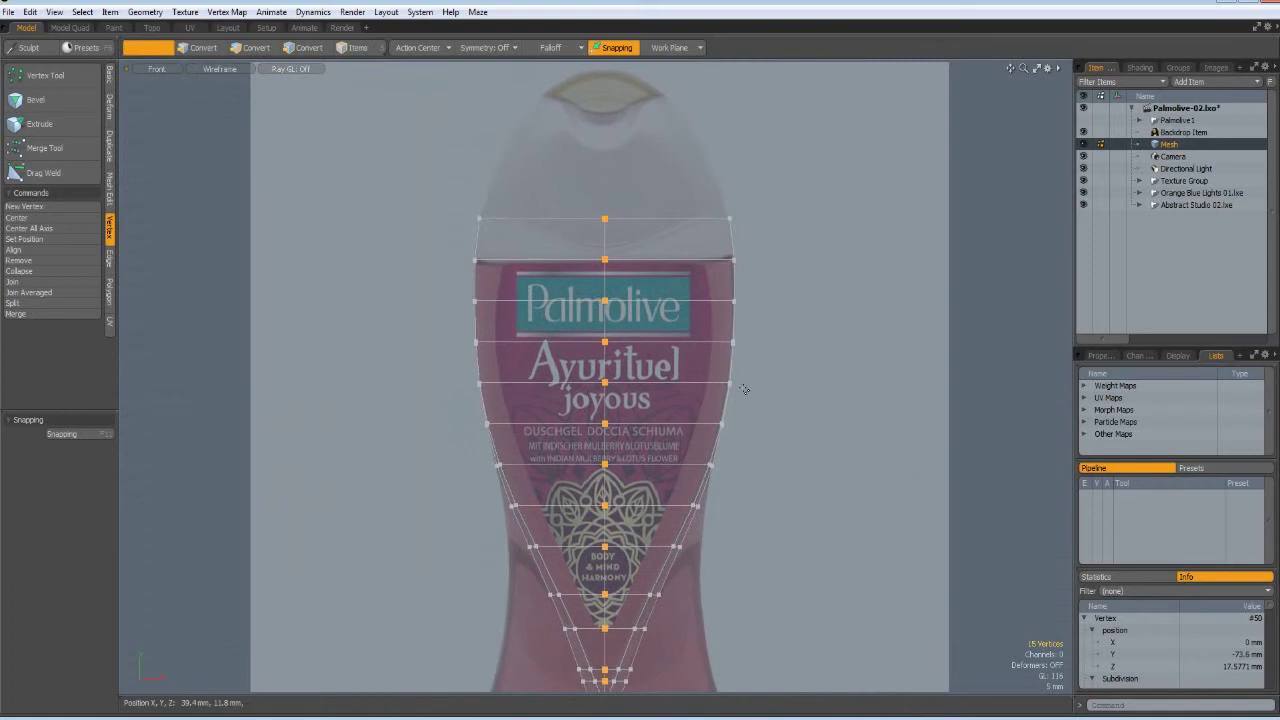
key(2)
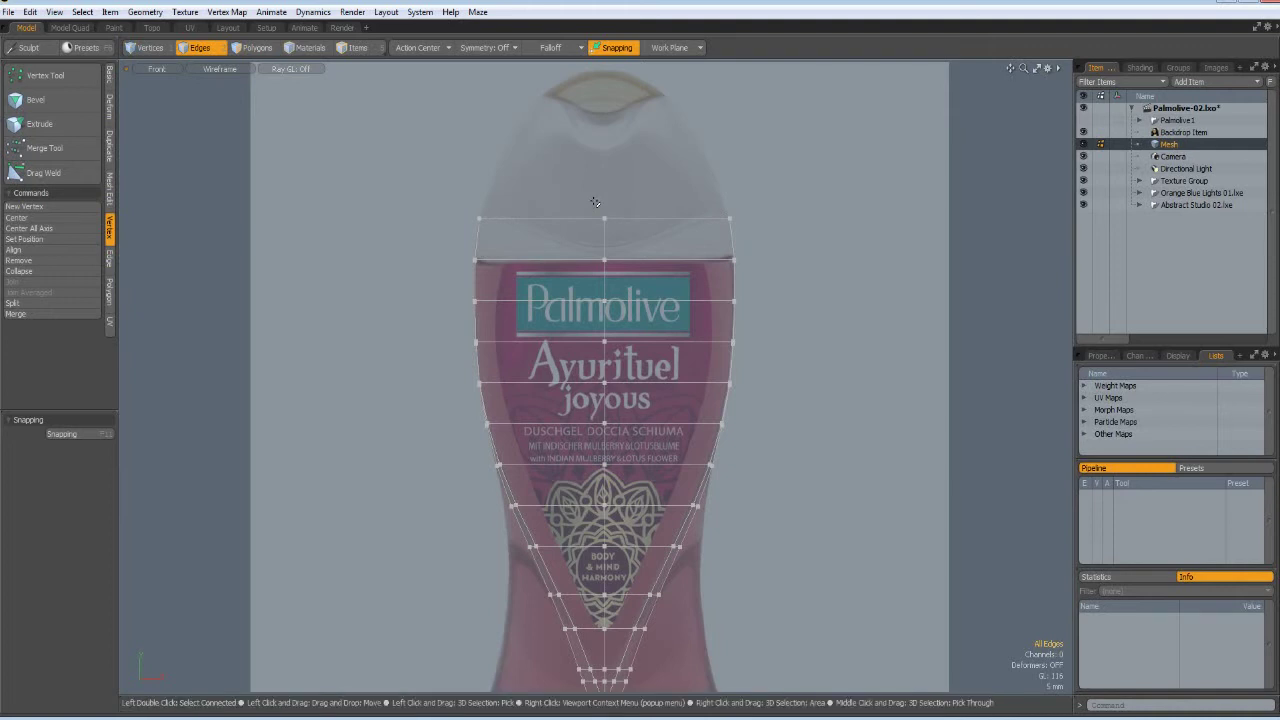
drag(594, 202, 620, 350)
key(r)
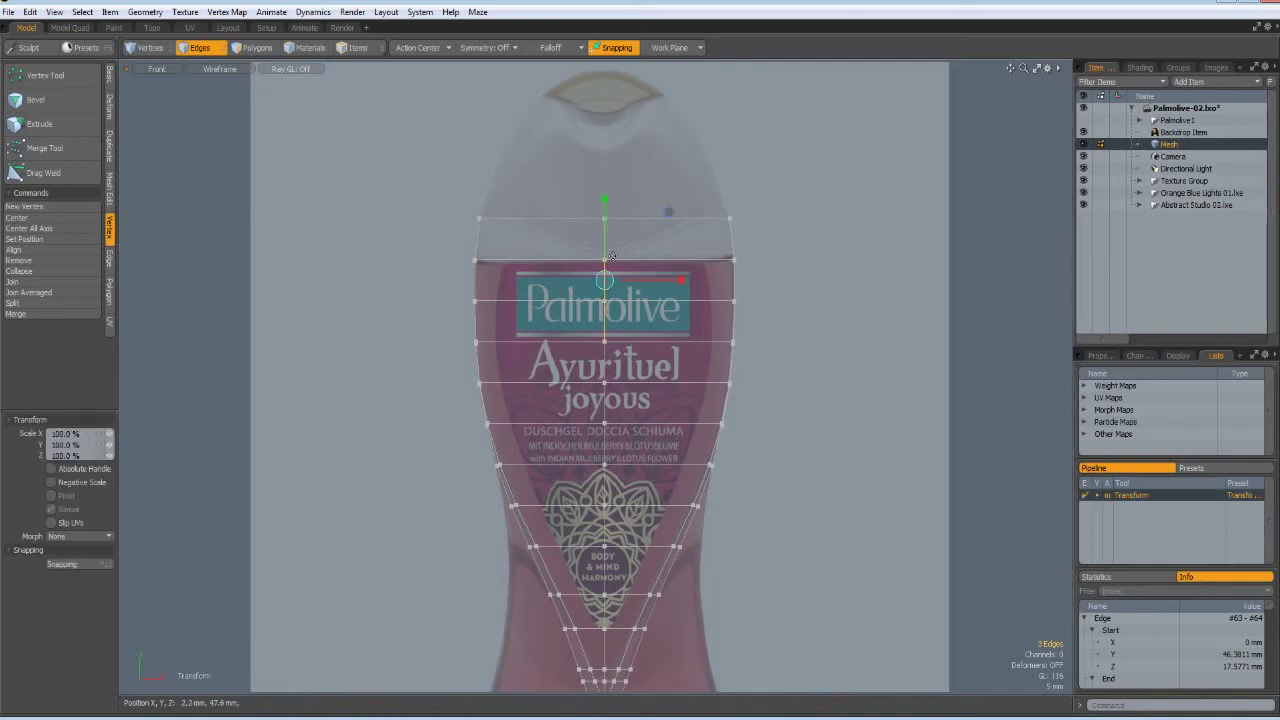
drag(604, 199, 604, 227)
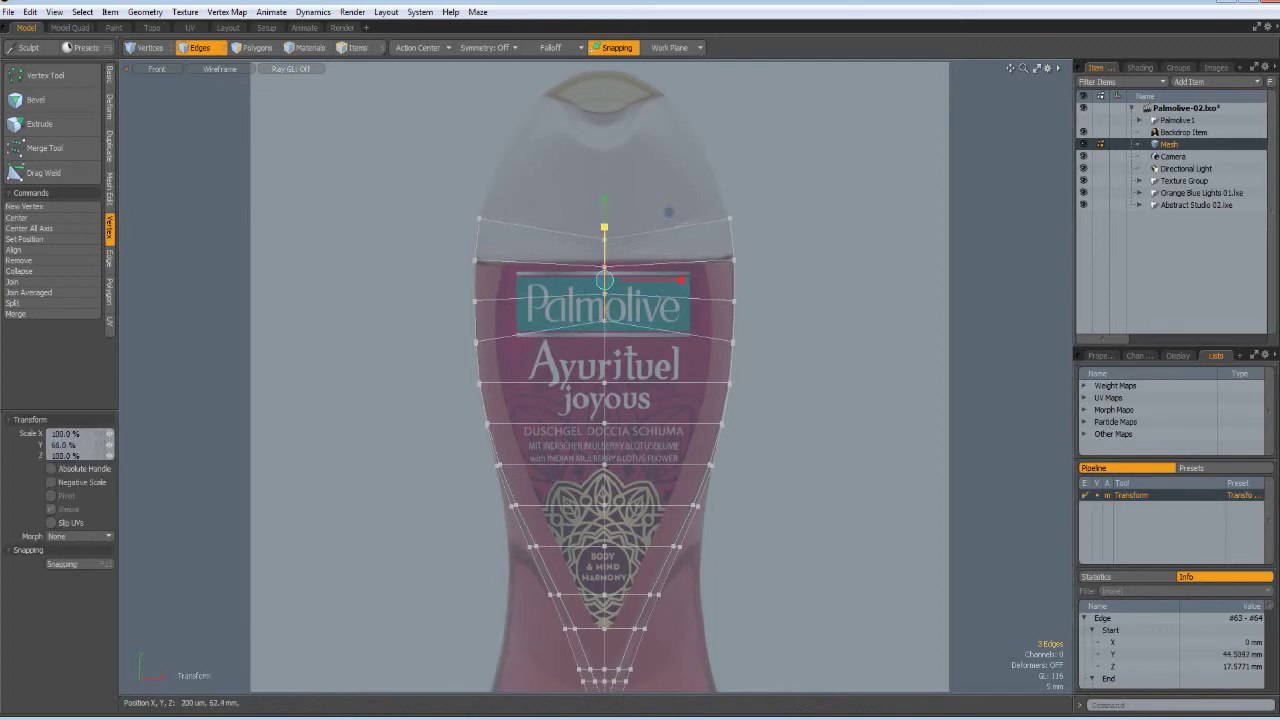
Lower the top three centre edges about 4.8 mm so the label area's upper border dips in the middle, and clear the selection.
key(w)
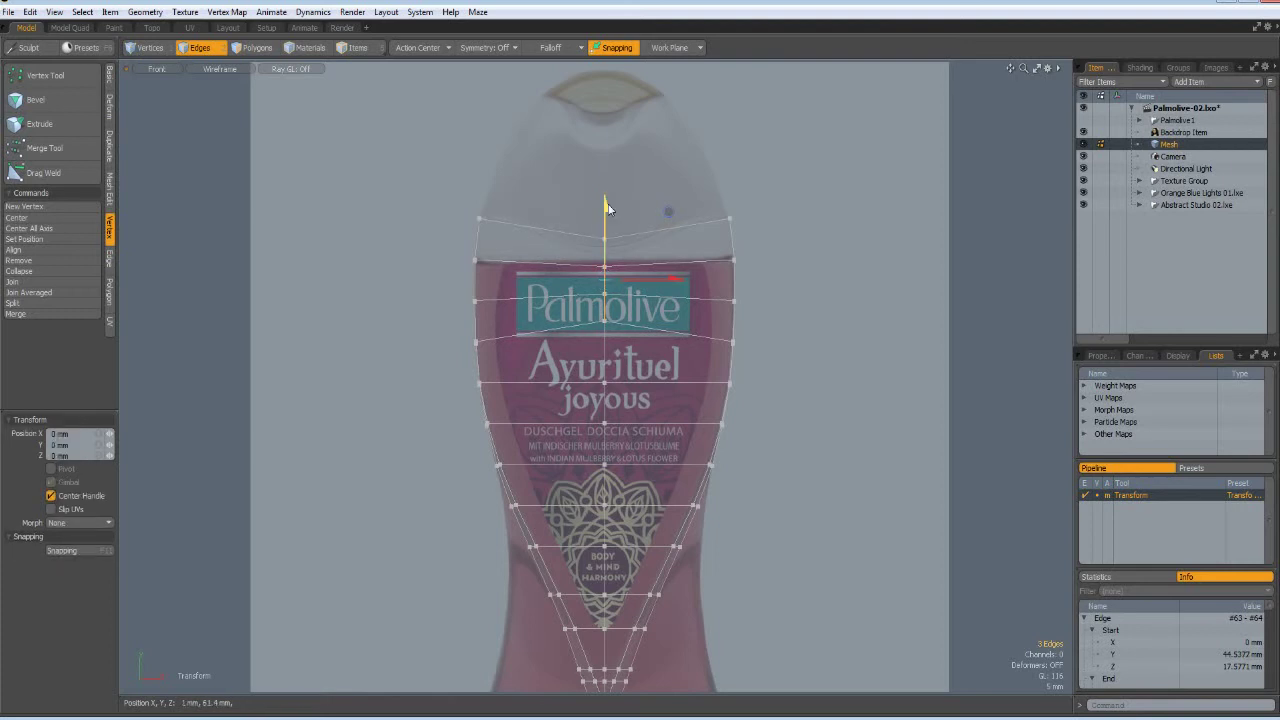
drag(604, 207, 605, 223)
key(space)
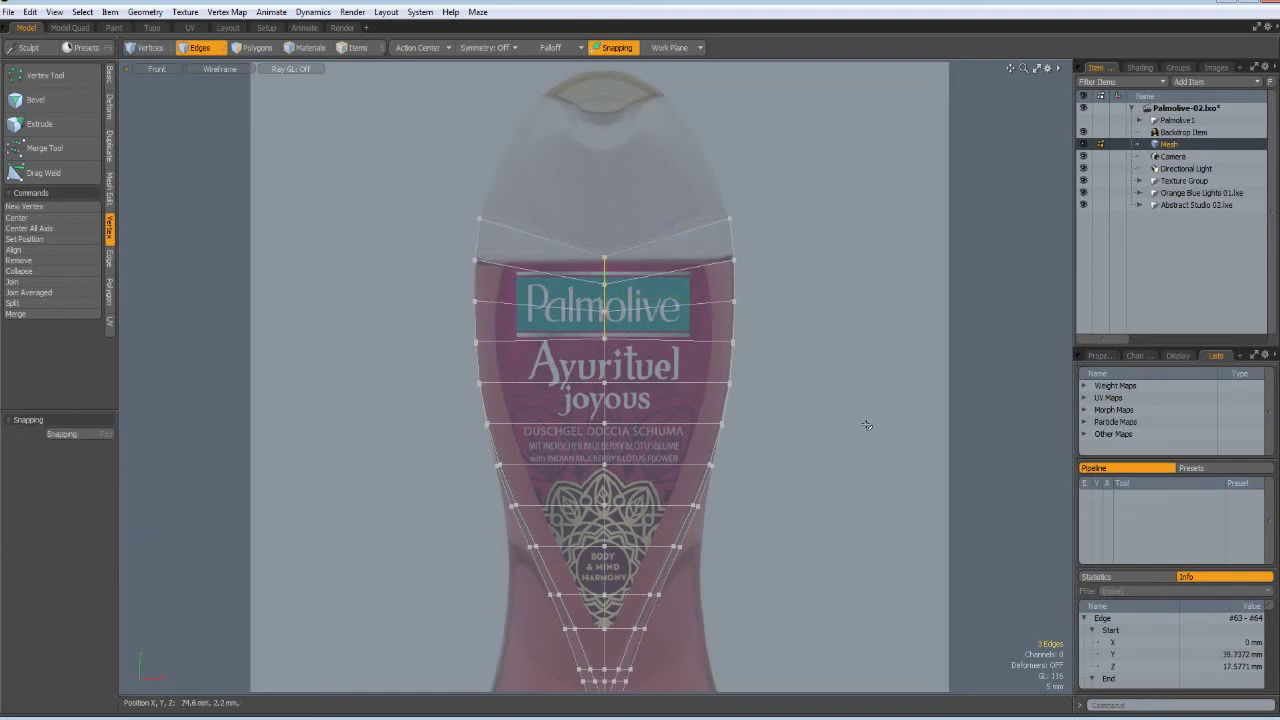
click(877, 432)
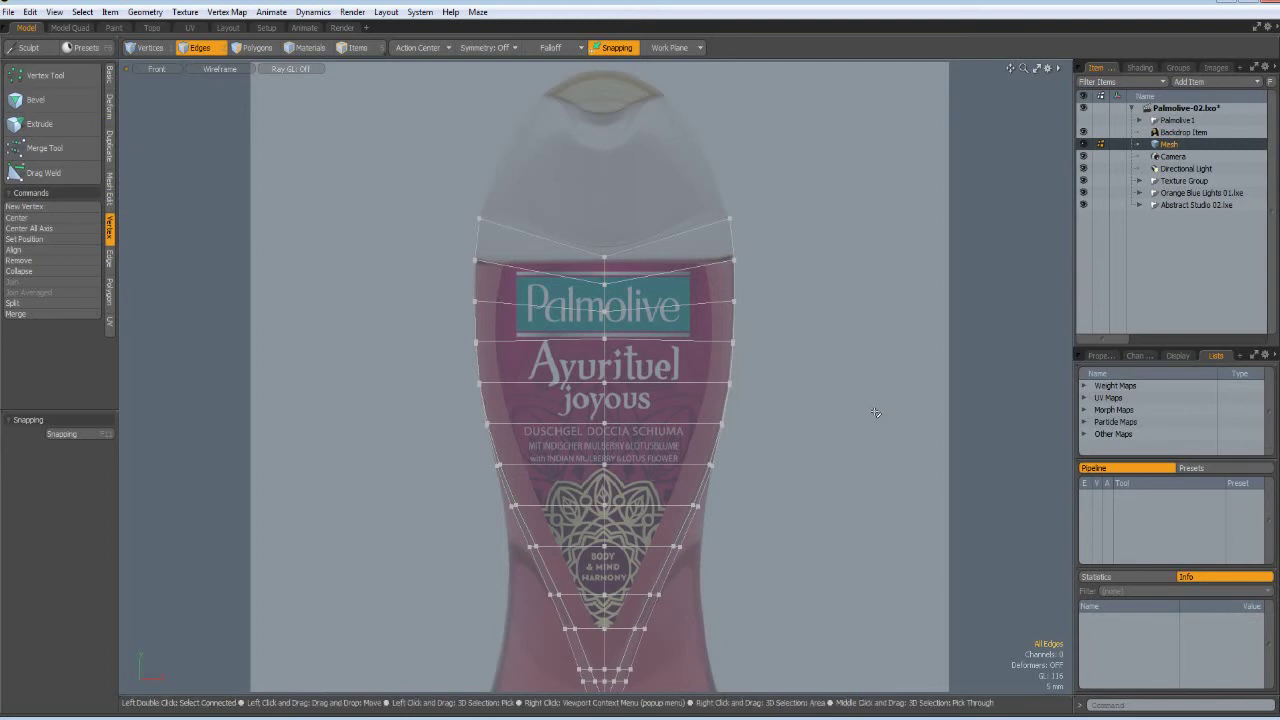
Shade the view with Advanced OpenGL, look at the mesh in perspective and hide its vertices.
click(218, 69)
click(216, 133)
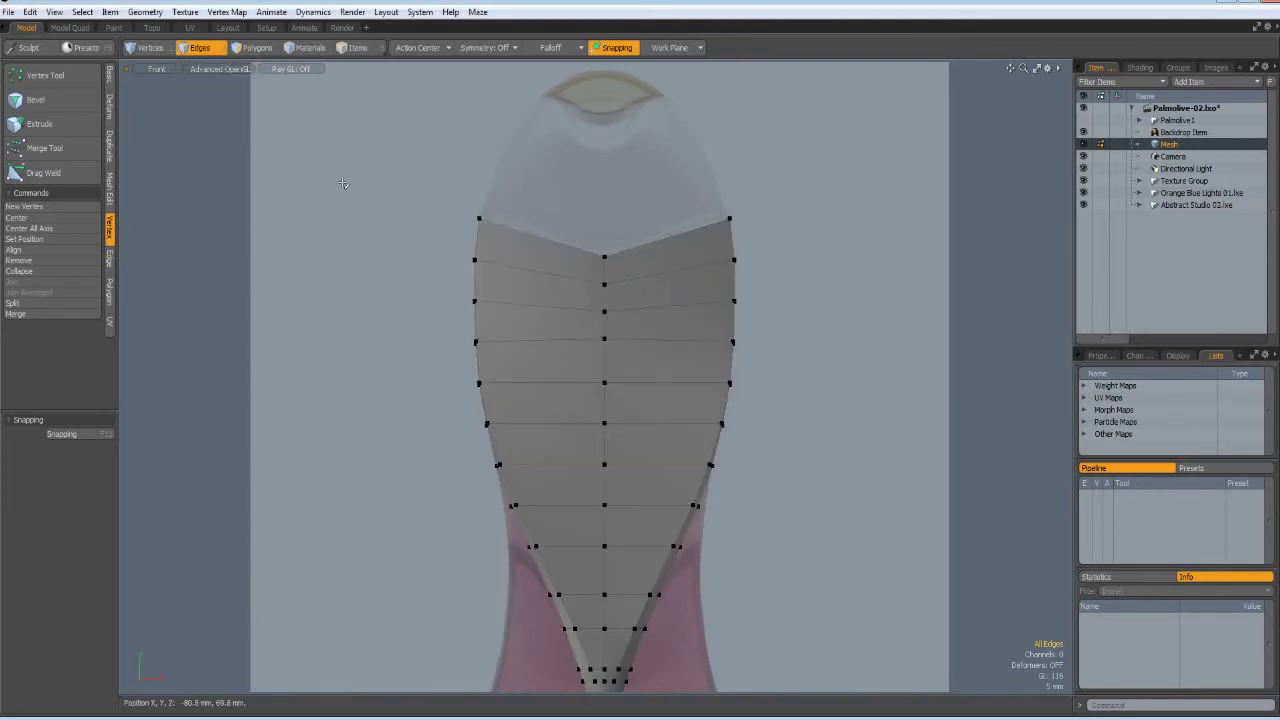
key(ctrl+space)
click(876, 303)
alt+drag(785, 384, 663, 397)
key(ctrl+6)
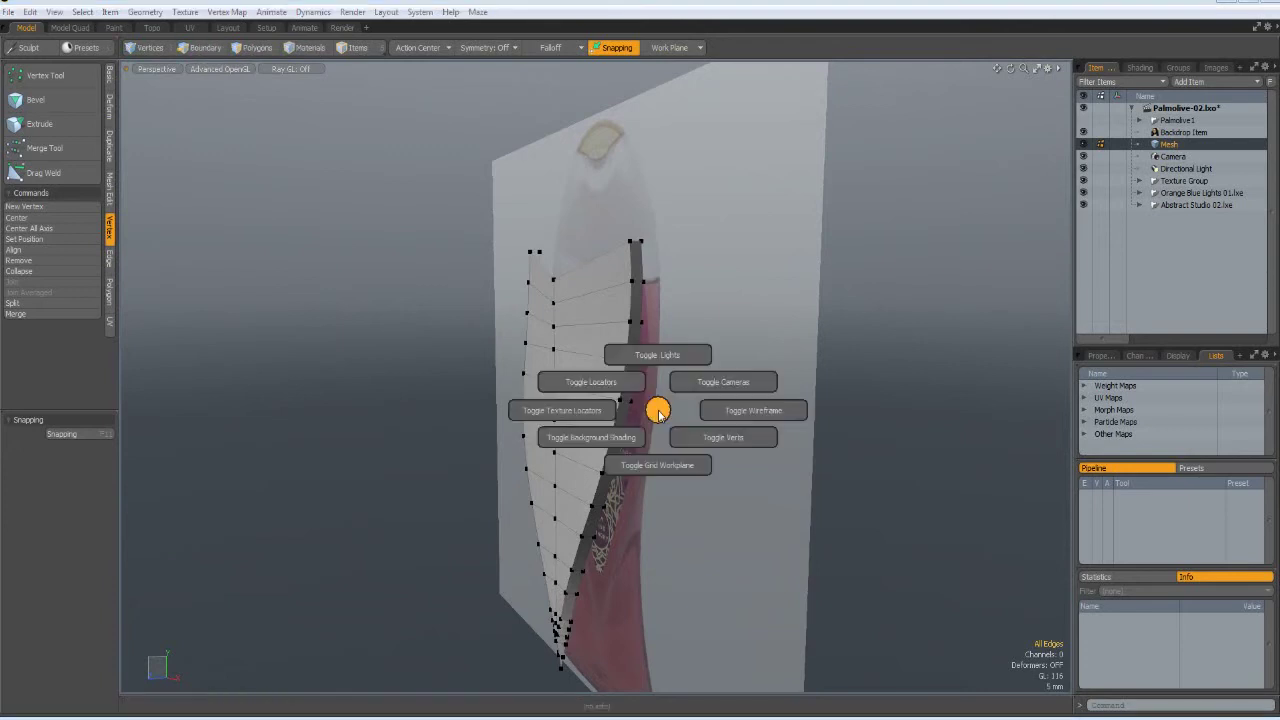
click(702, 439)
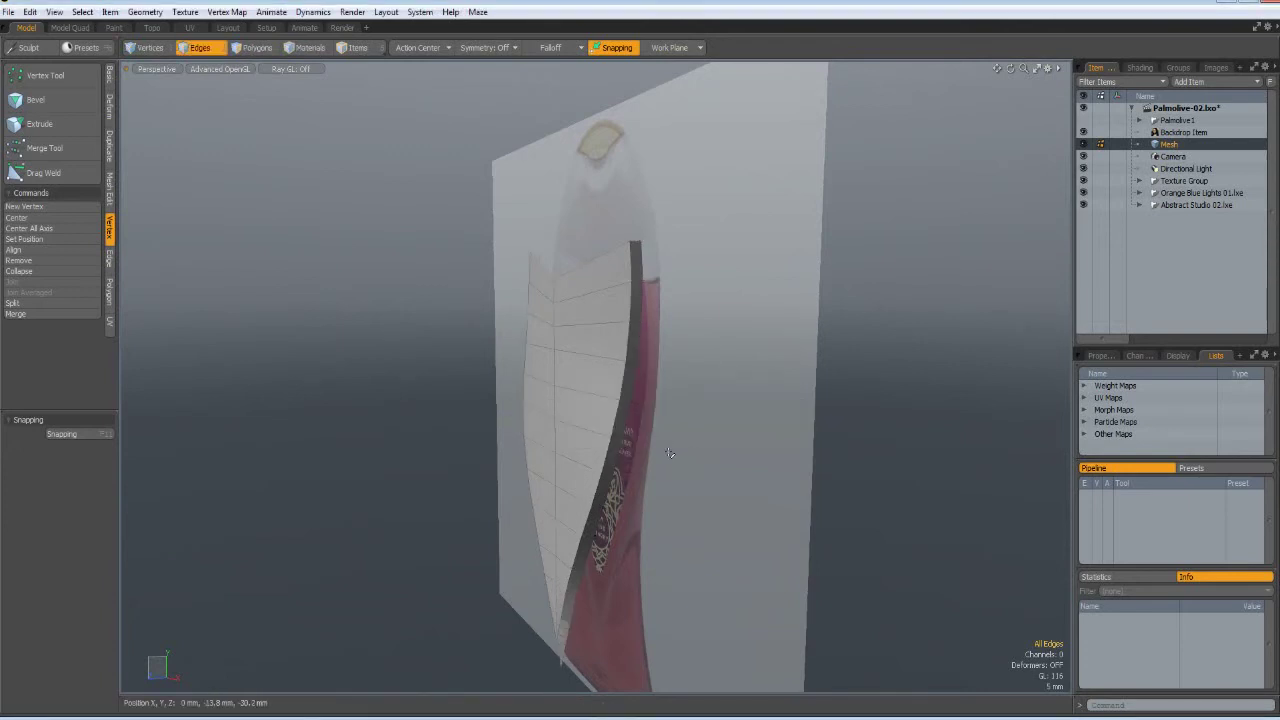
Select the whole vertical edge line running down the centre of the label area.
alt+drag(700, 440, 612, 378)
key(2)
click(612, 378)
double_click(612, 378)
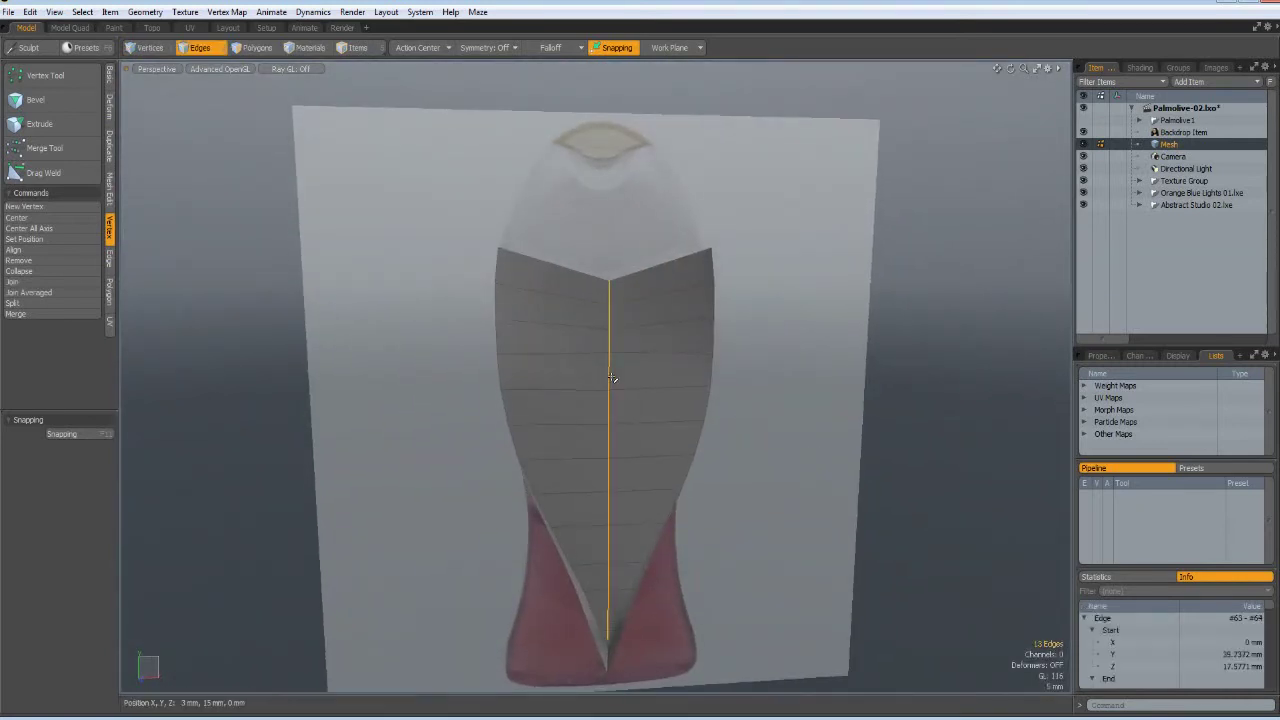
click(612, 378)
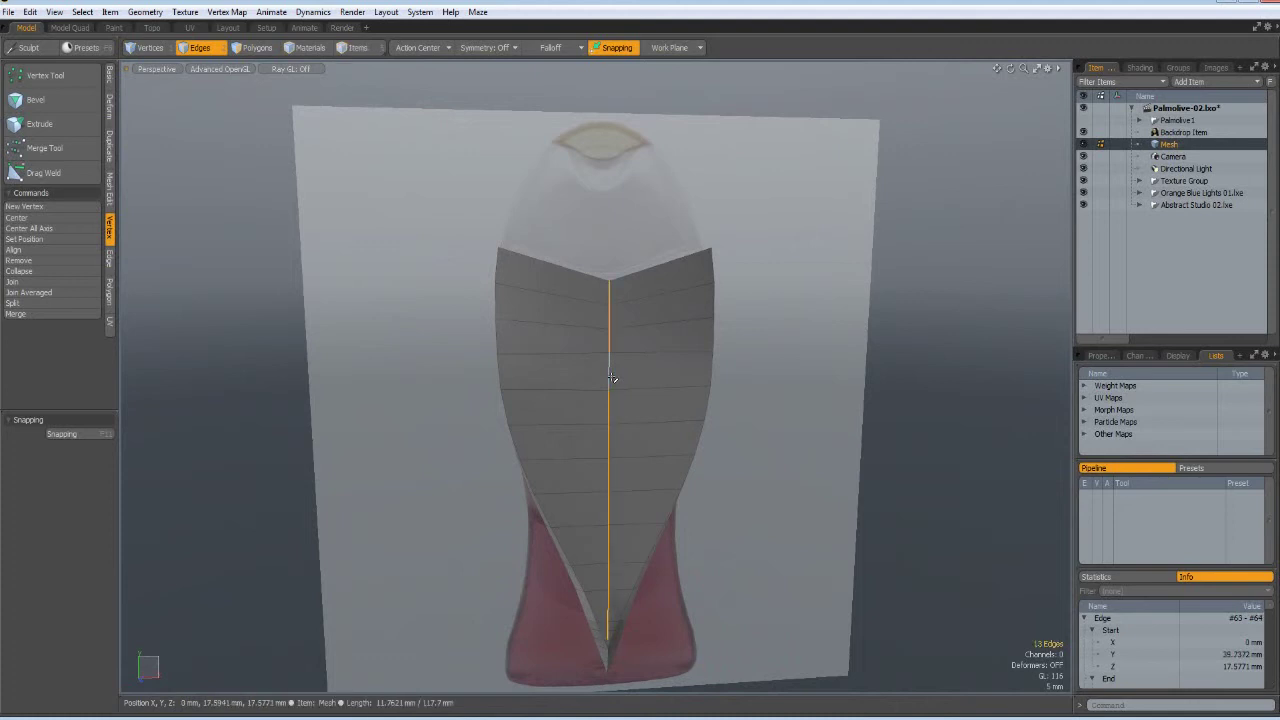
Set up a linear falloff along the centre line from Y 57.2 mm down to Y -73.4 mm, with an Ease-In shape.
alt+drag(634, 454, 603, 318)
key(KP_2)
click(553, 50)
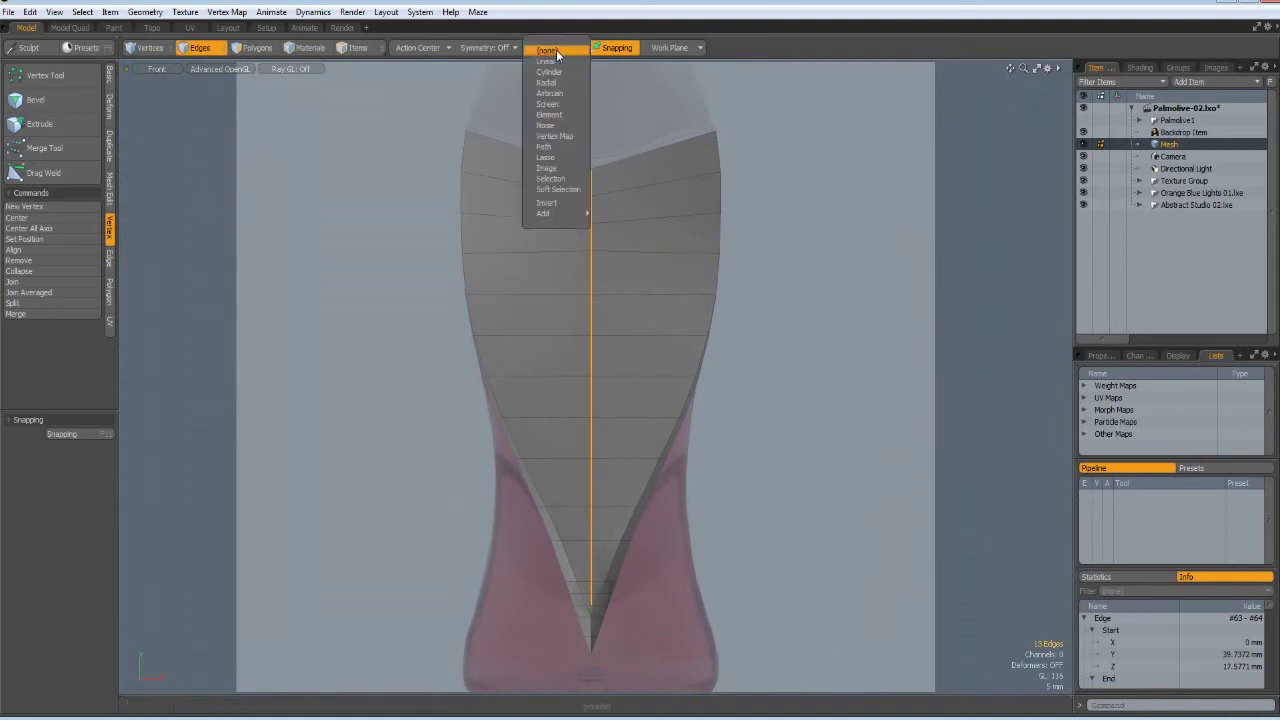
click(545, 61)
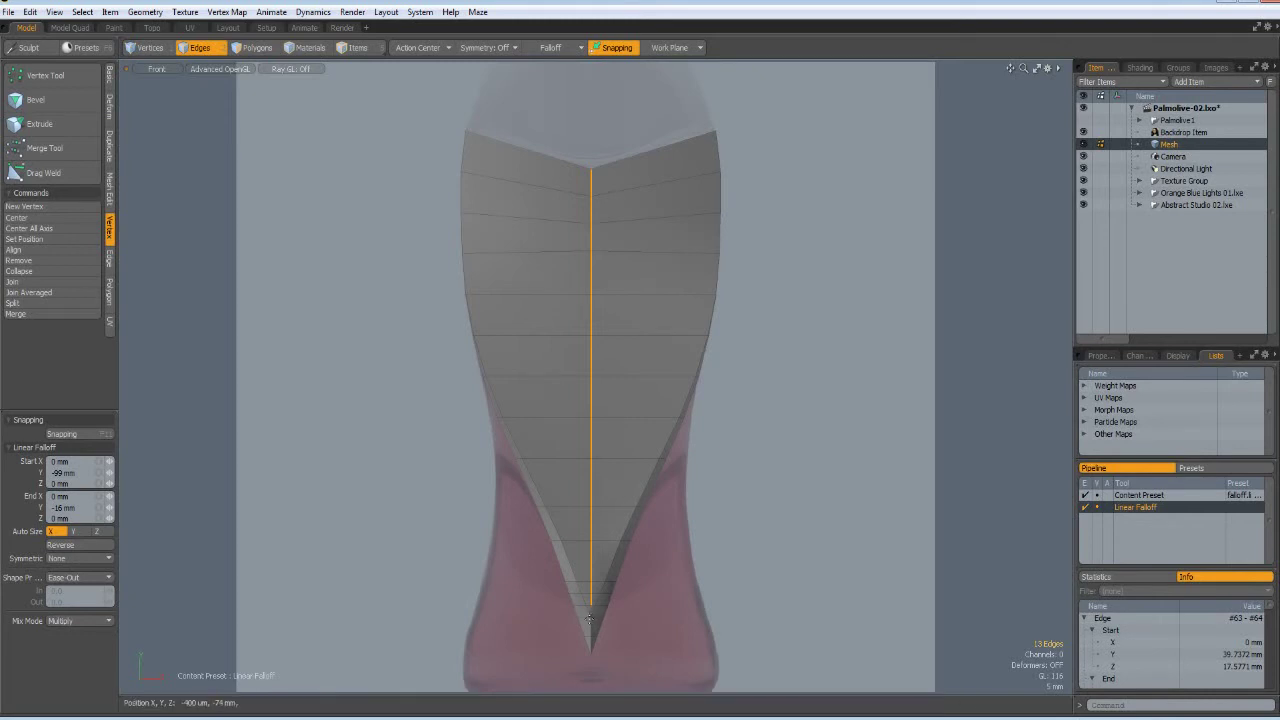
drag(590, 617, 590, 131)
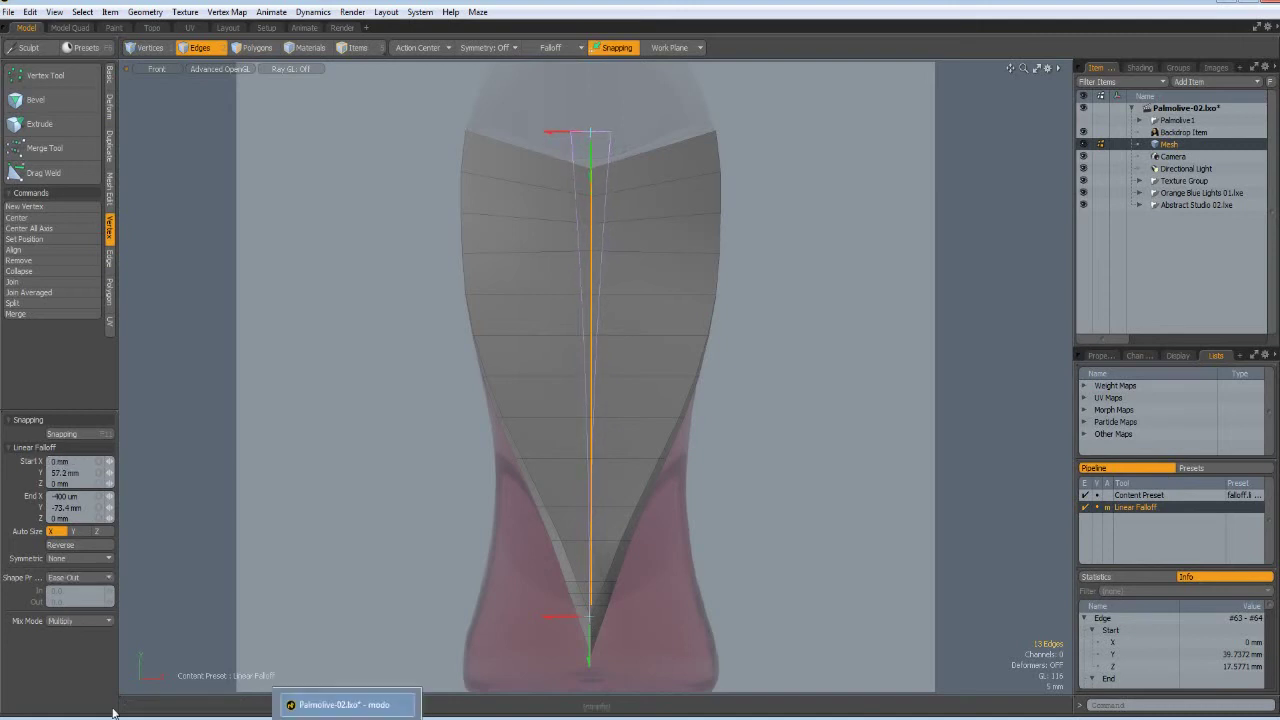
click(79, 584)
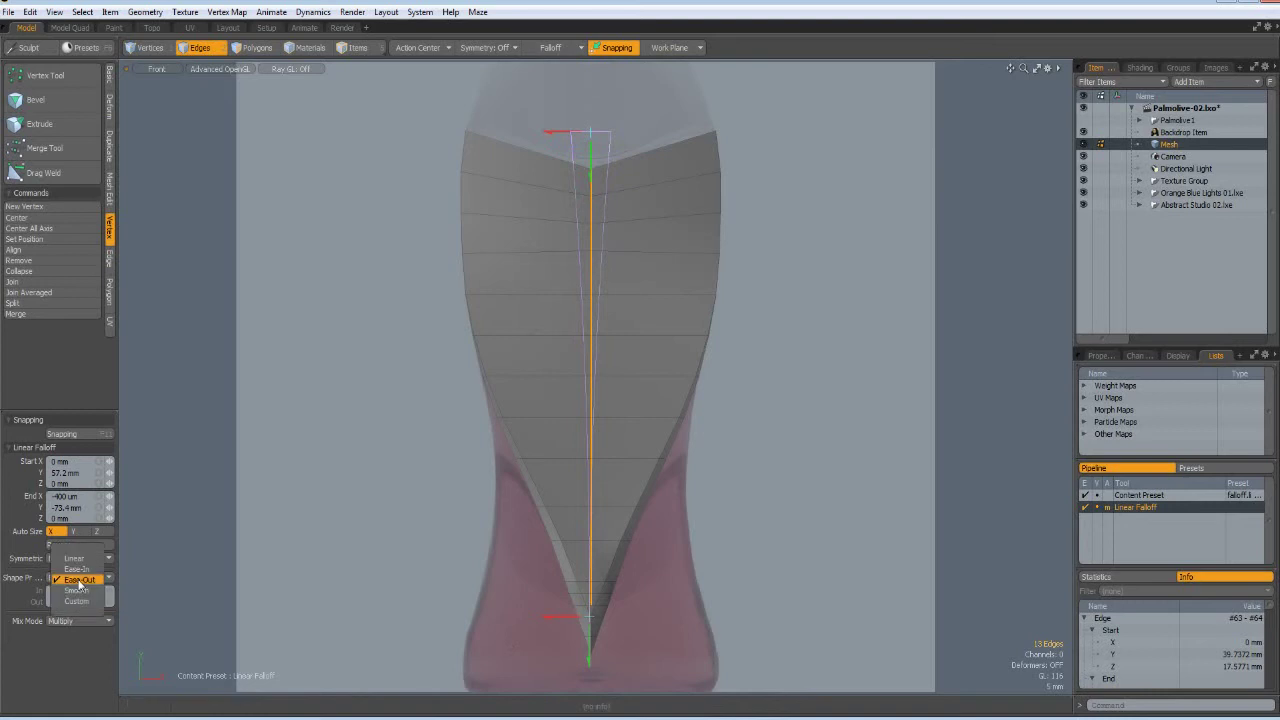
click(77, 569)
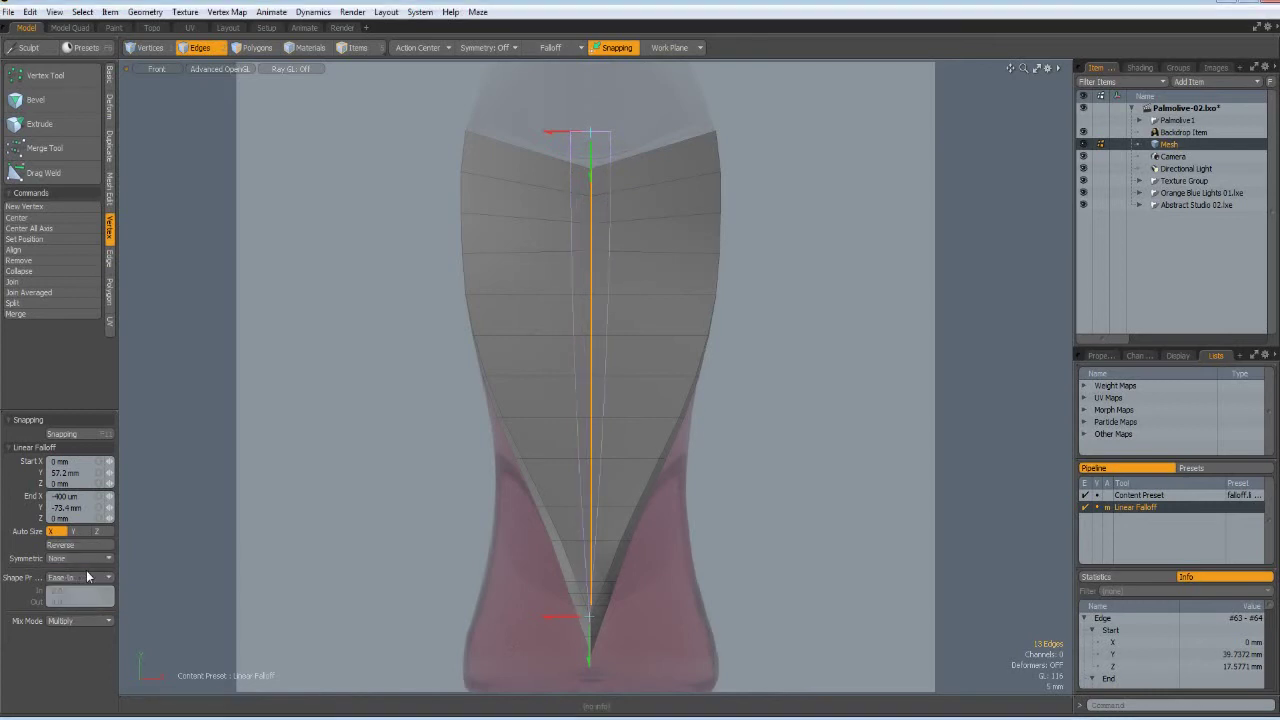
Move the centre edges 6 mm forward along Z through the falloff so the label area bulges towards its upper end.
key(ctrl+space)
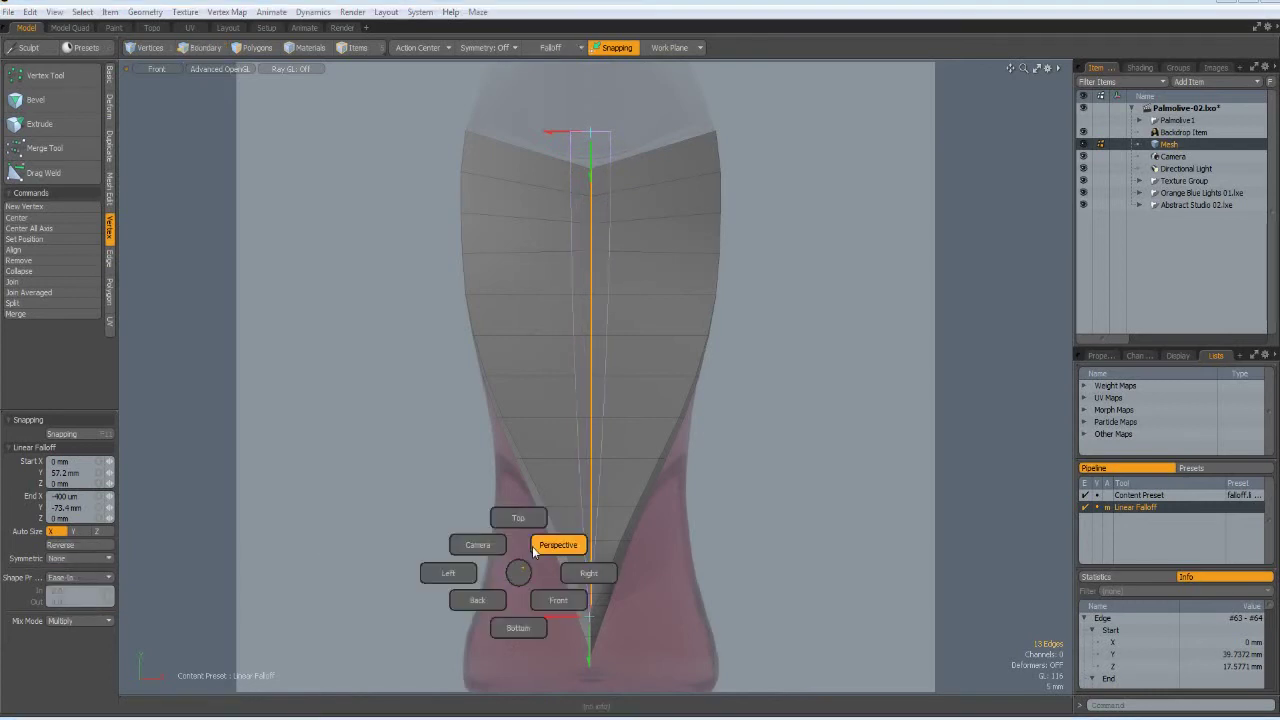
click(562, 545)
alt+drag(562, 545, 673, 569)
key(w)
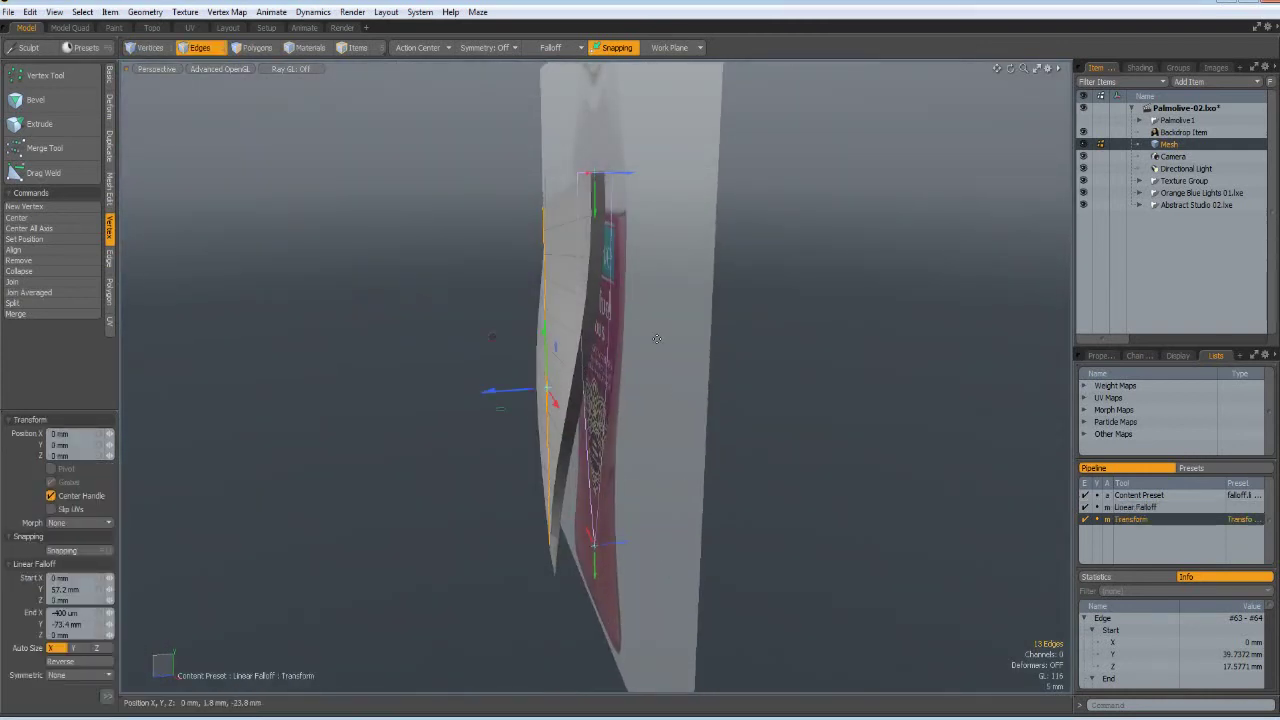
scroll(653, 342, up, 3)
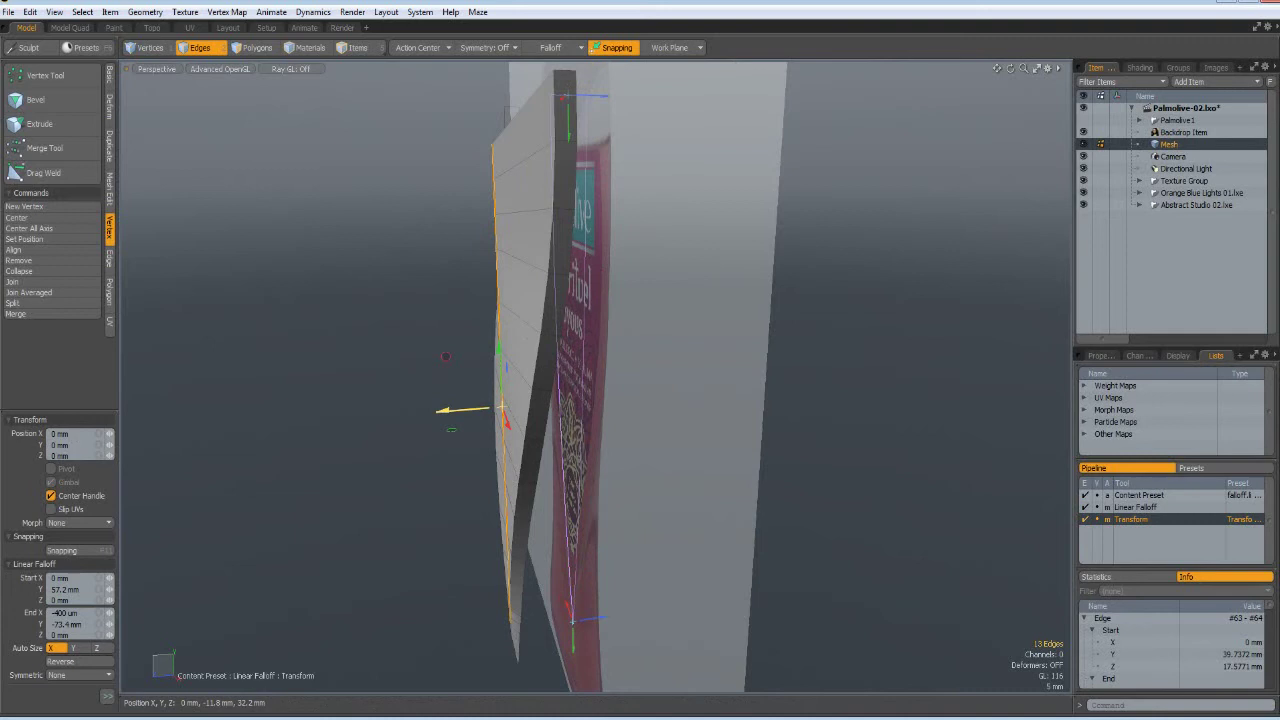
drag(460, 409, 433, 410)
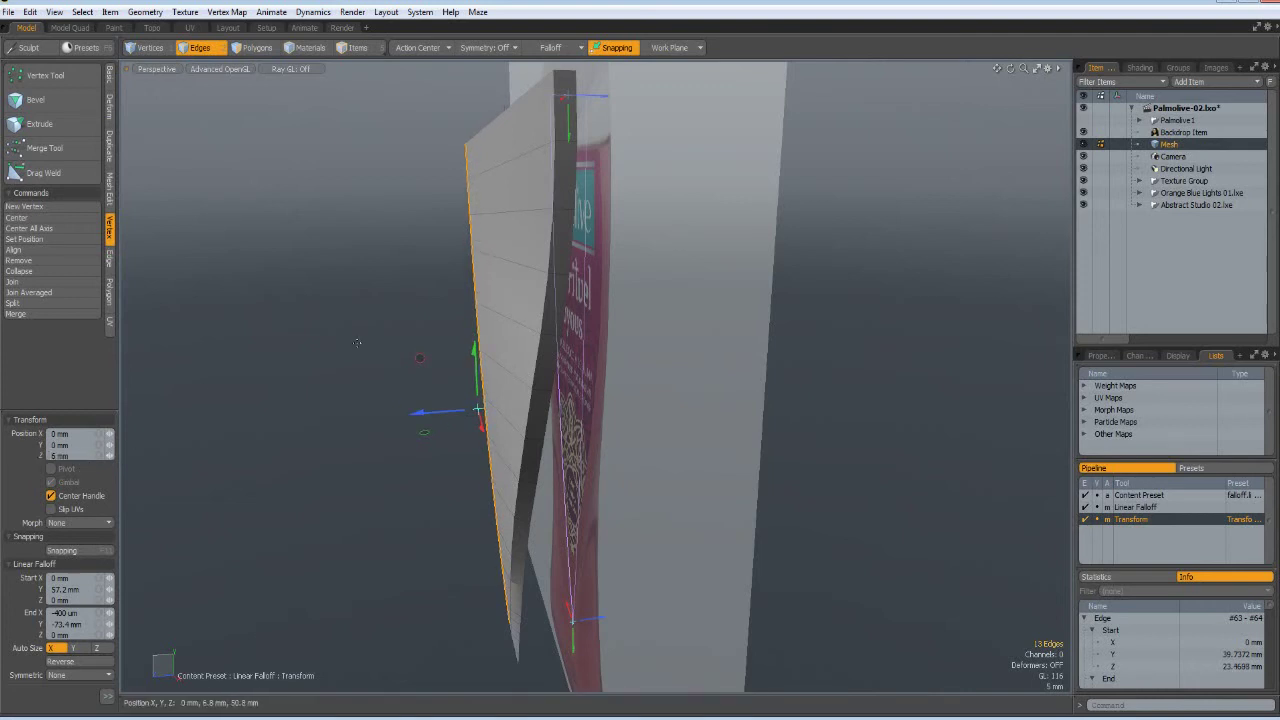
key(space)
Examine the label area's curvature in perspective from the front and side, with and without subdivision smoothing.
alt+drag(386, 509, 394, 467)
key(space)
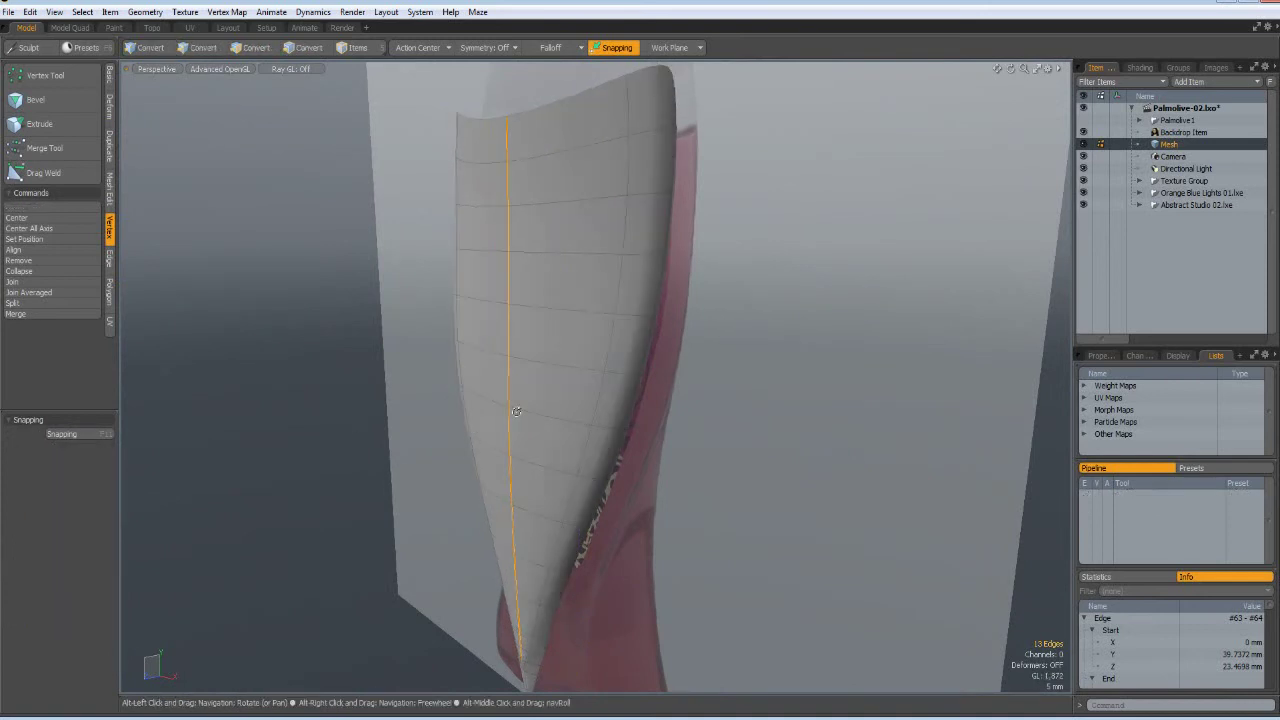
alt+drag(336, 426, 611, 354)
scroll(650, 400, down, 3)
alt+drag(690, 445, 580, 343)
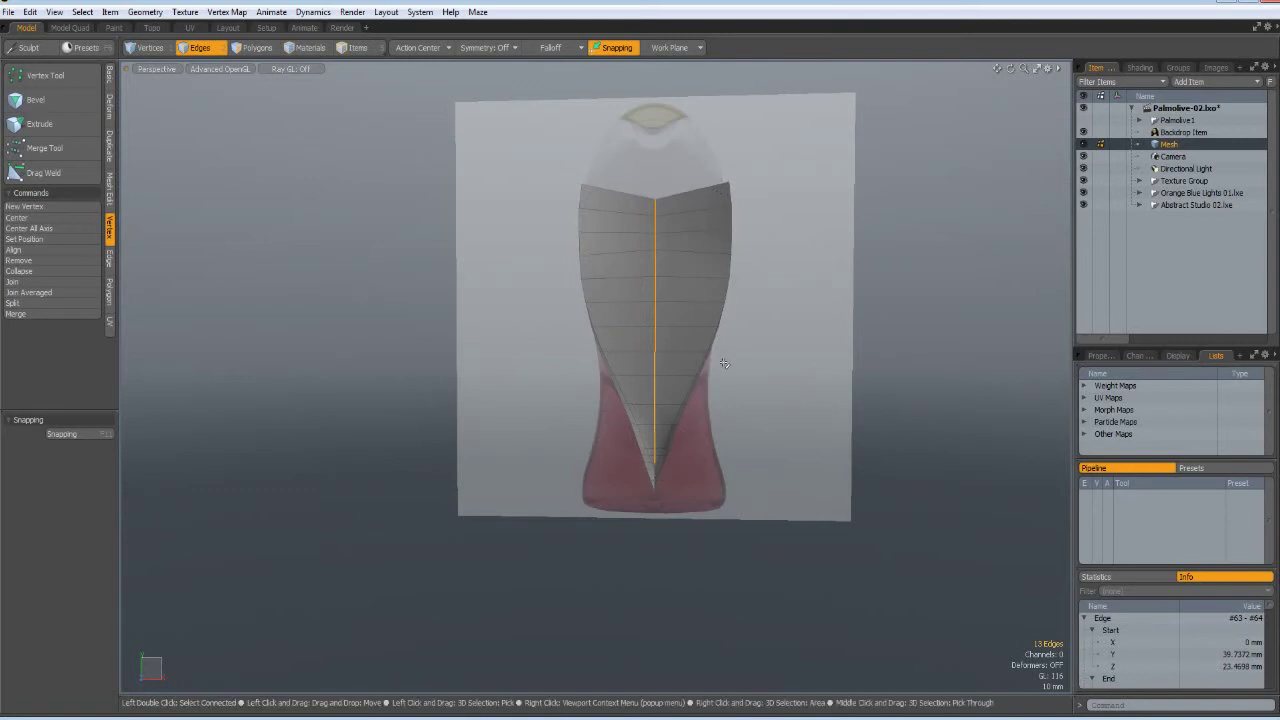
scroll(724, 363, up, 2)
alt+drag(724, 363, 571, 480)
scroll(571, 480, up, 2)
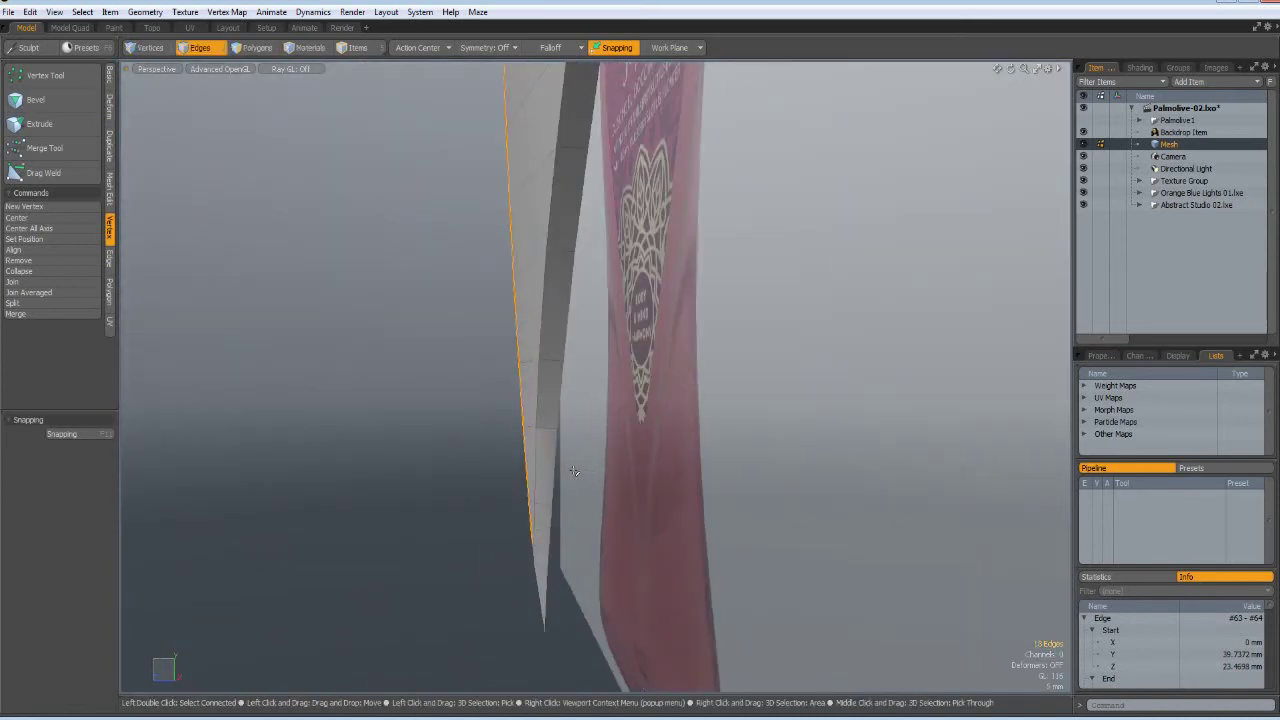
Select the mesh's outer border edges and deselect the ones along the upper border, leaving the side outline selected.
double_click(561, 408)
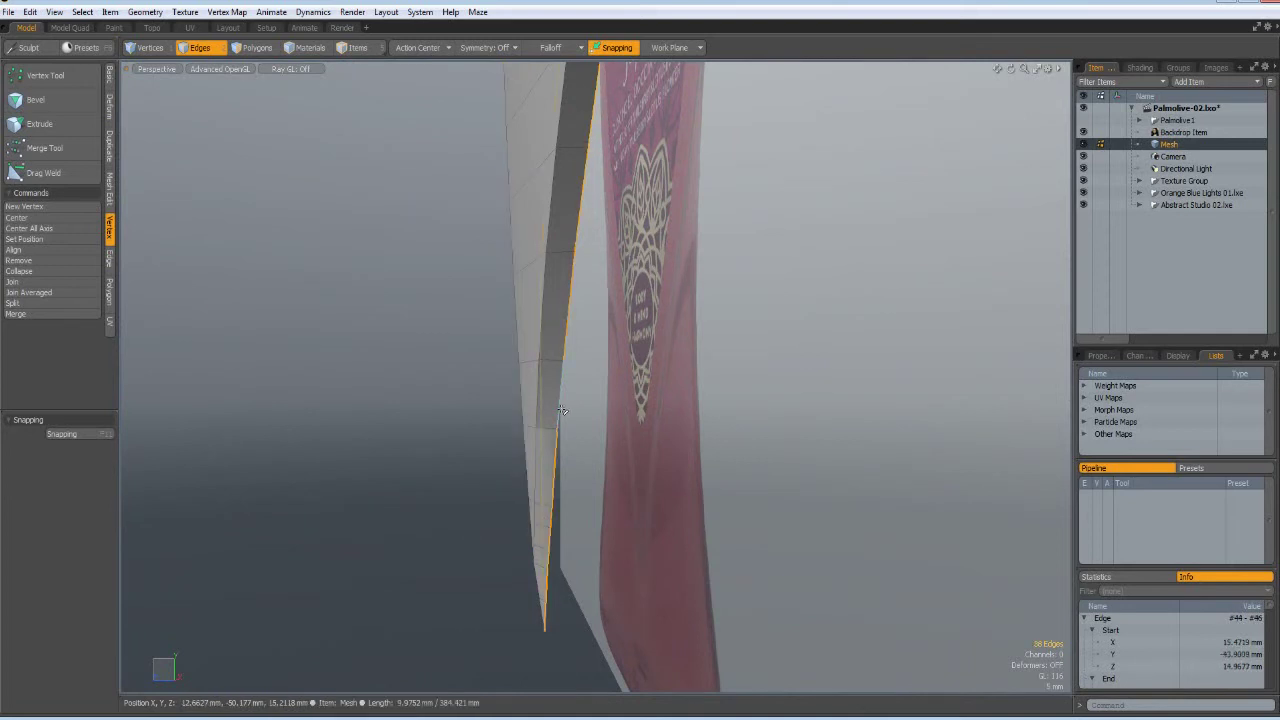
key(KP_3)
scroll(646, 388, down, 5)
alt+drag(714, 306, 643, 421)
scroll(508, 363, up, 2)
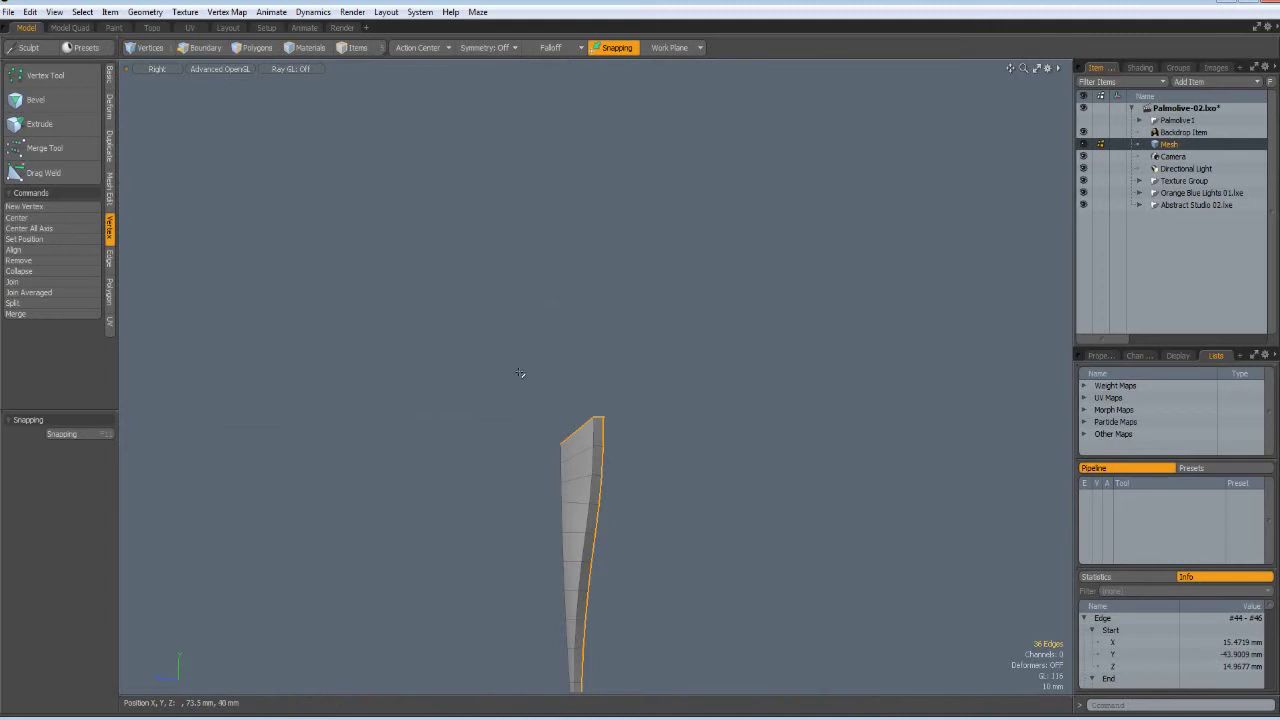
drag(486, 322, 665, 446)
ctrl+middle_drag(665, 446, 665, 446)
scroll(665, 446, up, 2)
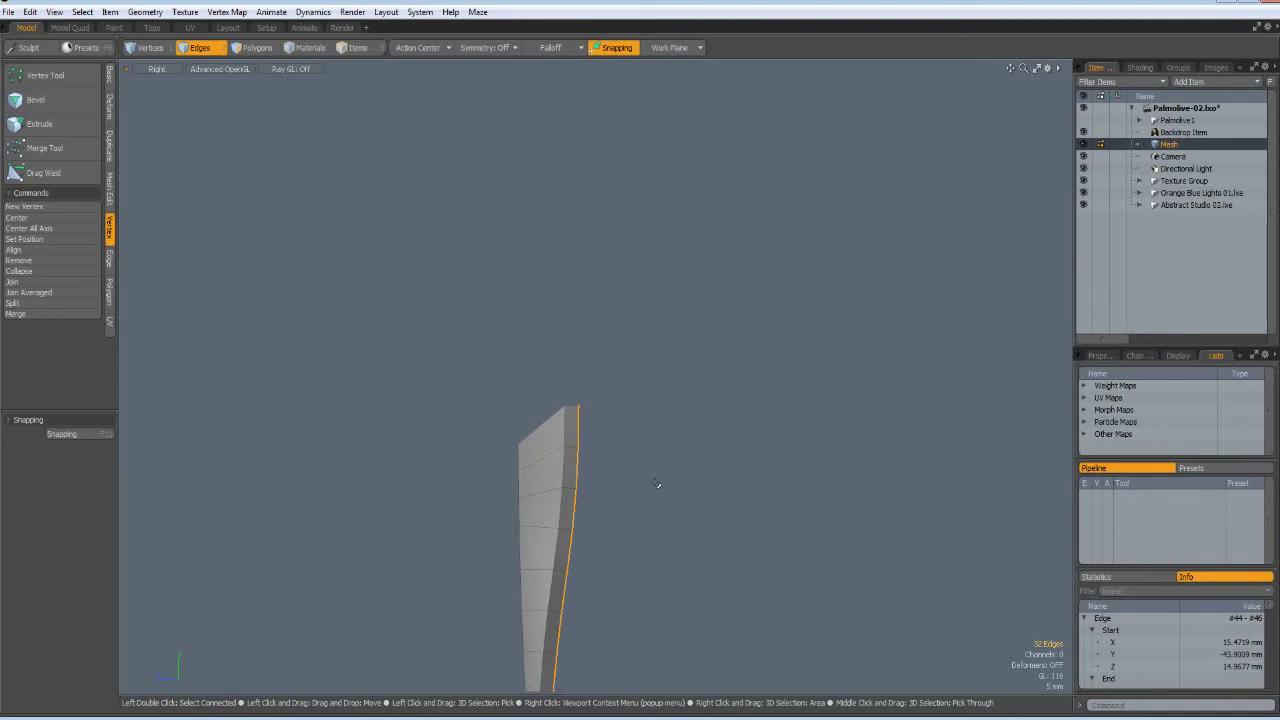
Extend the selected side outline edges backwards by -12.6 mm along Z with Edge Extend.
key(shift+x)
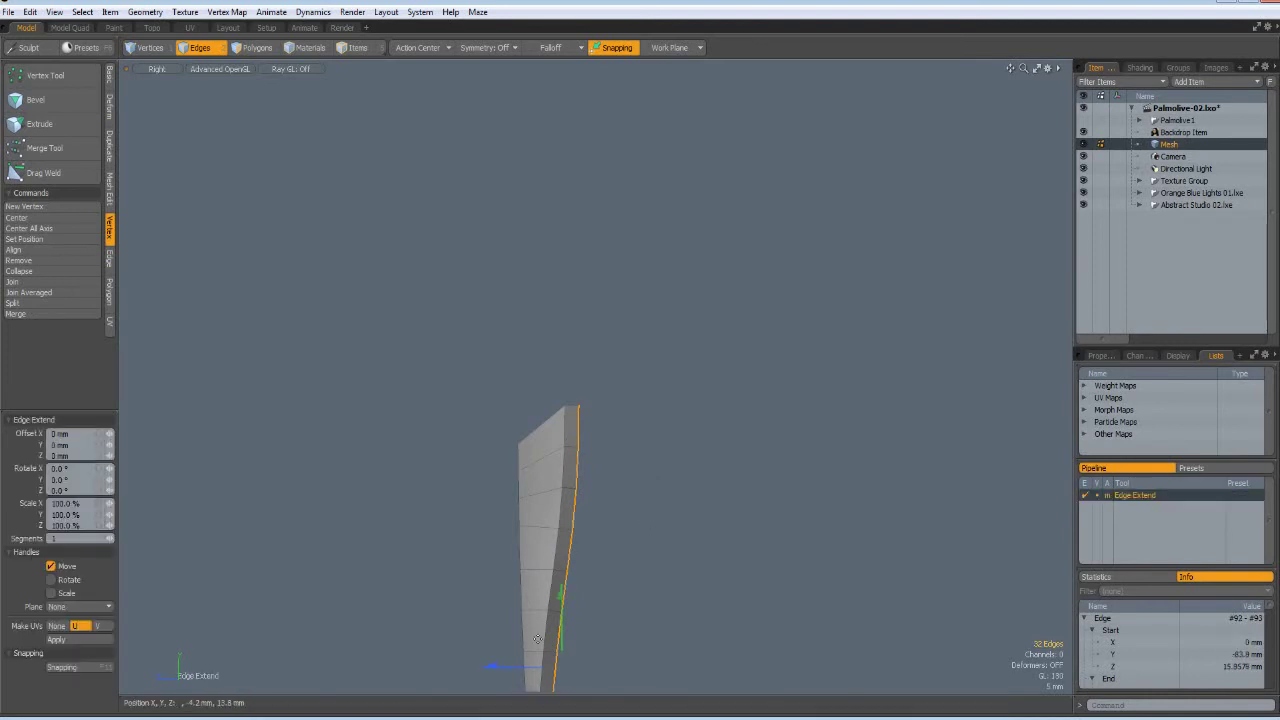
drag(497, 666, 529, 657)
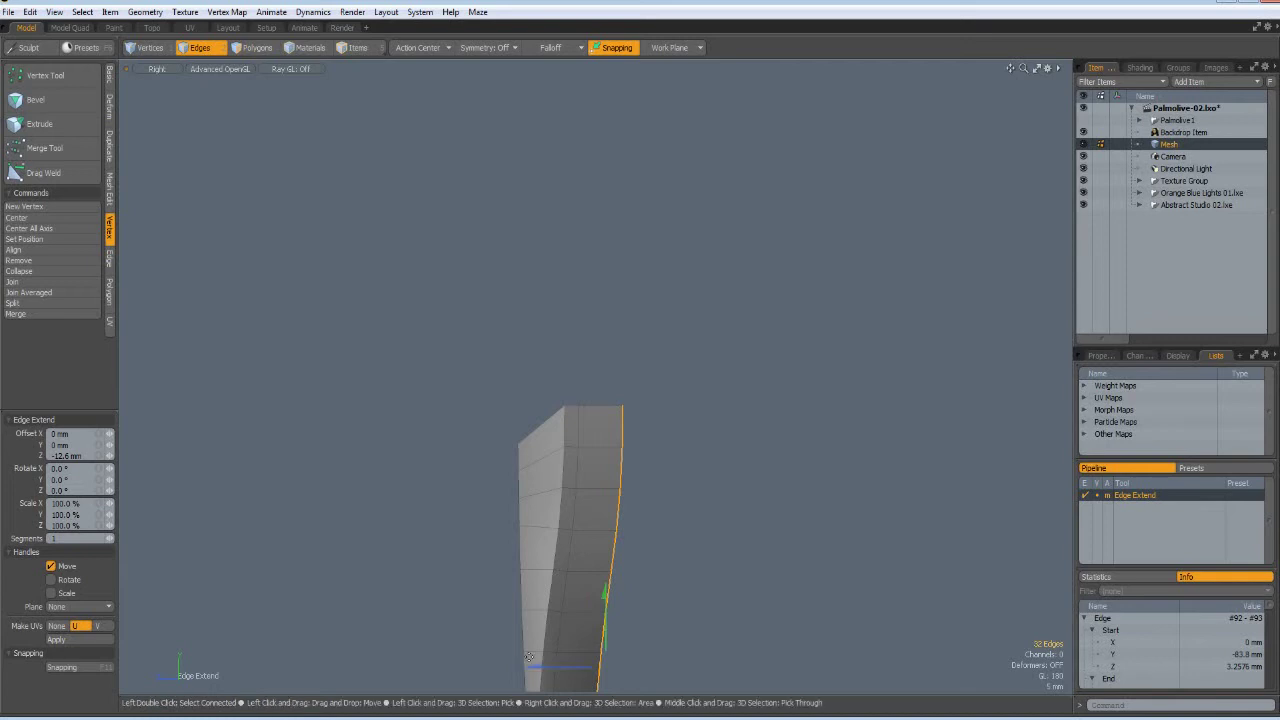
key(KP_3)
alt+shift+drag(758, 608, 732, 385)
key(KP_3)
alt+shift+drag(752, 464, 709, 401)
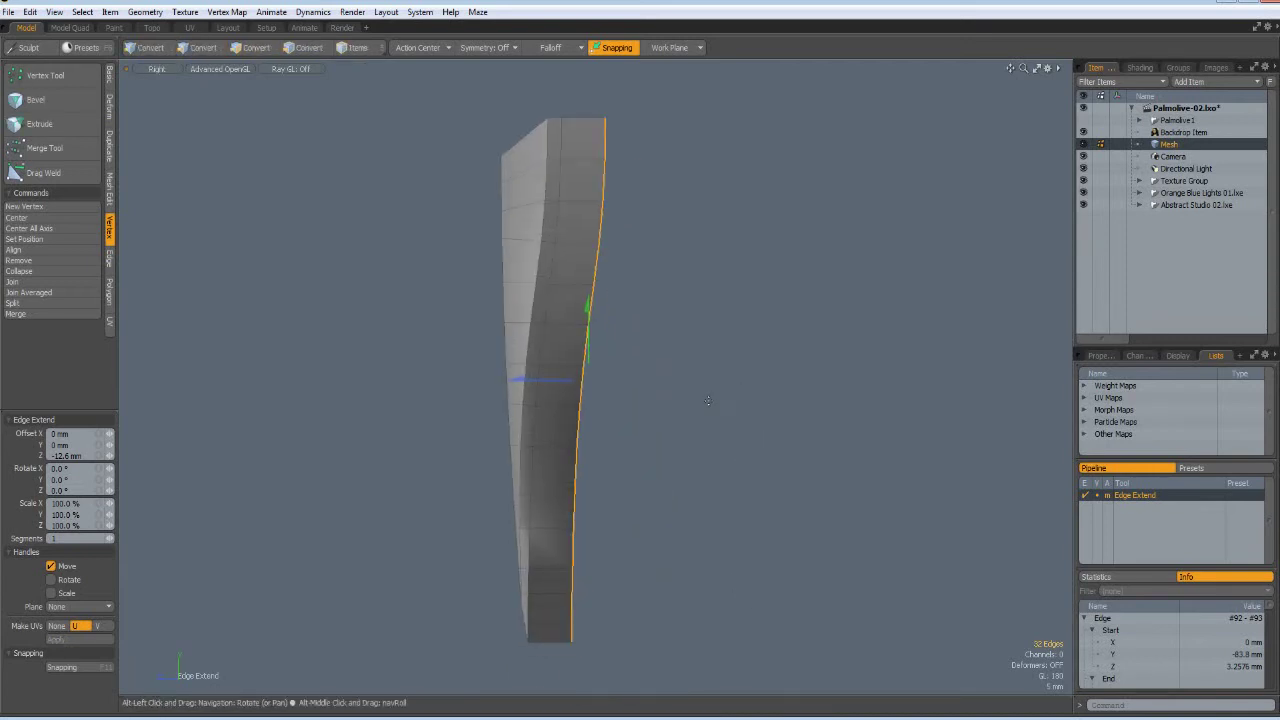
Flatten the extended edges by scaling them along Z into a straight line, and shift them slightly forward.
key(r)
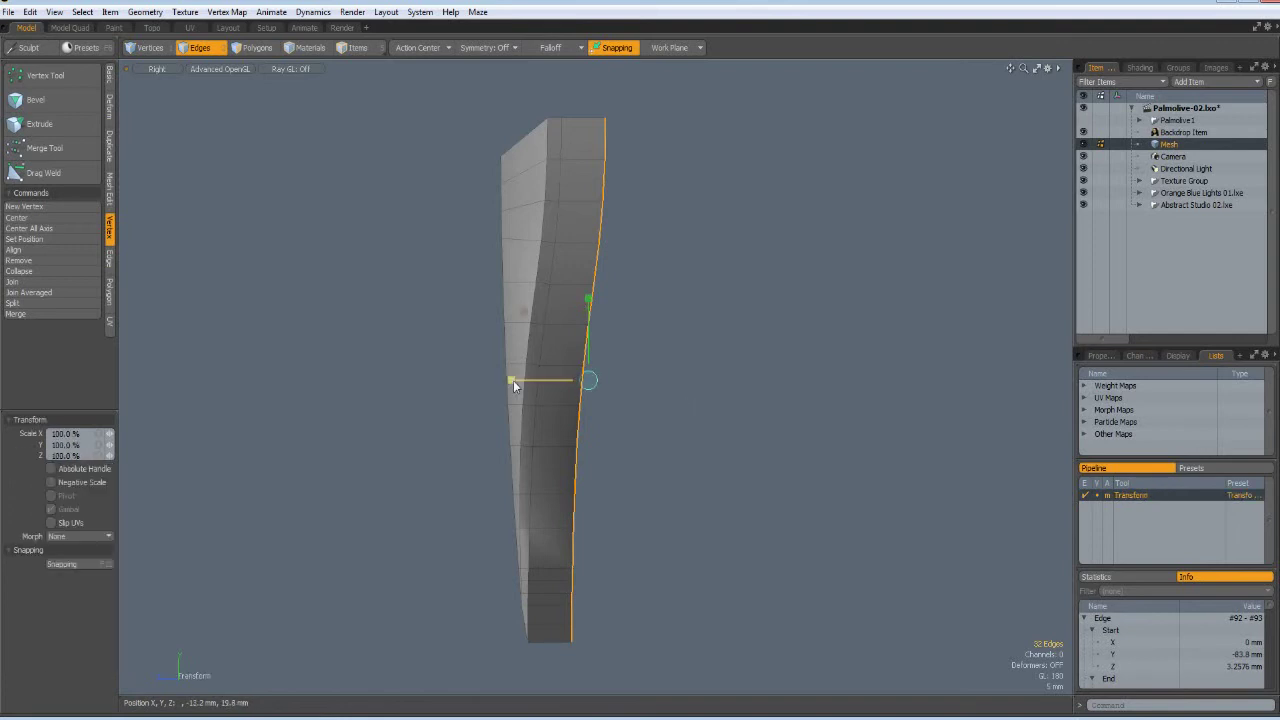
mouse_move(510, 381)
mouse_down()
mouse_move(590, 380)
mouse_move(506, 388)
mouse_up()
key(w)
key(space)
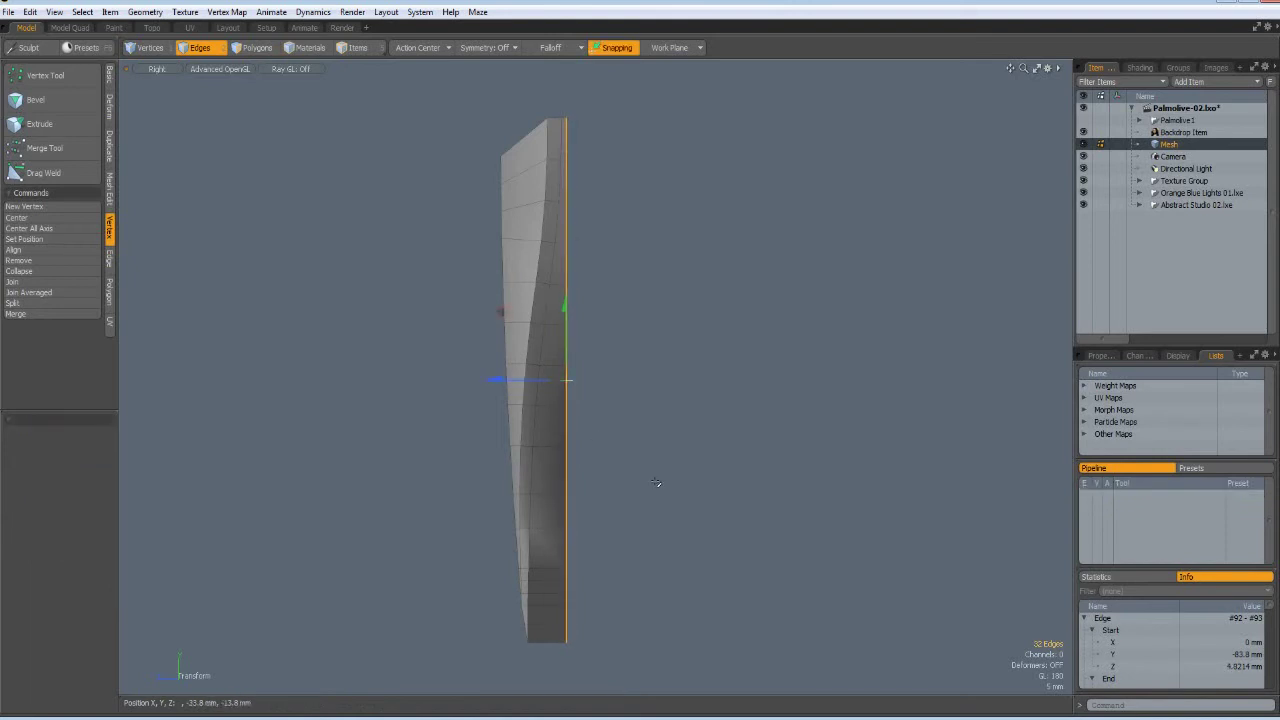
Cut the strip of extended side polygons out of the mesh and paste it into a new mesh item.
key(3)
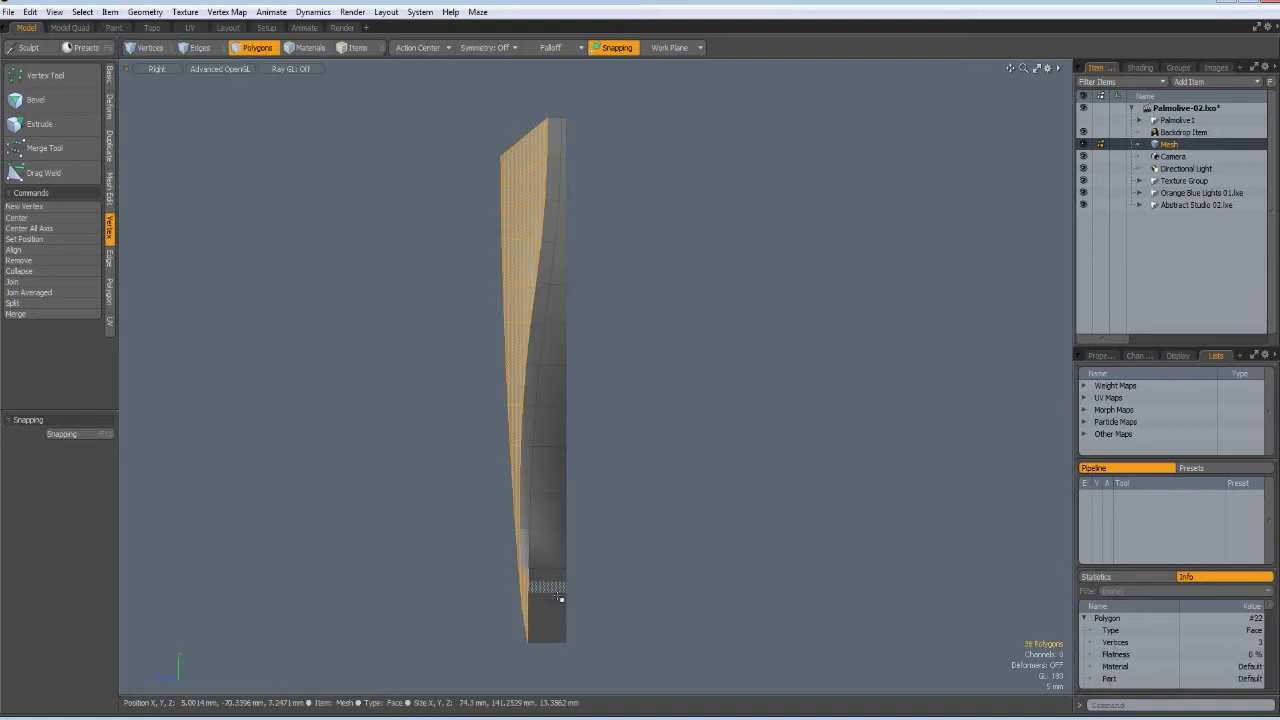
mouse_move(559, 609)
mouse_down()
mouse_move(554, 568)
mouse_move(557, 592)
mouse_up()
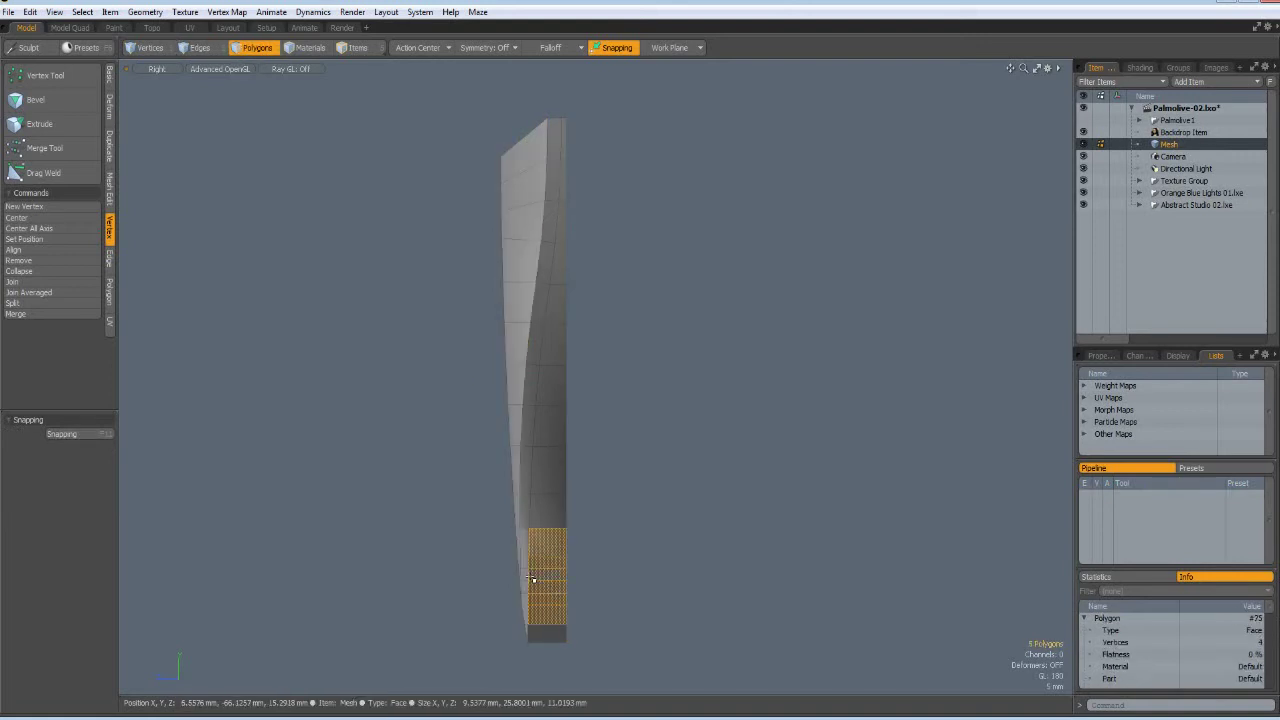
key(l)
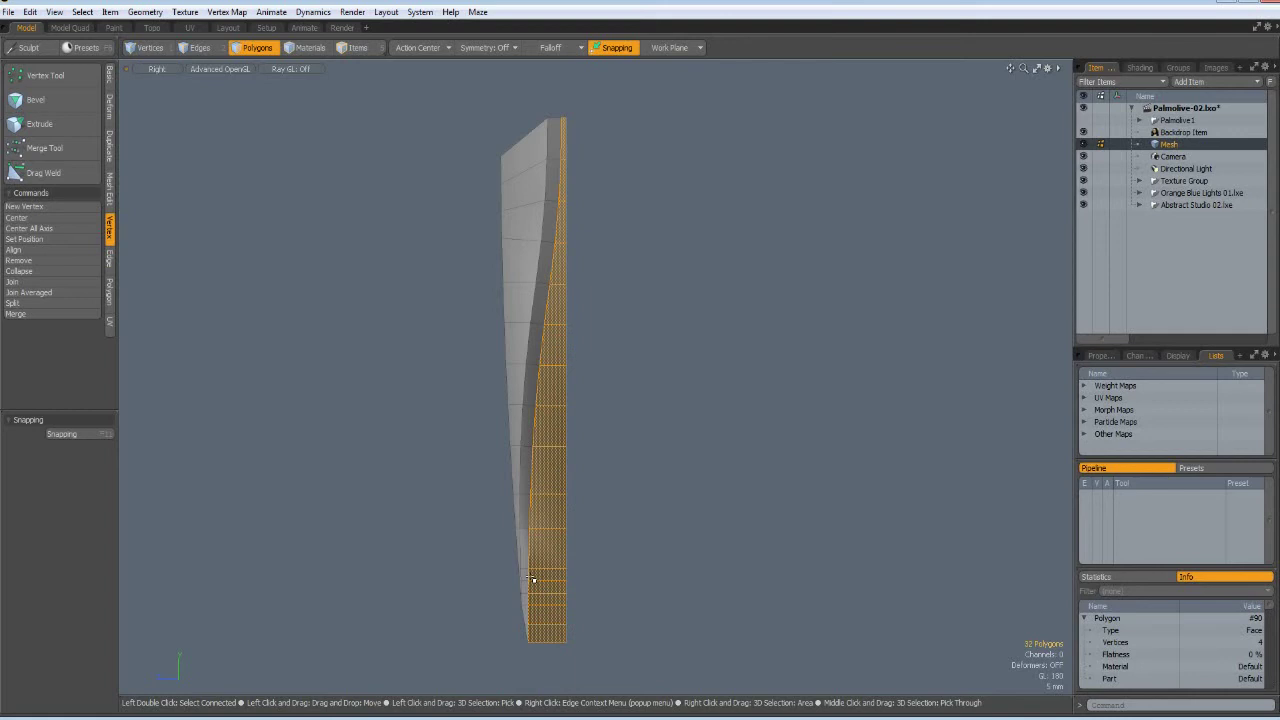
key(ctrl+x)
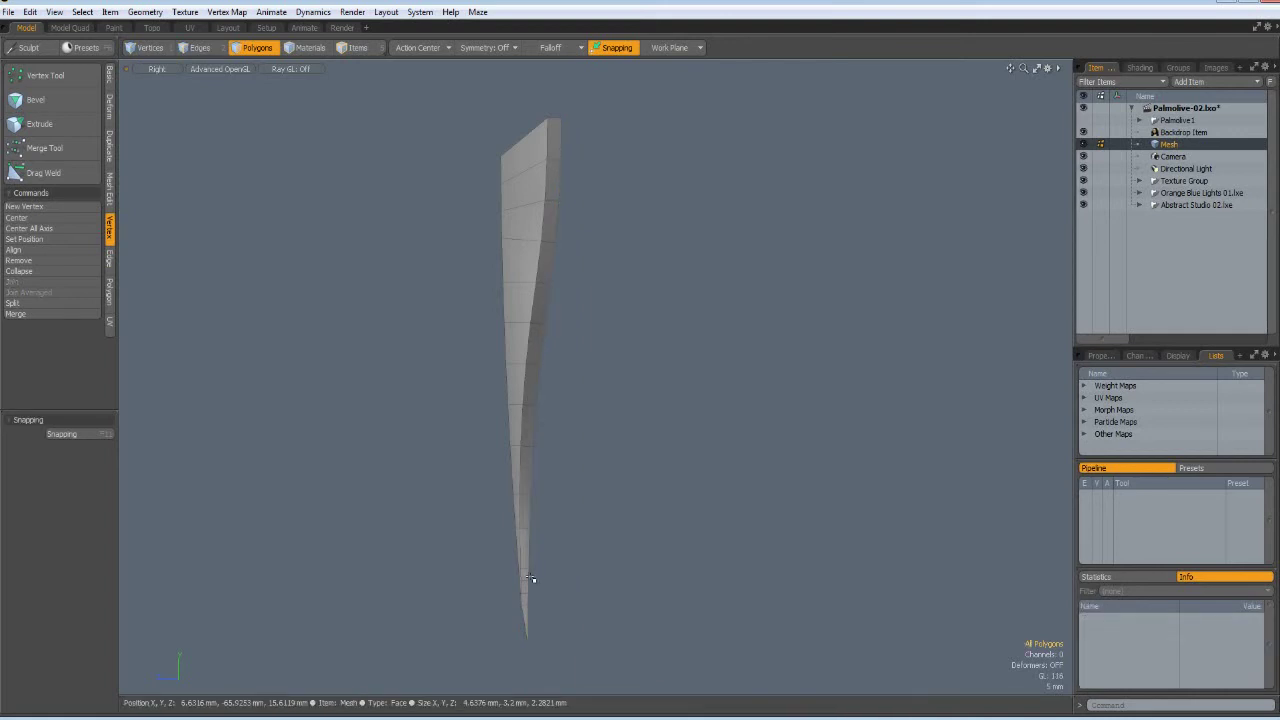
key(n)
key(f)
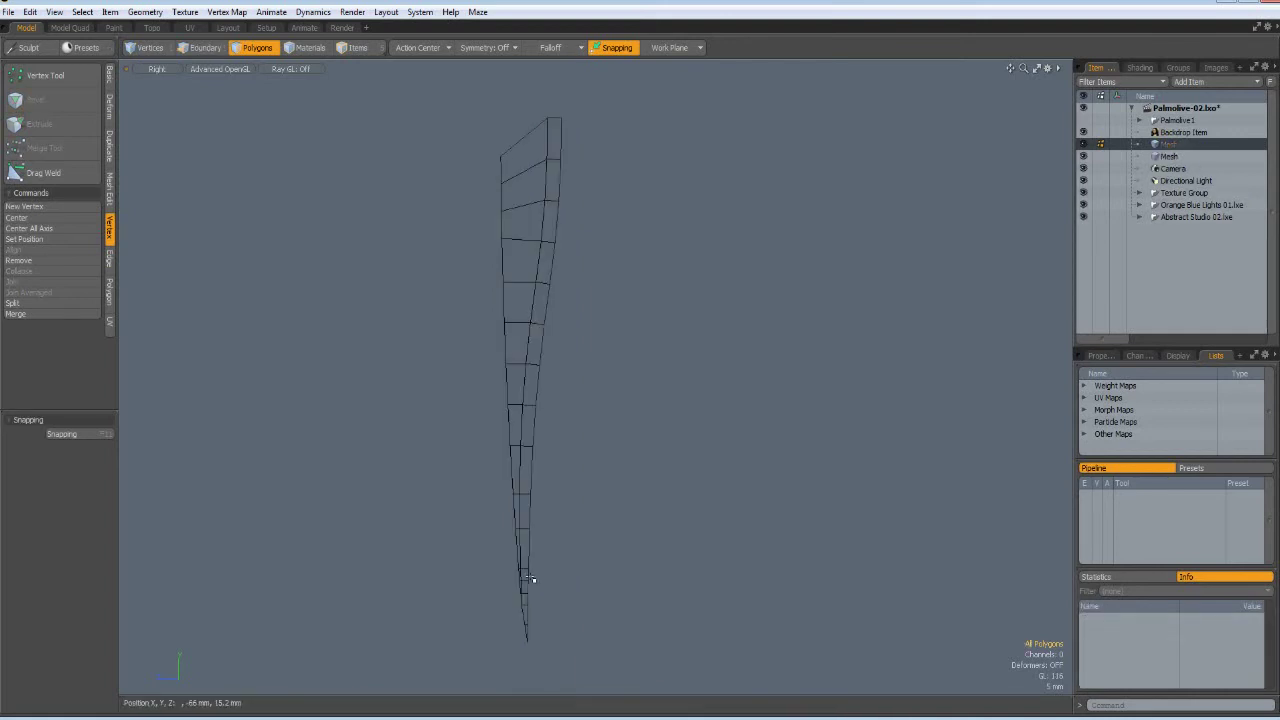
key(ctrl+v)
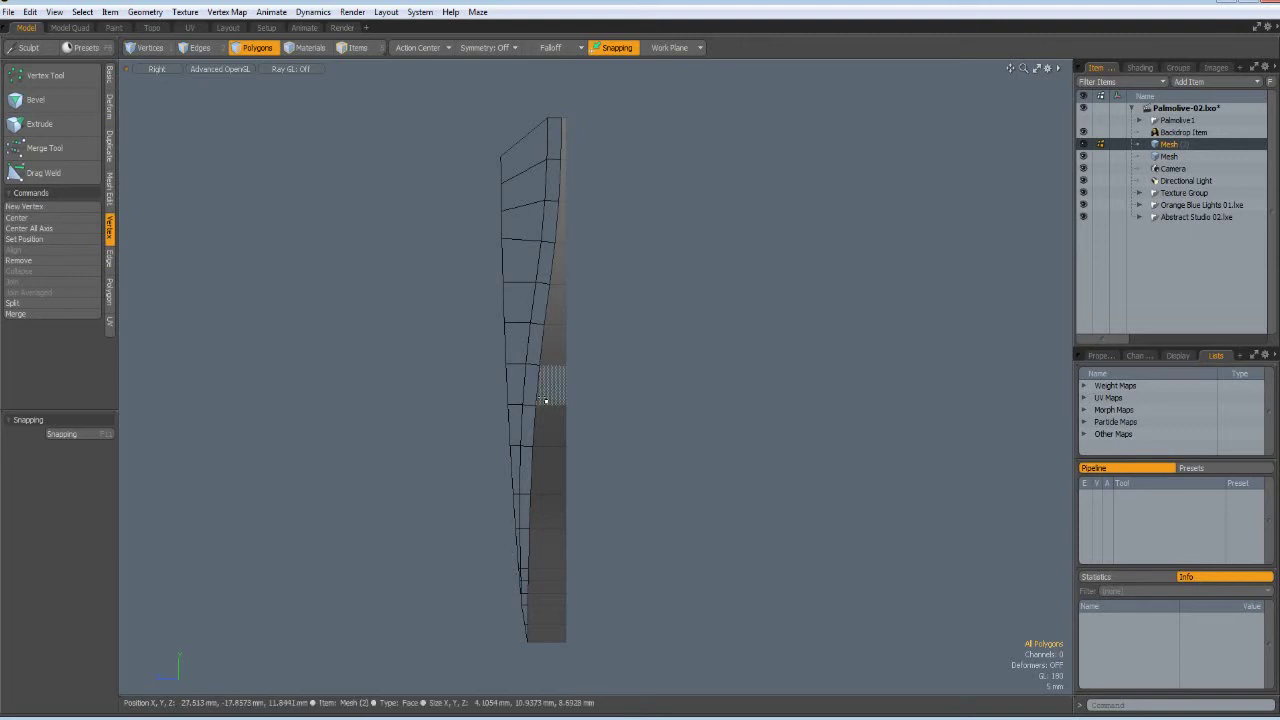
Select the pasted side strip and move it slightly backwards along Z to leave a small gap behind the label area.
double_click(554, 351)
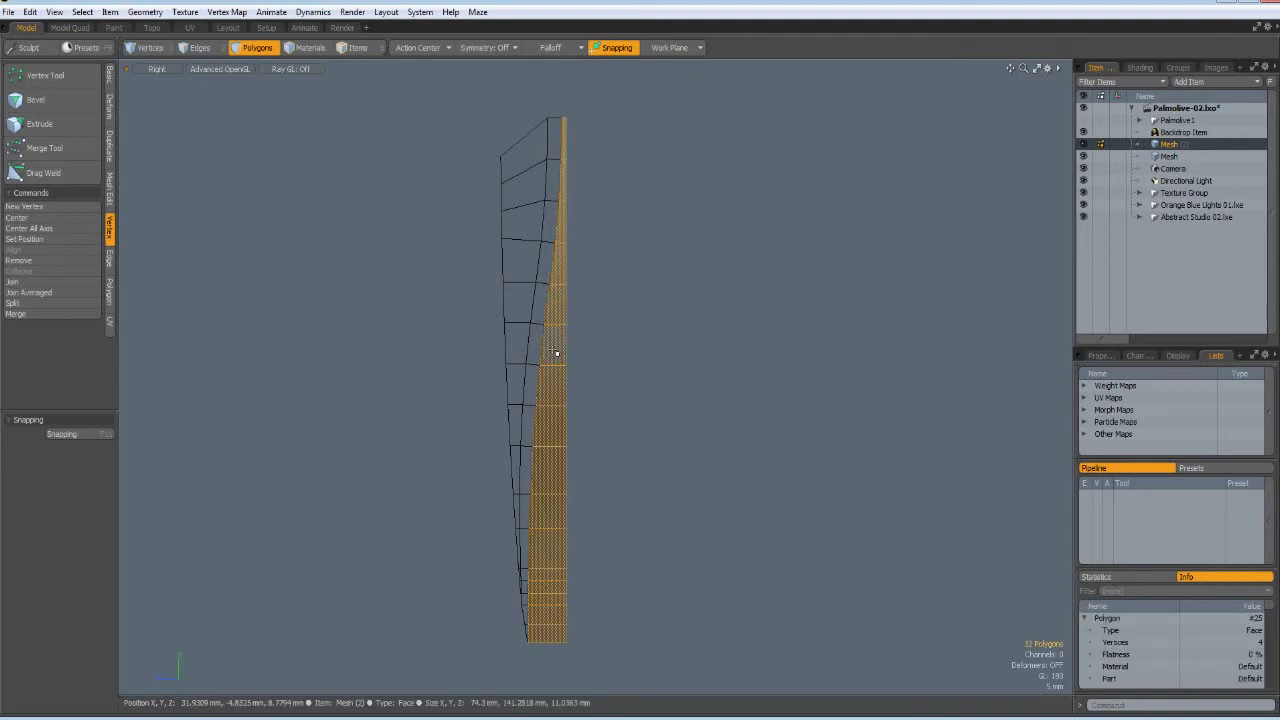
key(w)
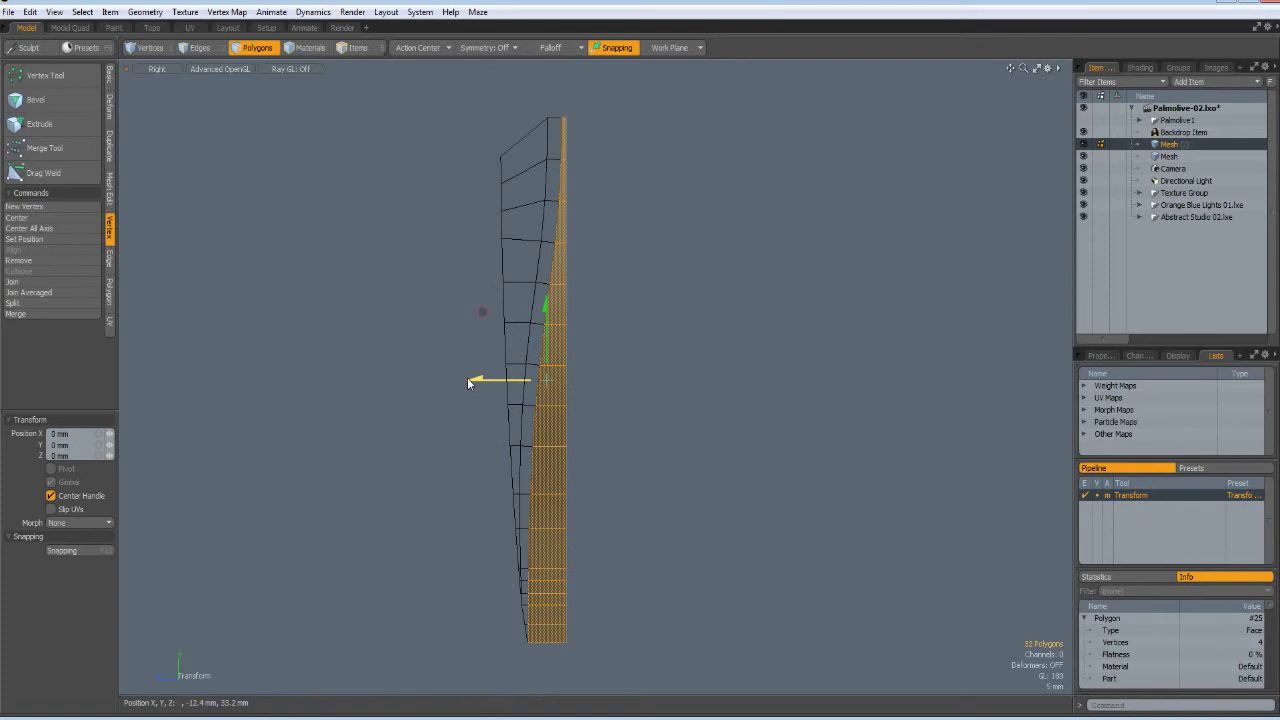
drag(470, 380, 477, 381)
key(space)
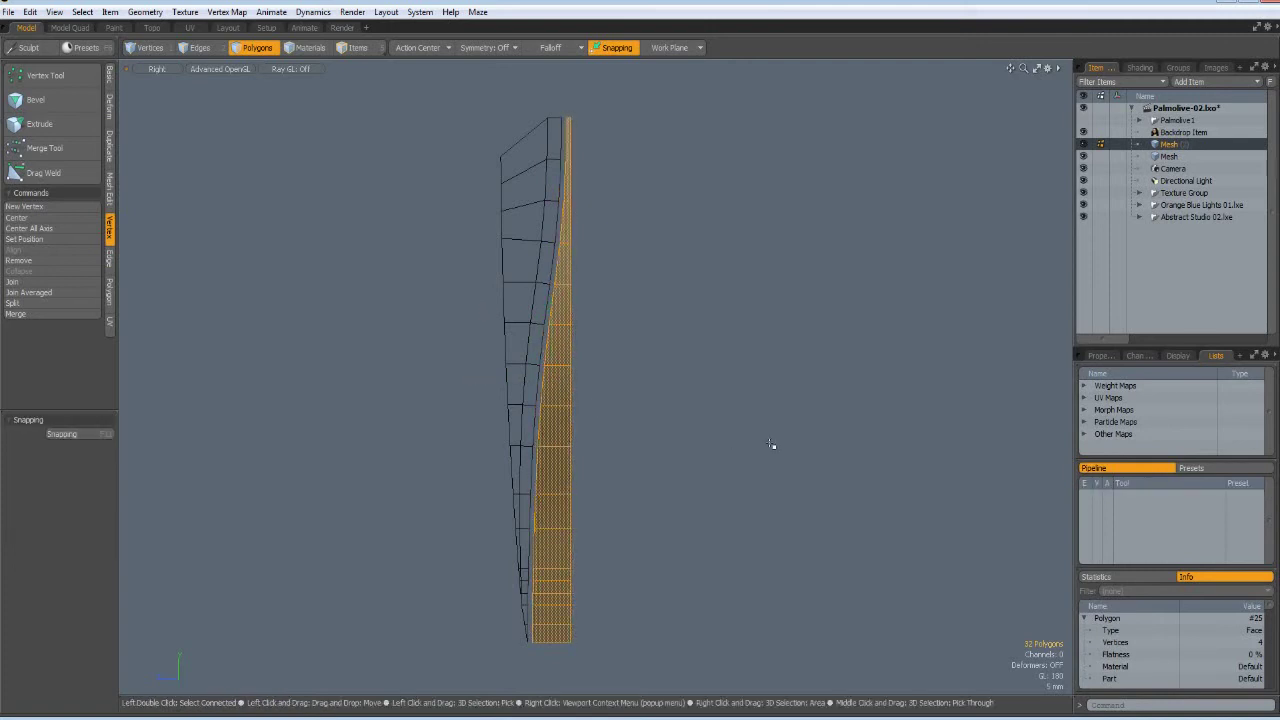
Rename the original mesh item containing the label area as Bottle.
click(1172, 157)
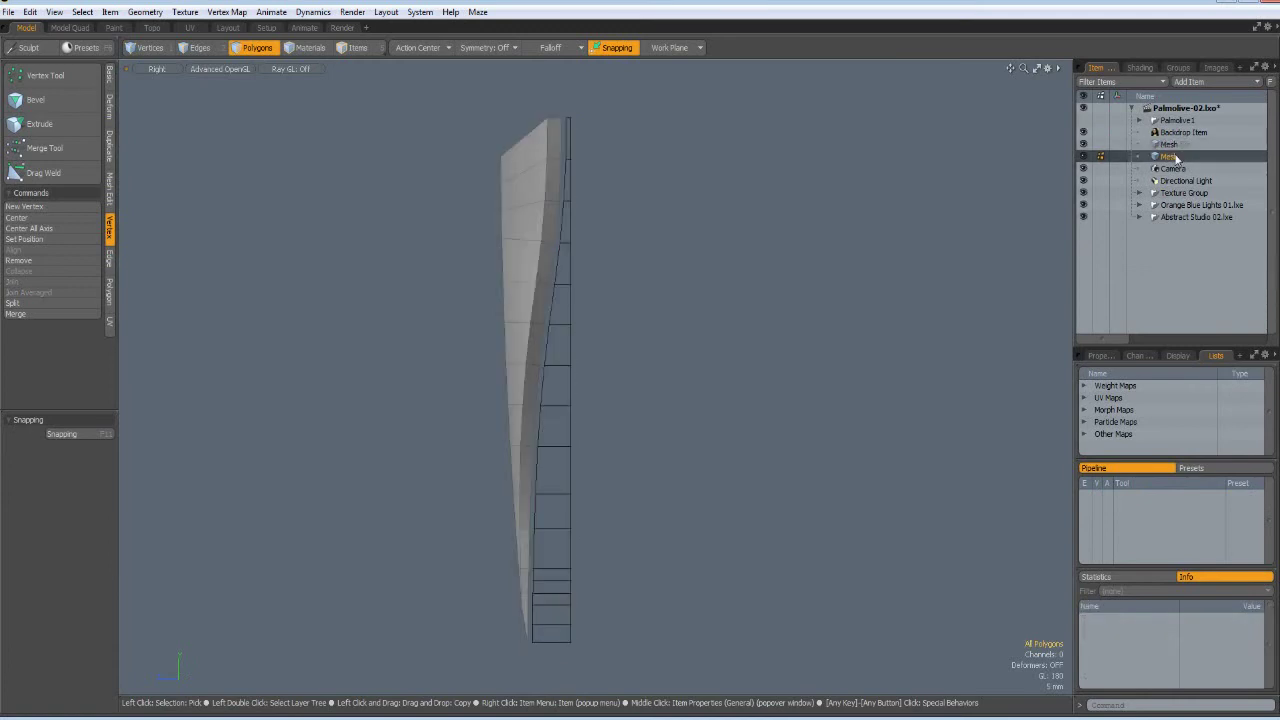
double_click(1176, 157)
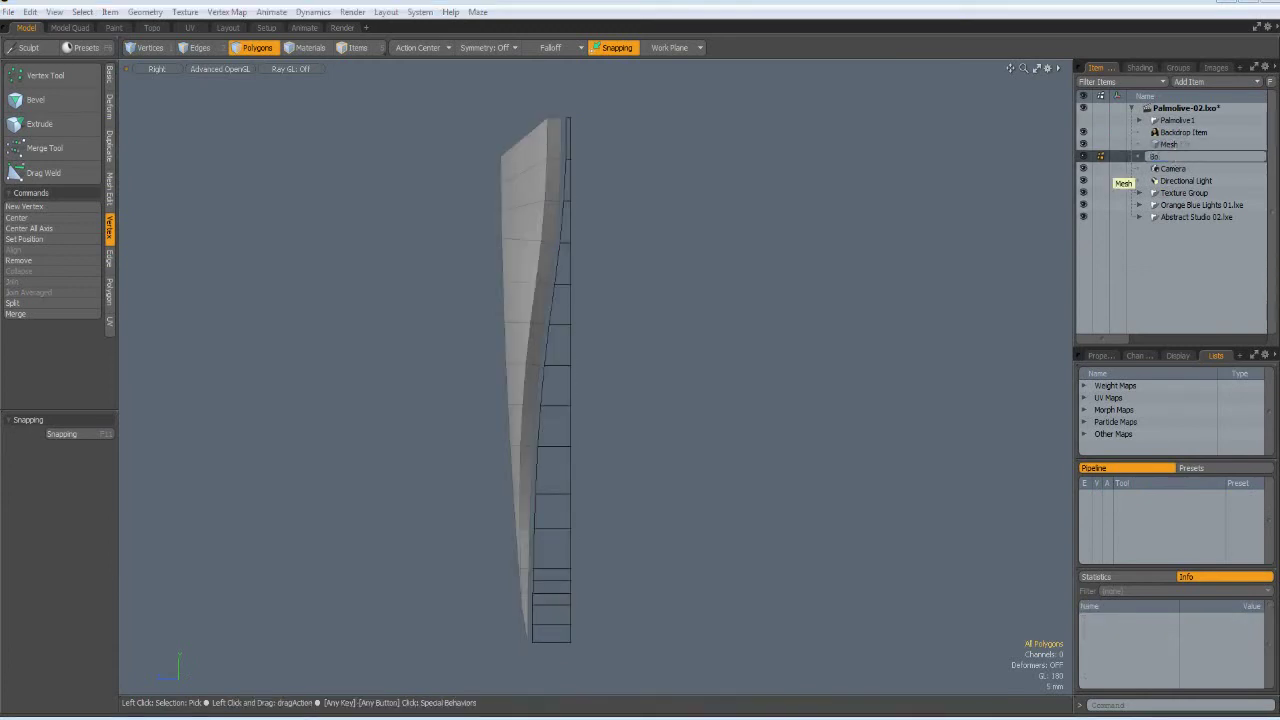
key(Return)
Rename the mesh item holding the separated side strip as Temp.
click(1169, 146)
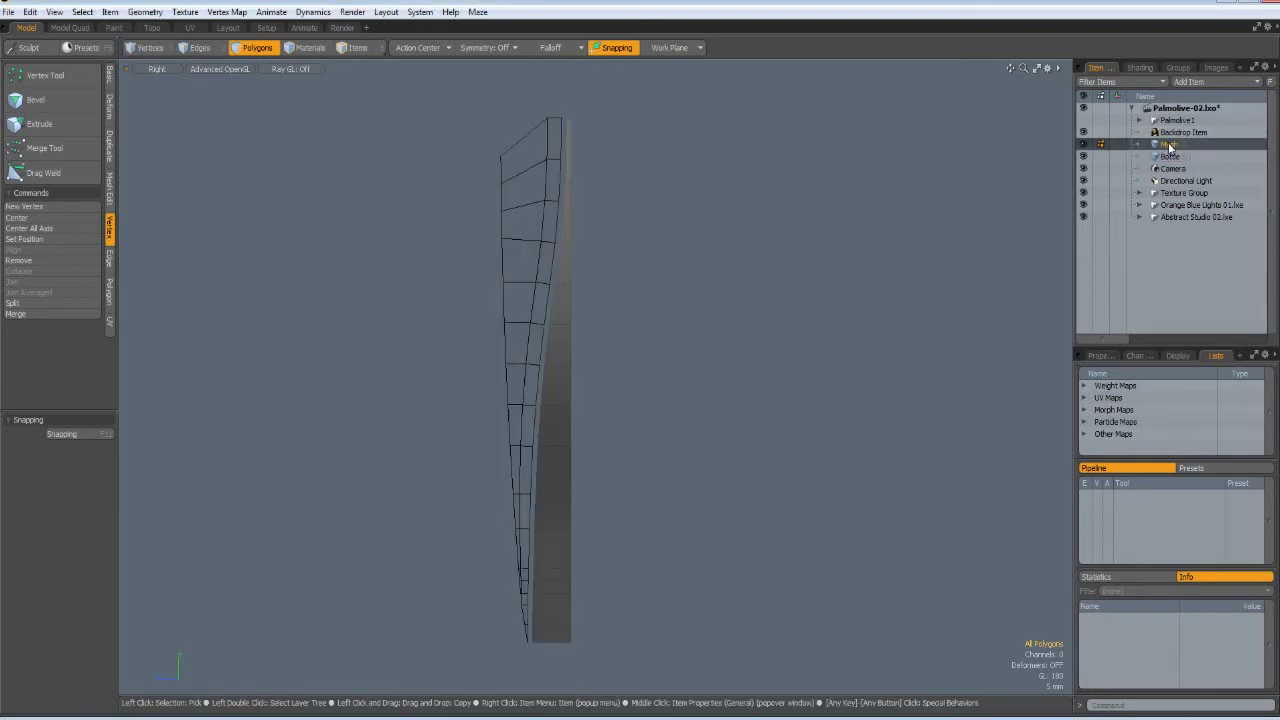
double_click(1169, 146)
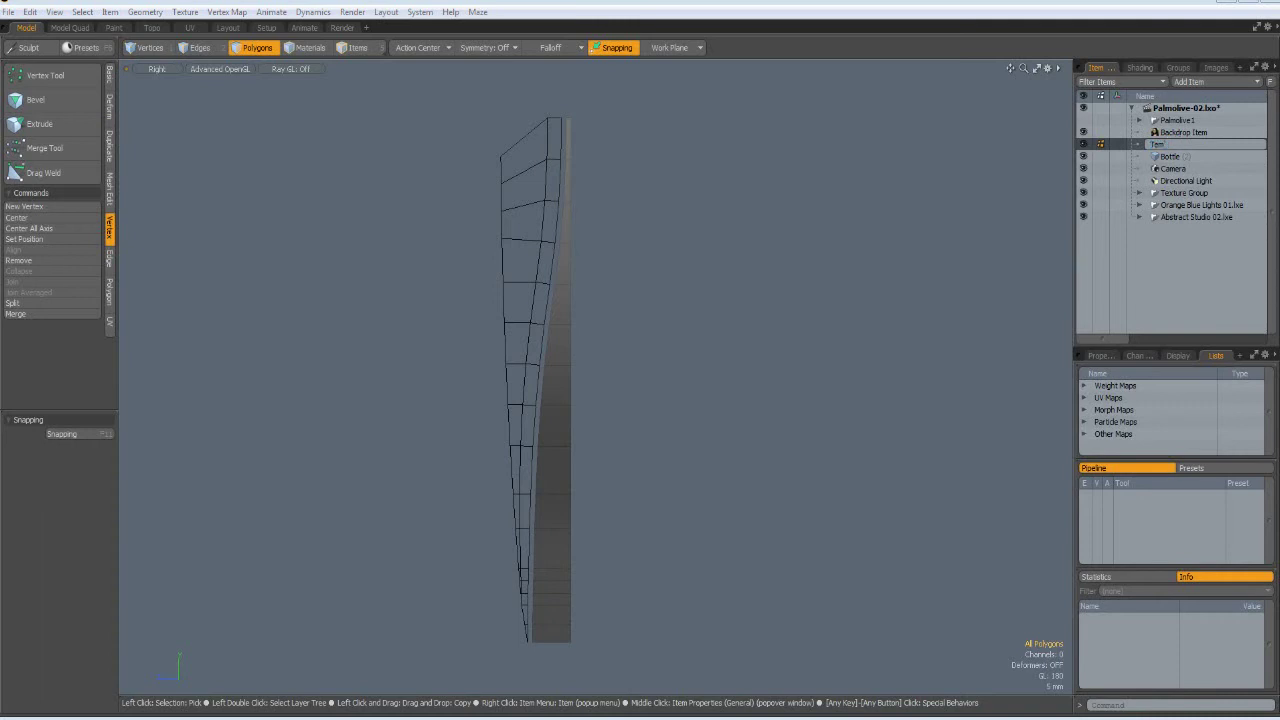
key(Return)
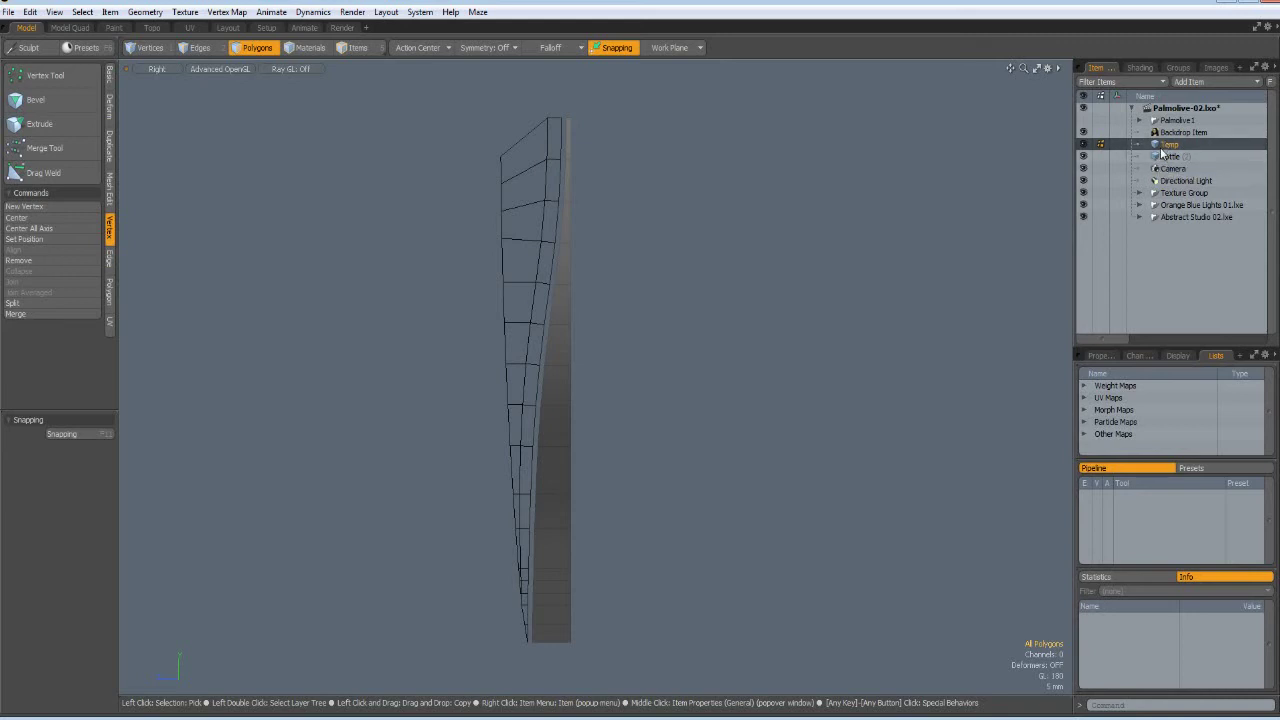
In the front view, move the strip's lowest tip vertices about 13.6 mm down to the bottle's base in the backdrop.
key(KP_1)
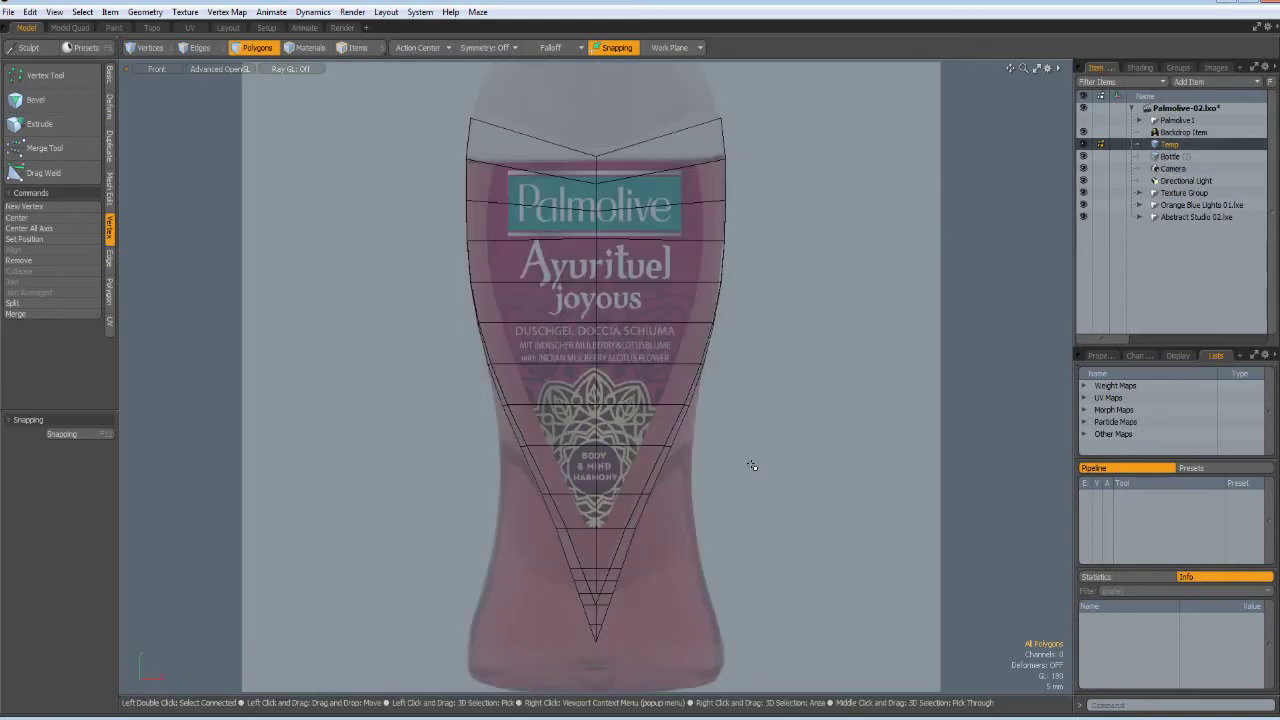
middle_drag(757, 563, 767, 534)
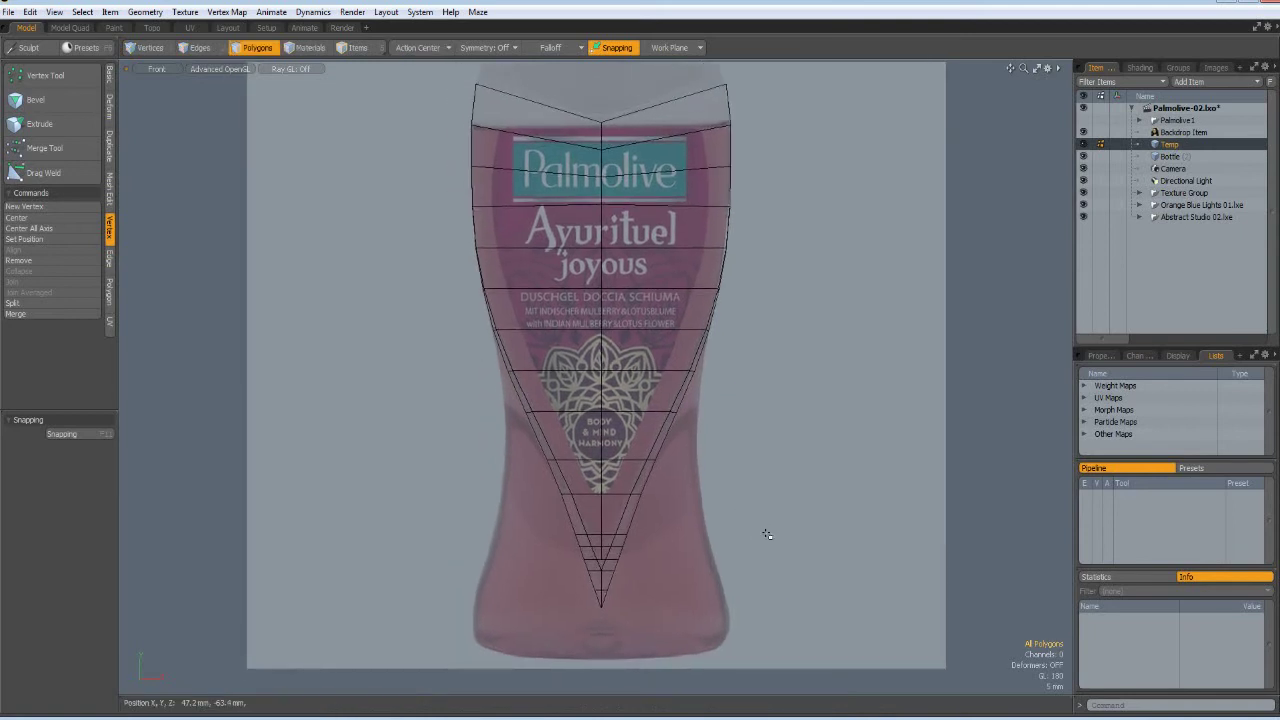
alt+drag(673, 629, 669, 581)
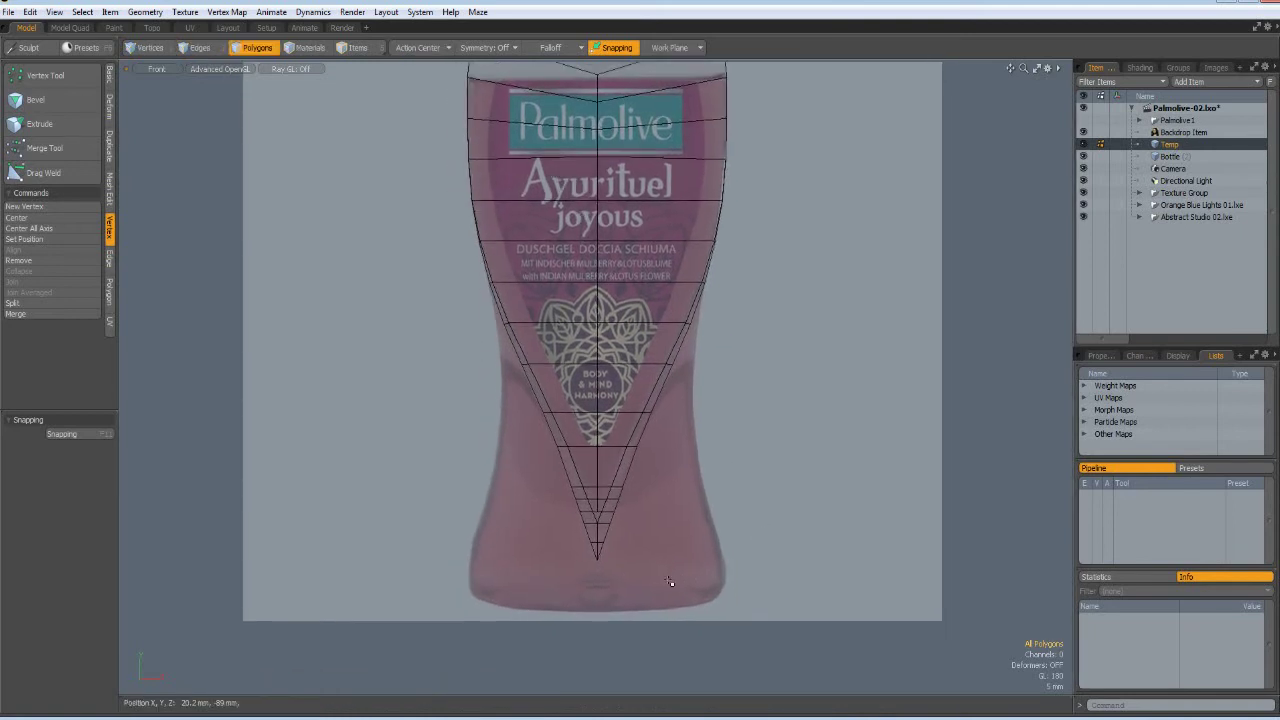
key(1)
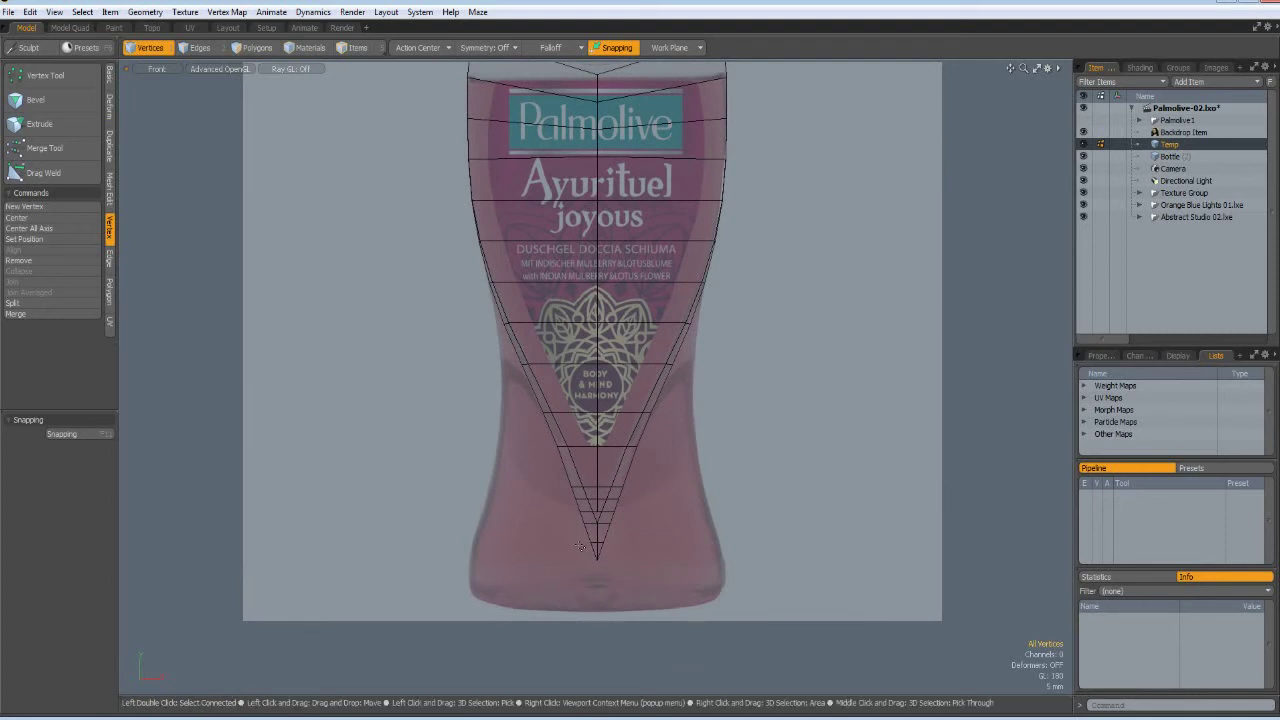
right_drag(580, 546, 625, 587)
key(w)
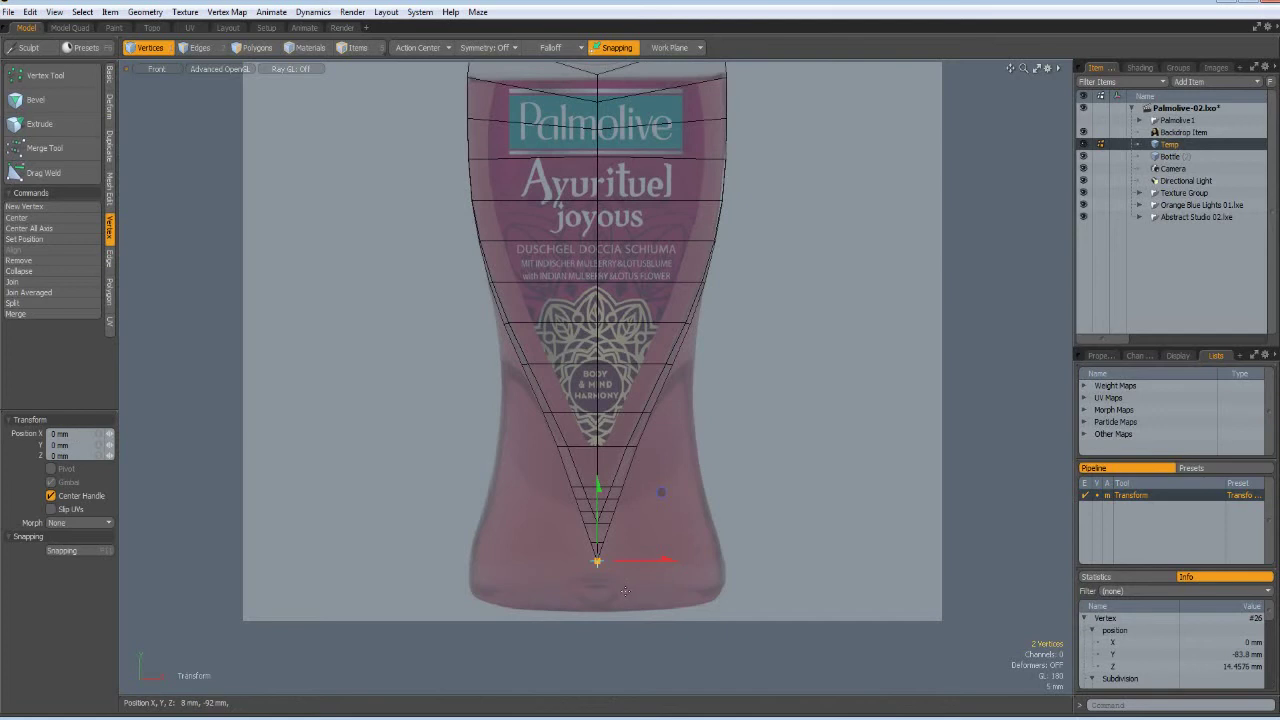
drag(599, 480, 597, 530)
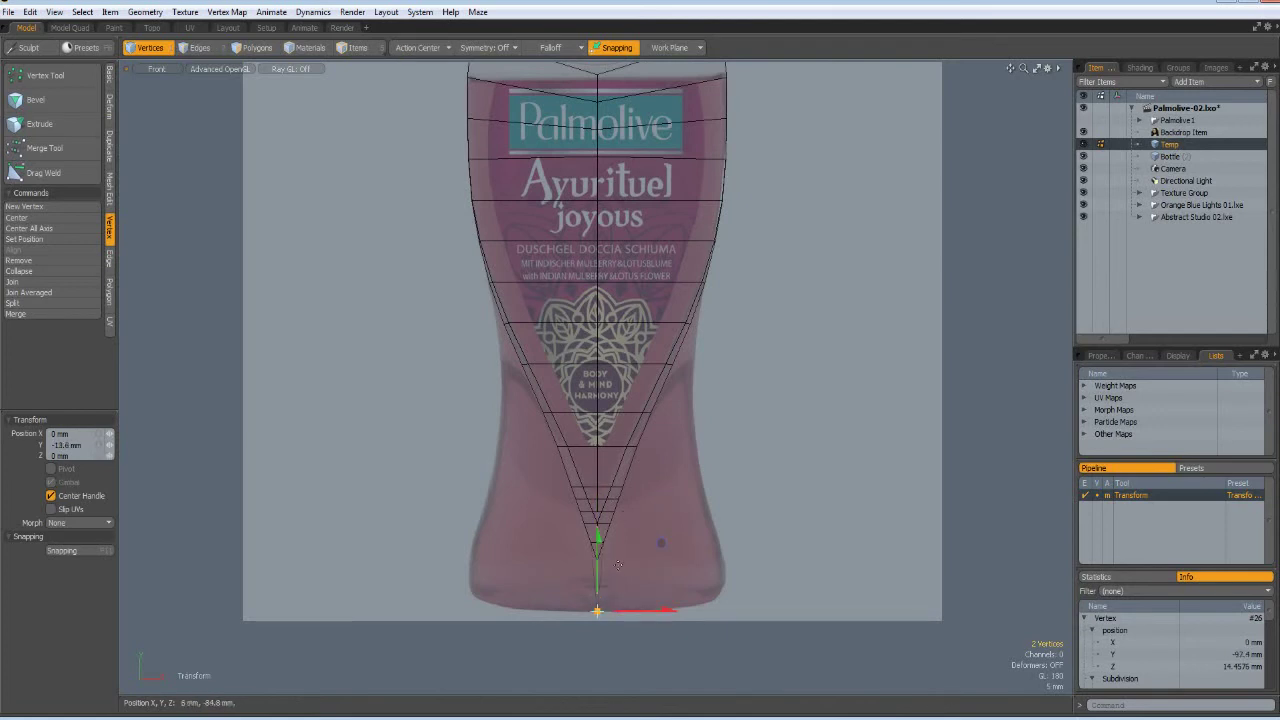
Turn on X symmetry and move the vertex pair just above the strip's tip outward and down onto the bottle's base outline.
scroll(615, 565, up, 3)
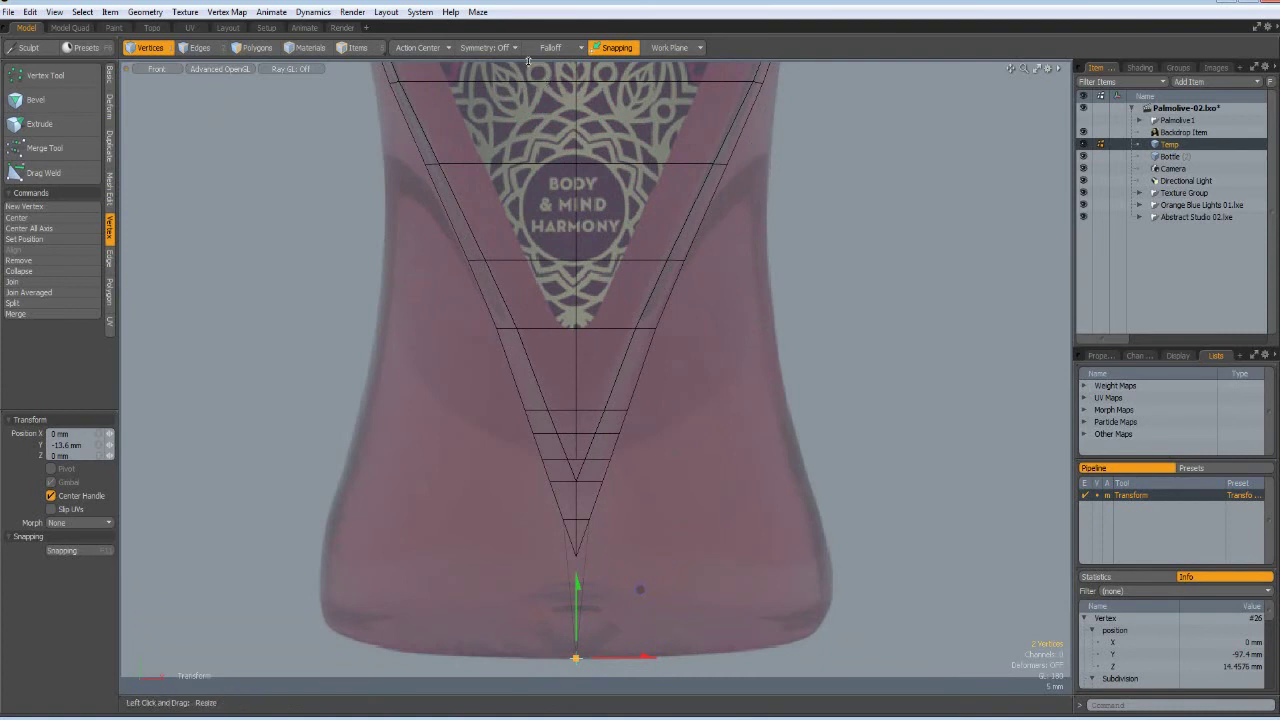
click(497, 47)
click(501, 58)
drag(579, 513, 590, 535)
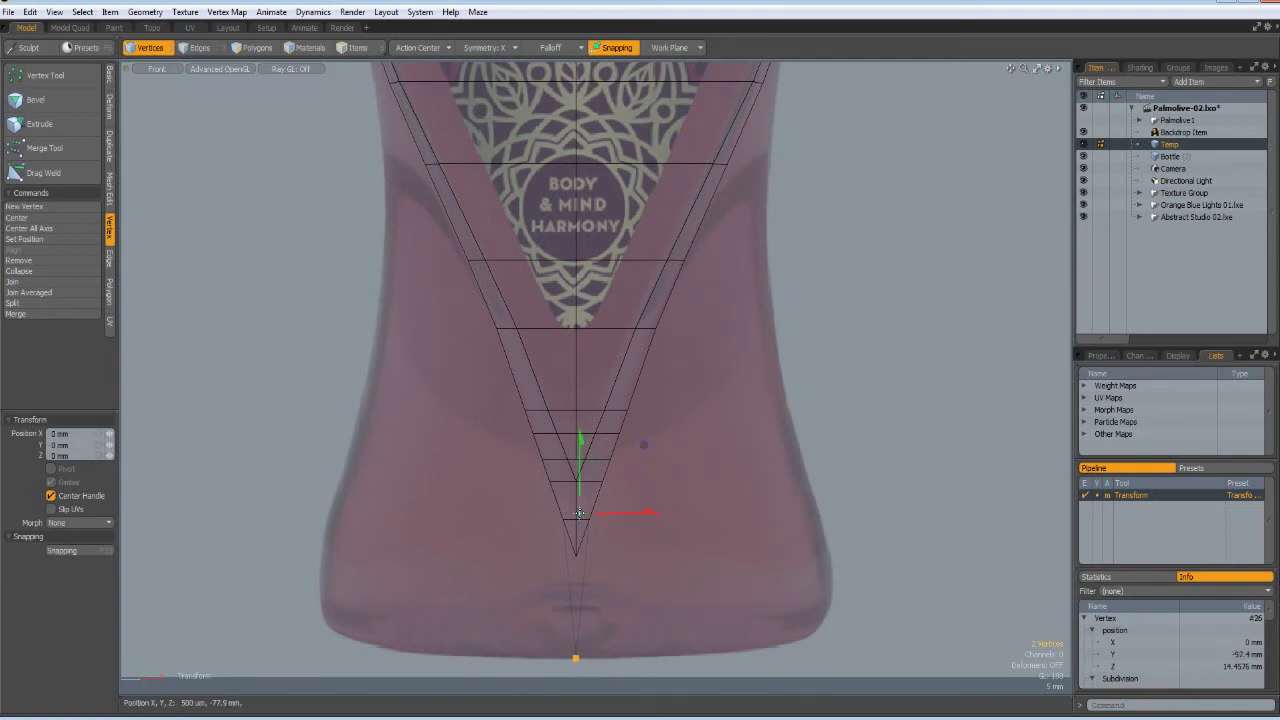
key(ctrl+z)
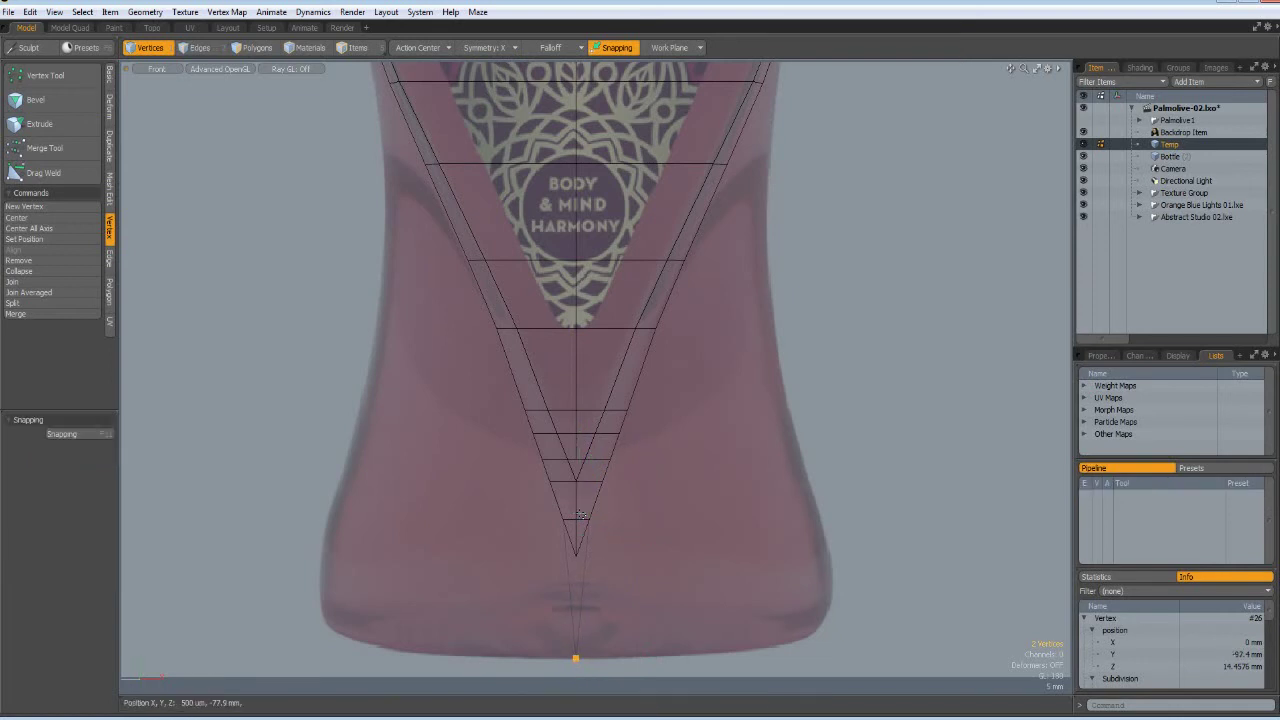
drag(580, 514, 609, 551)
key(w)
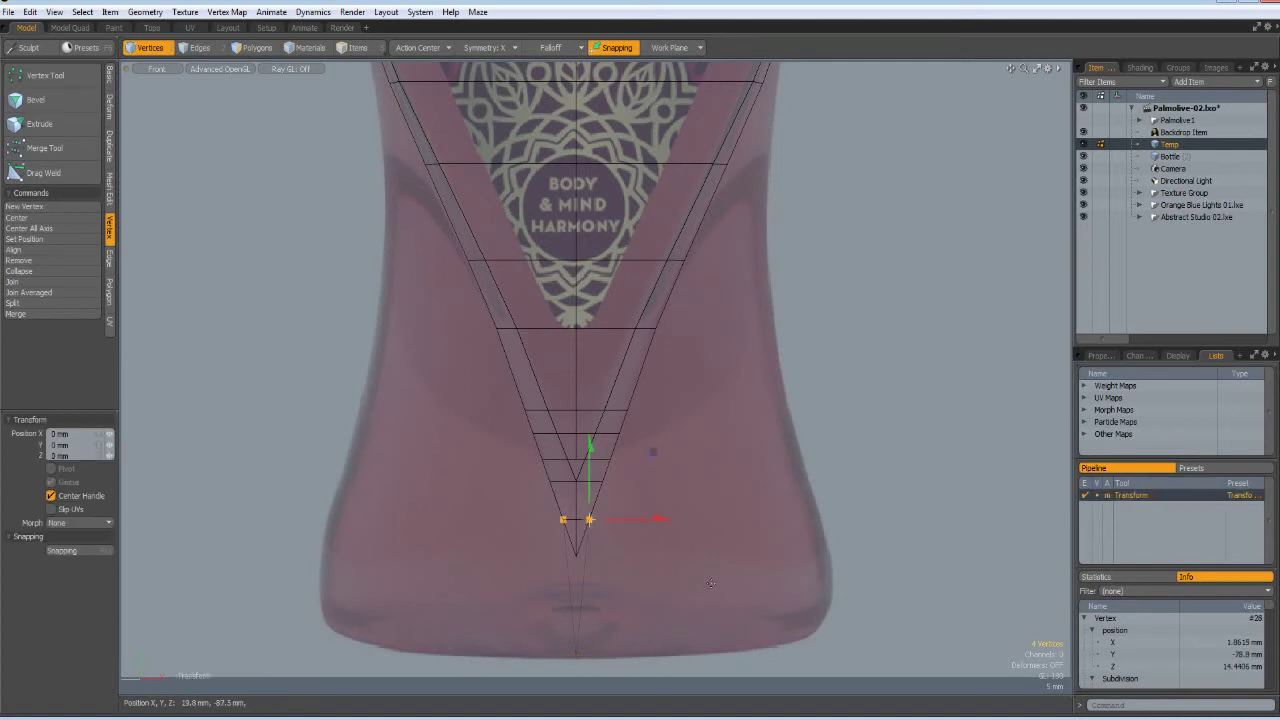
drag(649, 564, 736, 696)
key(q)
Move the next two vertex pairs of the strip outward and down onto the bottle's rounded bottom corners.
middle_drag(588, 462, 625, 502)
key(w)
drag(663, 513, 855, 658)
key(q)
key(w)
drag(773, 552, 782, 568)
key(q)
middle_drag(594, 449, 636, 490)
key(w)
drag(692, 477, 916, 620)
Move the following three vertex pairs outward onto the flared lower side outlines of the bottle in the backdrop.
key(q)
middle_drag(602, 426, 642, 460)
key(w)
drag(690, 455, 898, 548)
key(q)
middle_drag(609, 400, 660, 432)
key(w)
drag(665, 378, 820, 356)
key(q)
middle_drag(636, 316, 674, 356)
key(w)
drag(693, 298, 807, 284)
Move the two vertex pairs beside the label's lower part outward onto the bottle's narrow waist outline.
key(space)
middle_drag(662, 252, 702, 280)
key(w)
drag(718, 235, 805, 230)
key(q)
middle_drag(707, 147, 749, 182)
key(w)
drag(763, 140, 683, 497)
Shift the vertex pair just above the waist 2.2 mm outward in X and 100 um down in Y to match the outline.
key(q)
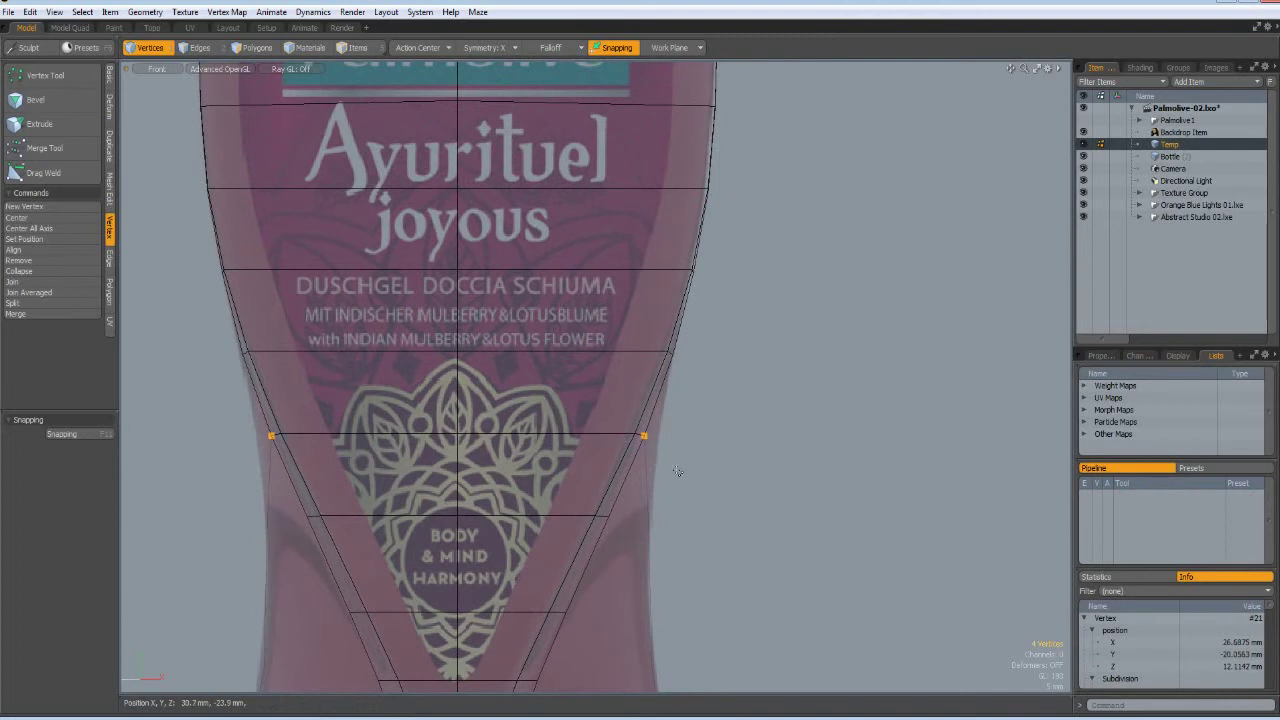
key(w)
scroll(680, 360, up, 5)
scroll(680, 360, down, 5)
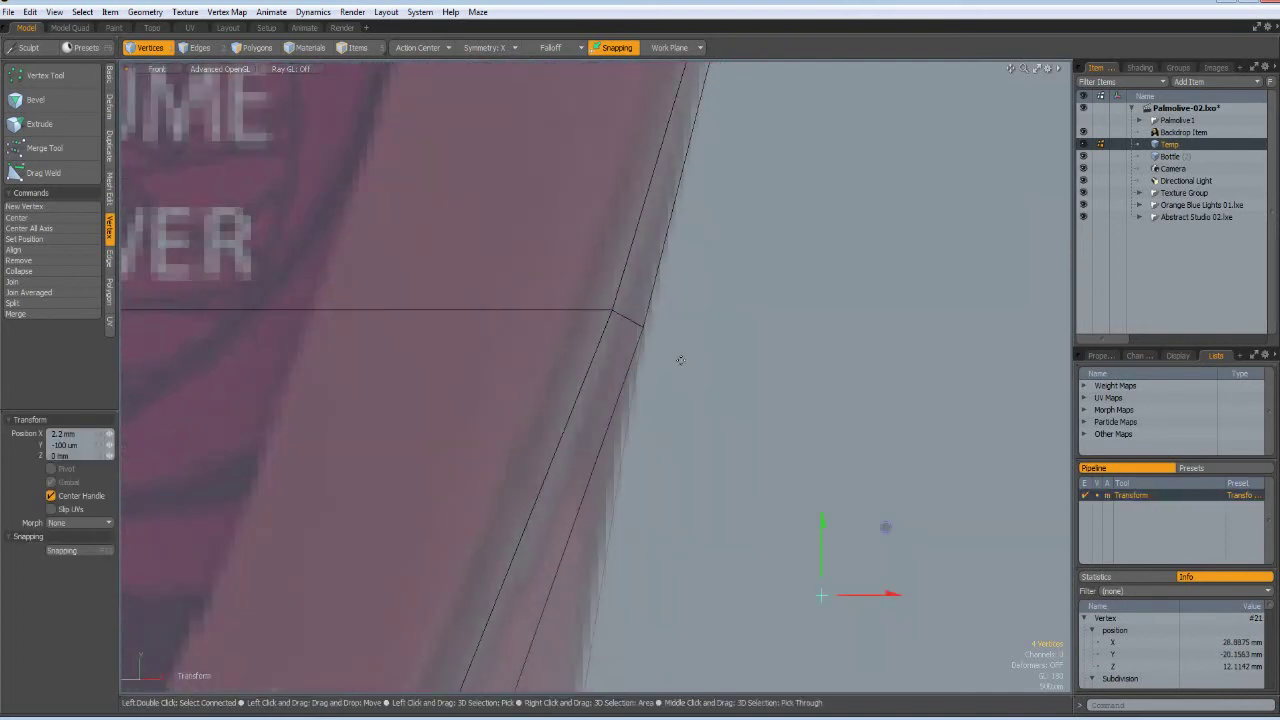
key(space)
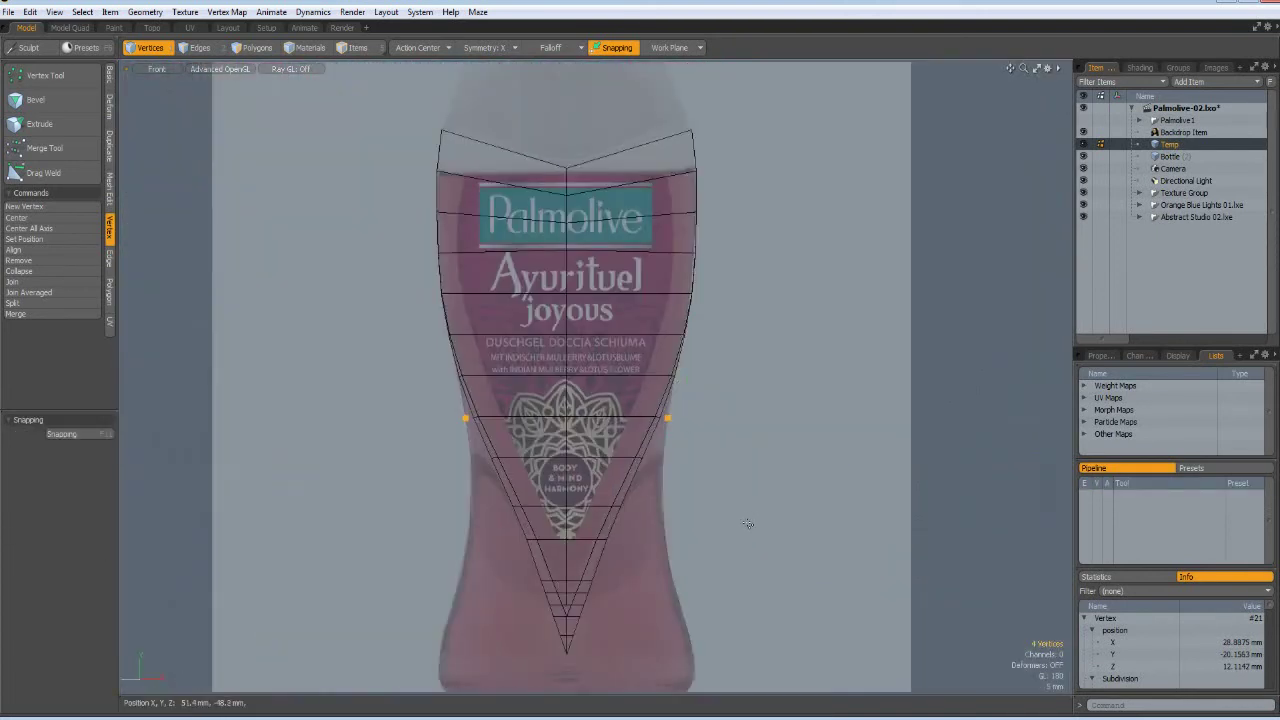
Cut the reshaped side strip out of the Temp mesh and paste it into the Bottle mesh.
scroll(748, 523, down, 3)
alt+drag(749, 520, 729, 499)
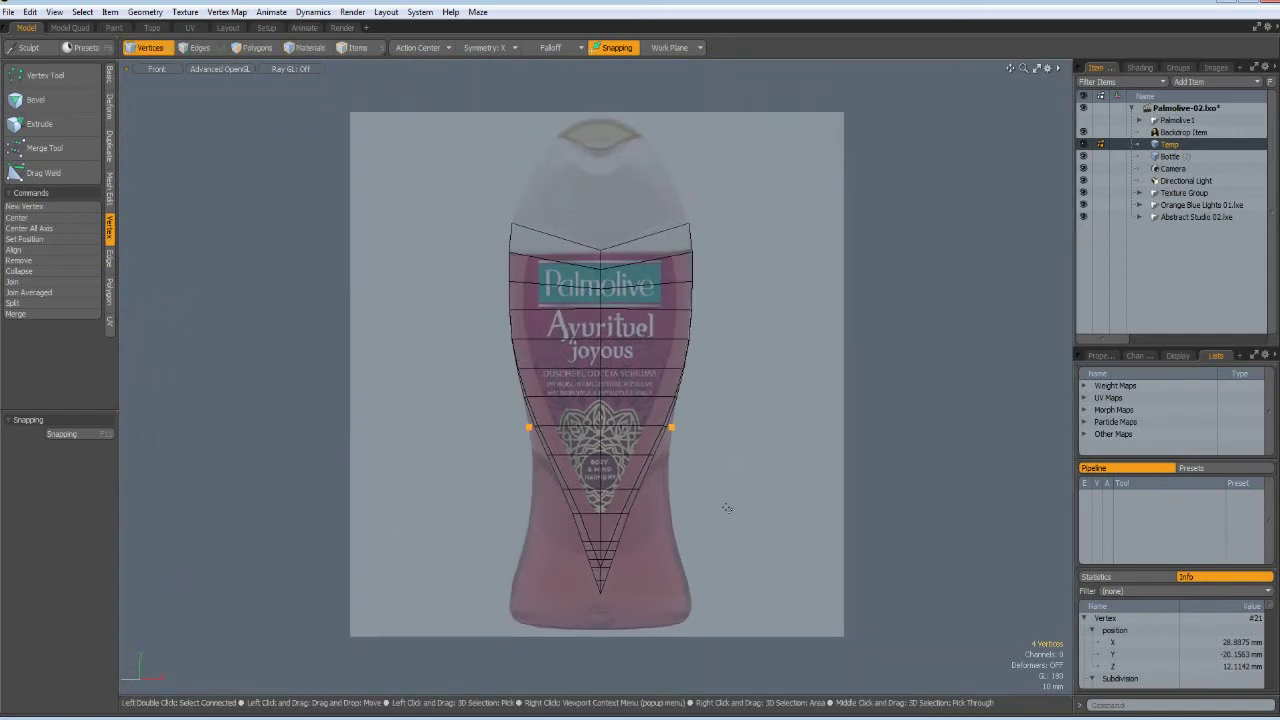
click(727, 508)
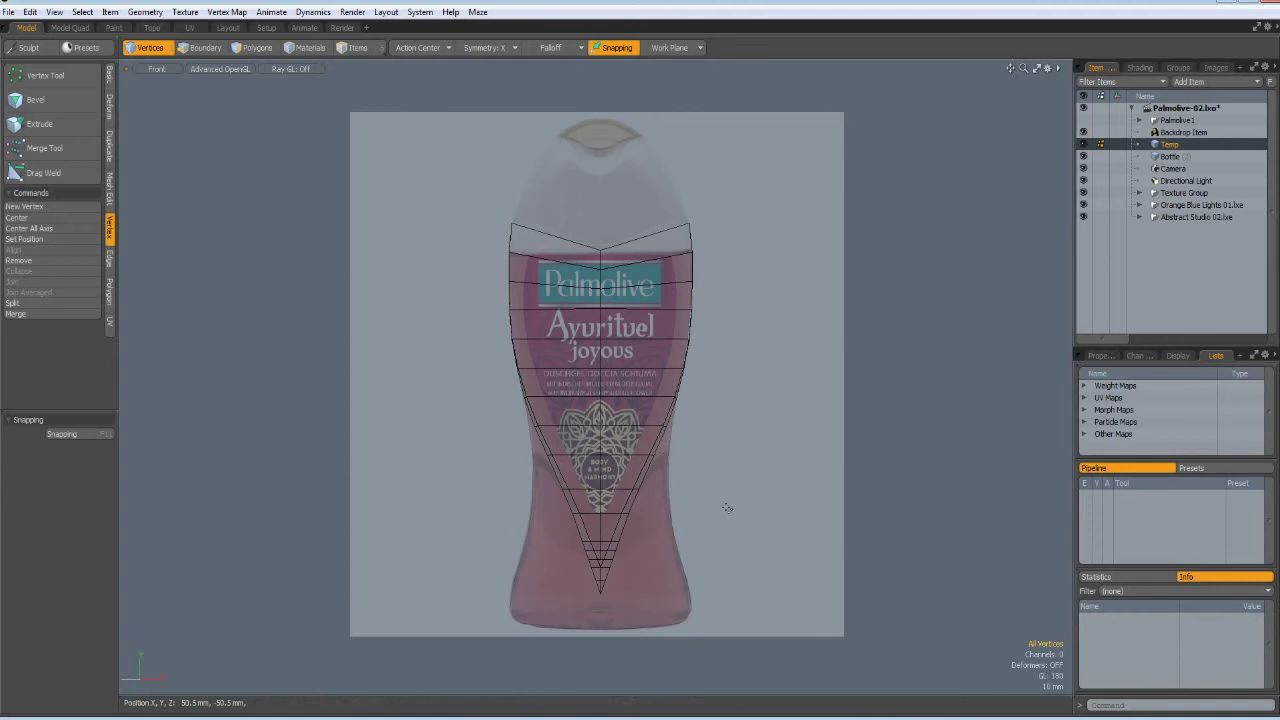
click(727, 508)
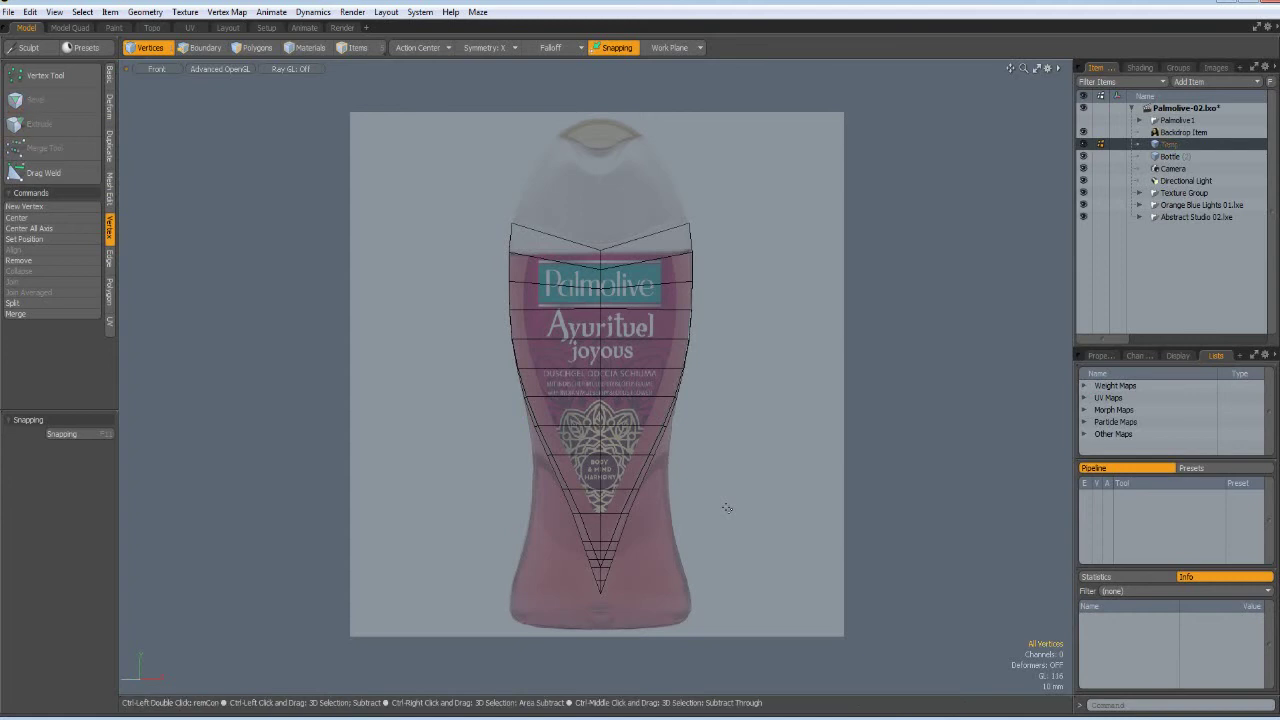
click(1166, 156)
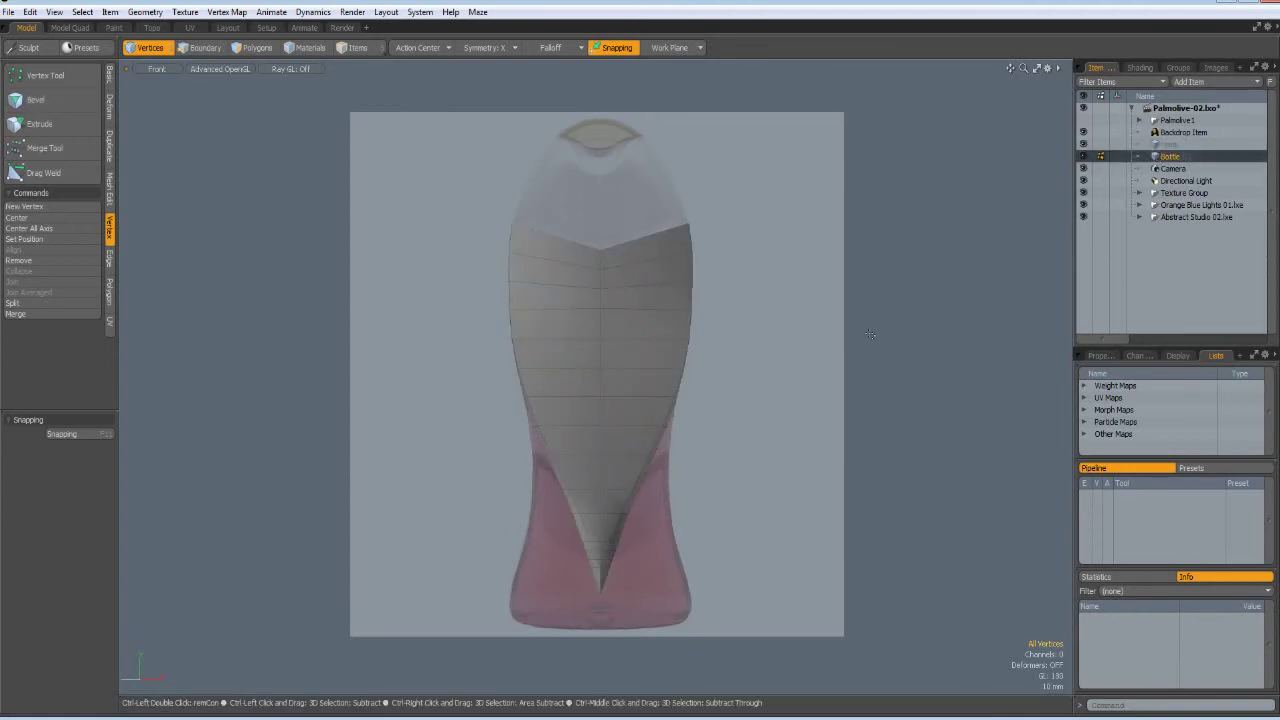
Select the topmost facing edges of the label rim and the side strip in Bottle and bridge them across the gap.
key(ctrl+space)
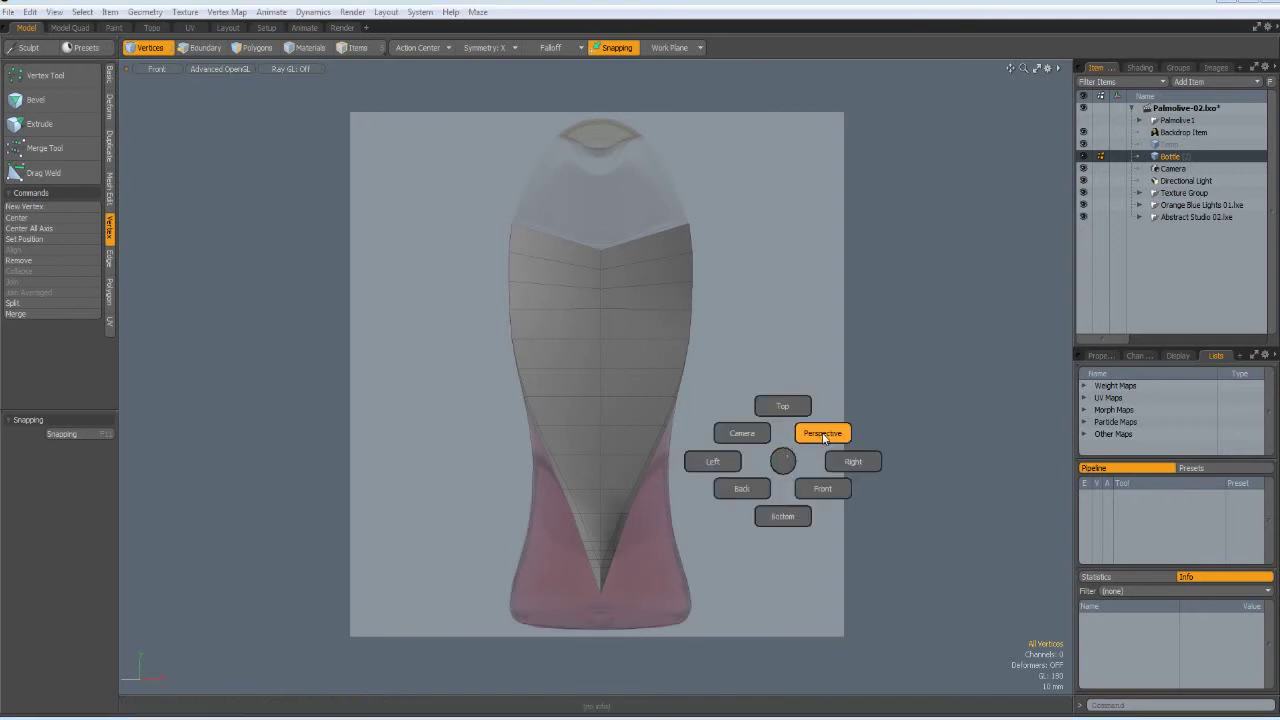
click(823, 432)
alt+drag(670, 504, 692, 467)
scroll(617, 254, up, 5)
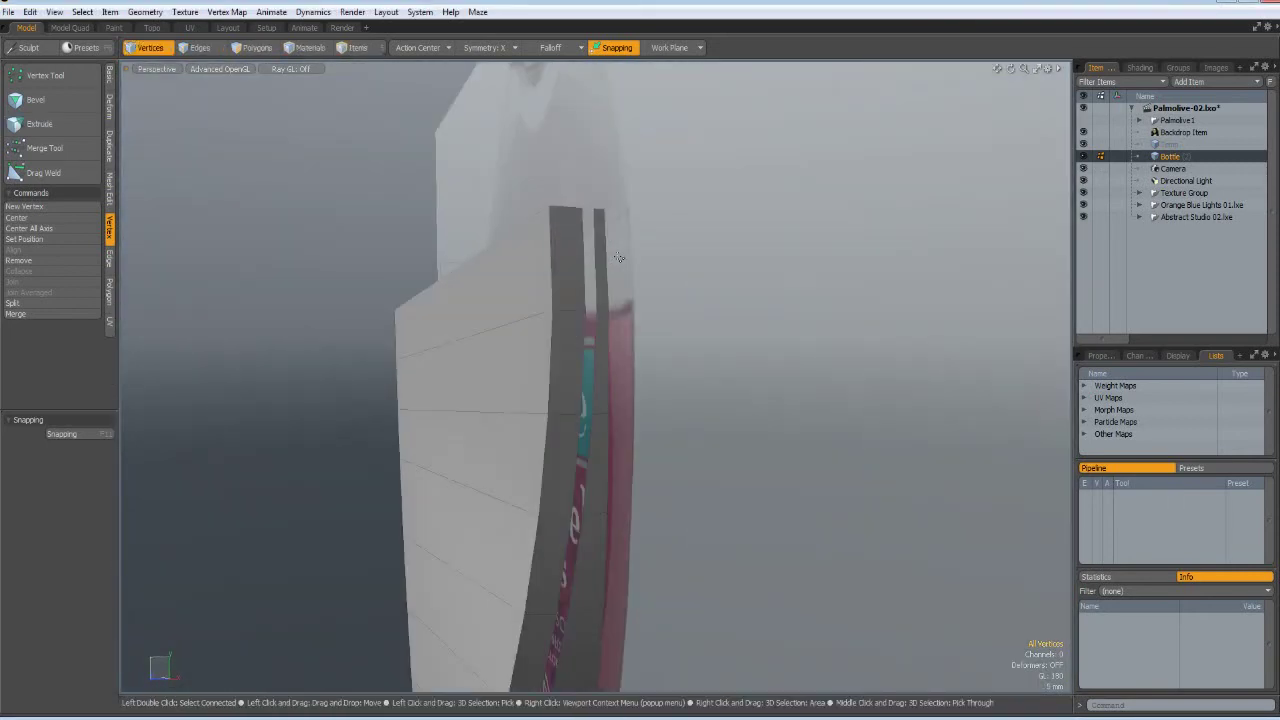
alt+drag(611, 232, 617, 245)
scroll(552, 290, up, 3)
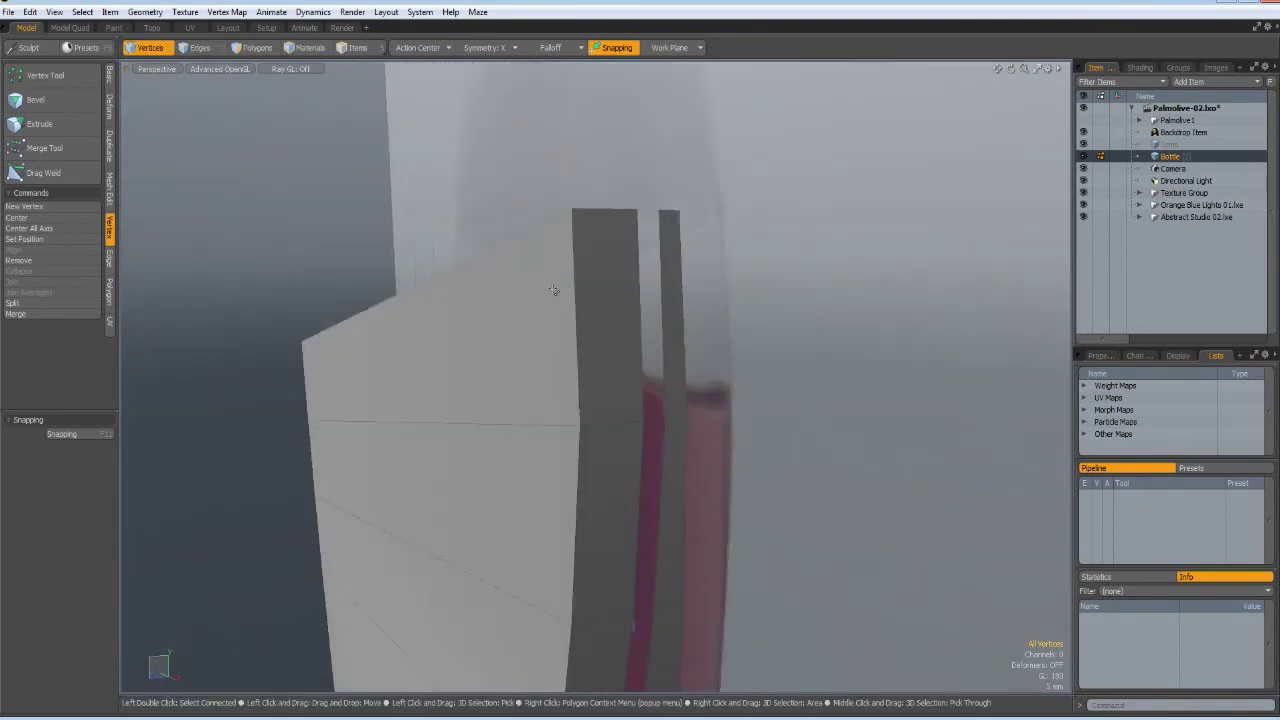
key(2)
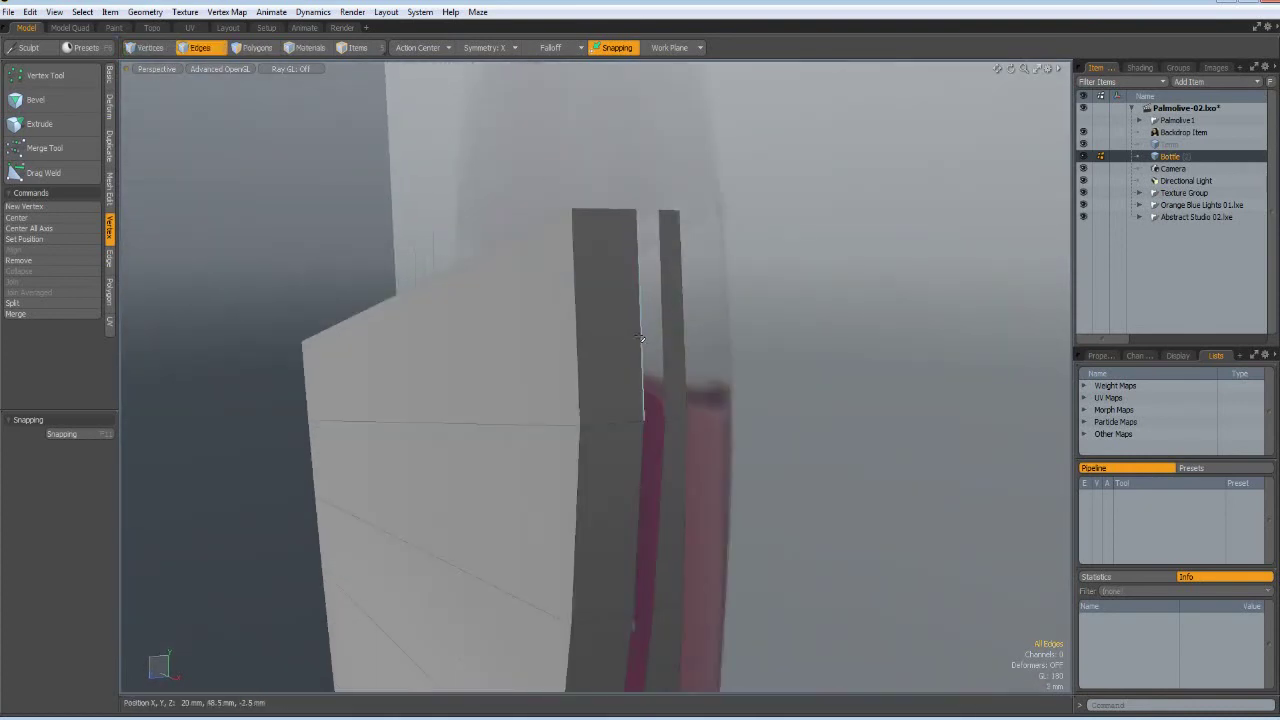
double_click(640, 340)
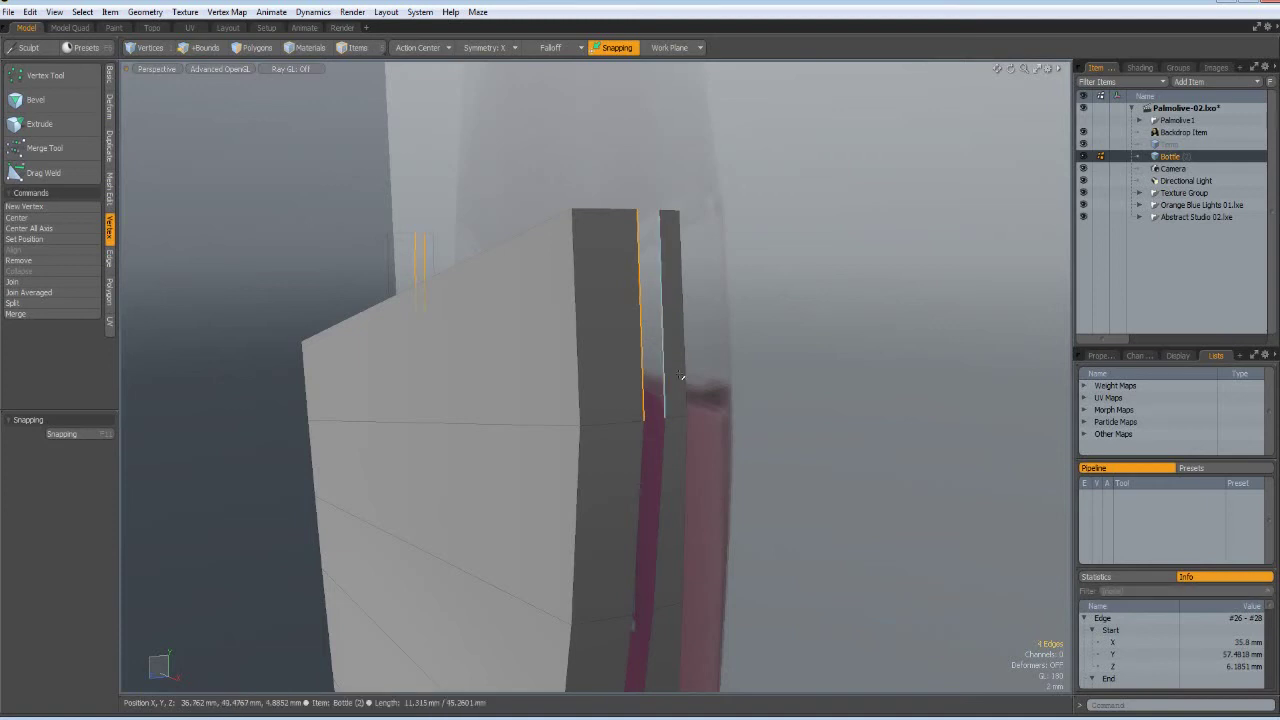
key(alt+b)
click(870, 421)
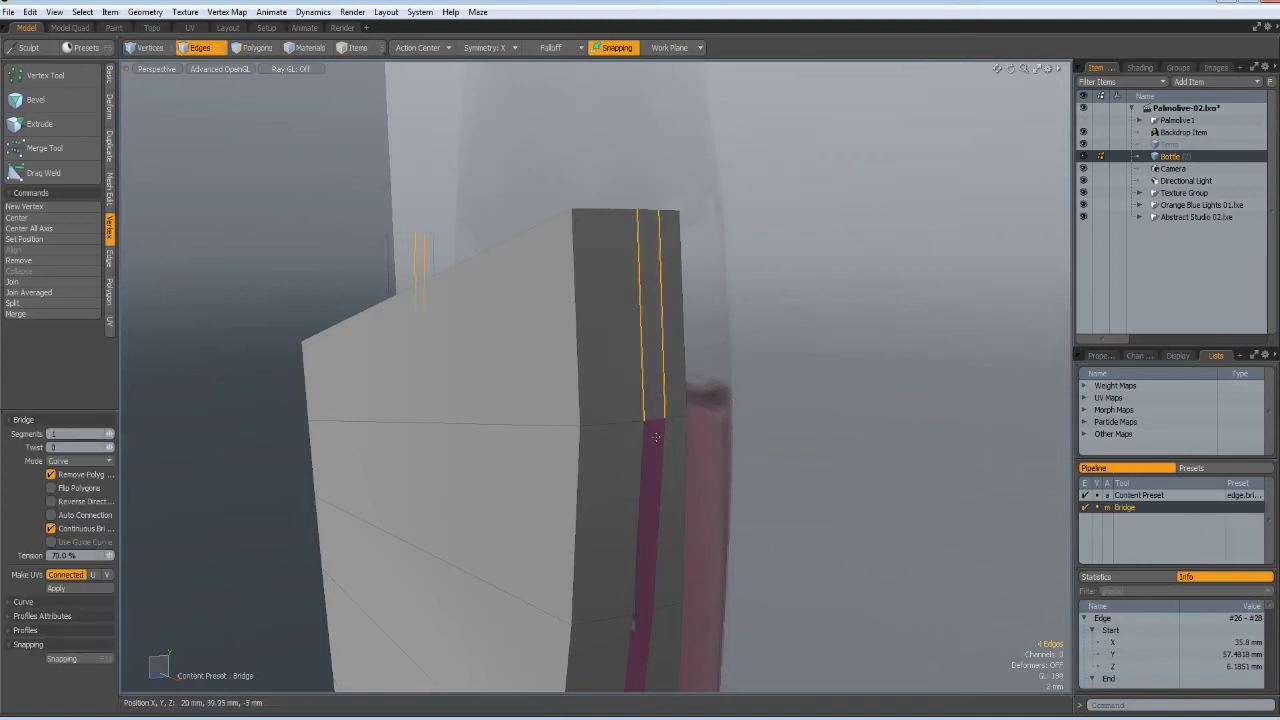
key(space)
Select the remaining open edge loops along the gap between label rim and side strip and bridge them.
click(663, 471)
key(2)
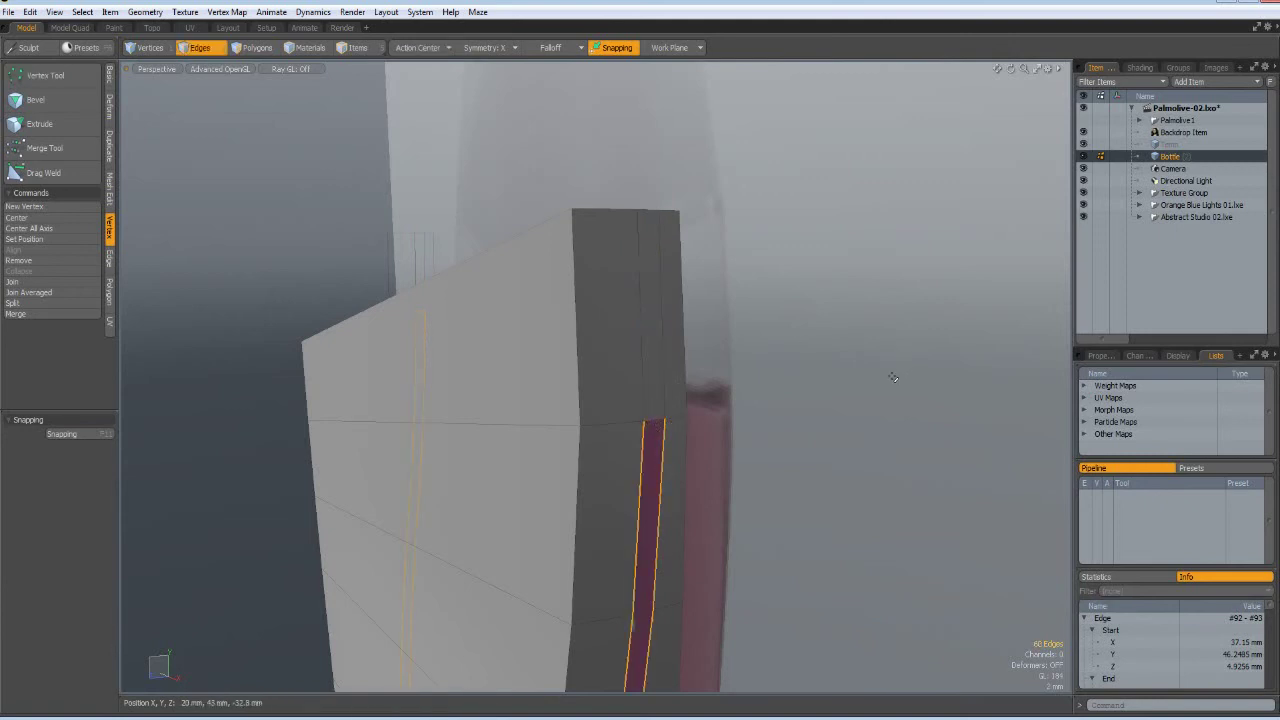
key(alt+b)
click(887, 375)
key(space)
In the front view, select the topmost row of side edges and scale it along X to line it up.
scroll(878, 368, down, 5)
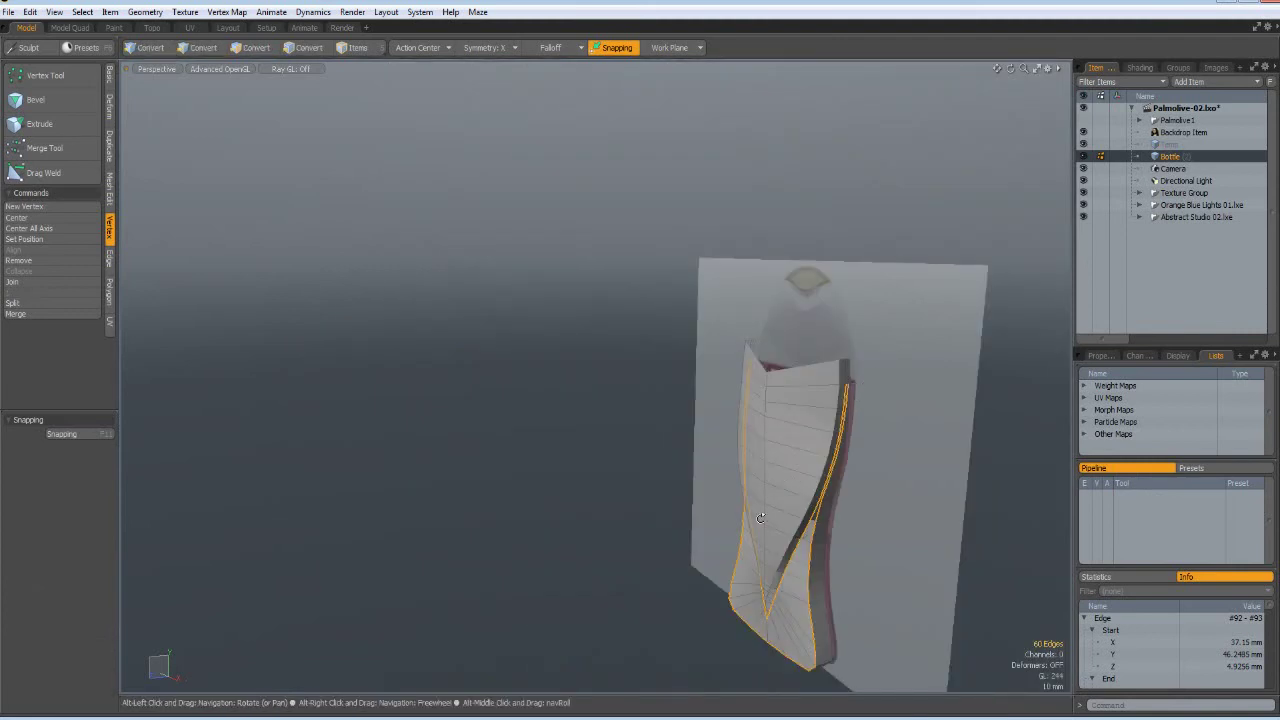
alt+drag(760, 518, 765, 441)
scroll(660, 412, up, 5)
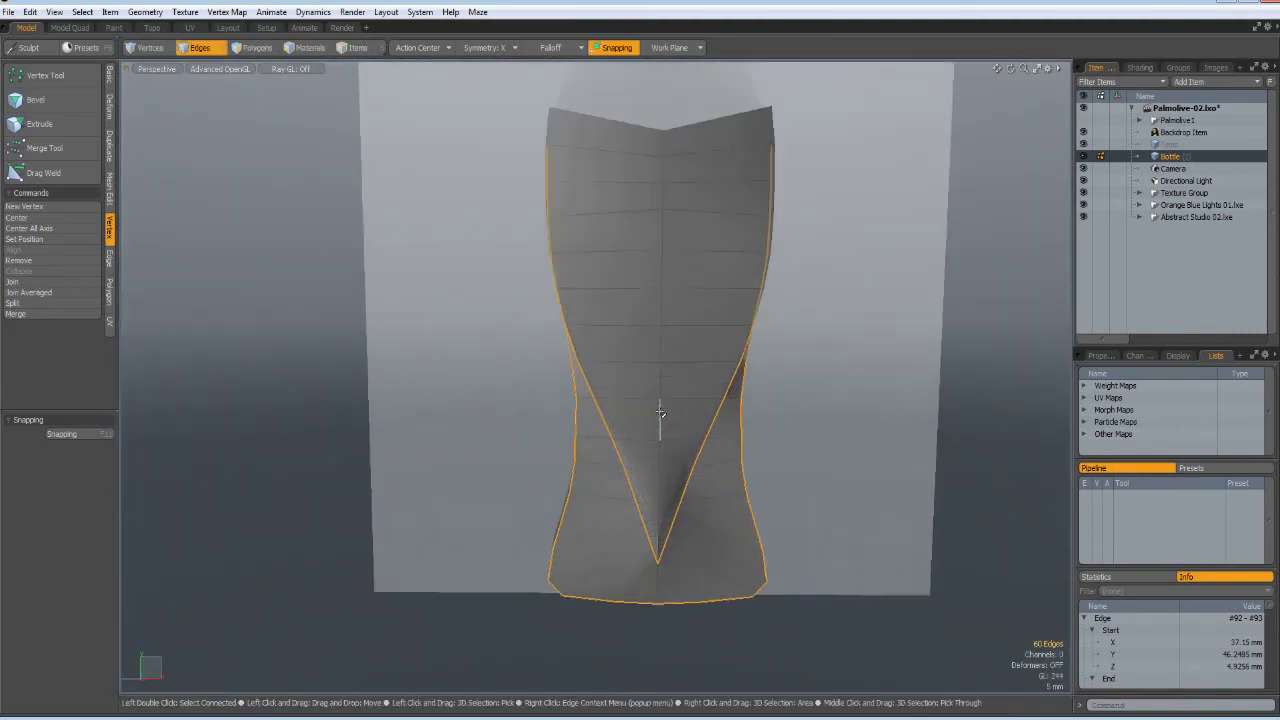
alt+drag(660, 412, 621, 466)
key(KP_2)
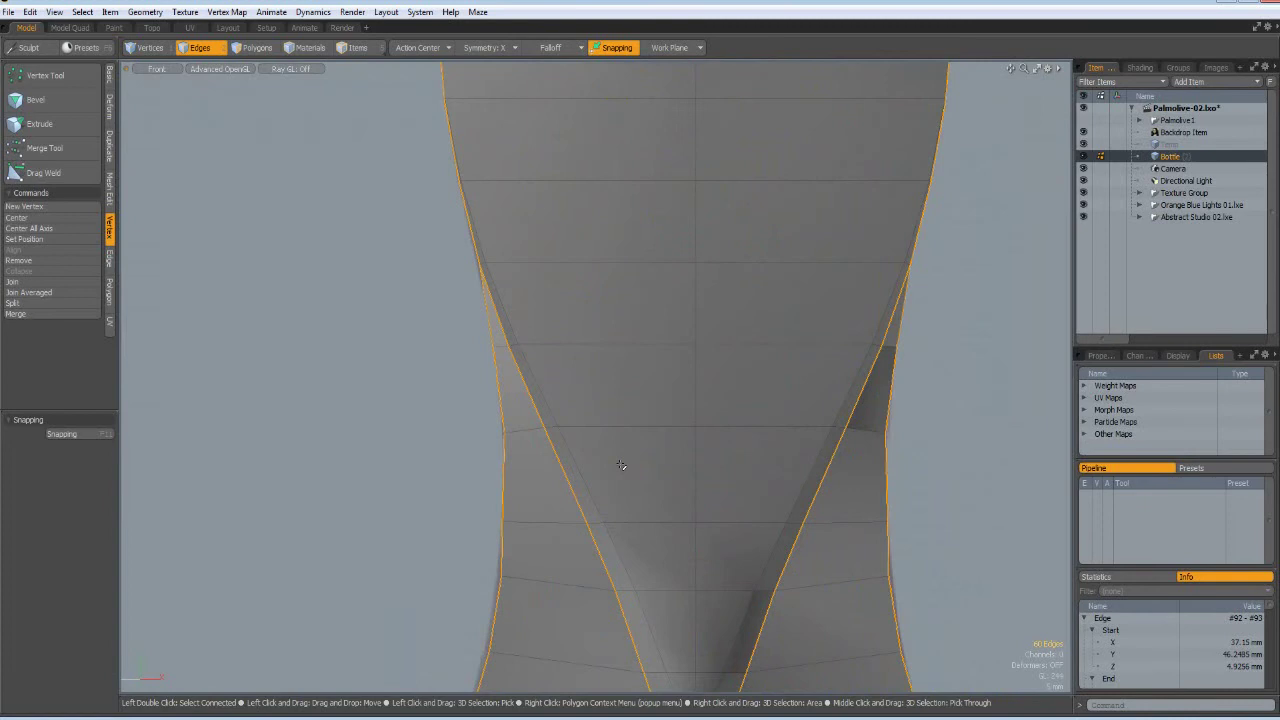
alt+drag(578, 254, 583, 626)
key(2)
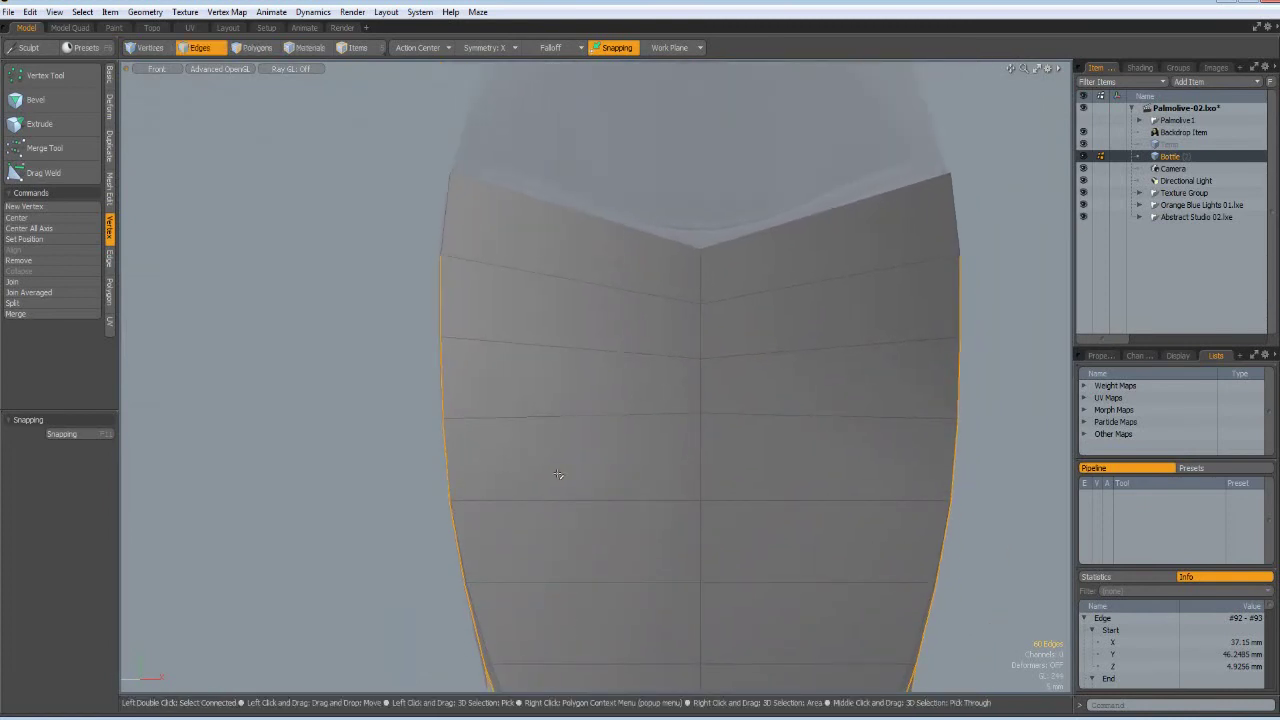
key(3)
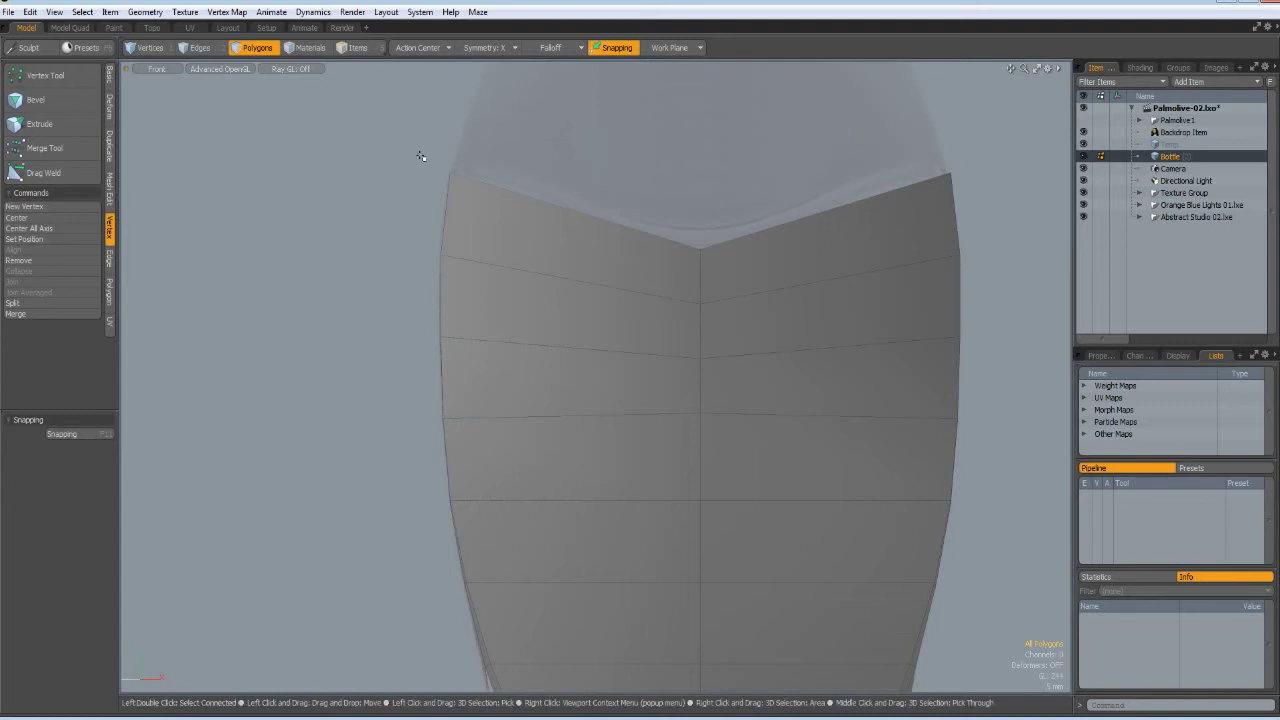
key(2)
drag(497, 199, 497, 199)
key(r)
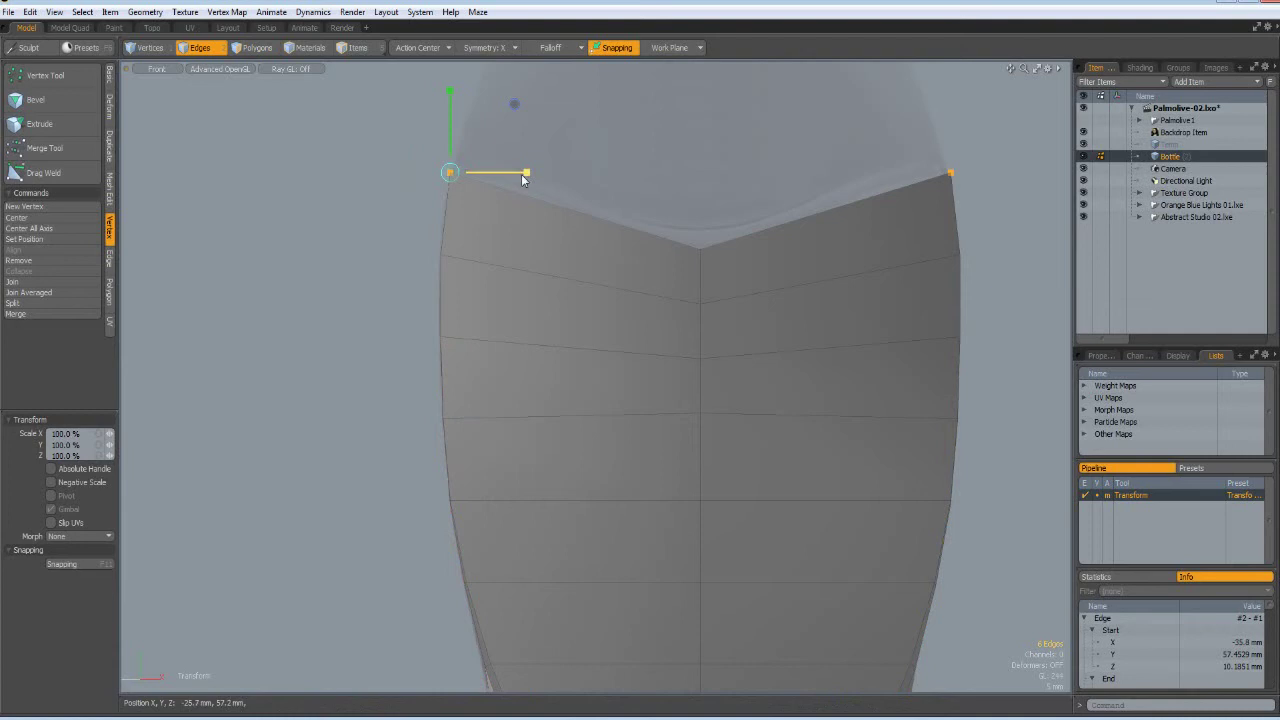
key(space)
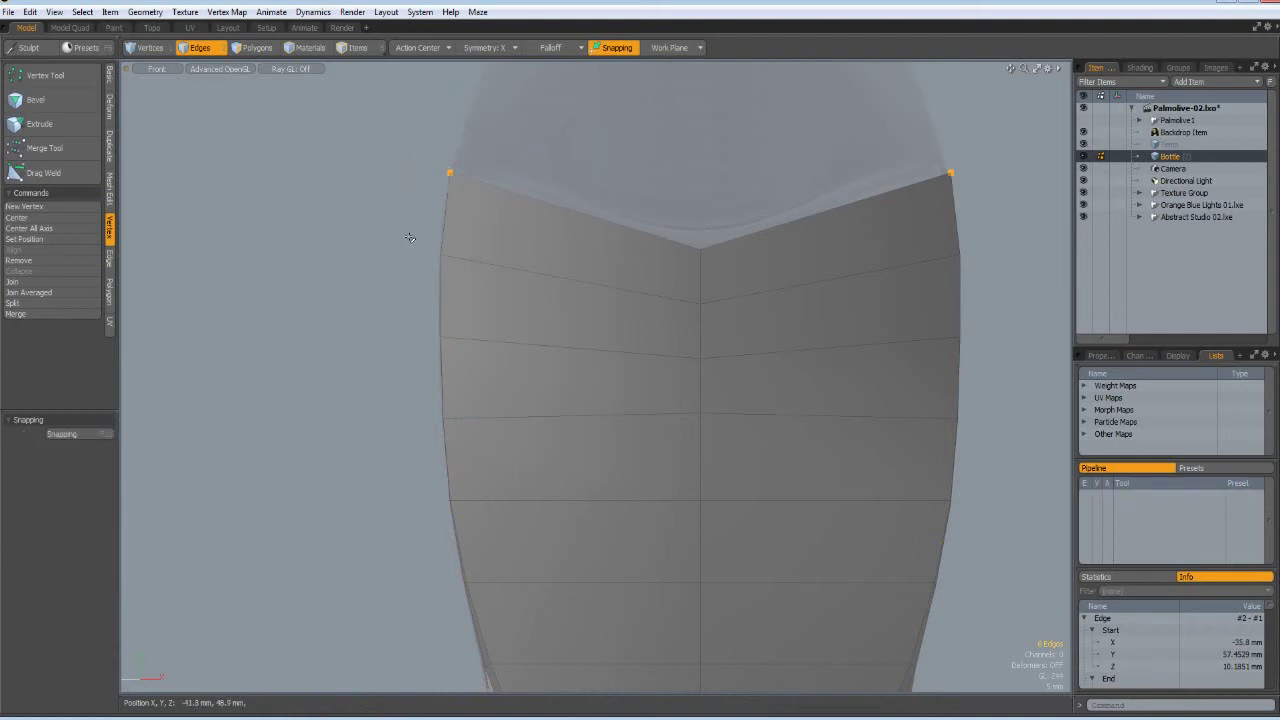
Line up the second and third rows of side edges by selecting each one and scaling it flat along X.
drag(486, 287, 486, 287)
scroll(486, 287, up, 3)
key(r)
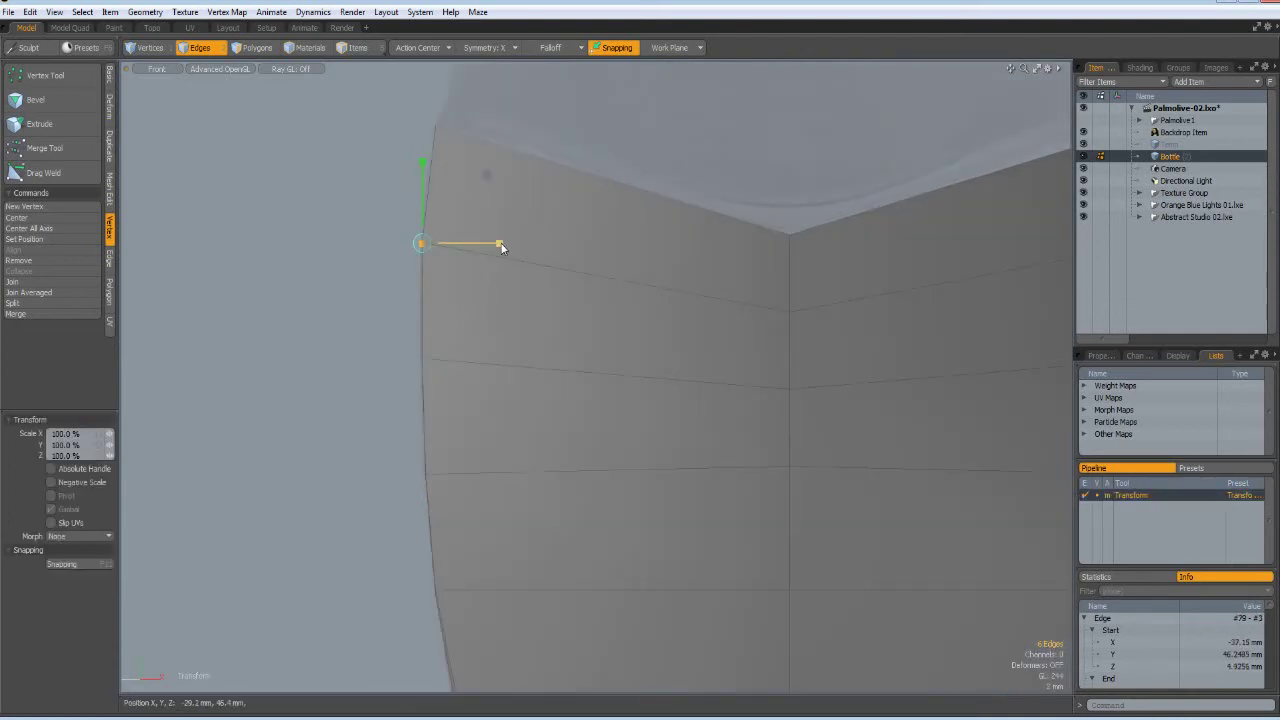
key(space)
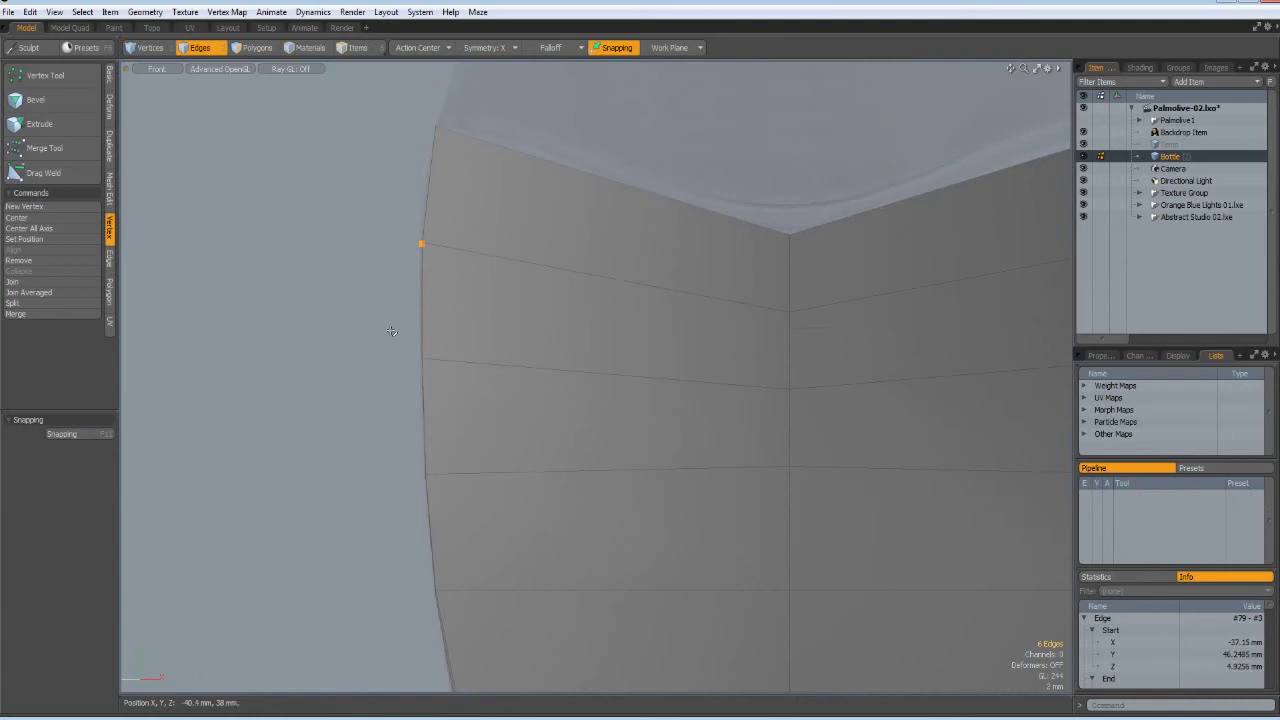
drag(456, 393, 456, 393)
key(r)
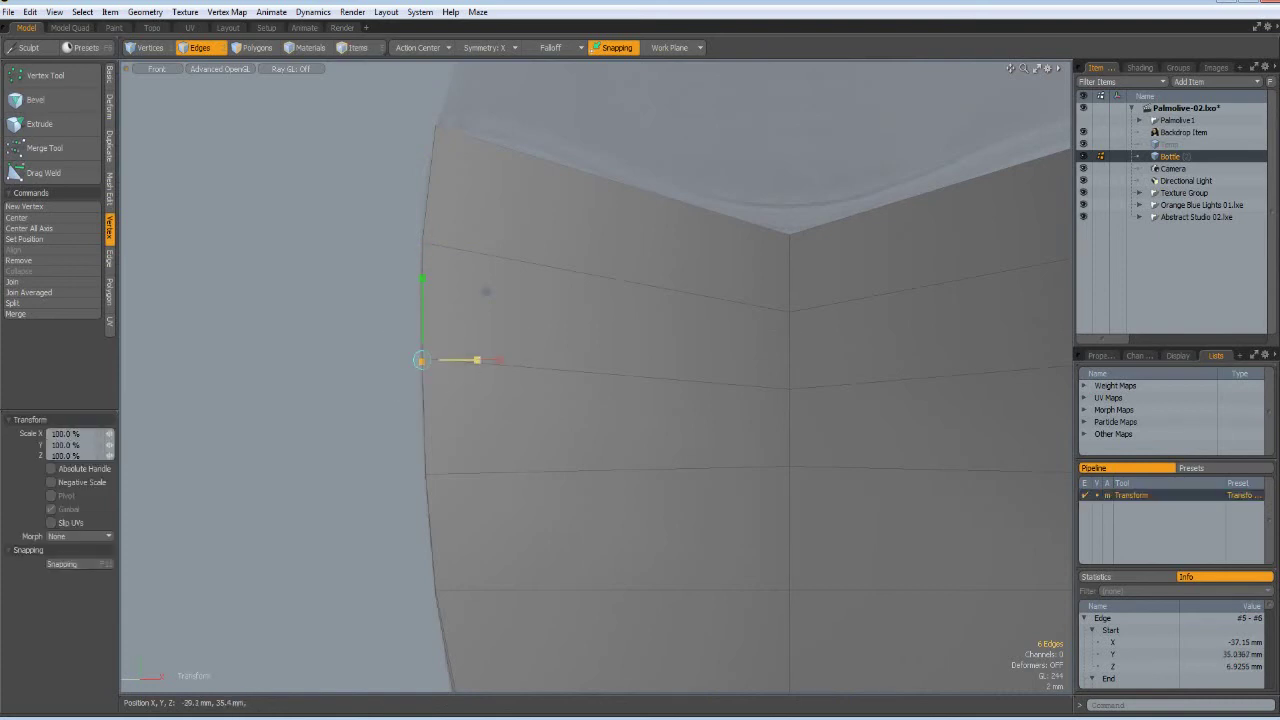
key(space)
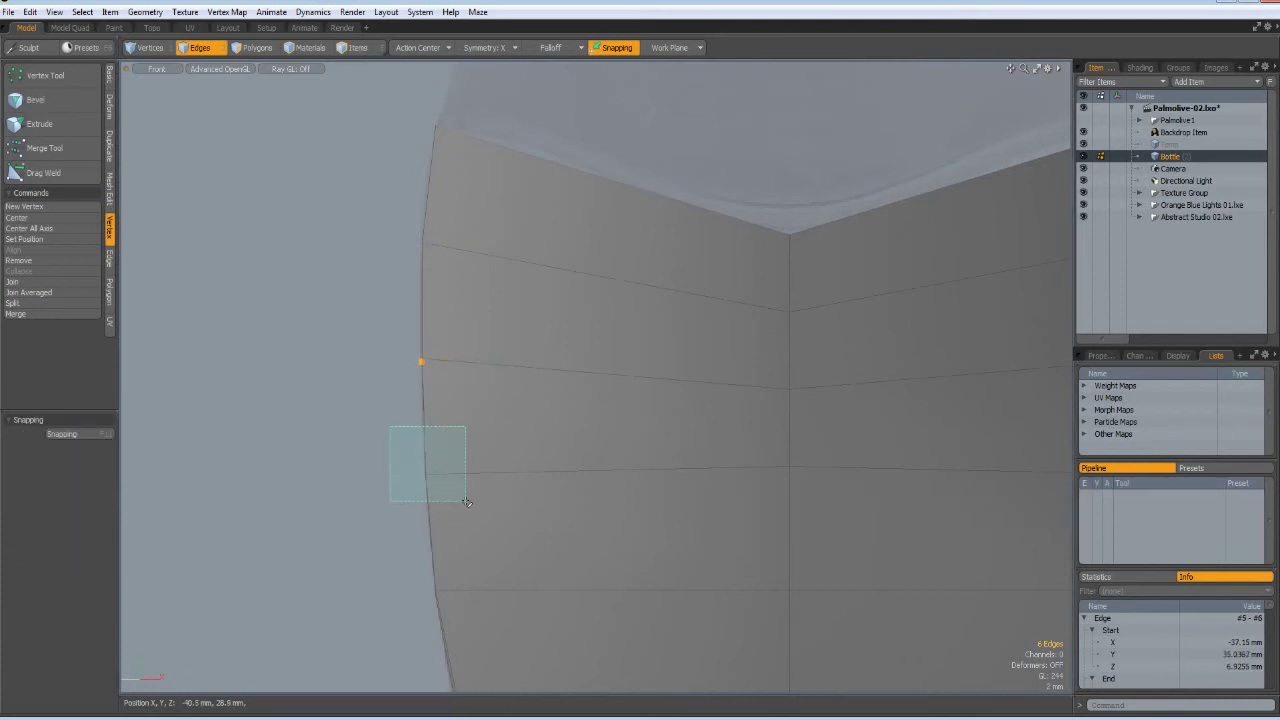
Select the fourth and fifth rows of side edges one at a time and scale each to 0% along X.
drag(465, 502, 465, 502)
scroll(465, 502, up, 2)
key(r)
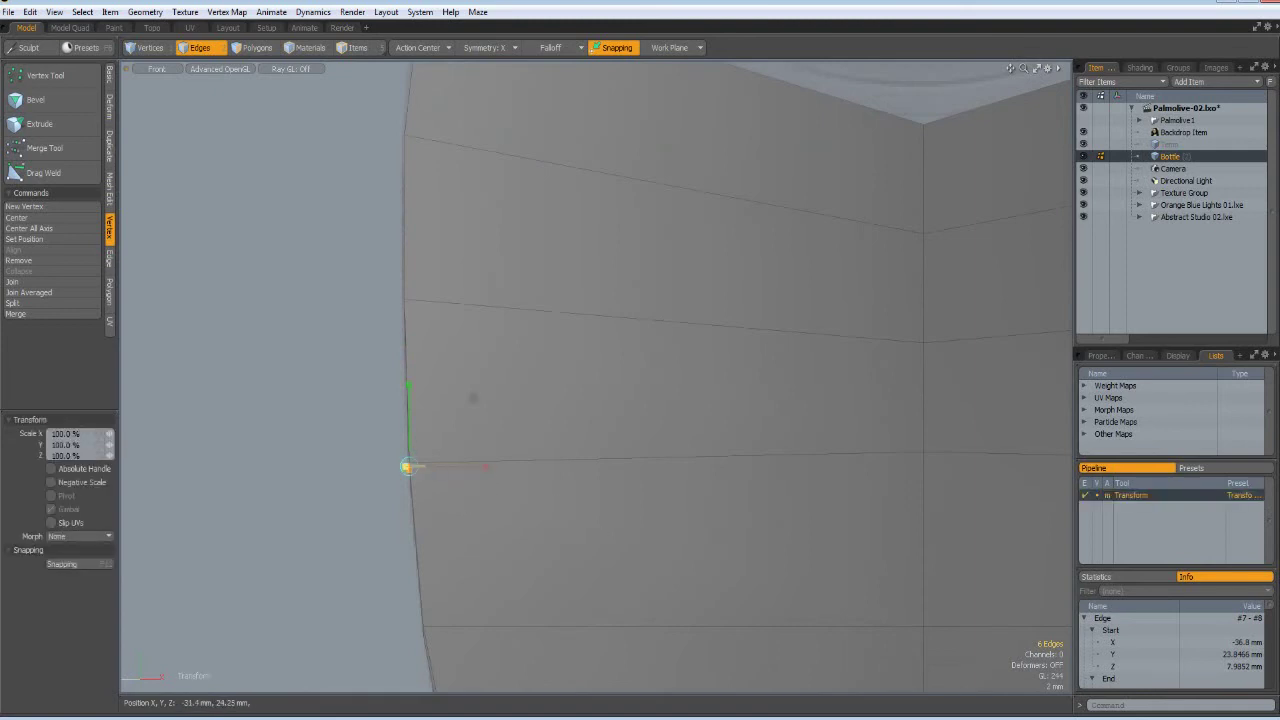
key(space)
drag(394, 608, 525, 645)
key(r)
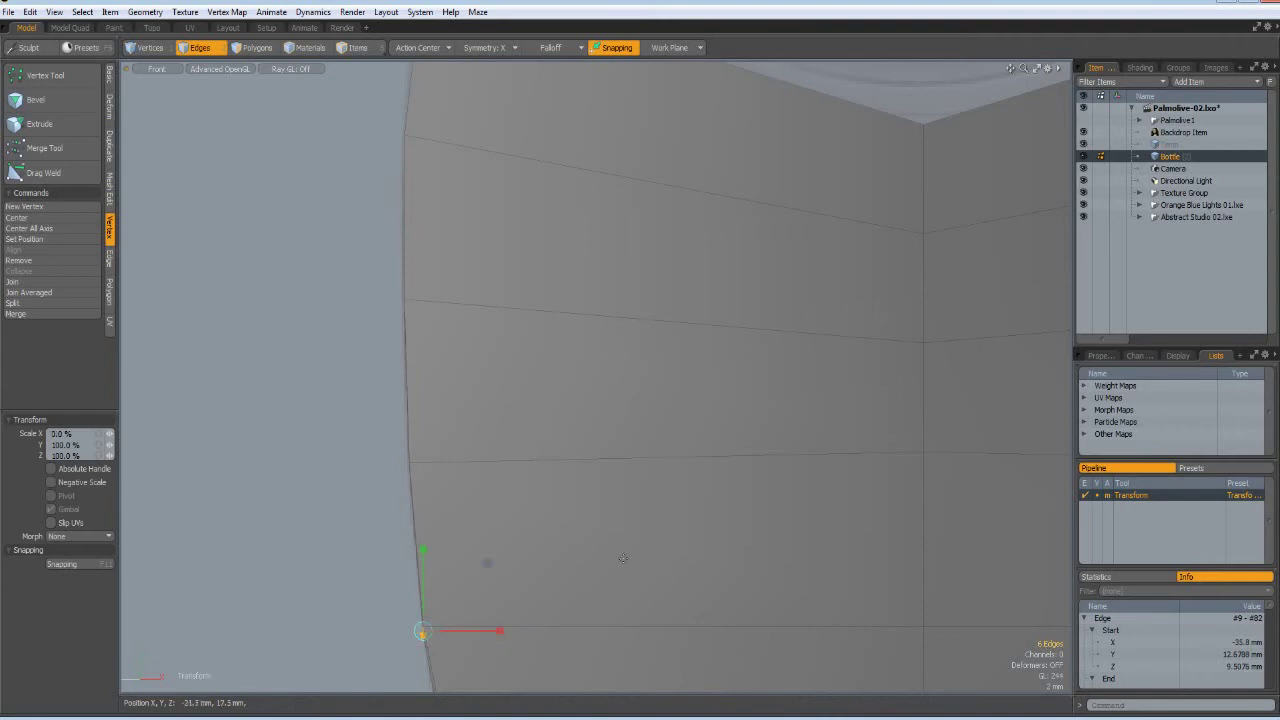
alt+shift+drag(613, 453, 780, 331)
key(space)
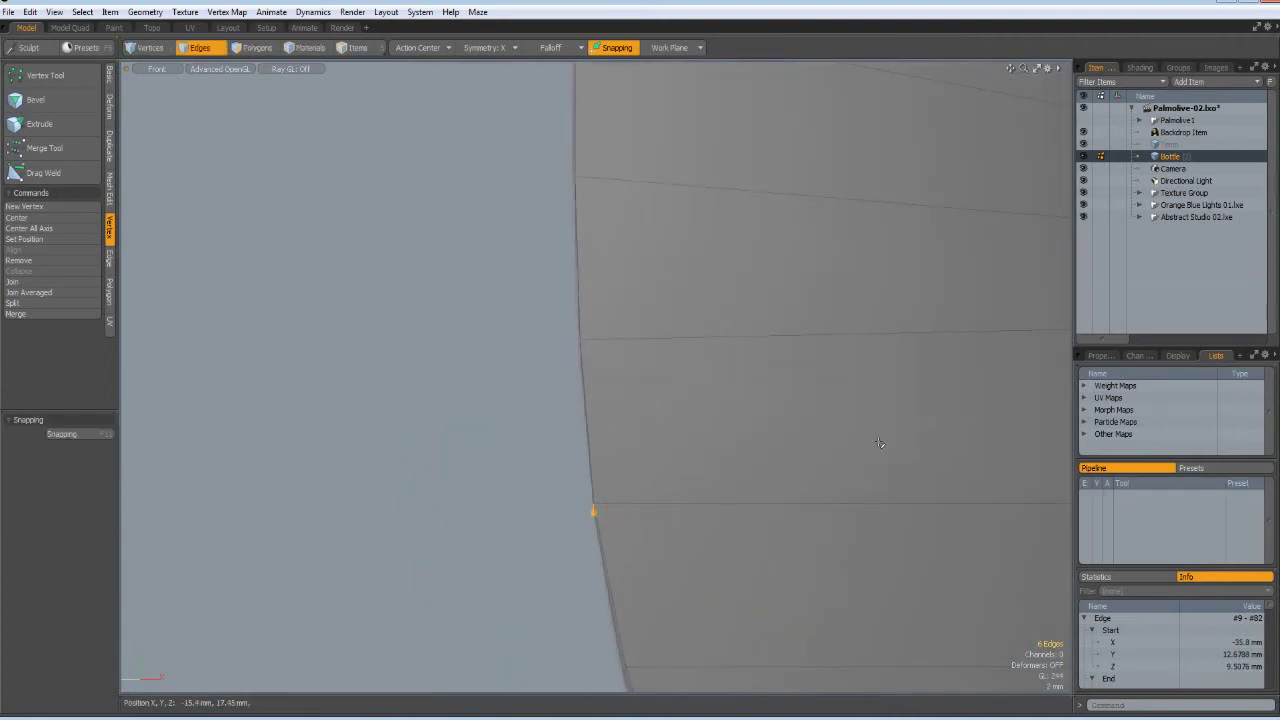
Switch to the perspective view and examine the bridged side and V-shaped label tip with and without subdivision smoothing.
key(ctrl+space)
click(929, 406)
alt+drag(820, 435, 369, 457)
key(Tab)
scroll(695, 435, down, 5)
alt+shift+drag(784, 584, 671, 578)
click(773, 441)
scroll(625, 429, up, 4)
key(Tab)
key(2)
key(Tab)
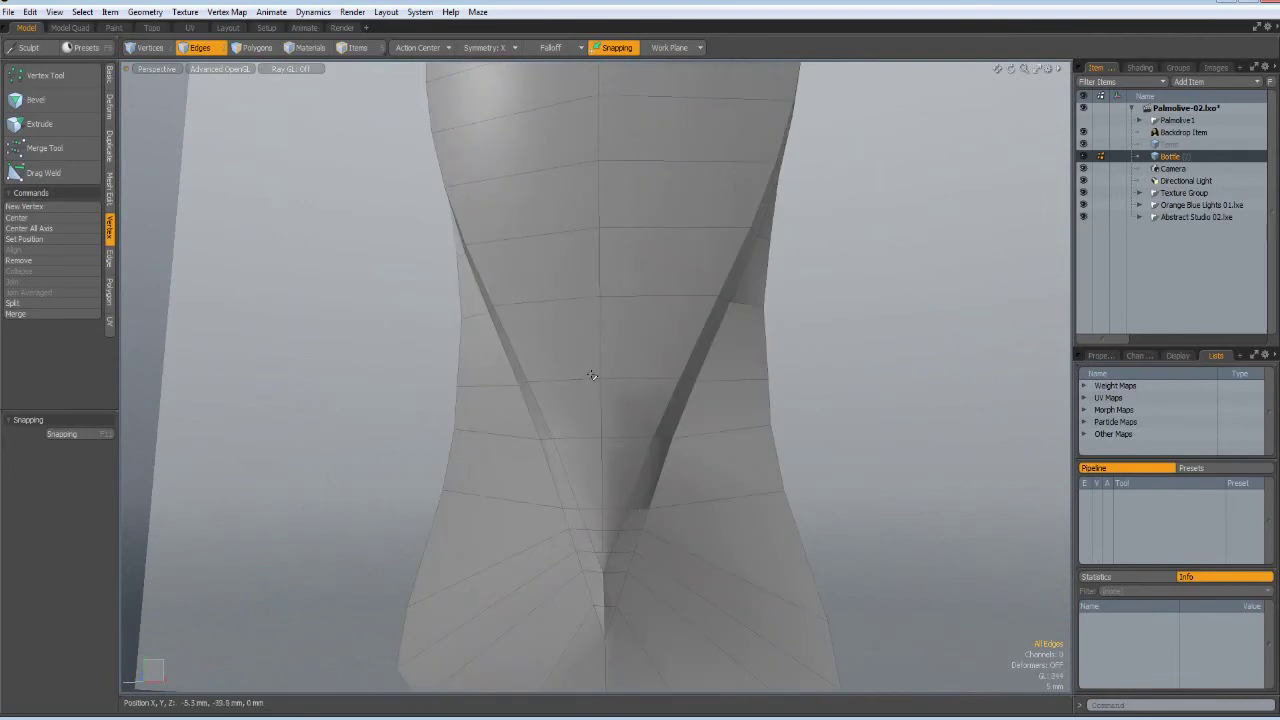
Select all label area polygons down to the V tip and bevel them as a group with a 700 um inset and no shift.
scroll(592, 376, down, 2)
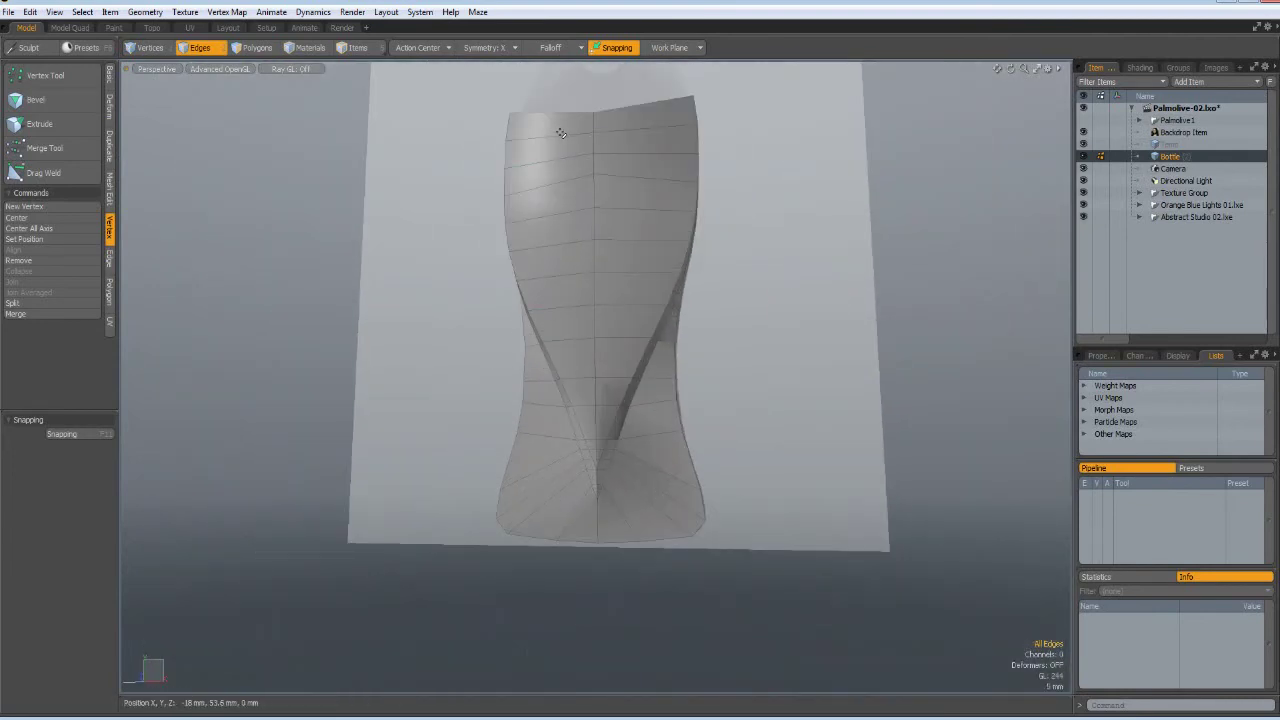
key(3)
drag(571, 129, 596, 499)
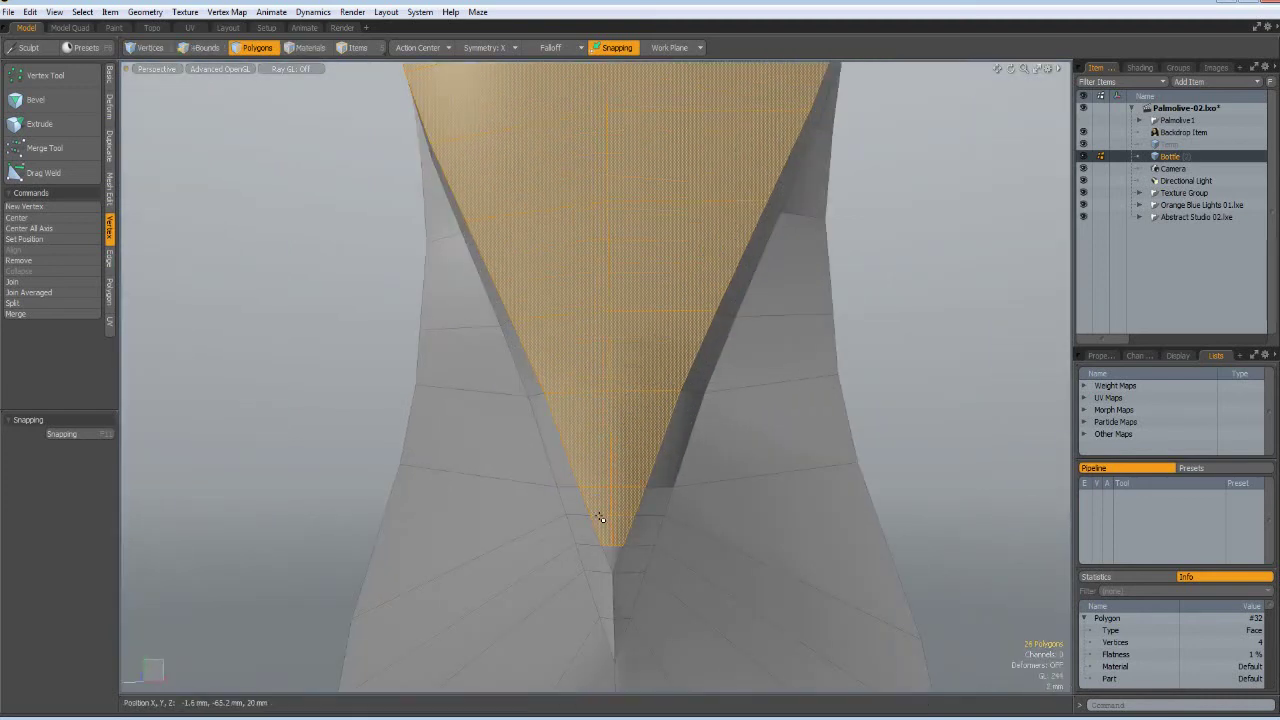
shift+click(615, 553)
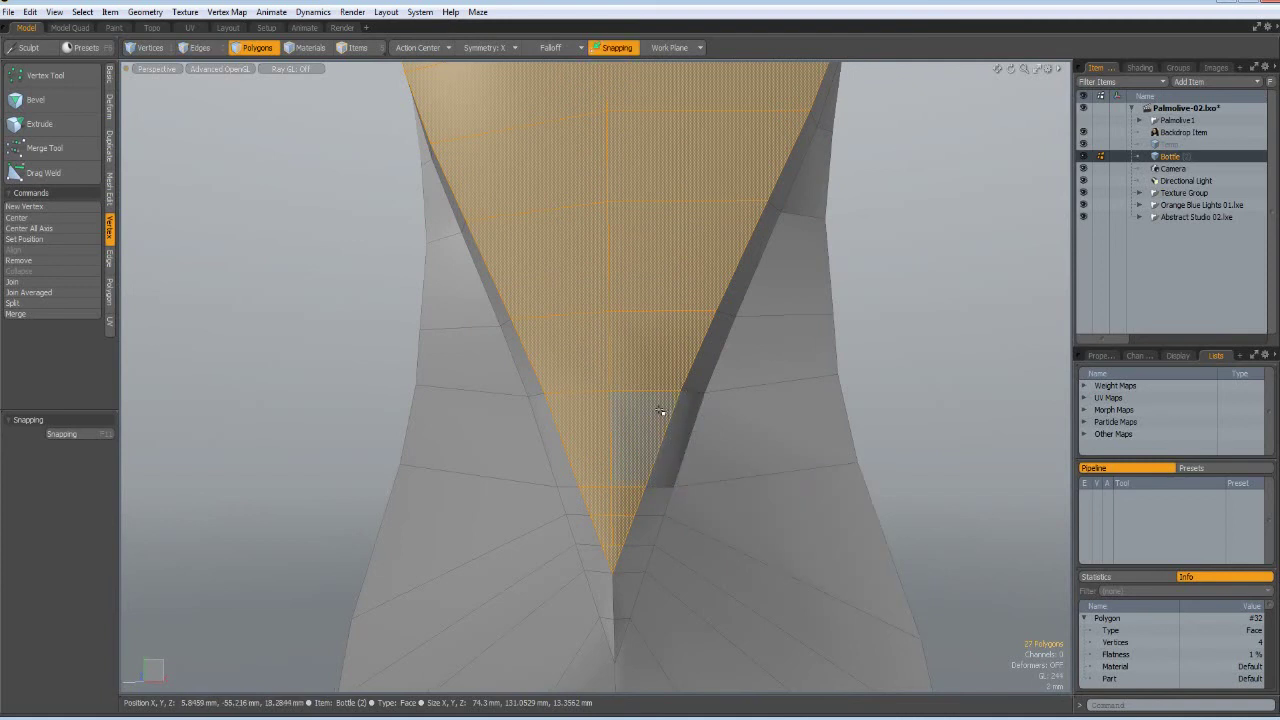
key(b)
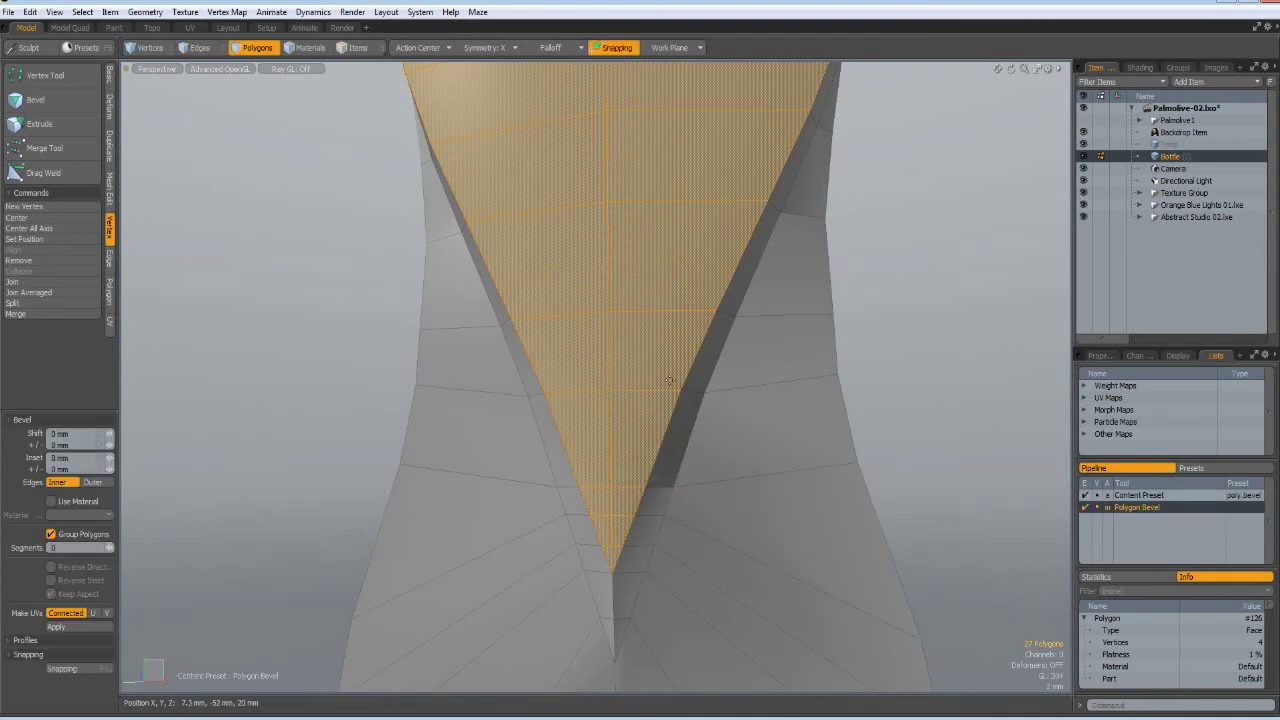
scroll(657, 379, down, 2)
scroll(657, 379, up, 1)
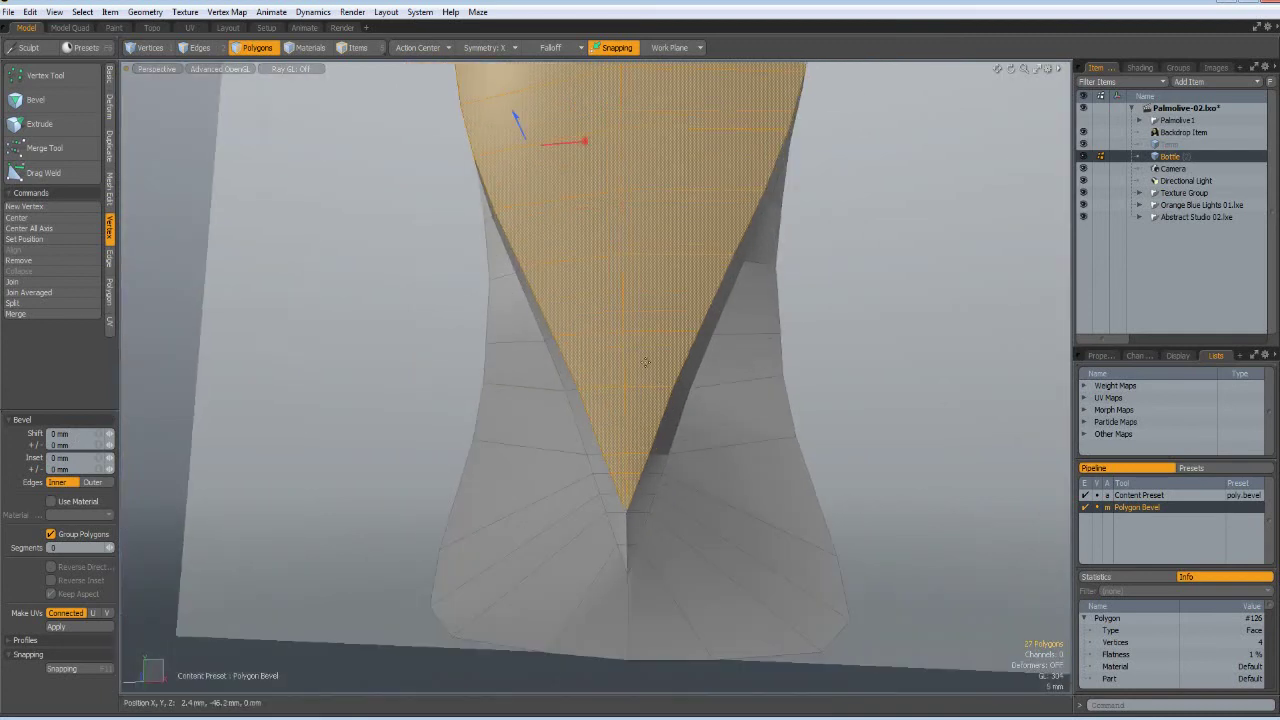
drag(585, 141, 589, 141)
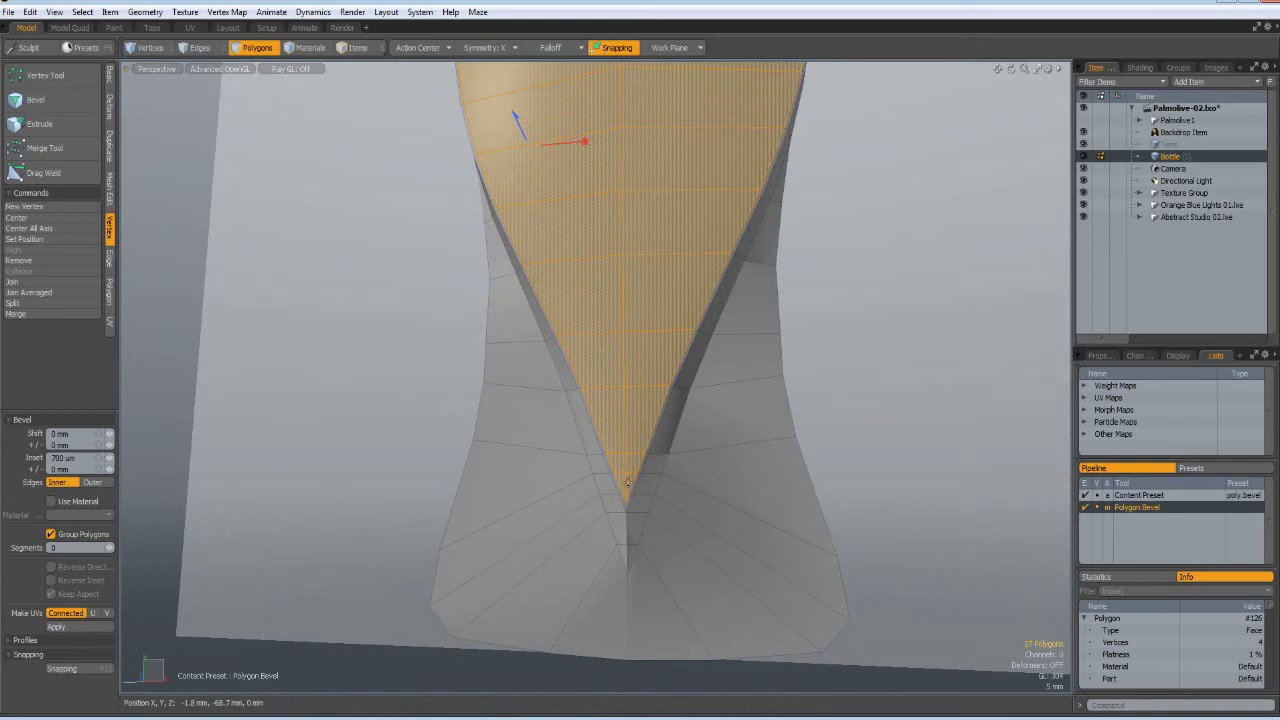
scroll(626, 483, up, 5)
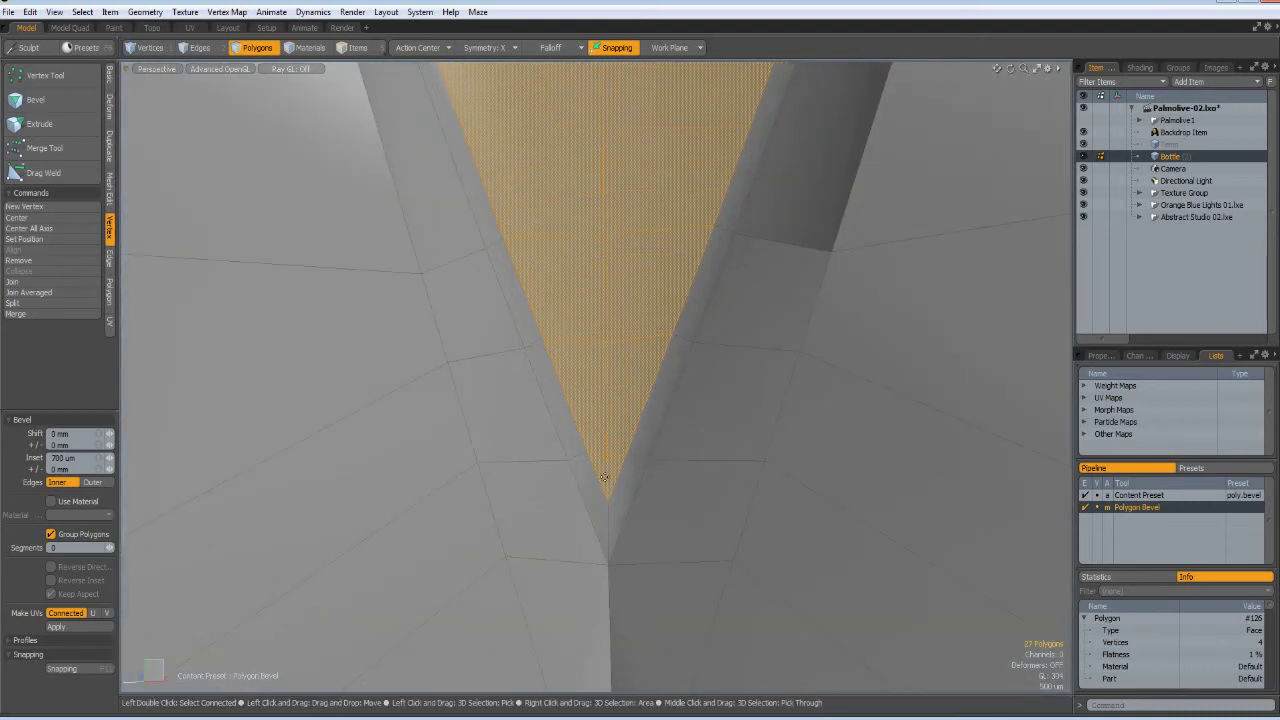
scroll(604, 478, down, 5)
key(q)
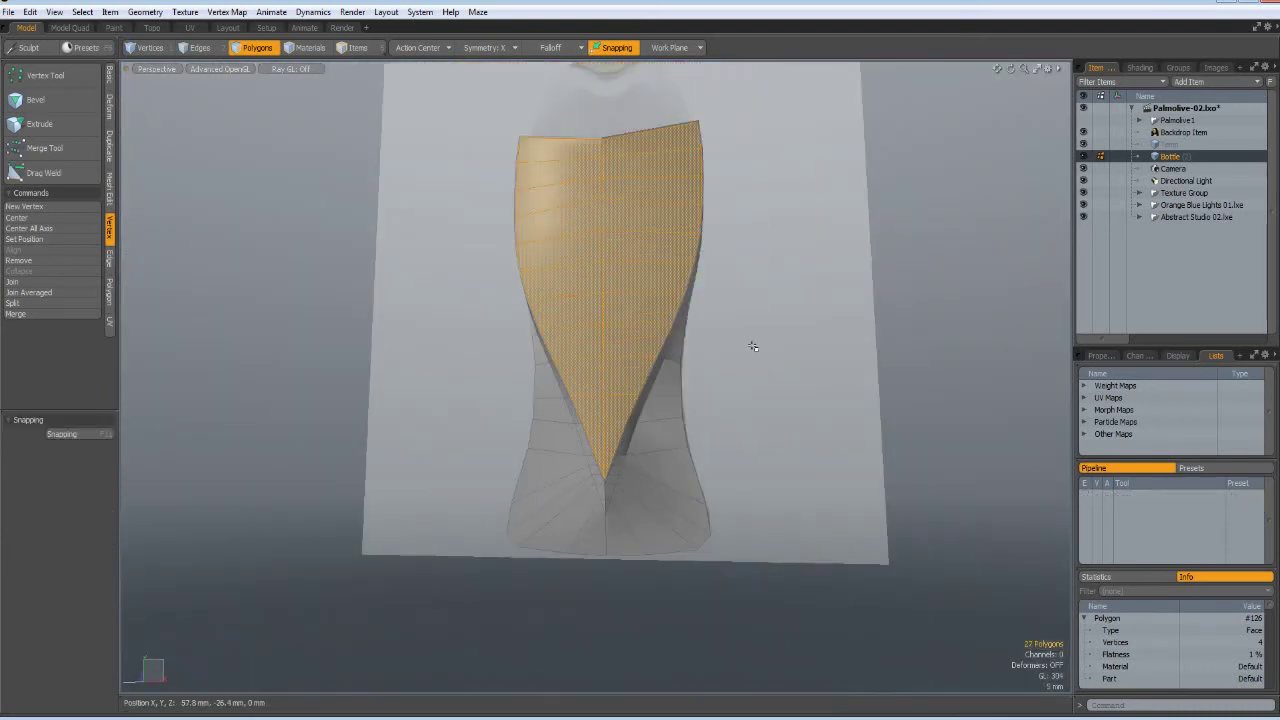
Edge-slice the upper corner of the inset label border from the inner corner to the top edge at 2.0%.
alt+drag(581, 130, 612, 170)
scroll(521, 122, up, 5)
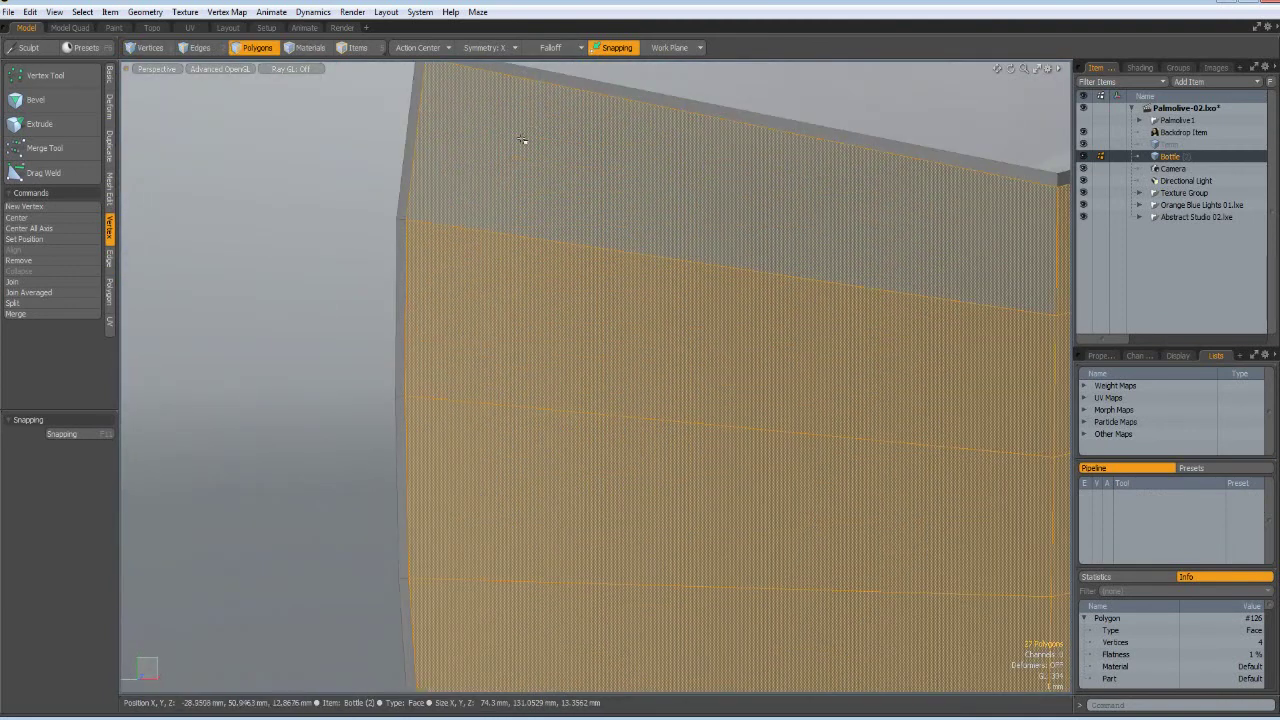
alt+shift+drag(521, 139, 580, 478)
scroll(498, 414, up, 2)
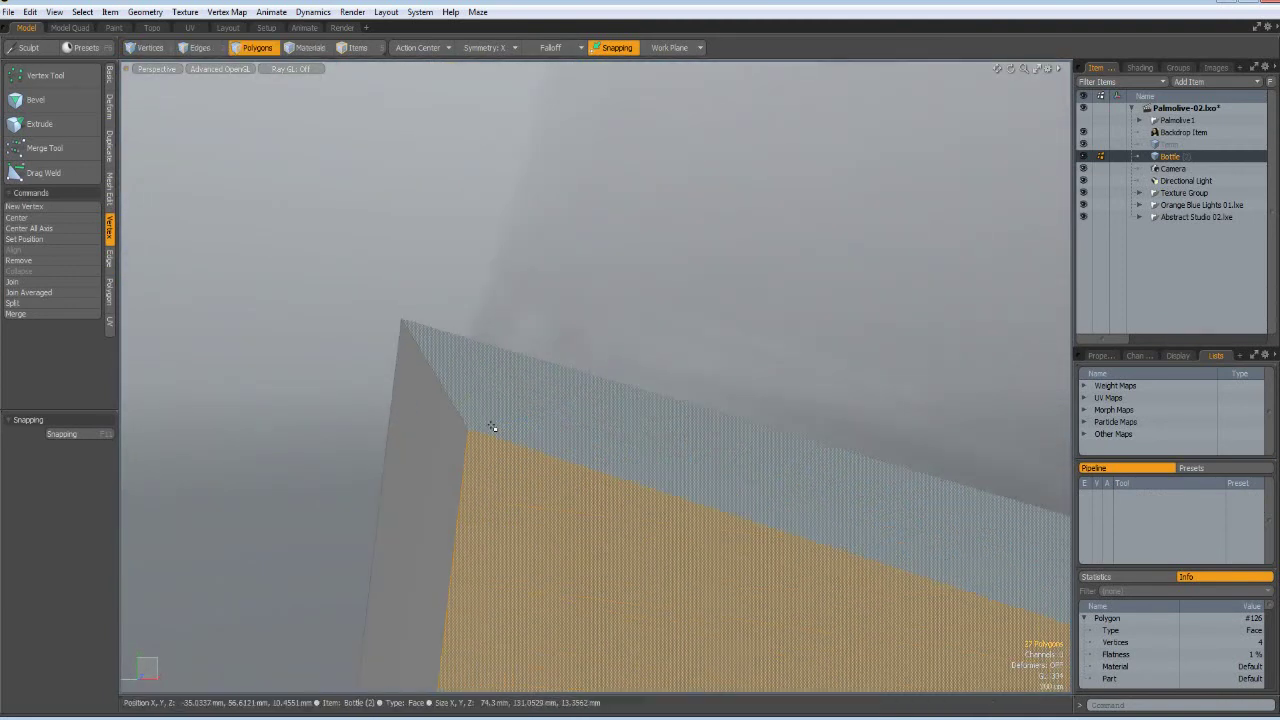
click(412, 232)
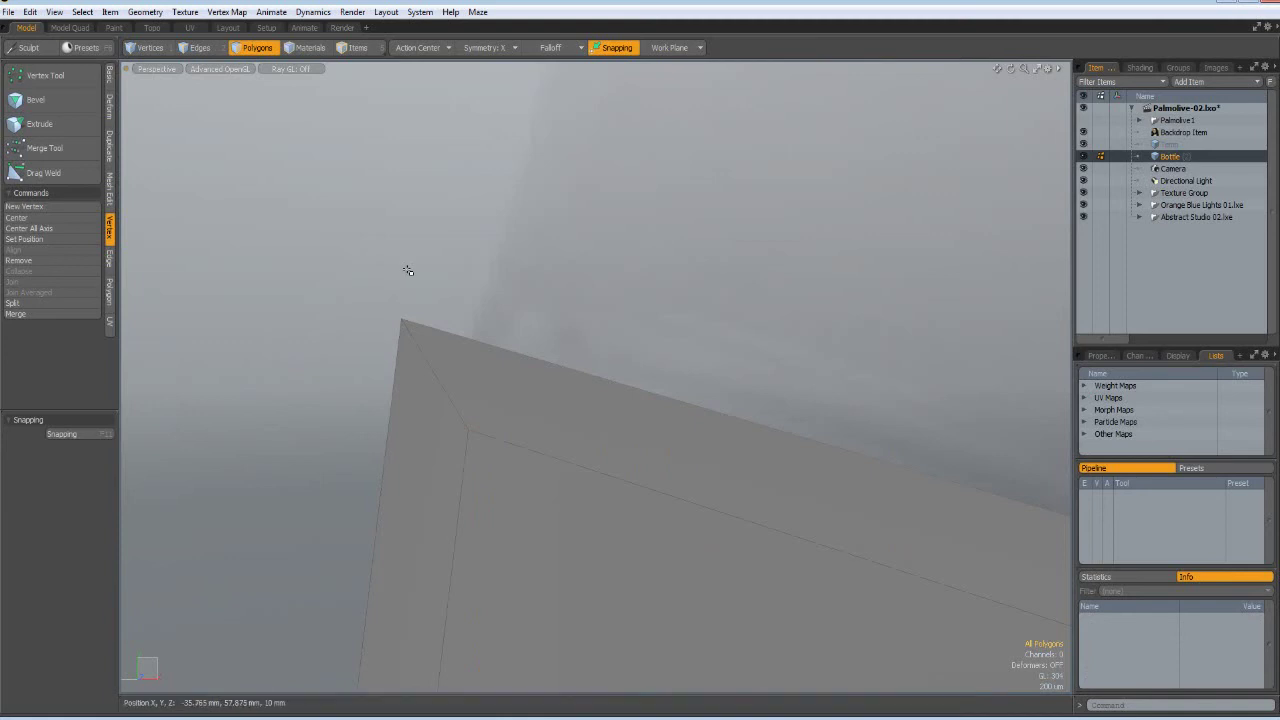
key(c)
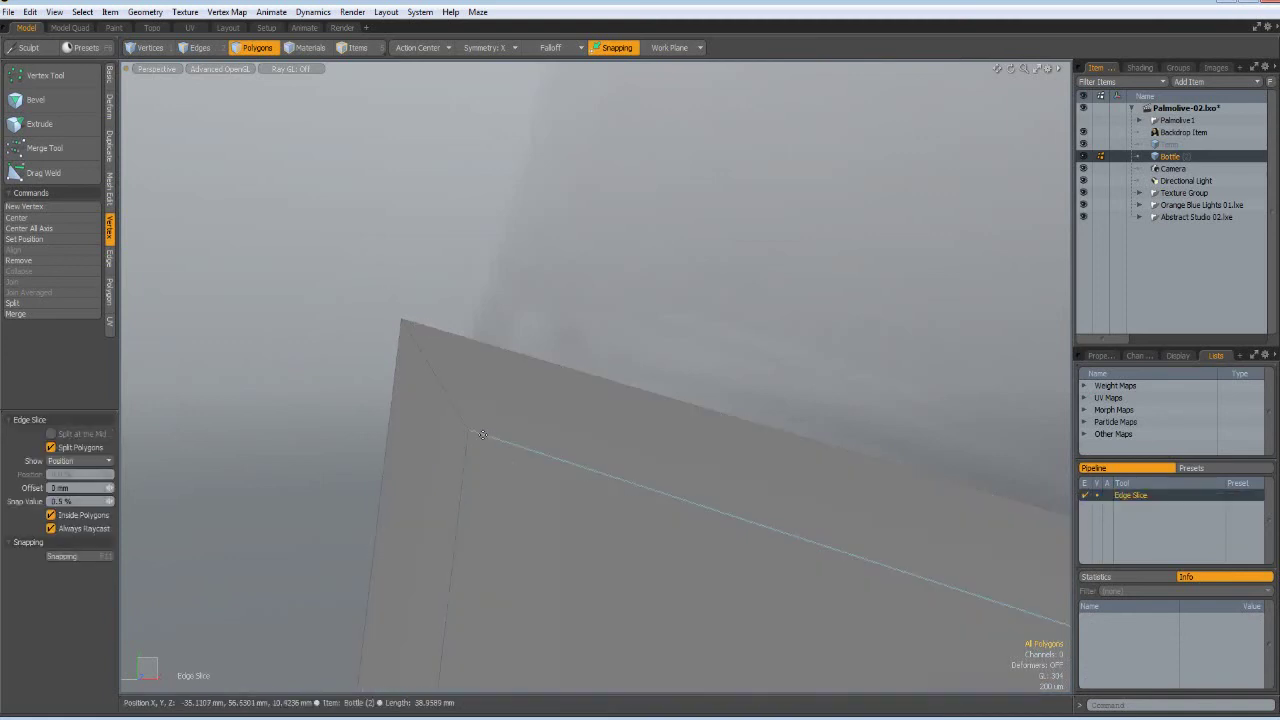
click(465, 334)
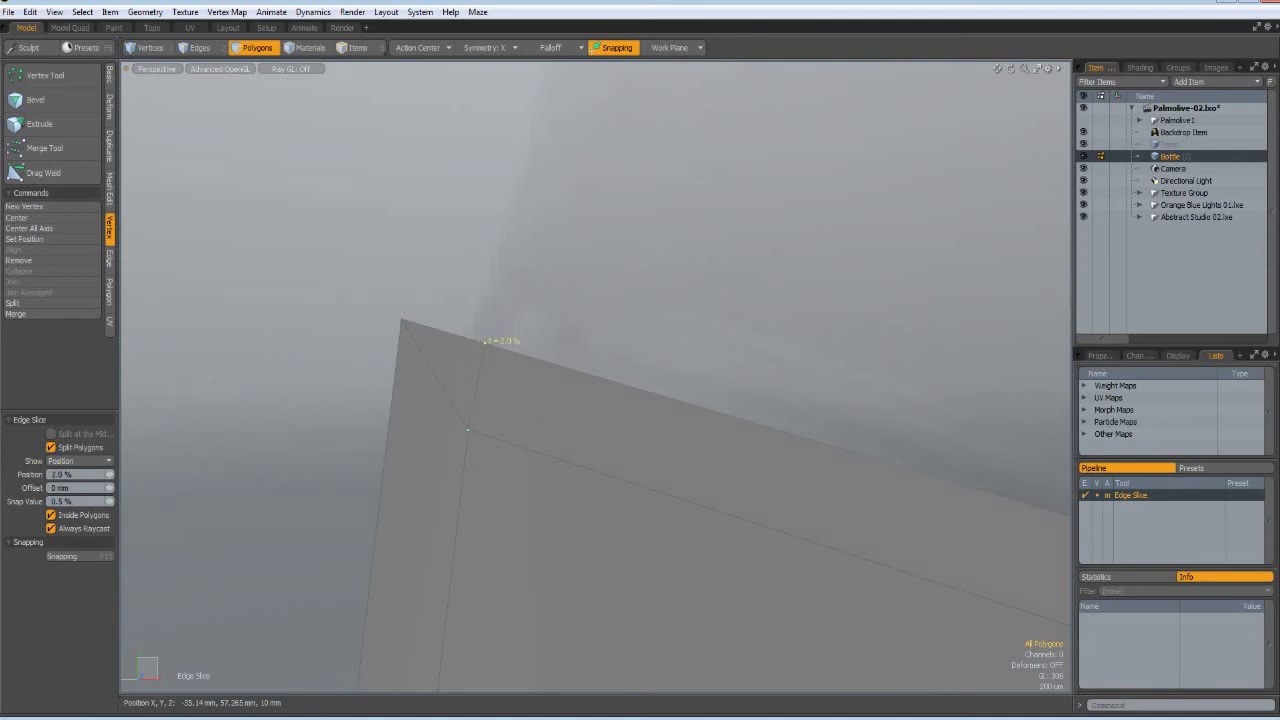
key(space)
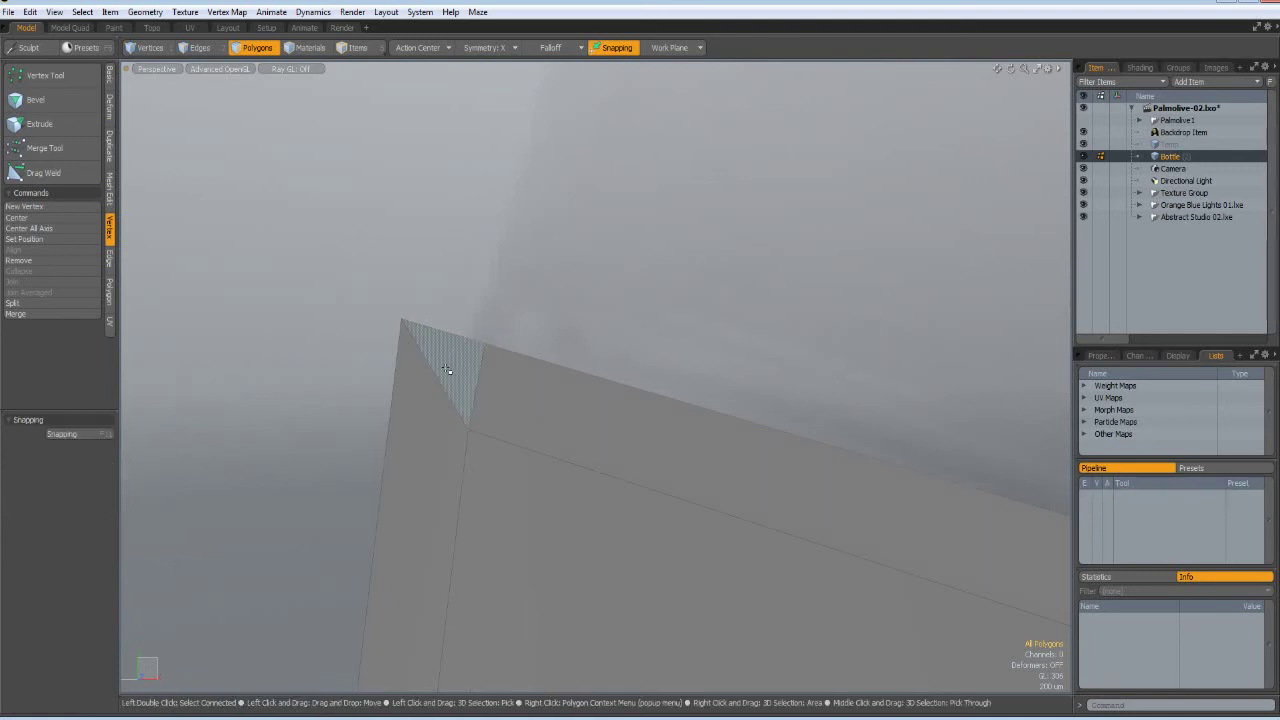
Remove the corner's diagonal edge and the inset edge running along the top of the label area.
key(2)
click(437, 376)
shift+click(588, 468)
key(Delete)
Examine the bottle's cleaned-up top corners, side and label border from several angles, with and without subdivision smoothing.
scroll(568, 523, down, 4)
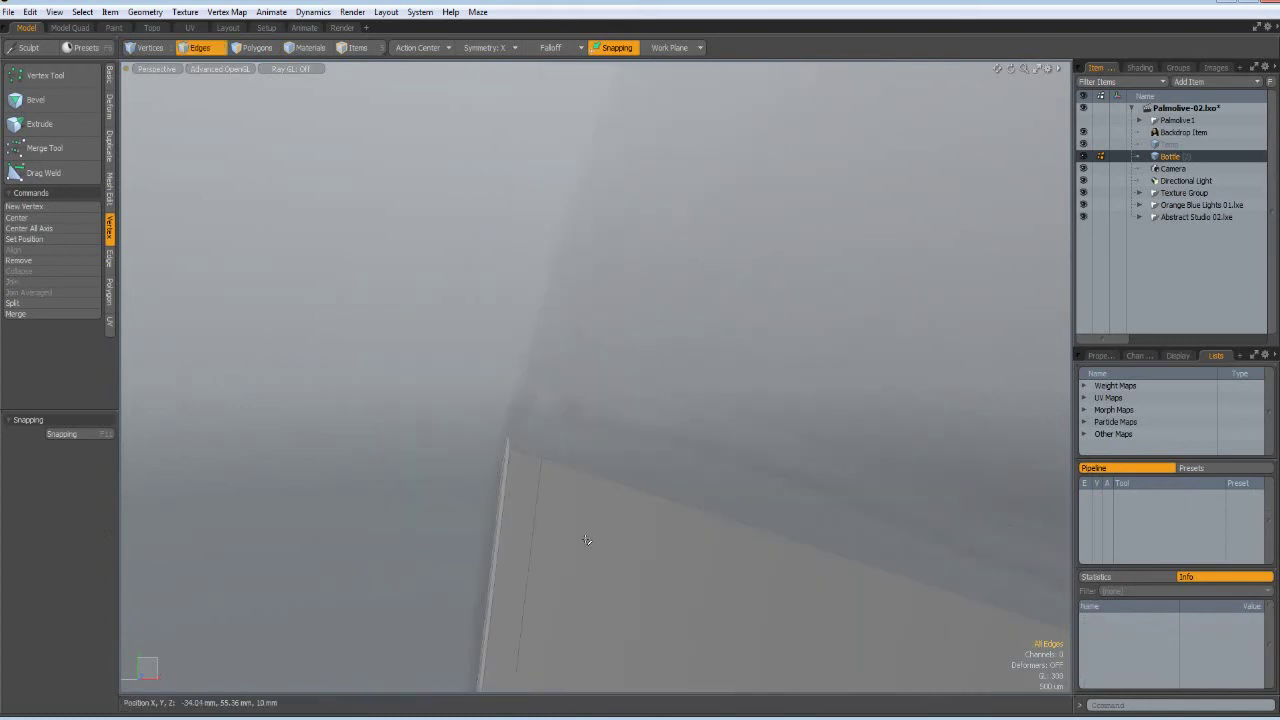
alt+drag(687, 606, 469, 319)
scroll(791, 625, down, 6)
alt+drag(469, 319, 540, 243)
scroll(541, 246, down, 4)
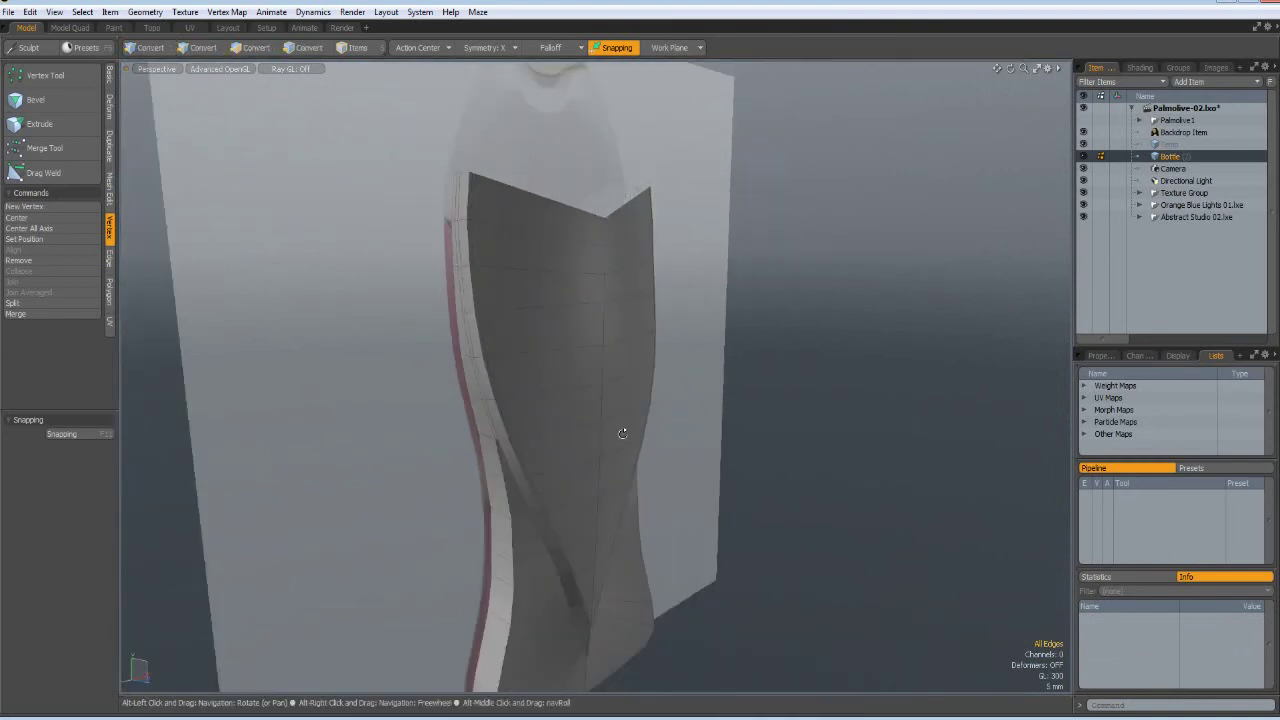
alt+drag(620, 434, 523, 297)
alt+shift+drag(643, 551, 480, 506)
key(Tab)
key(Tab)
Loop-slice the bridge strip around the label with two slices in Symmetry mode and move them outward towards the strip's borders.
scroll(578, 591, up, 6)
click(503, 507)
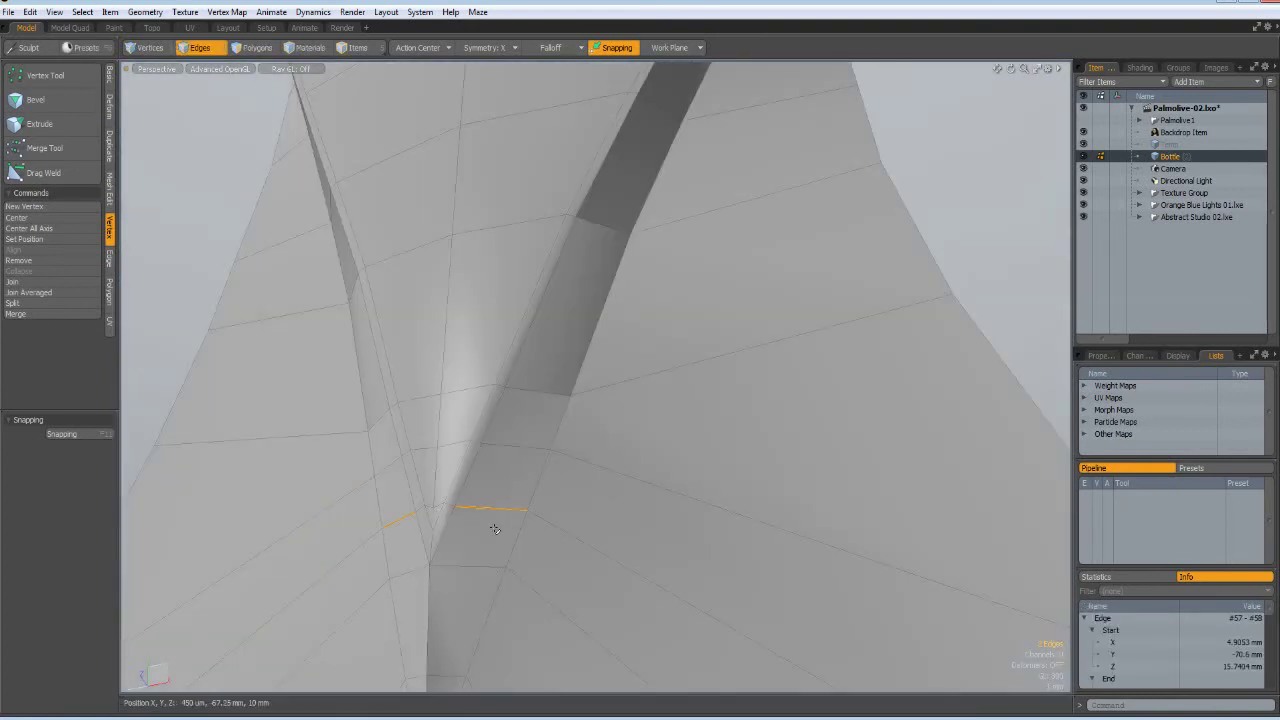
key(alt+c)
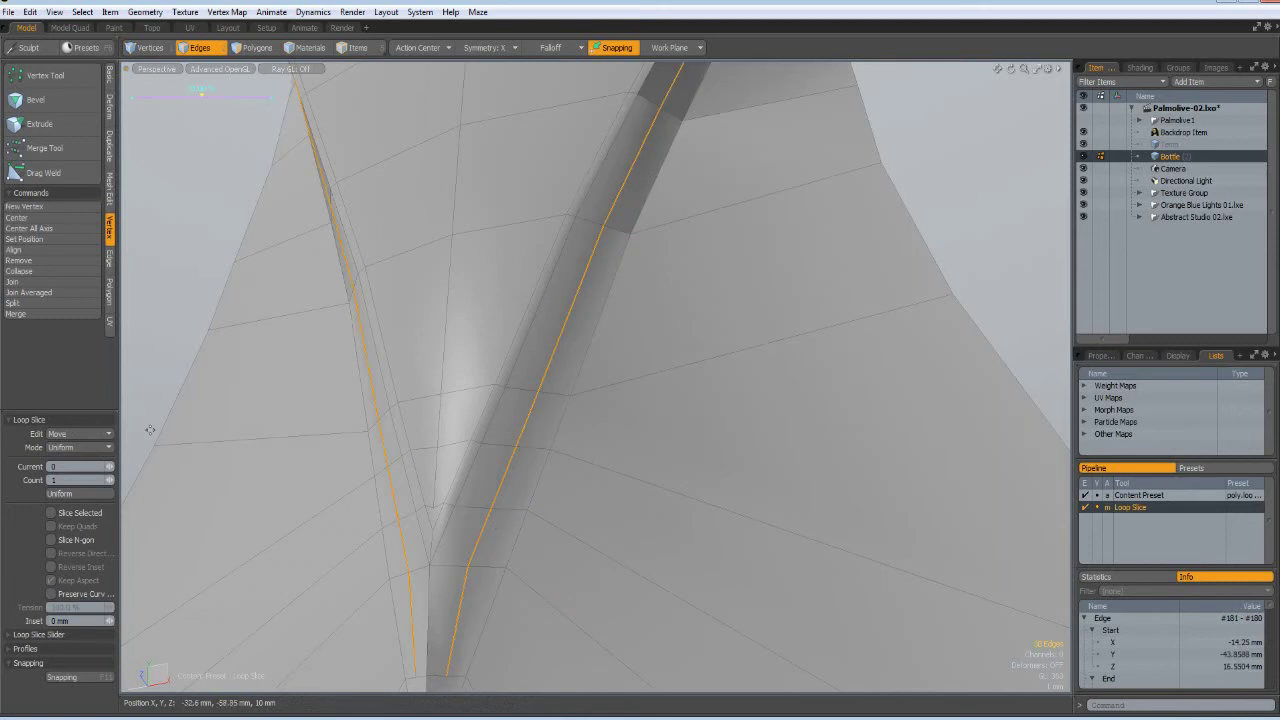
click(72, 456)
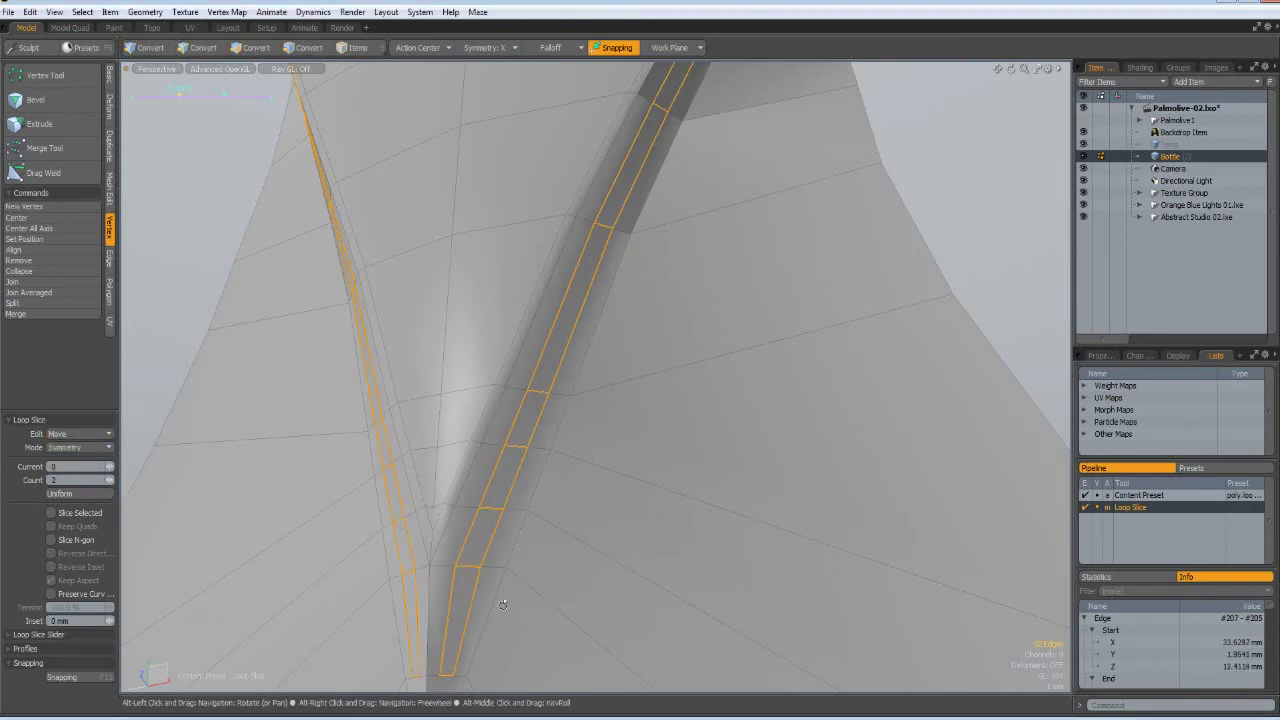
alt+shift+drag(540, 600, 634, 424)
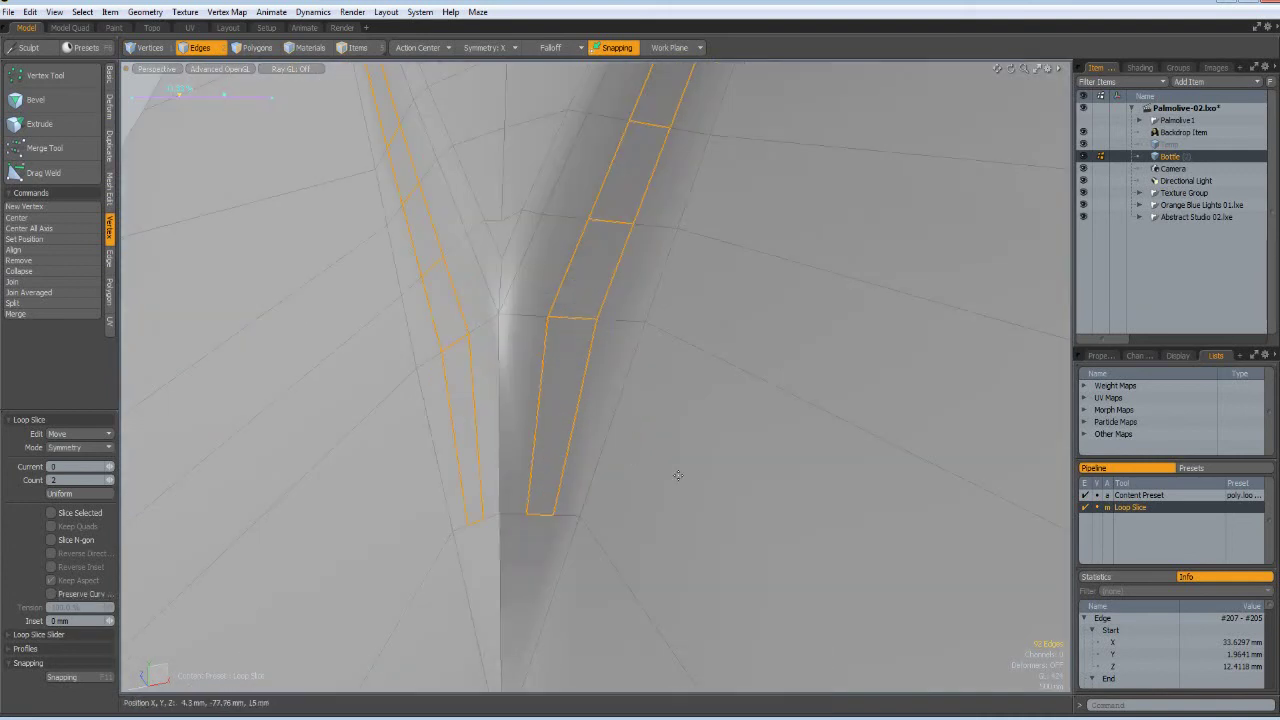
drag(179, 95, 159, 95)
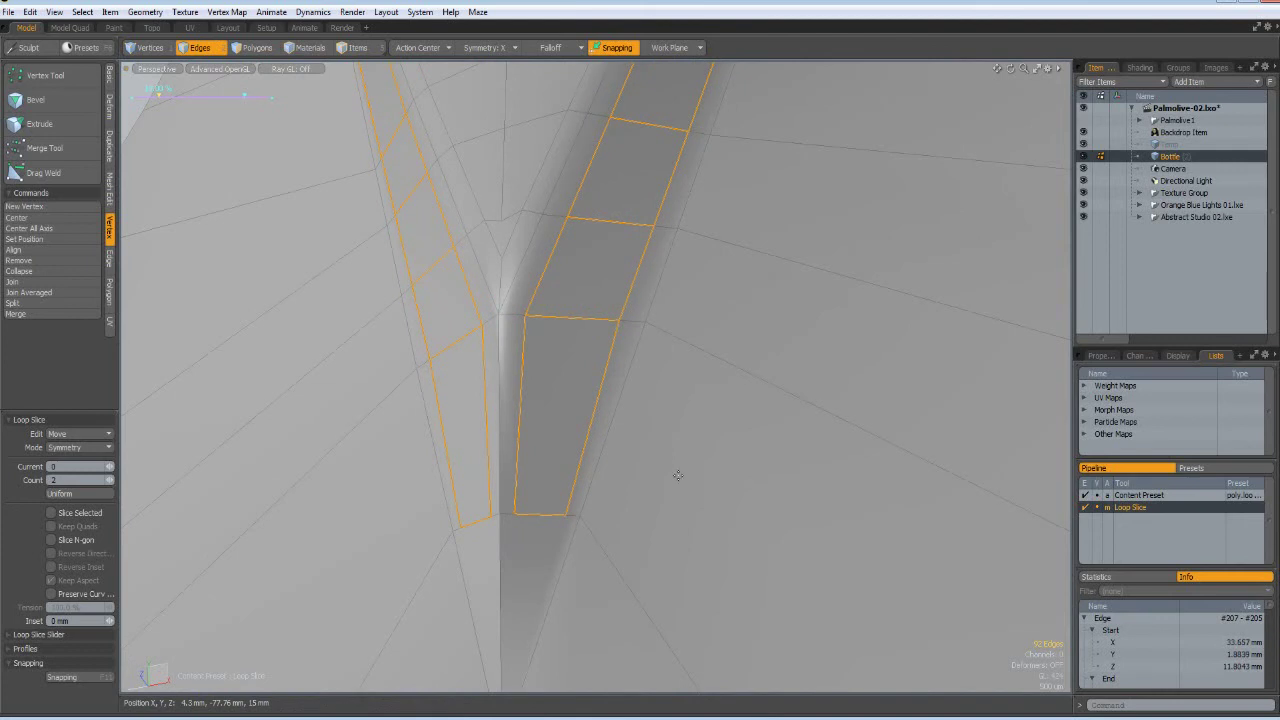
key(space)
Edge-slice from the end of the strip's outer loop to the centre edge at 17.0% near the V tip, and check the smoothed result.
click(323, 457)
alt+shift+drag(710, 600, 649, 517)
scroll(520, 410, up, 3)
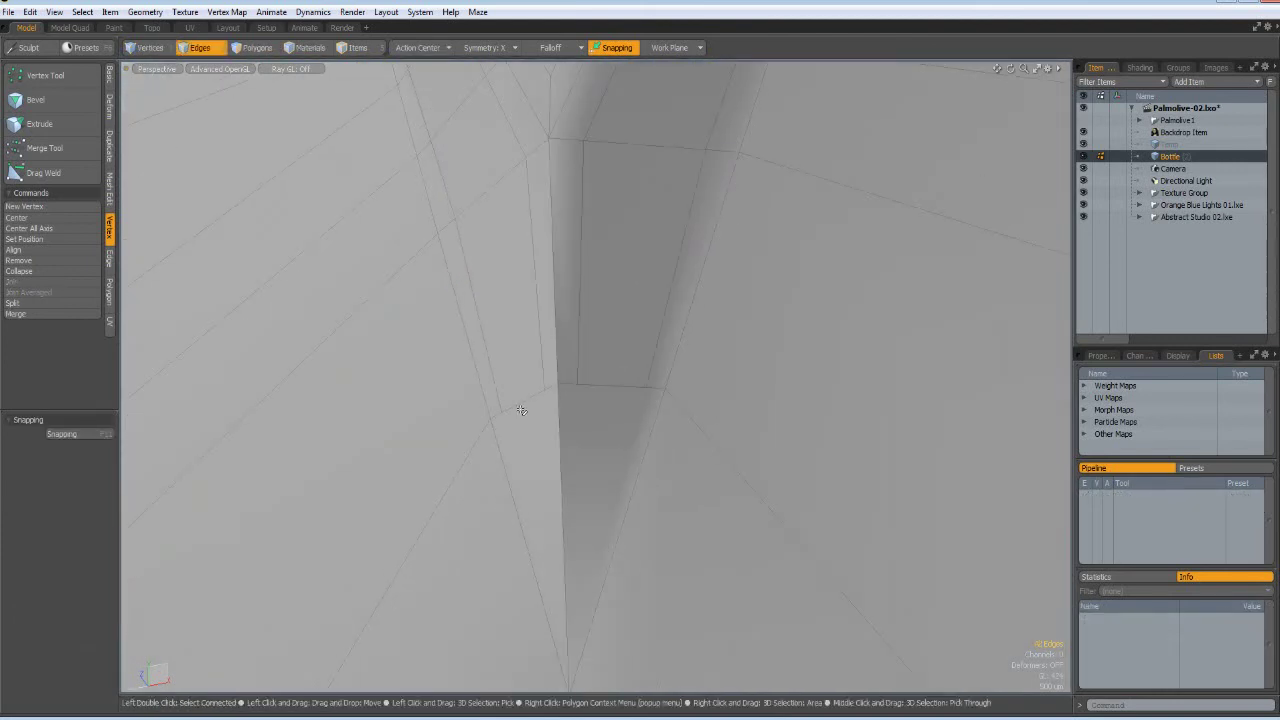
alt+shift+drag(565, 534, 540, 497)
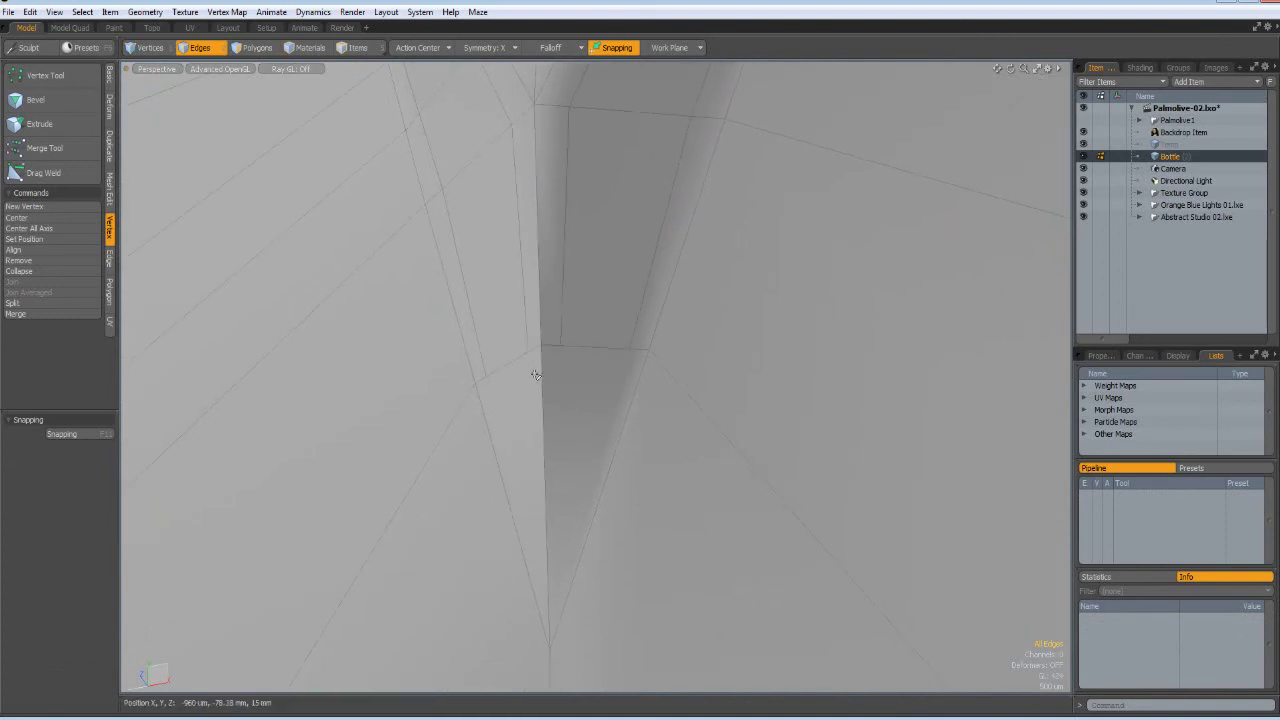
key(alt+c)
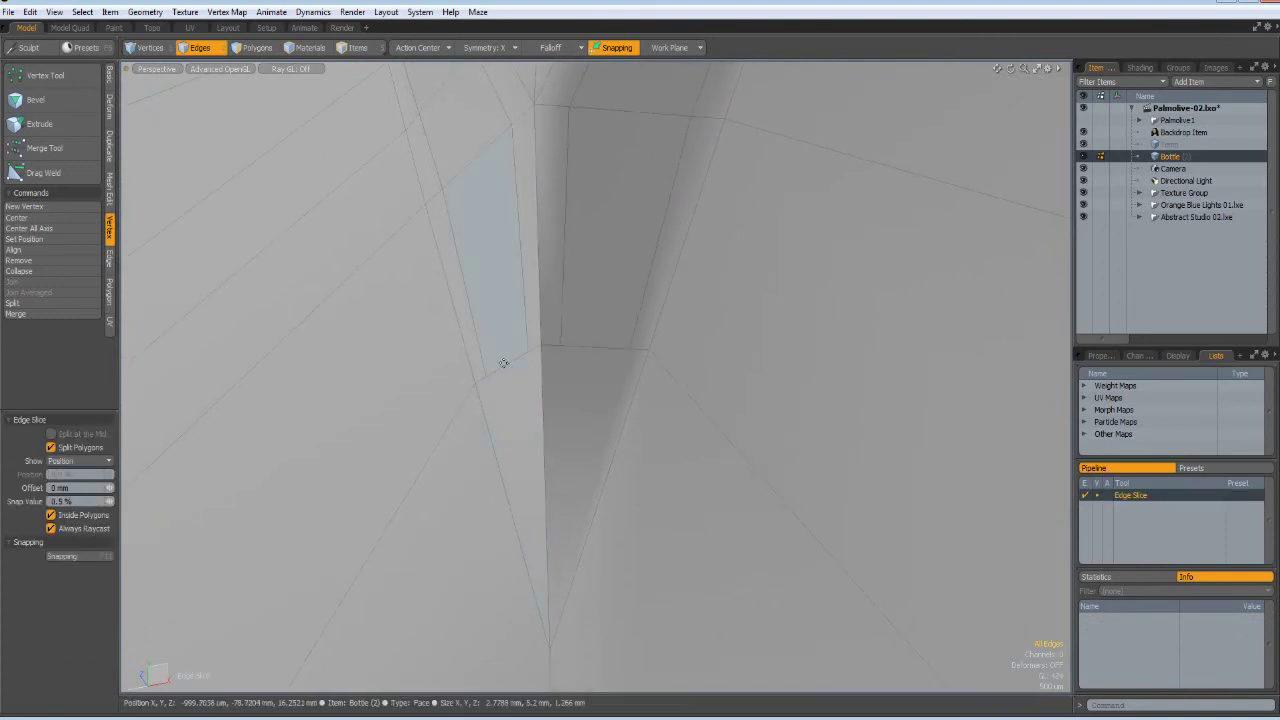
click(548, 590)
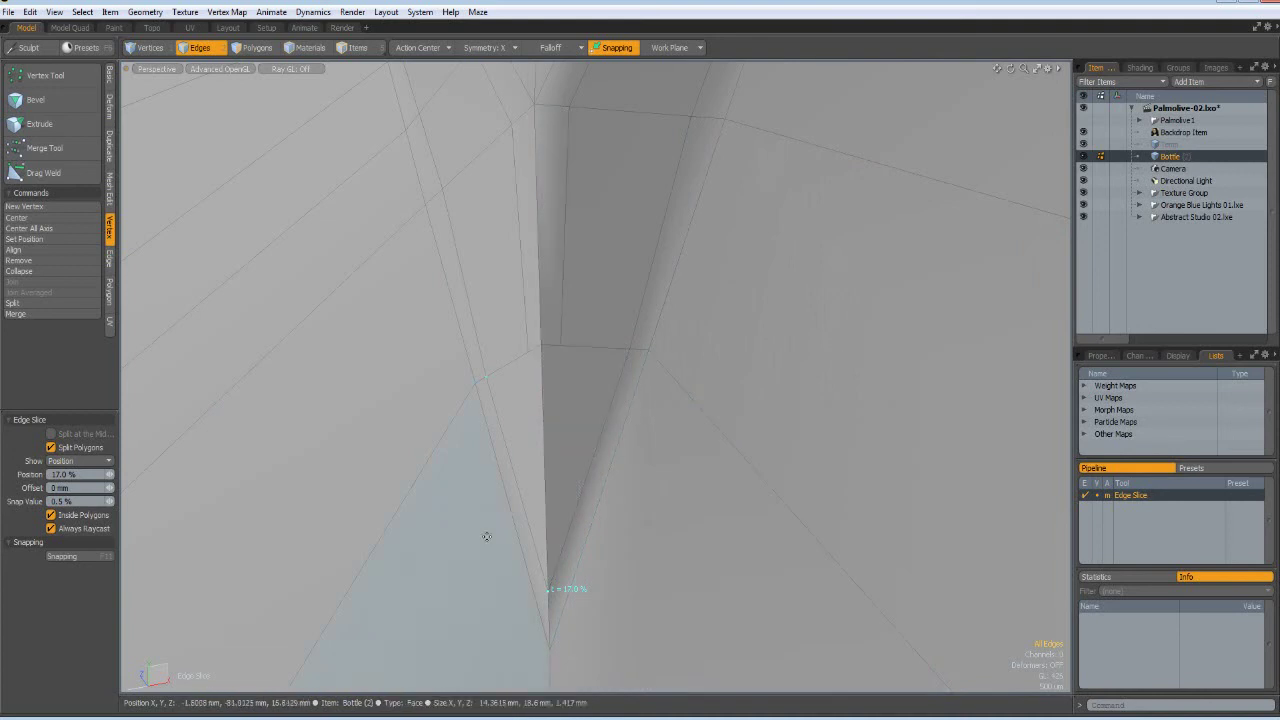
key(q)
key(Tab)
scroll(729, 529, down, 5)
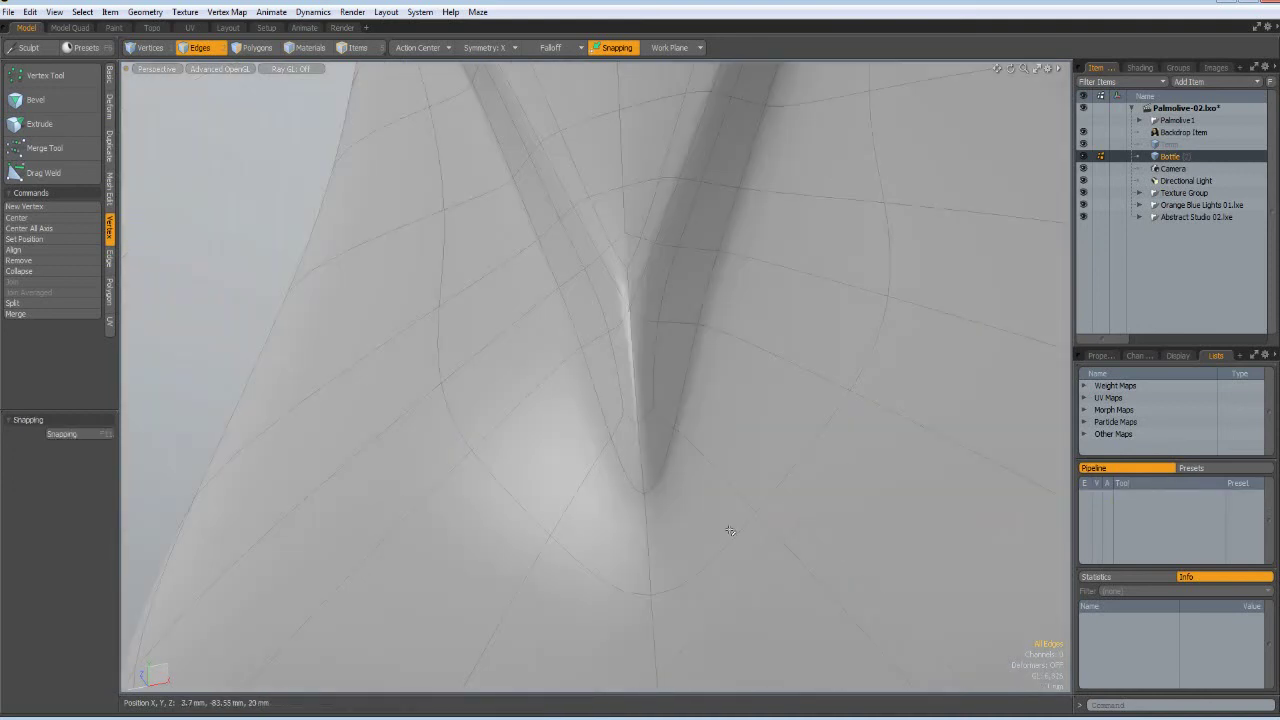
alt+drag(689, 571, 663, 514)
key(Tab)
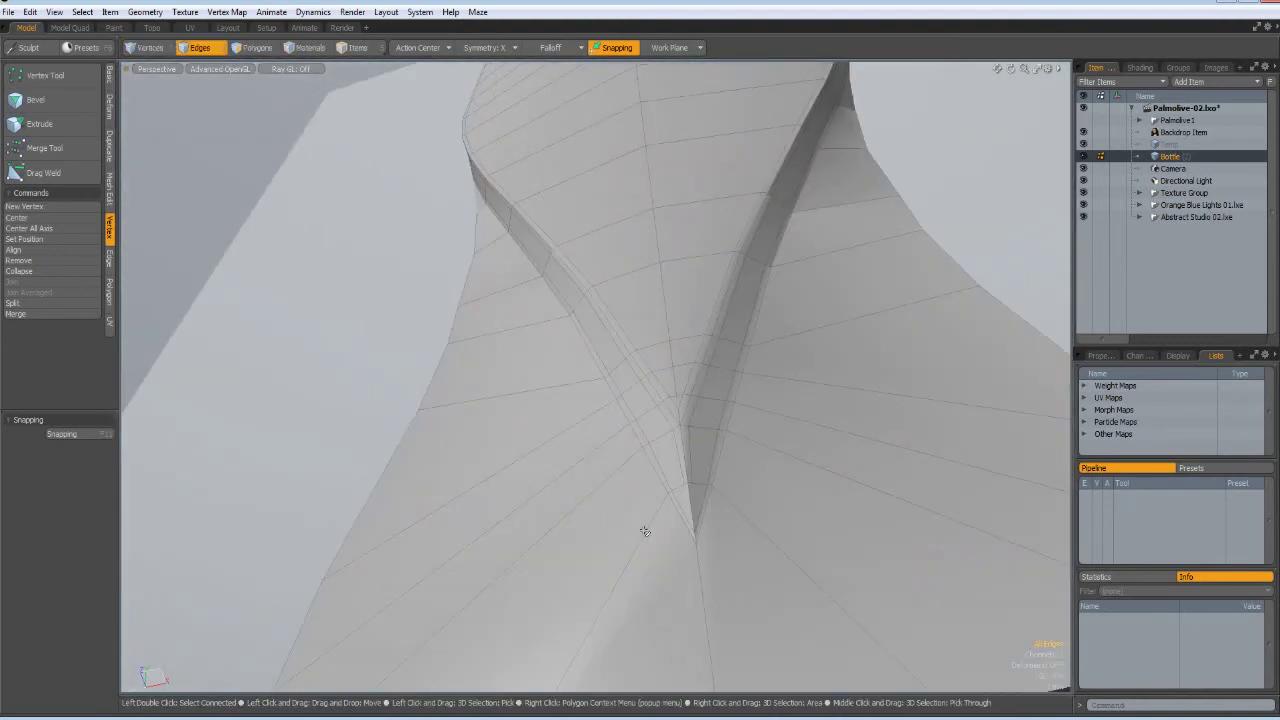
Try to add an edge loop at about 22.1% just outside the label border near the V tip.
key(alt+l)
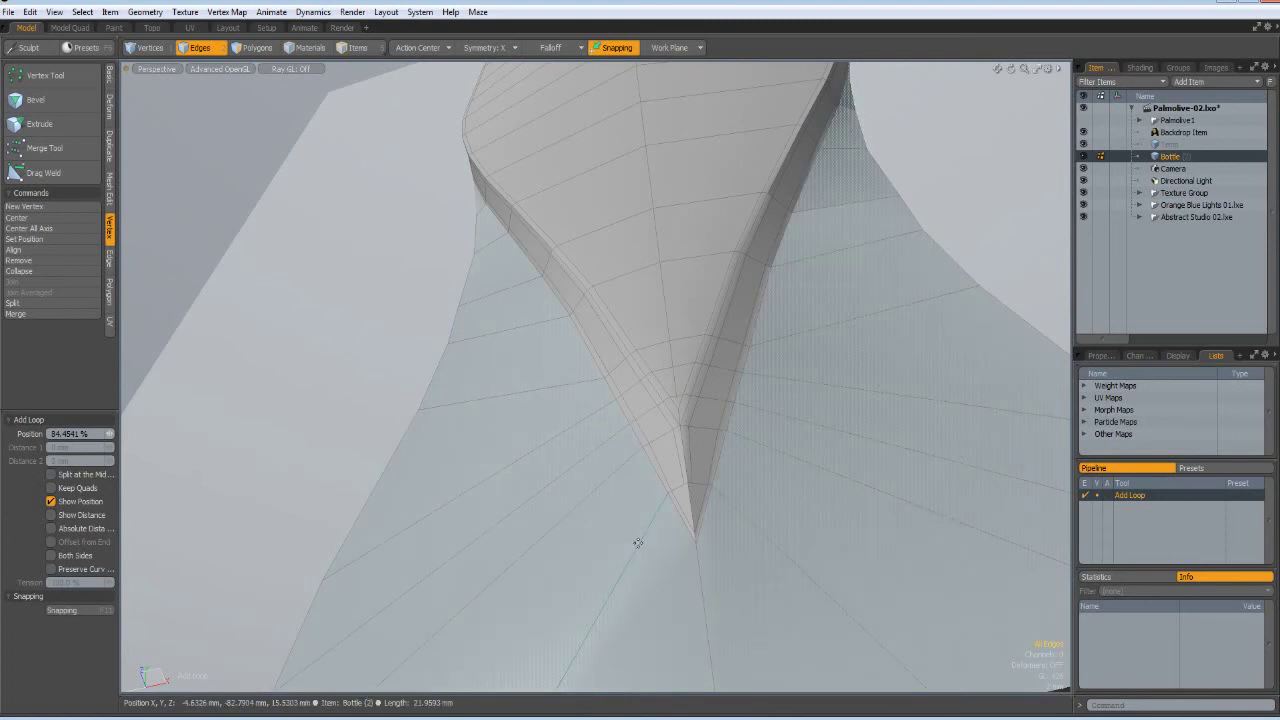
click(638, 542)
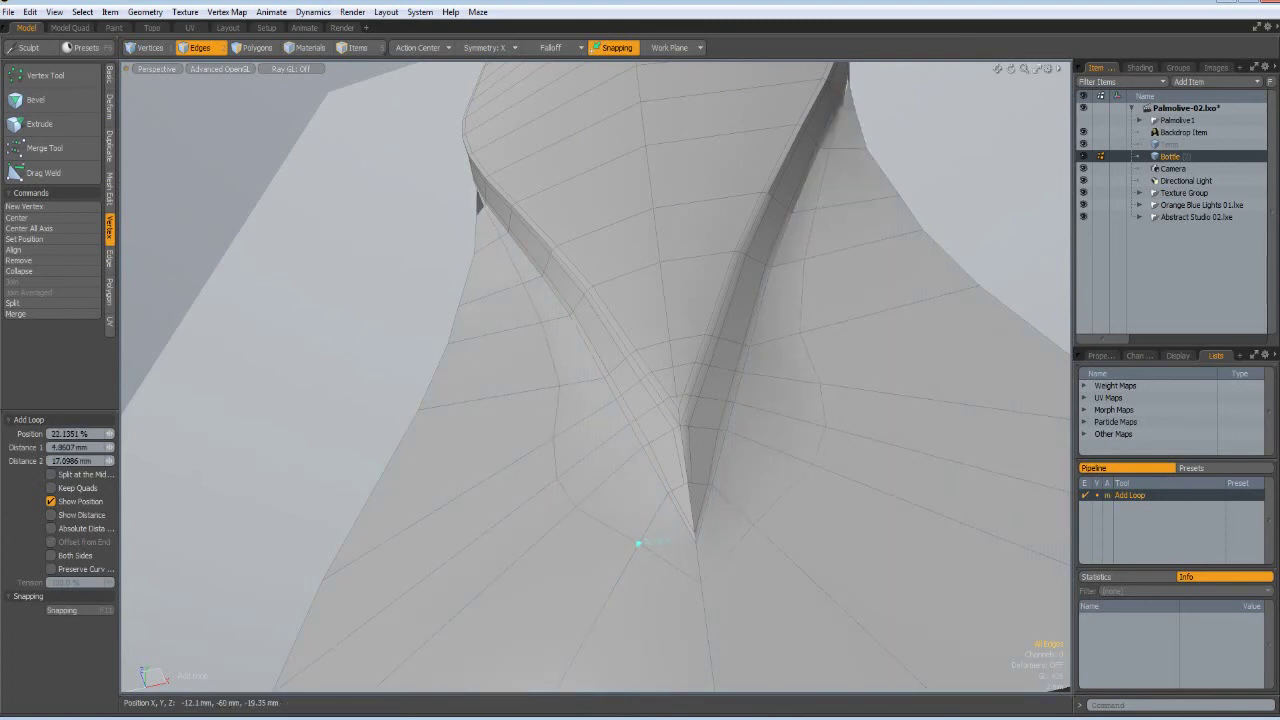
key(Tab)
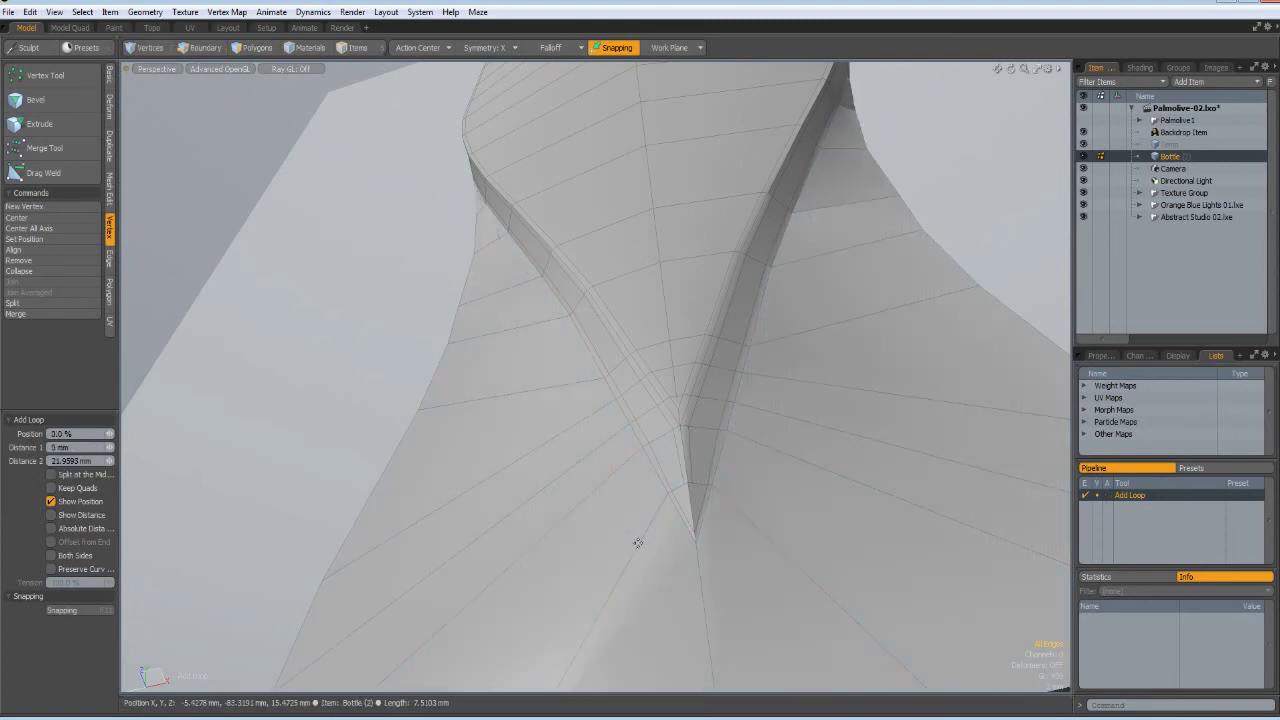
Show the bottle in the right side view and turn on the work plane grid.
alt+drag(638, 542, 722, 396)
scroll(715, 430, down, 6)
key(Tab)
scroll(717, 396, down, 6)
scroll(717, 396, up, 1)
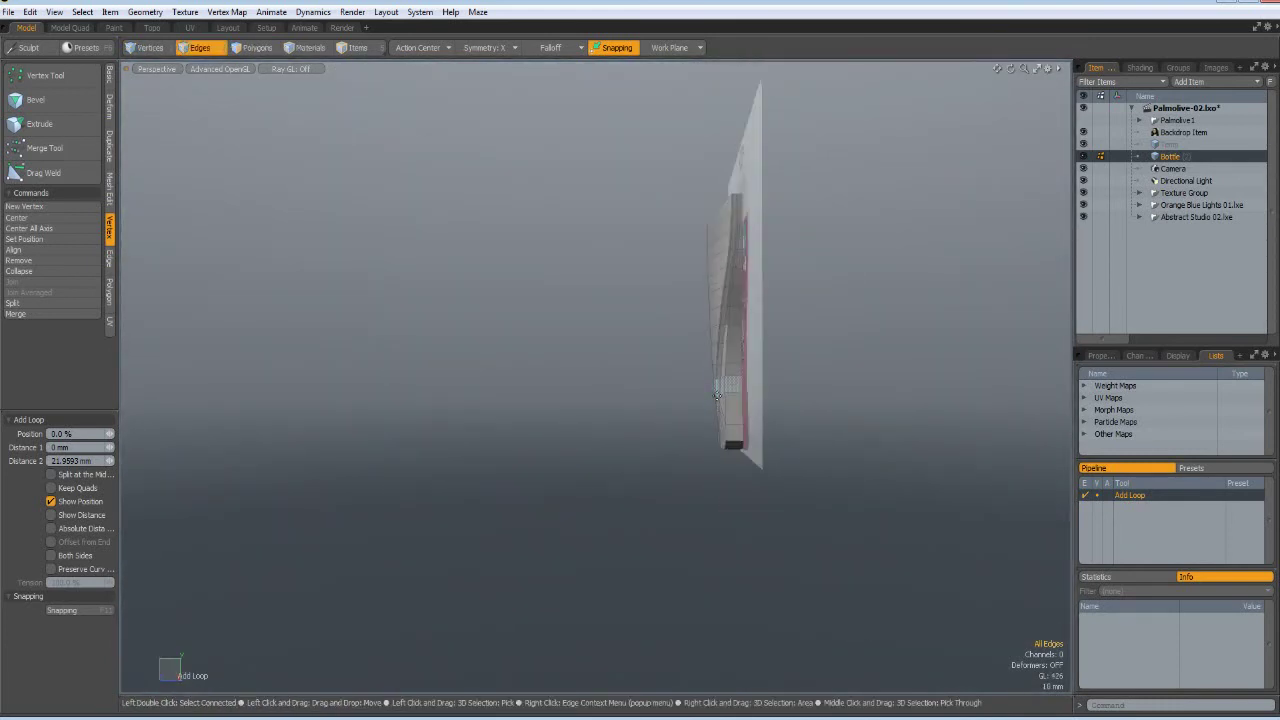
key(KP_3)
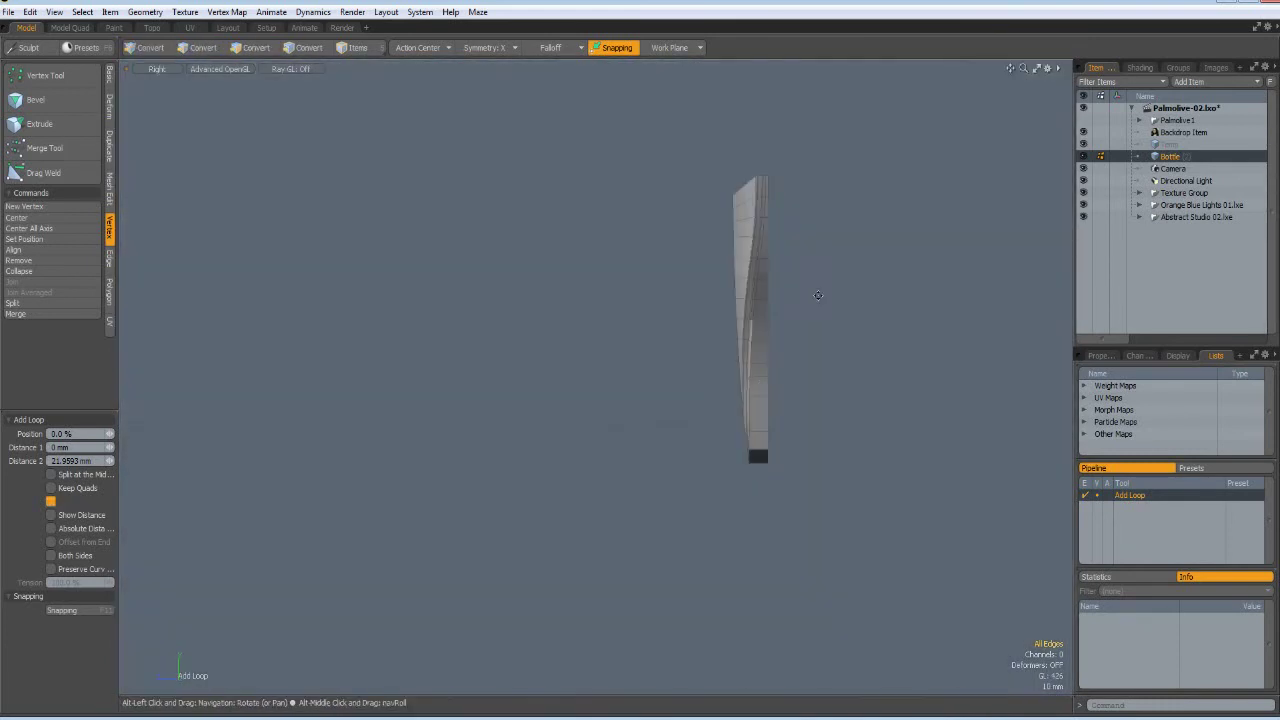
alt+shift+drag(817, 294, 686, 364)
scroll(579, 431, up, 2)
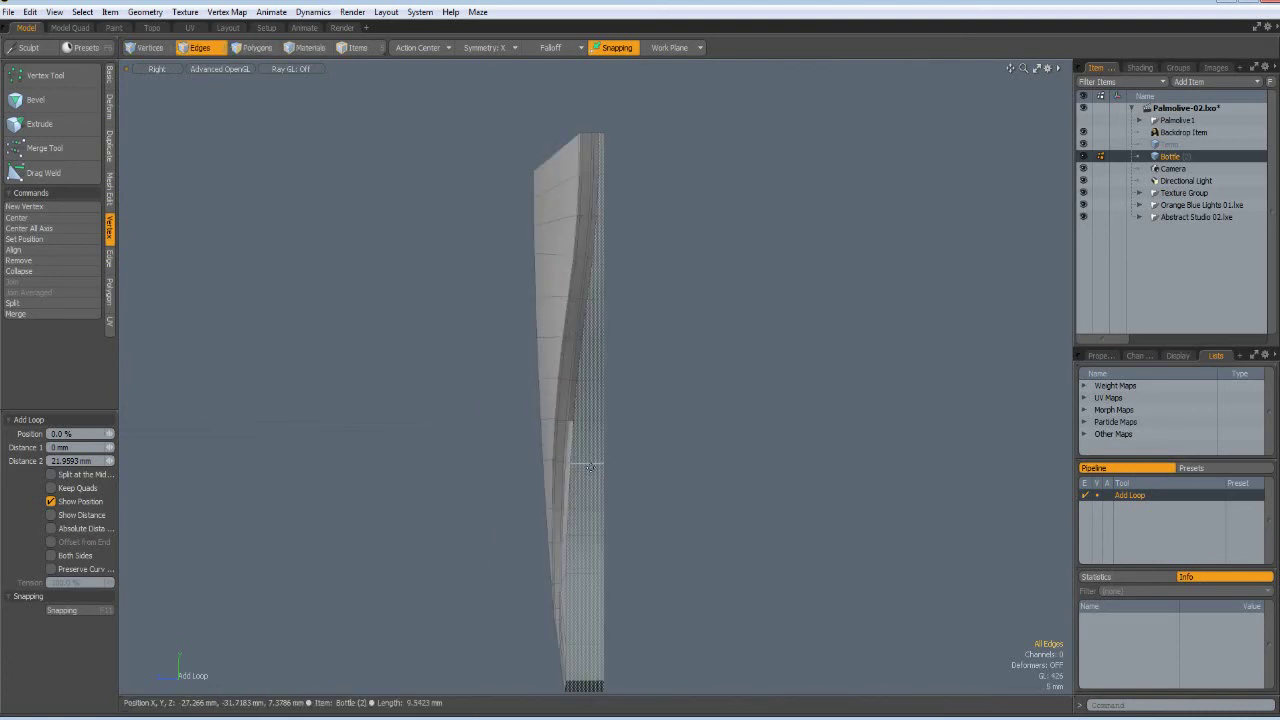
alt+shift+drag(590, 467, 592, 438)
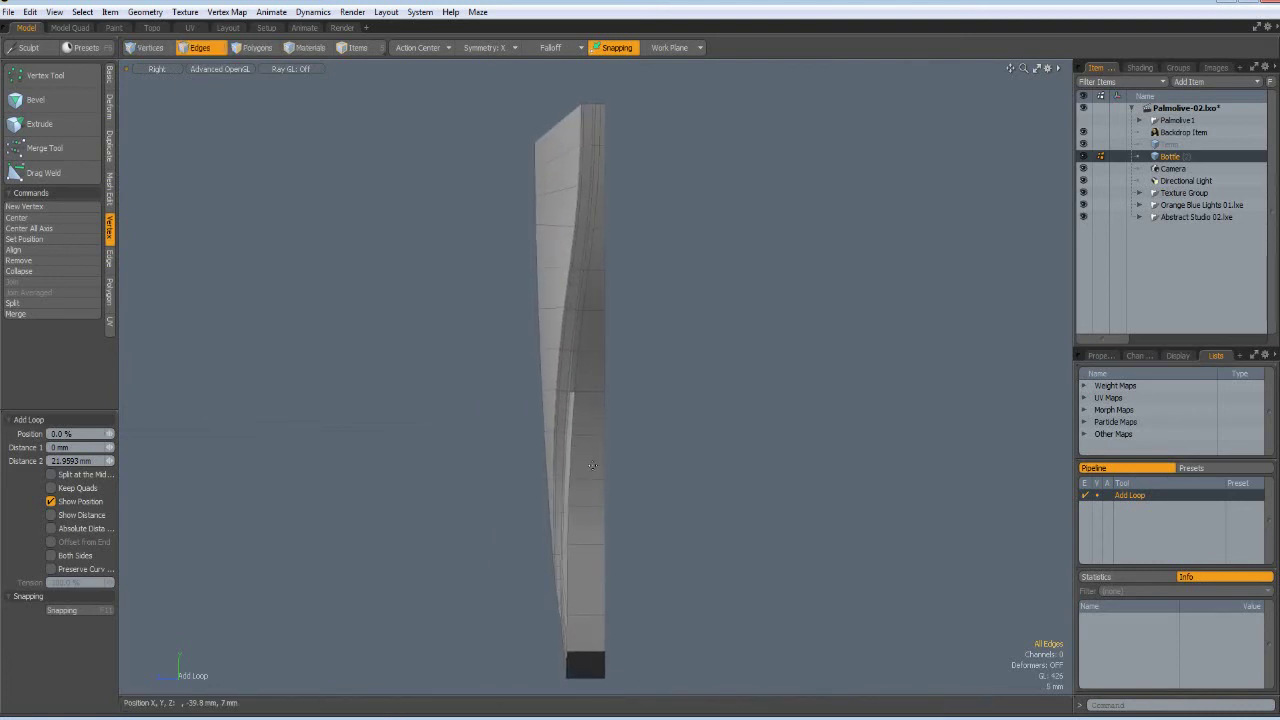
key(ctrl+3)
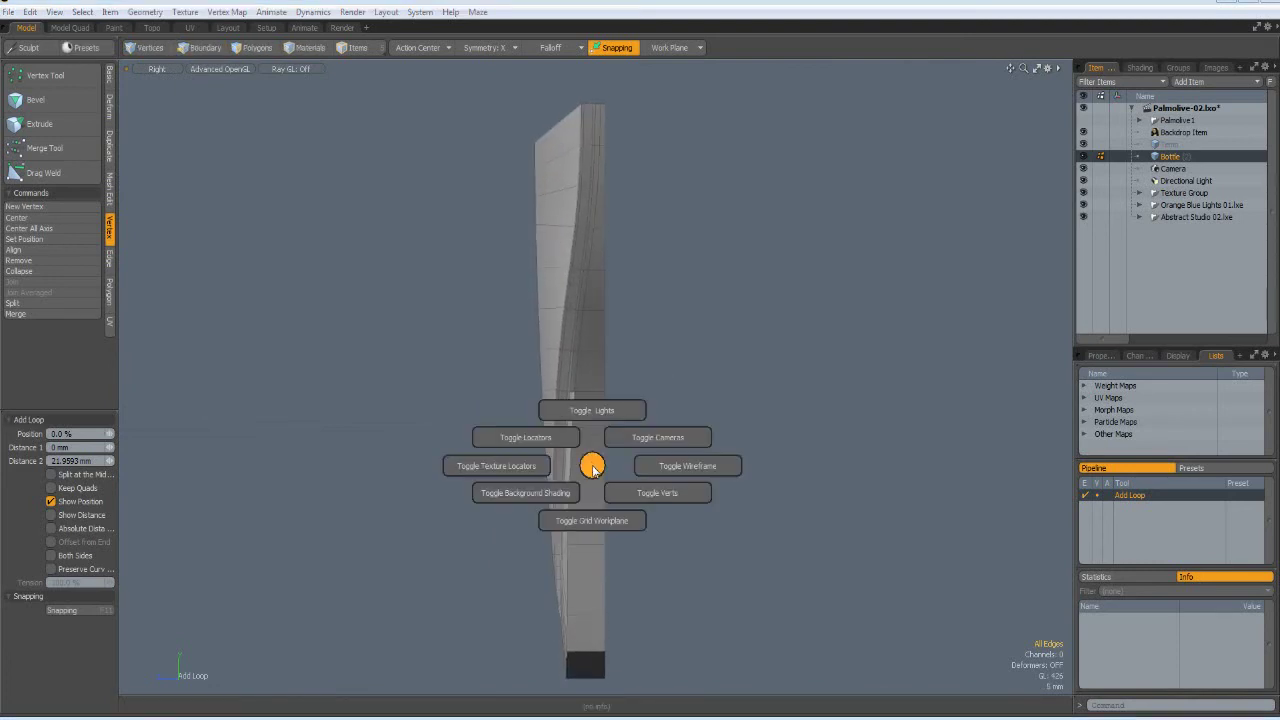
click(604, 522)
Move the whole half-bottle mesh -3.2 mm along Z towards the centre line.
key(w)
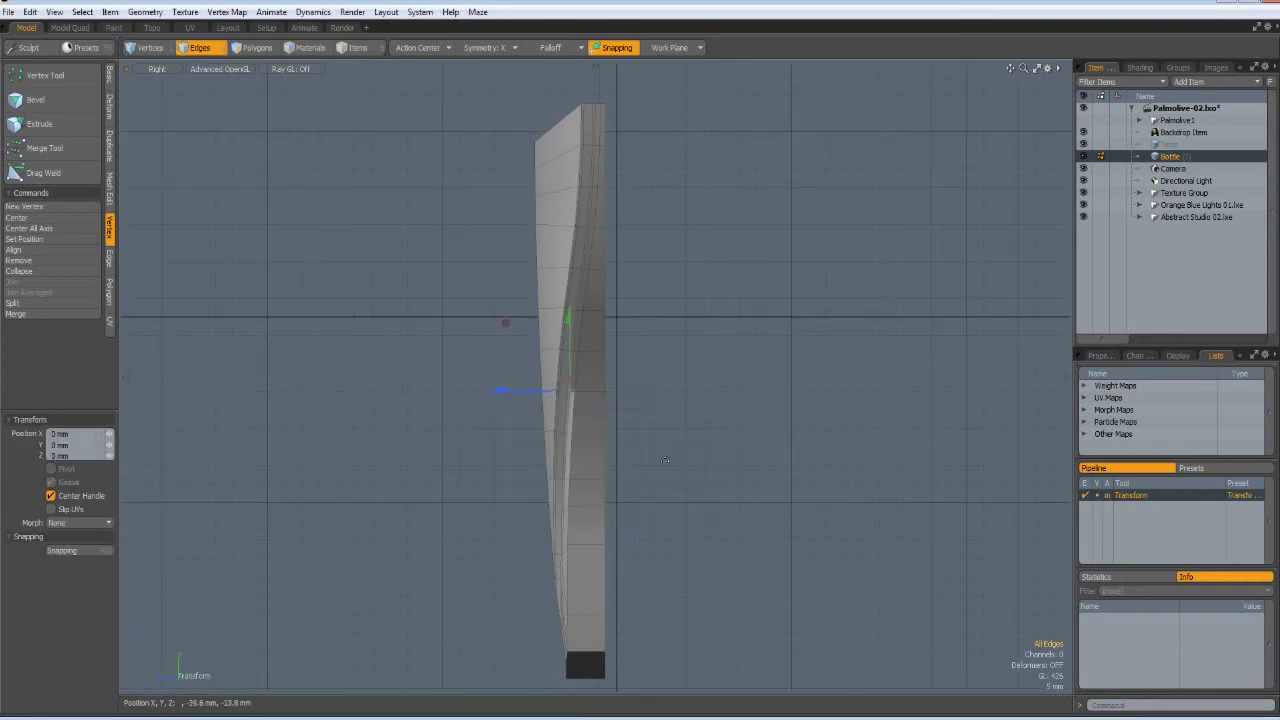
ctrl+drag(497, 390, 512, 392)
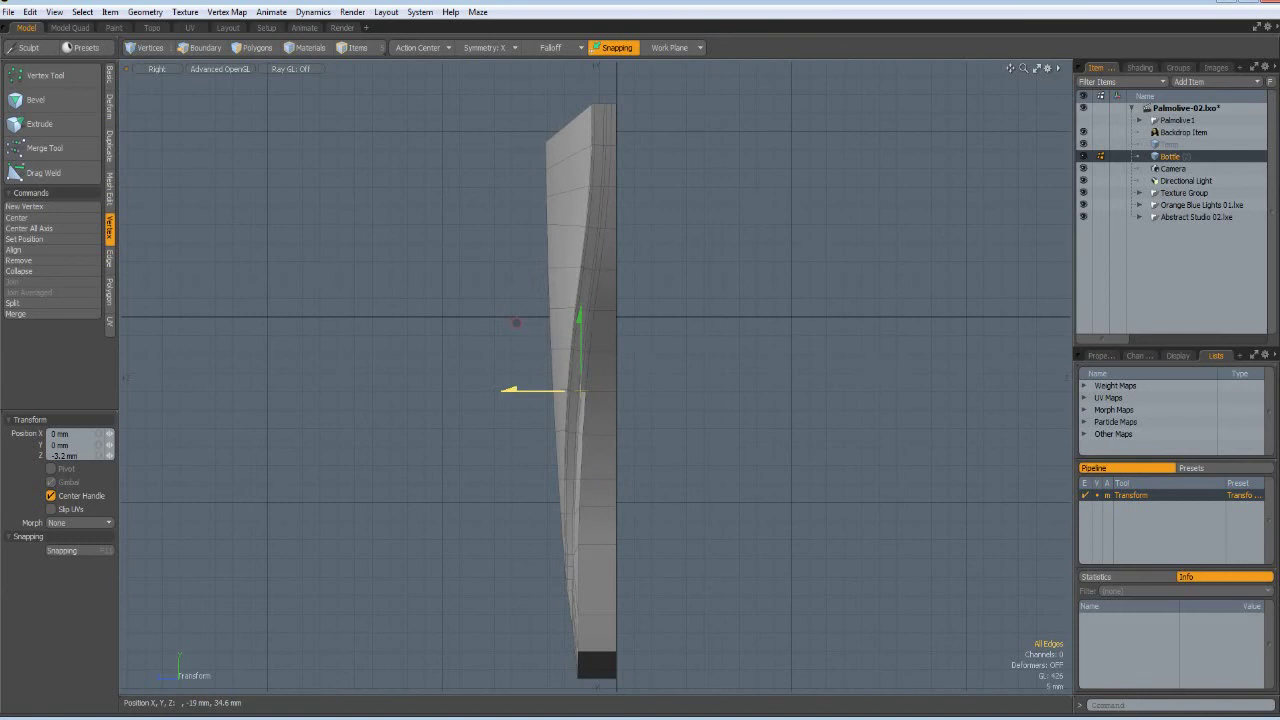
key(2)
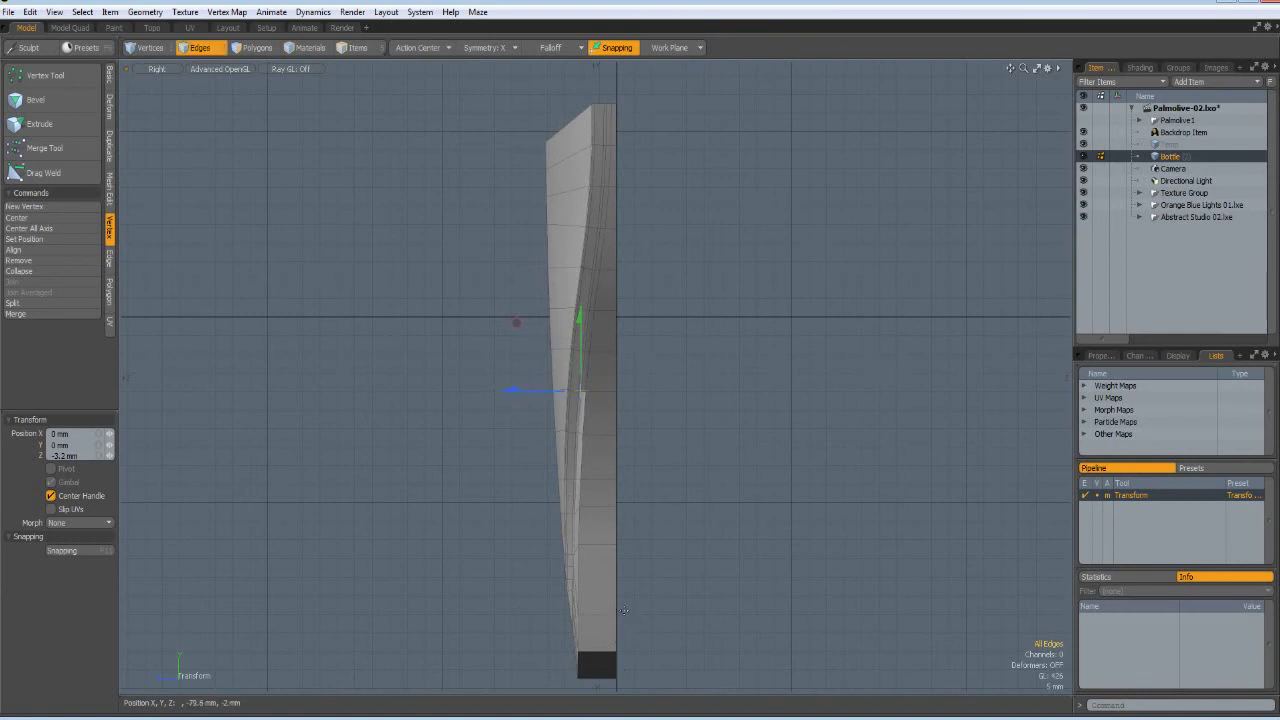
key(space)
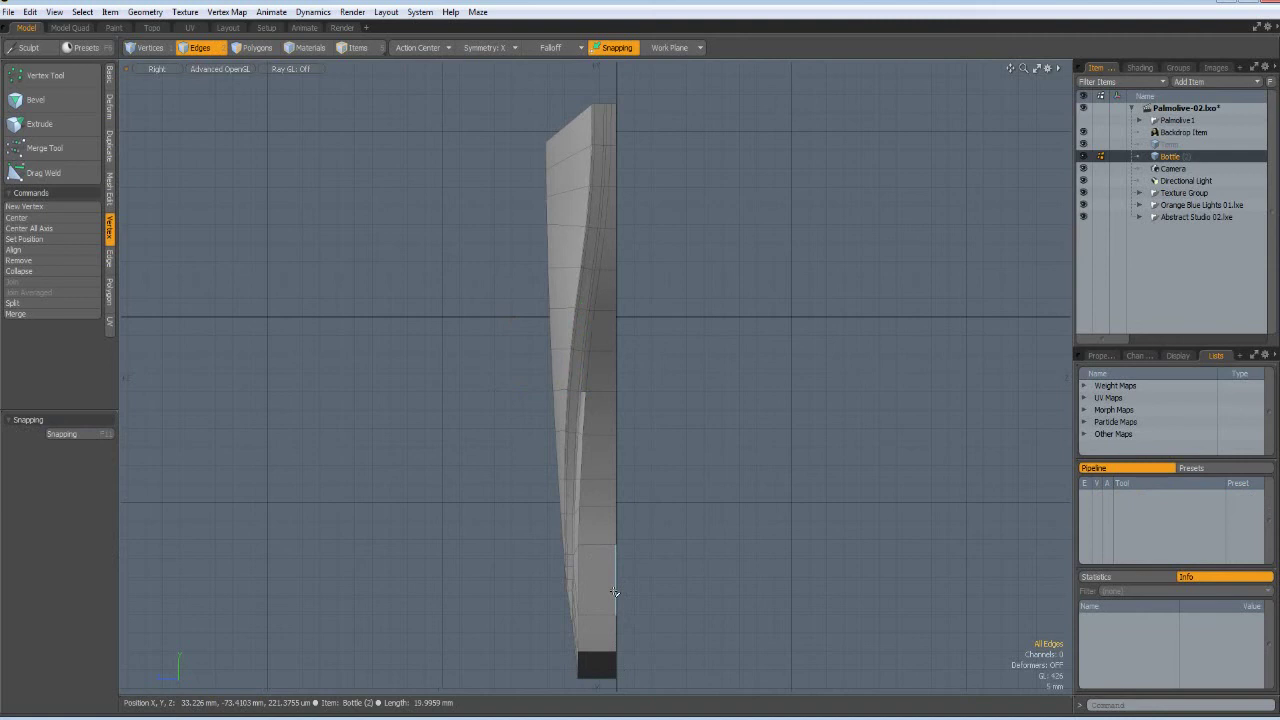
Select the open rear border edges, excluding the top ones, and set their vertex position to 0 on the Z axis.
double_click(614, 590)
key(ctrl)
drag(501, 77, 651, 147)
key(2)
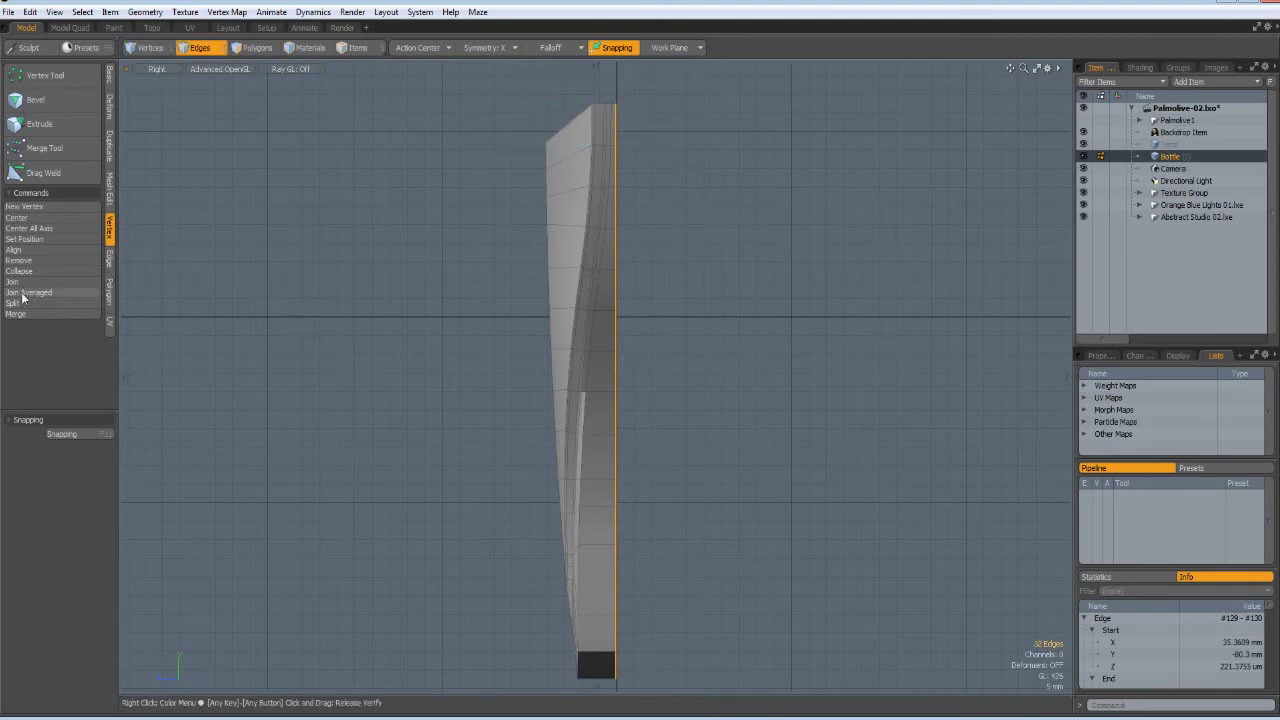
click(49, 240)
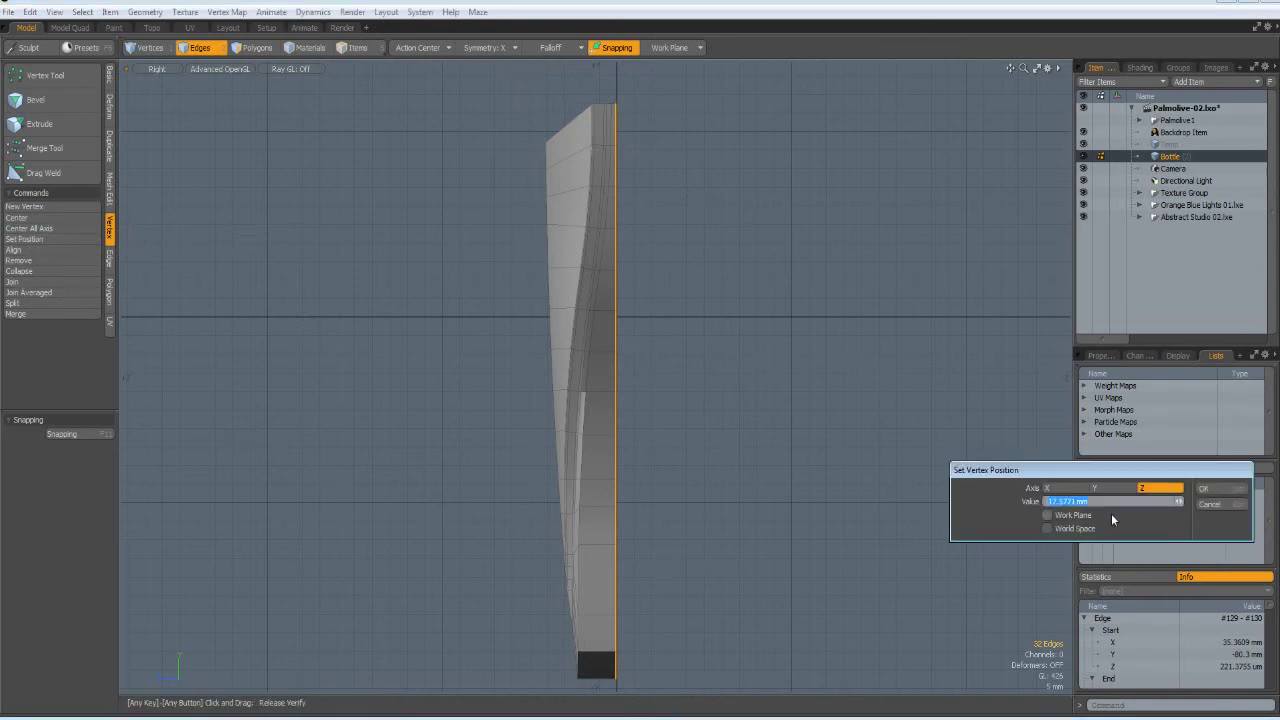
text(0)
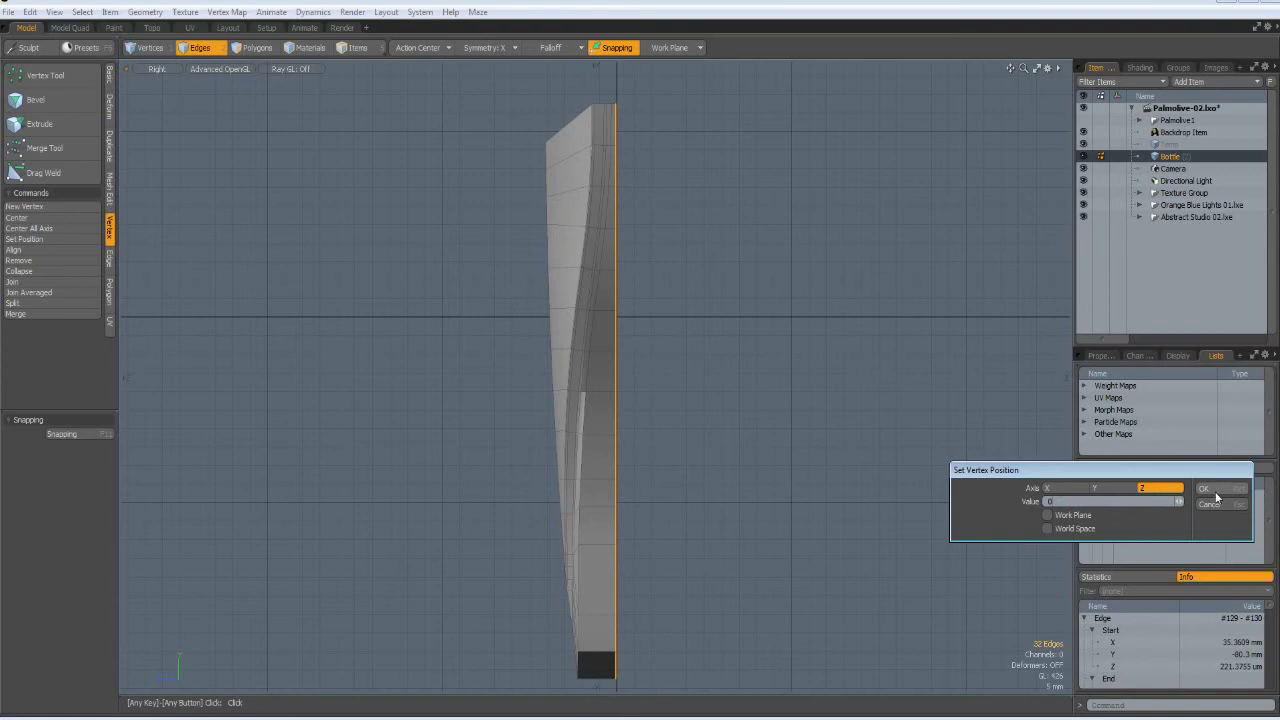
click(1216, 493)
click(156, 425)
Mirror the half-bottle across the Z axis with the mirror centre at 0 mm.
click(110, 148)
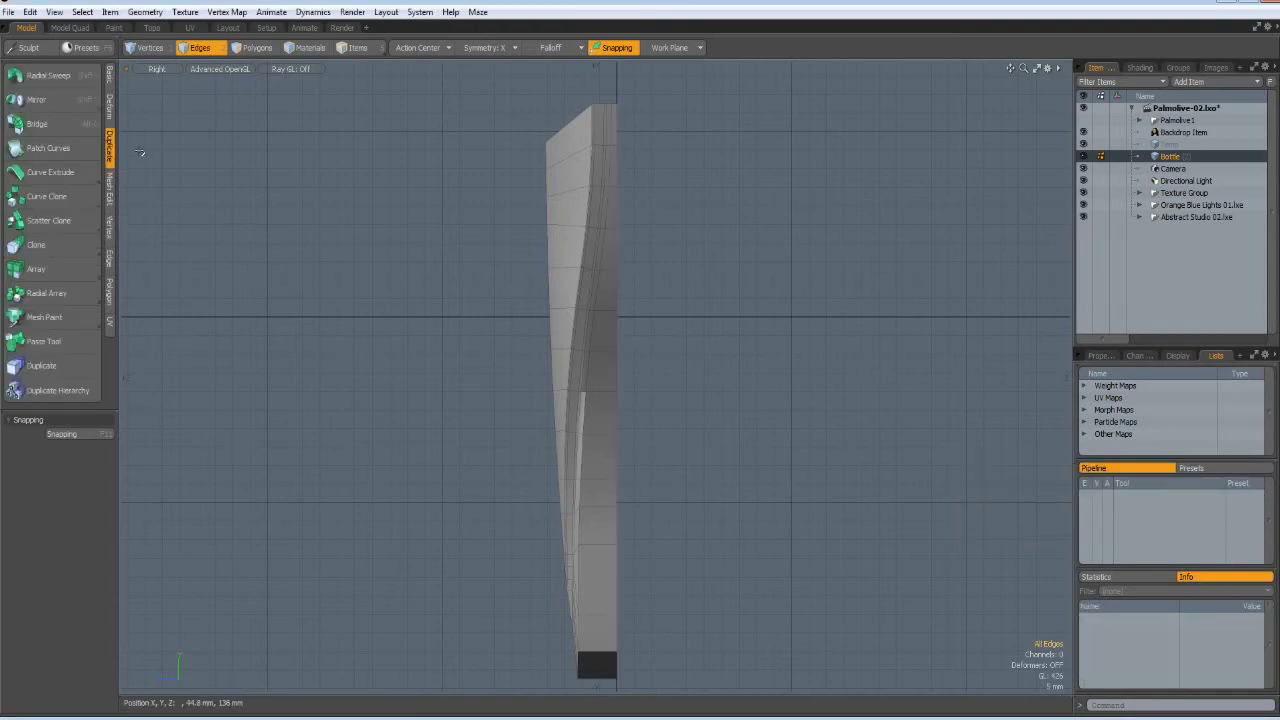
click(40, 100)
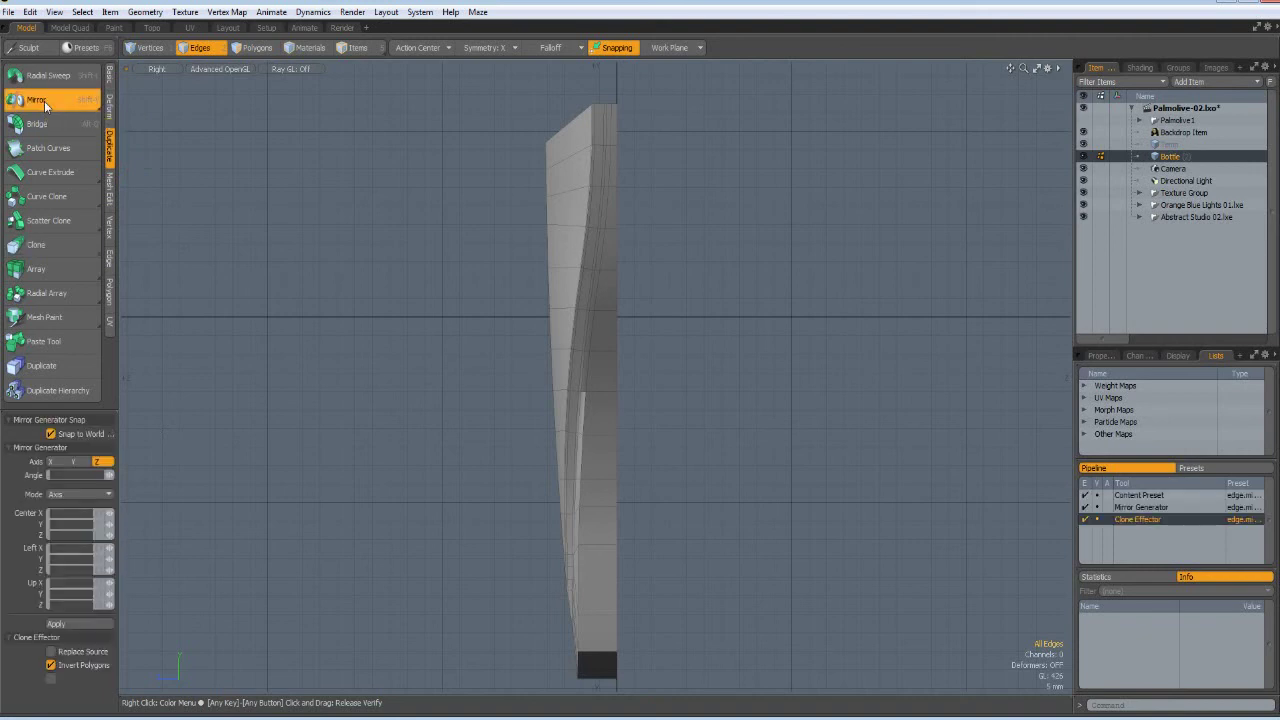
click(73, 626)
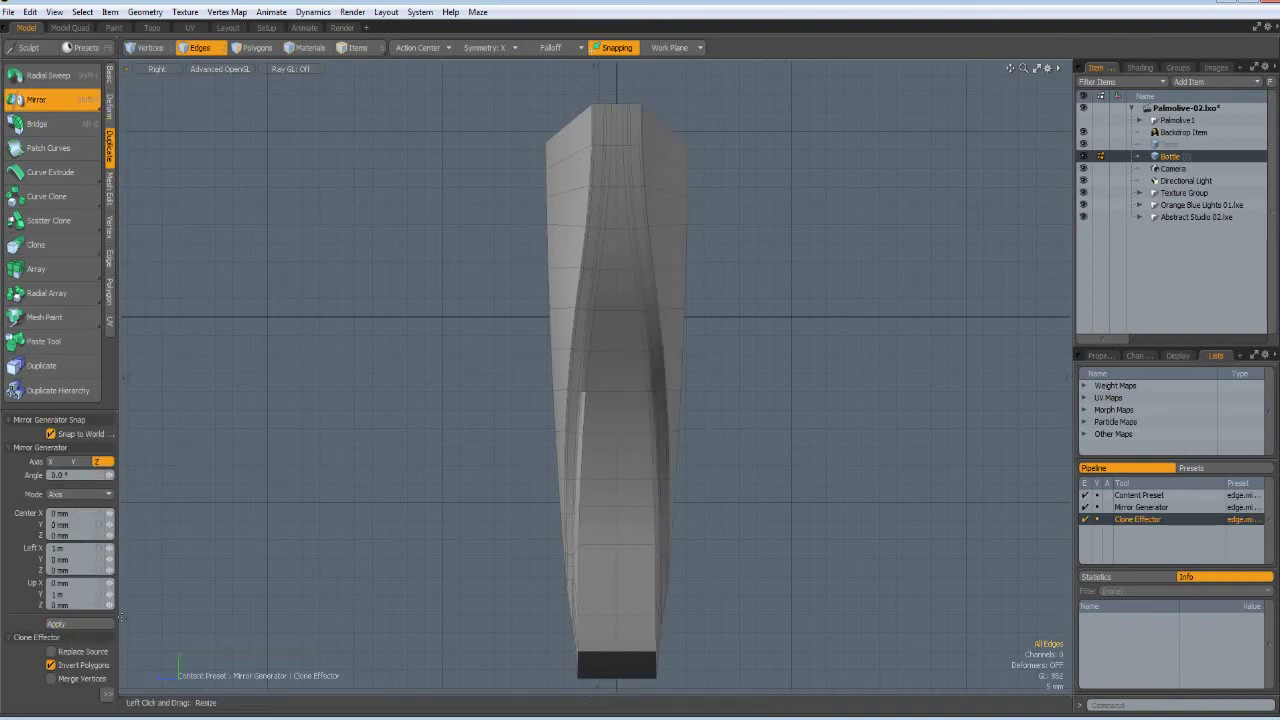
key(space)
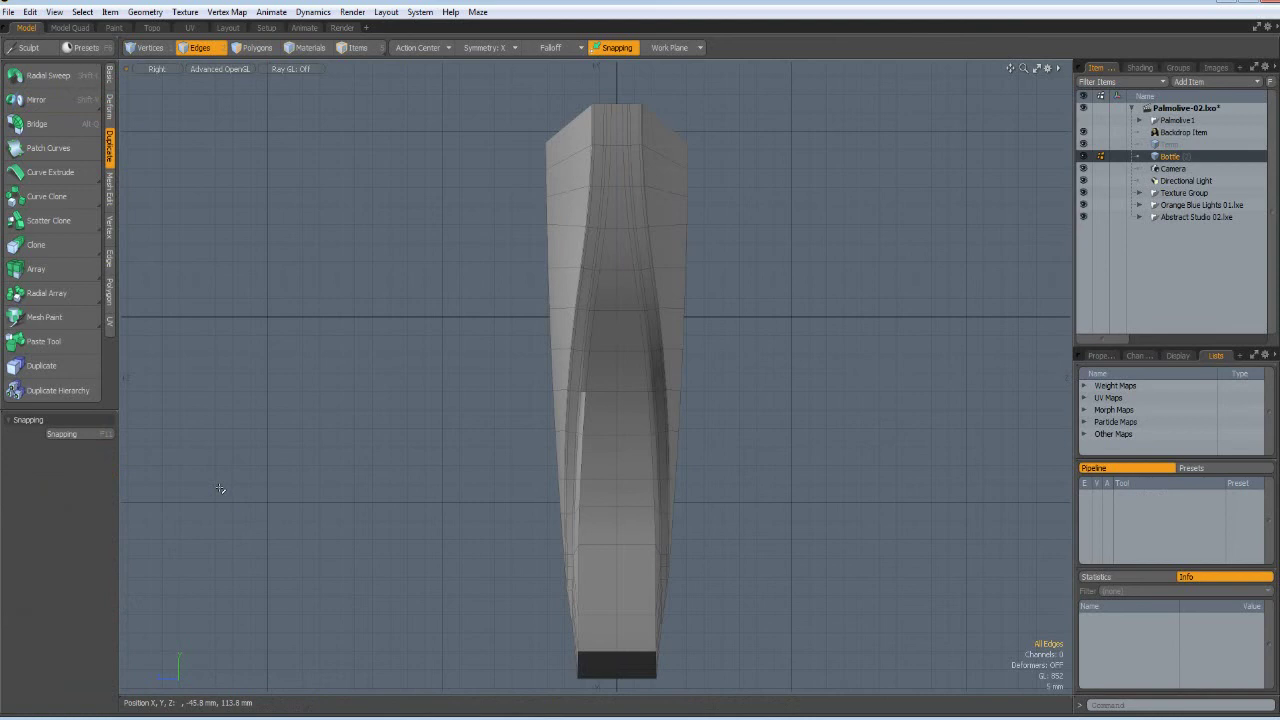
Run Mesh Cleanup on the mirrored bottle and check it with subdivision smoothing.
key(ctrl+shift+c)
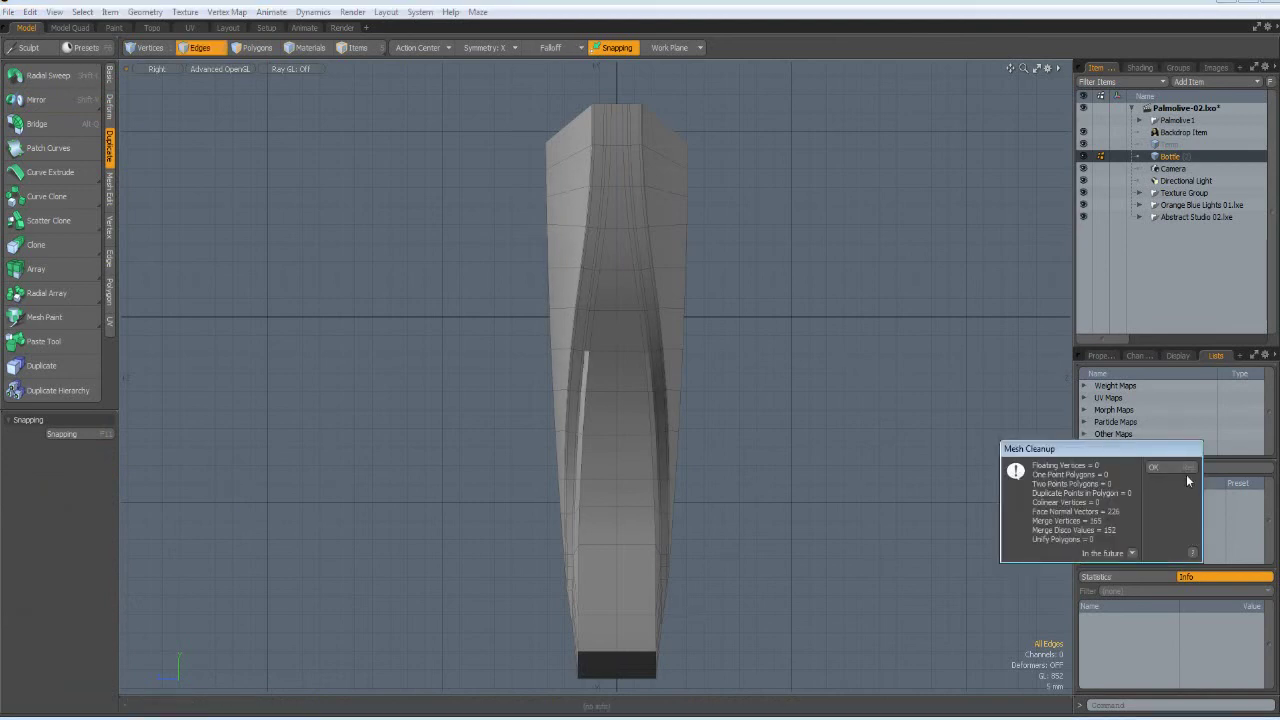
click(1158, 468)
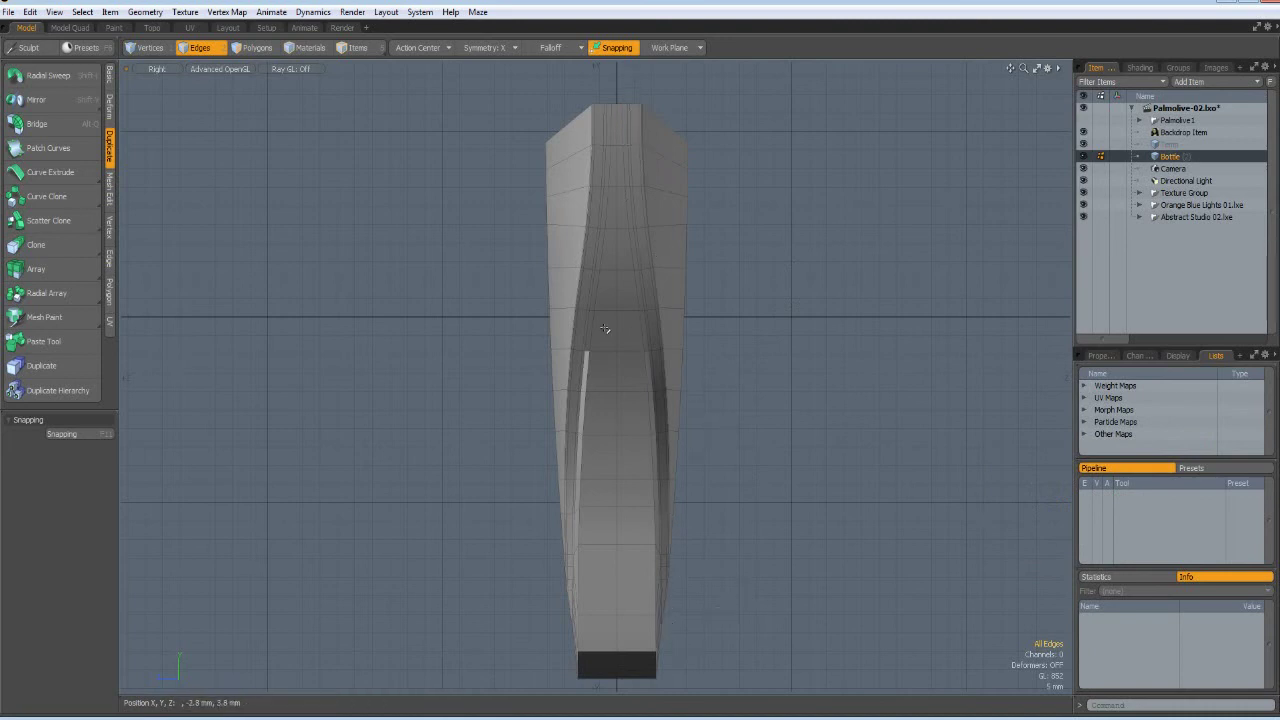
key(Tab)
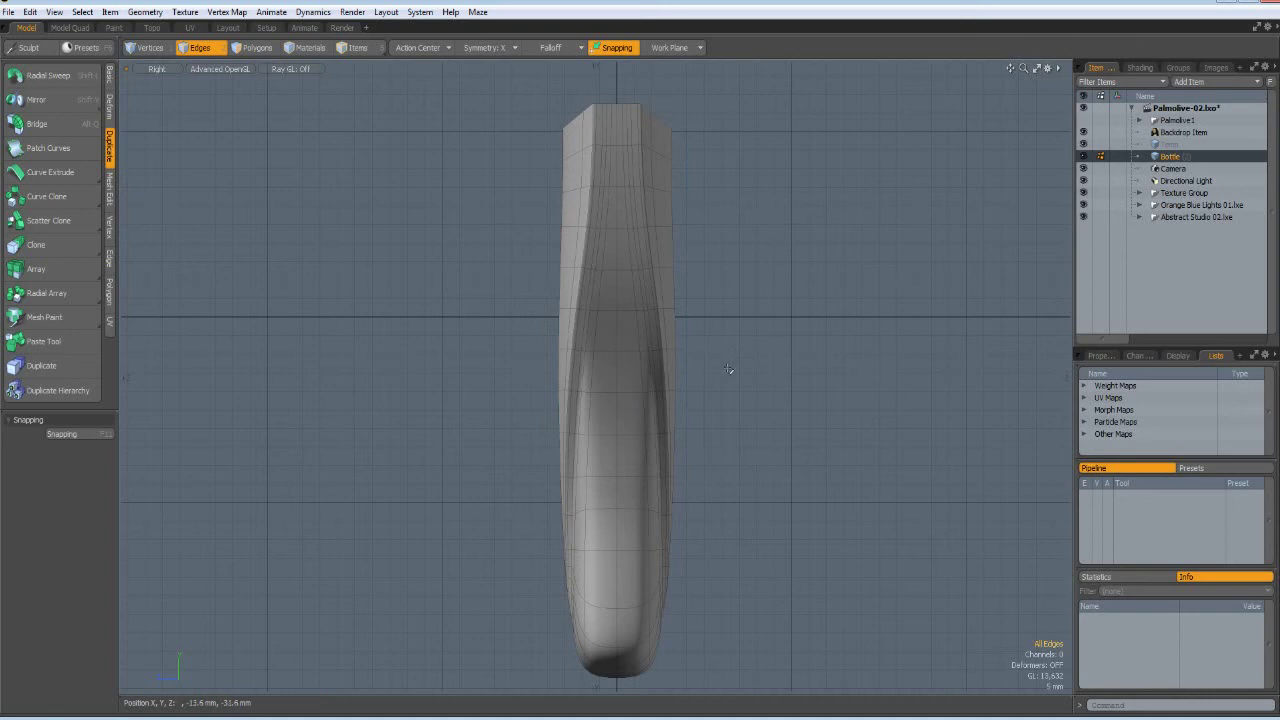
key(Tab)
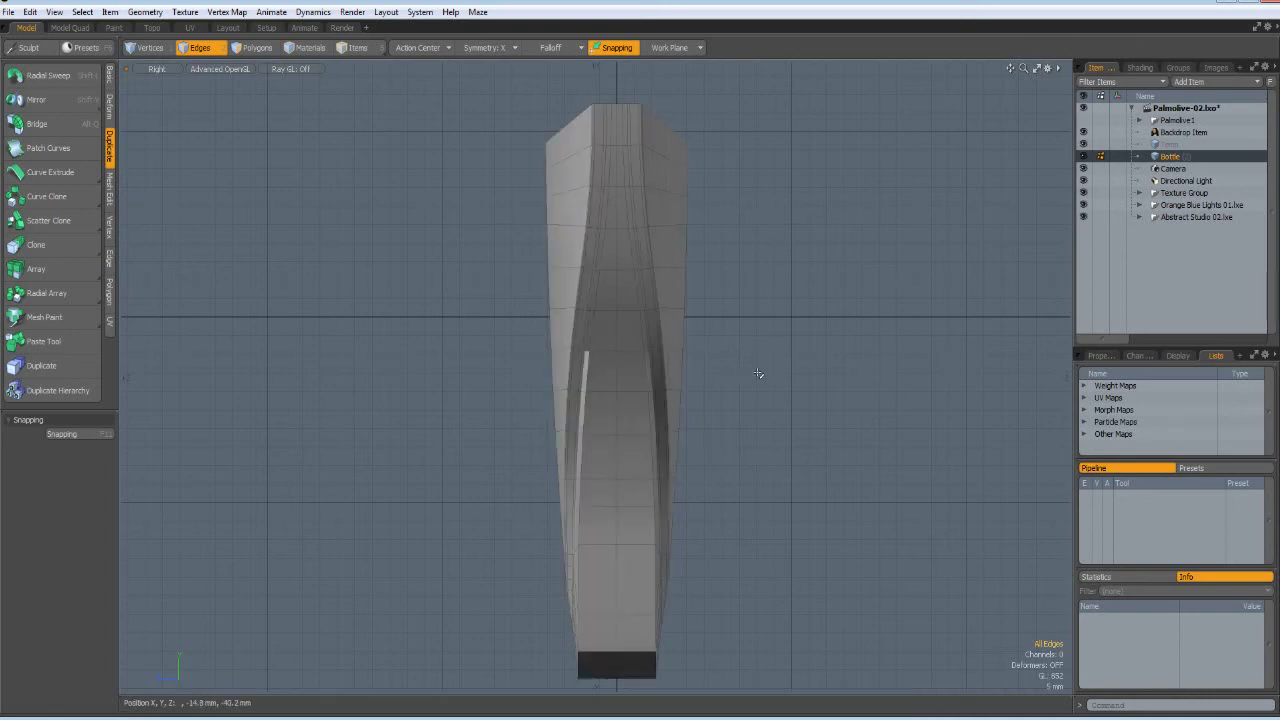
Remove the edge loop running along the centre seam between the two mirrored halves.
double_click(617, 262)
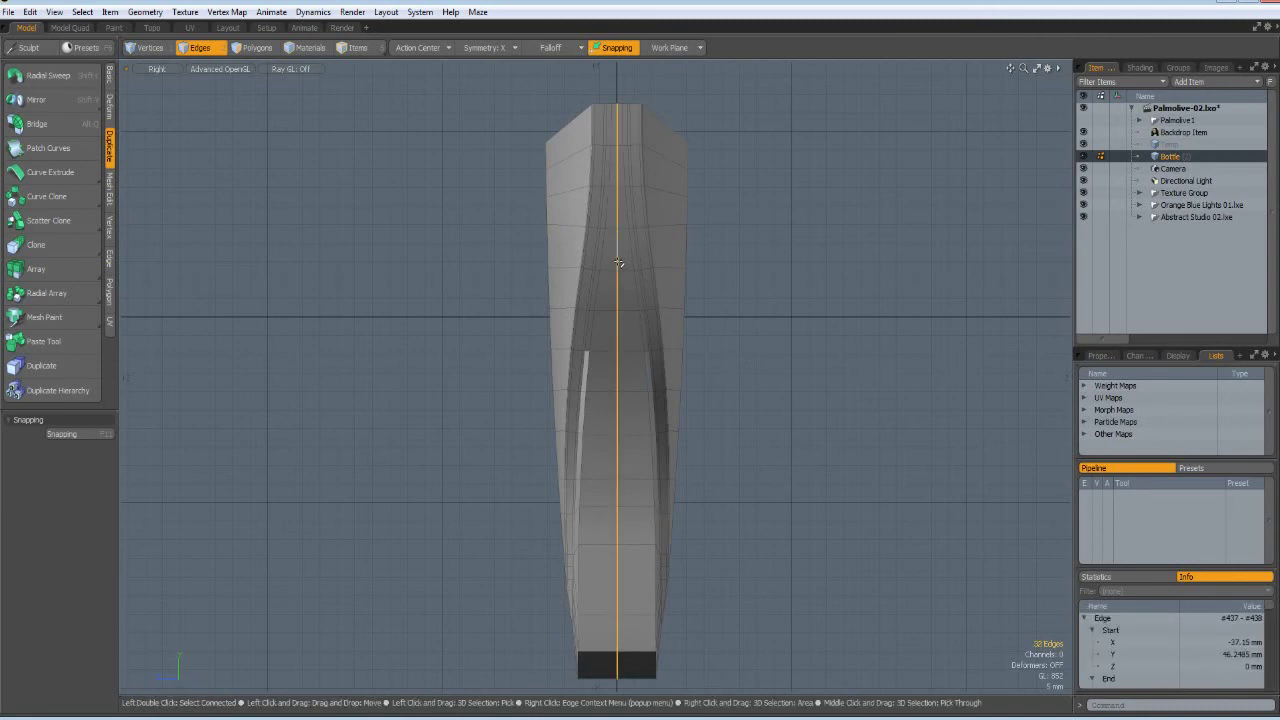
key(BackSpace)
scroll(620, 142, up, 3)
scroll(620, 144, down, 1)
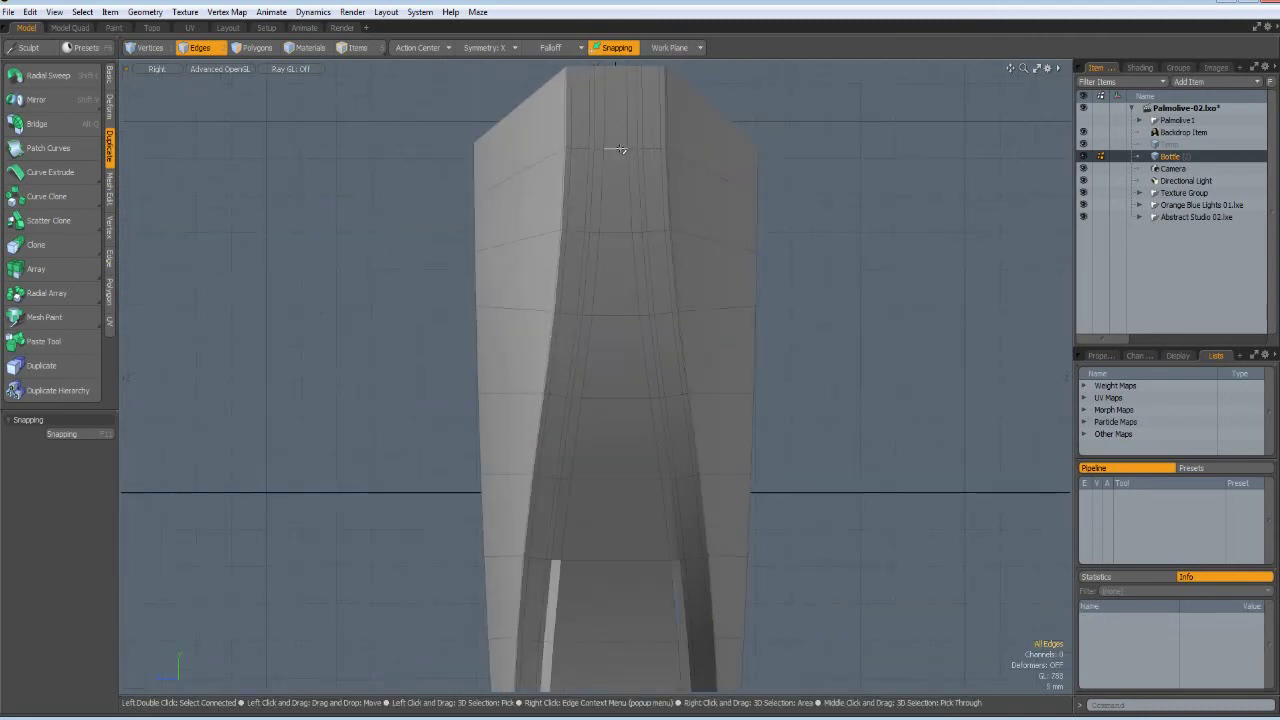
Scale the whole bottle to 71.0% along Z to make it thinner.
key(y)
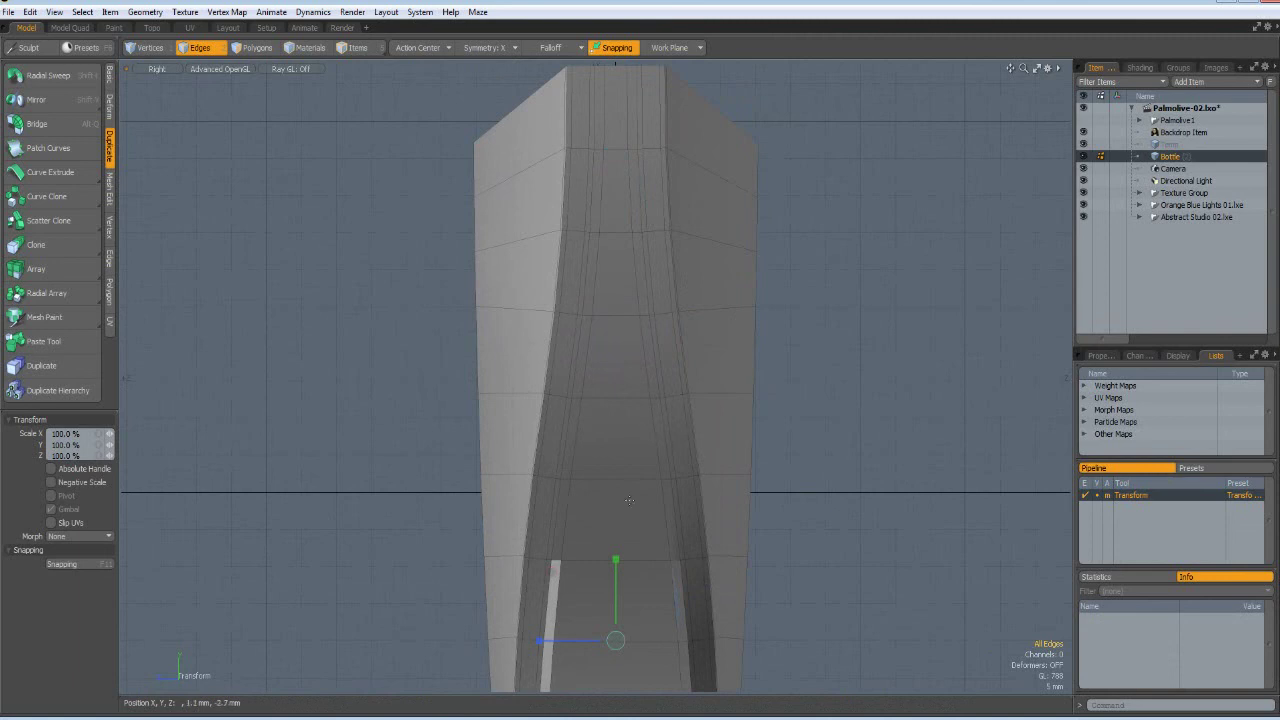
drag(538, 640, 562, 640)
scroll(613, 511, down, 4)
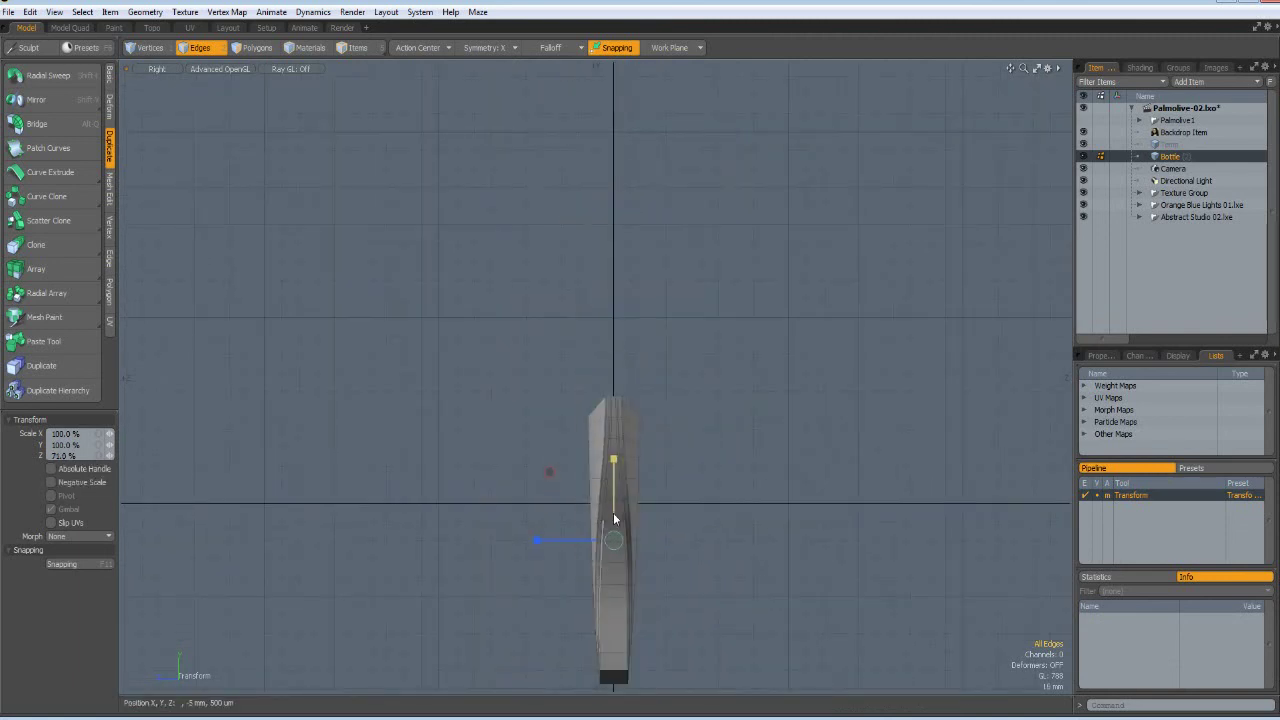
scroll(613, 512, up, 2)
alt+drag(615, 553, 643, 378)
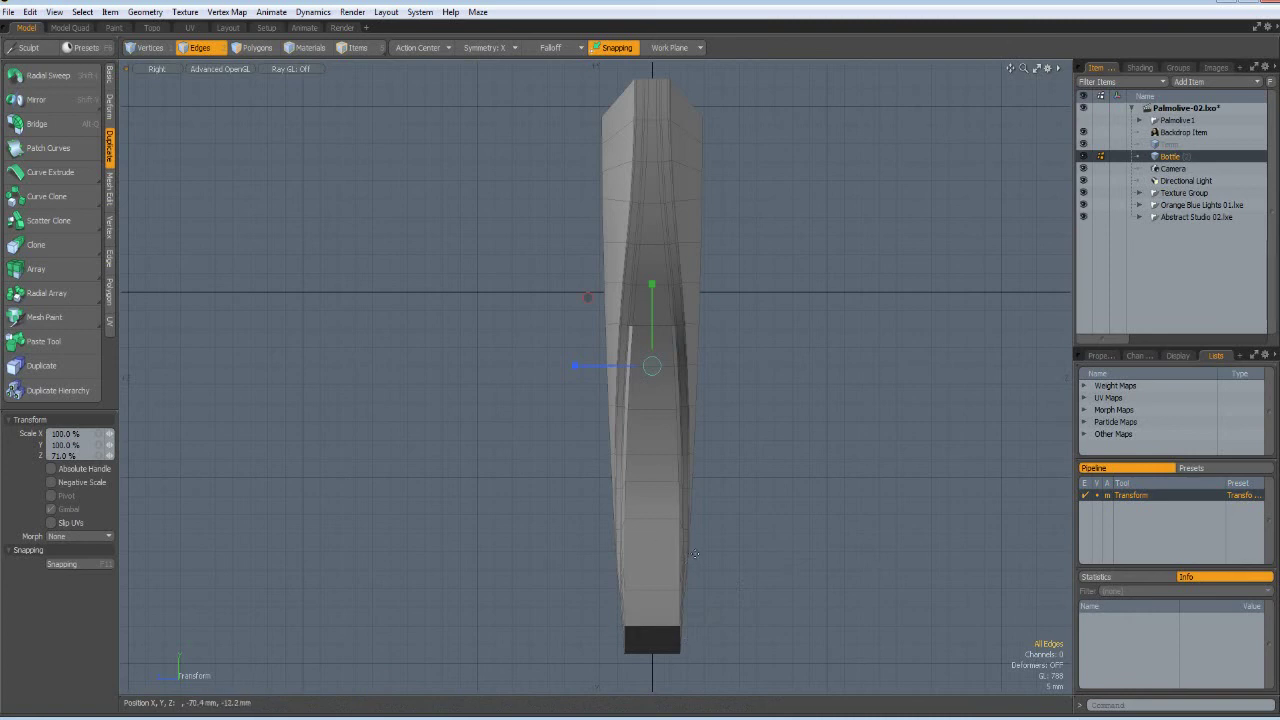
key(space)
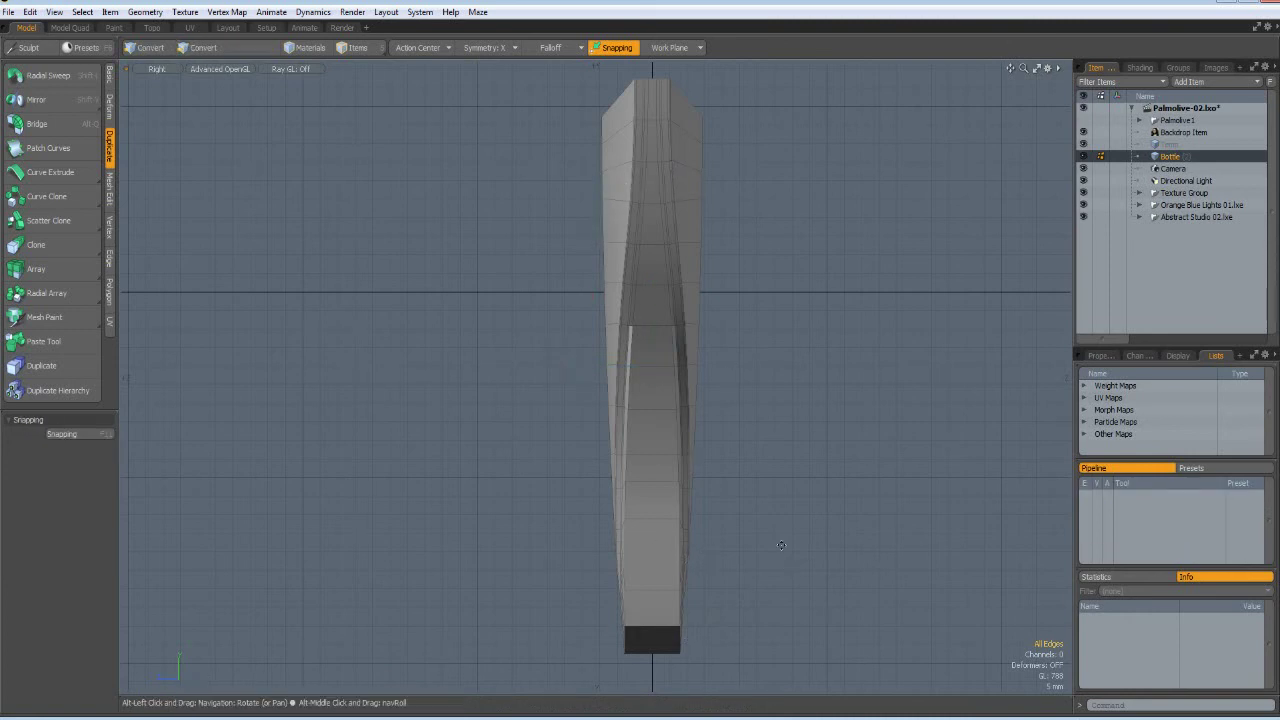
Apply a linear falloff along the bottle's lower part, from Y -97.8 mm at the base to Y -31.2 mm.
alt+drag(781, 545, 740, 538)
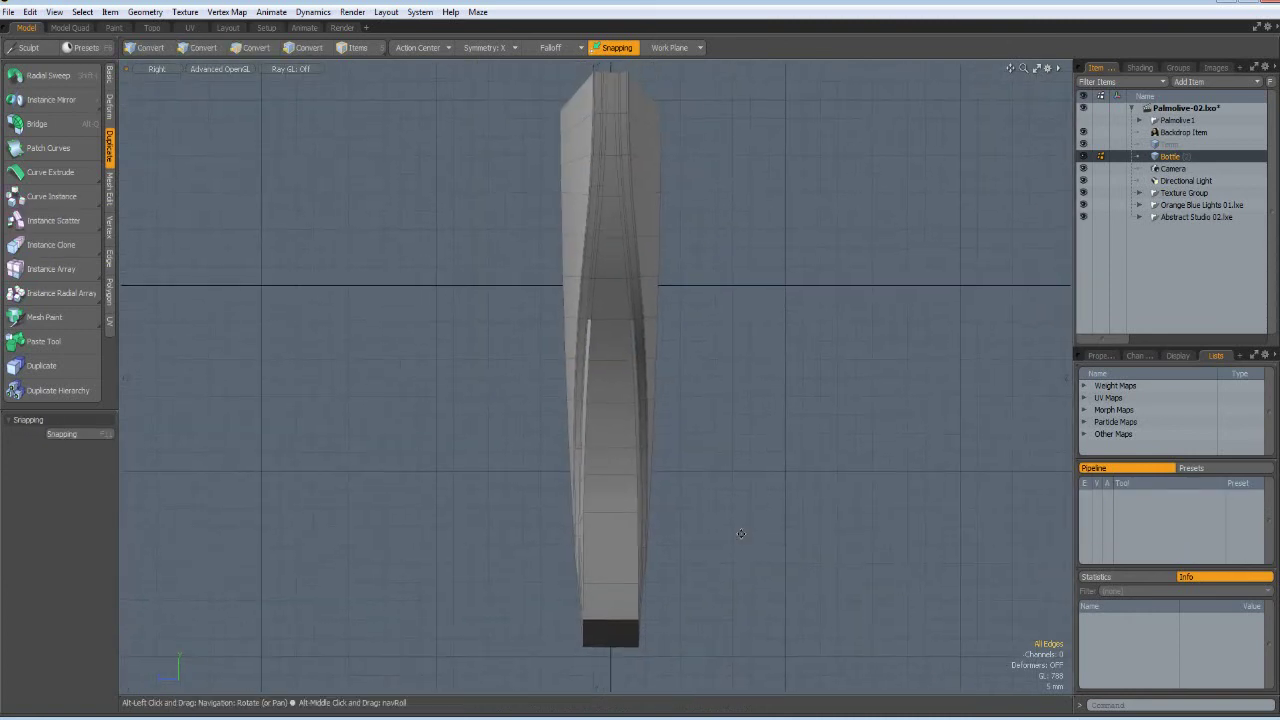
click(550, 47)
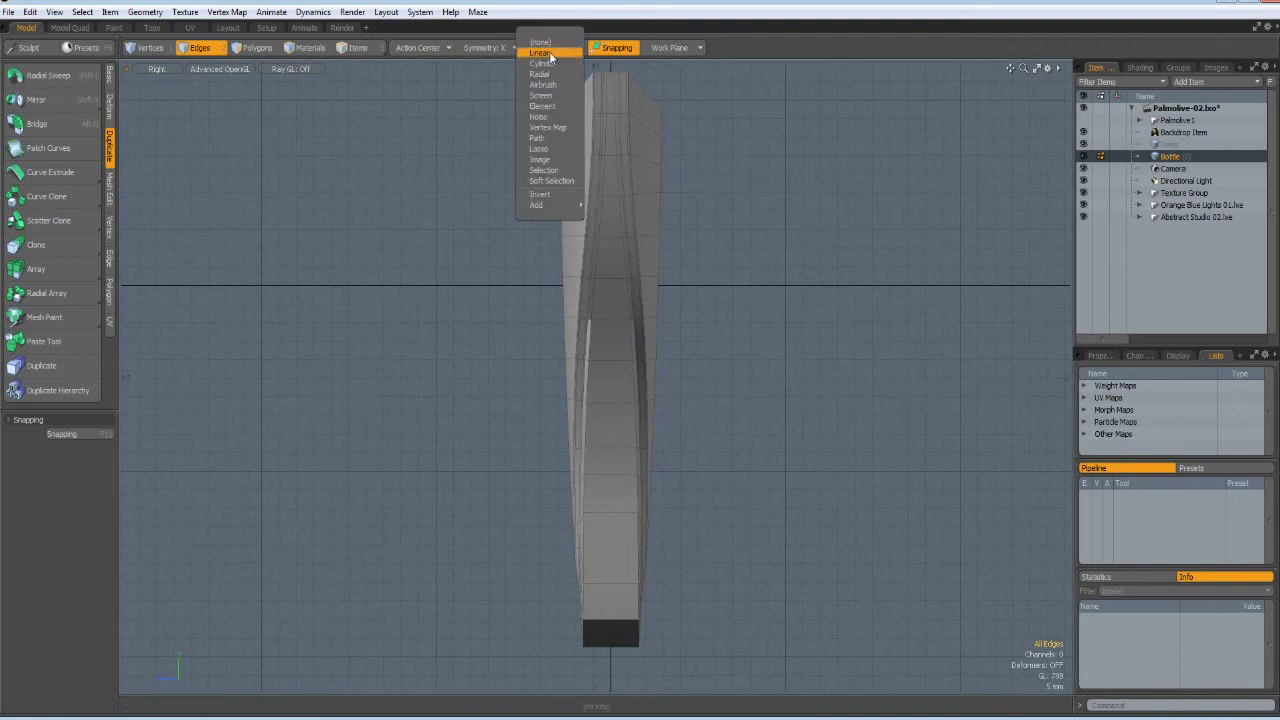
click(545, 53)
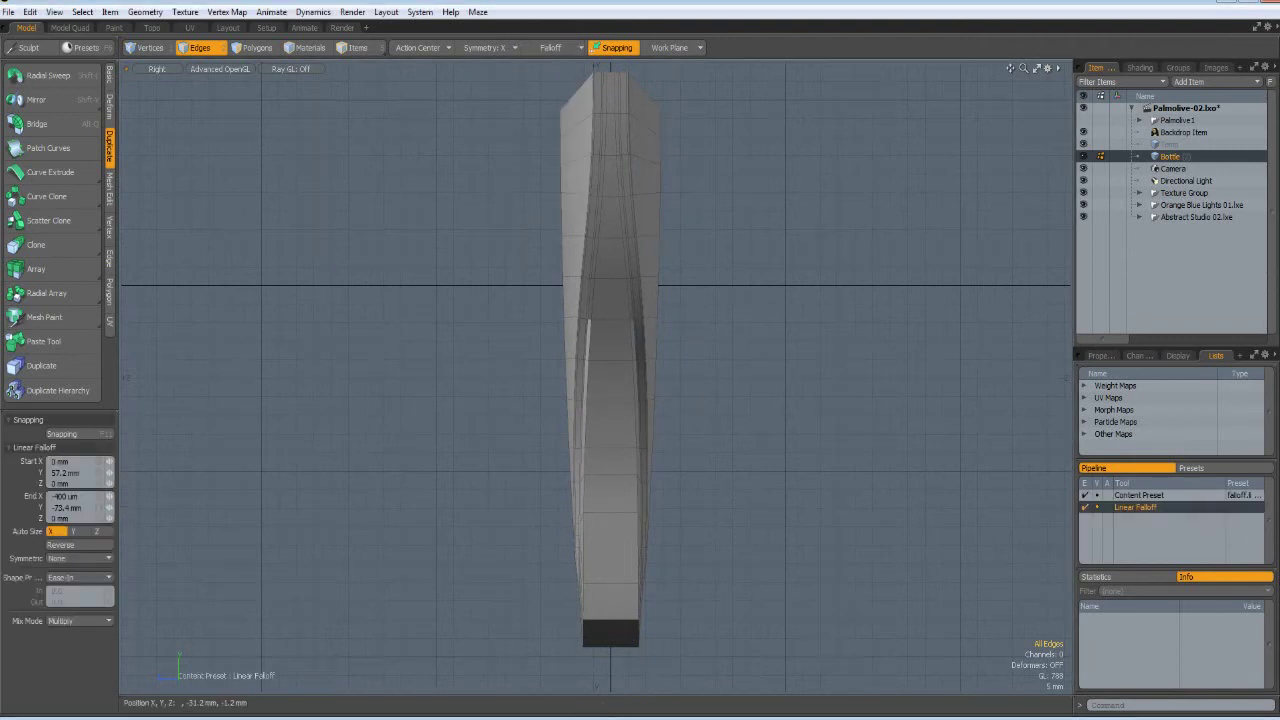
drag(614, 403, 611, 652)
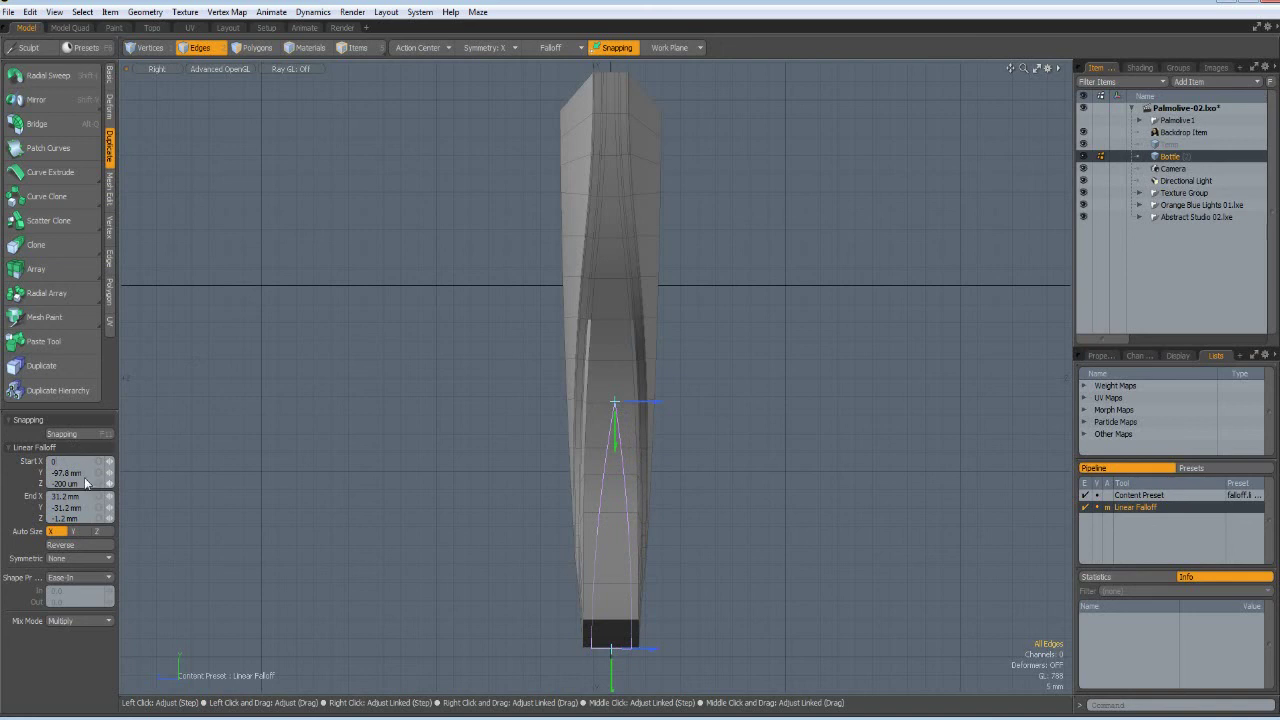
Set the linear falloff's start Z, end X and end Z to 0 mm and its shape preset to Ease-Out.
double_click(86, 484)
text(0)
key(Return)
double_click(89, 496)
text(0)
key(Return)
double_click(90, 518)
text(0)
key(Return)
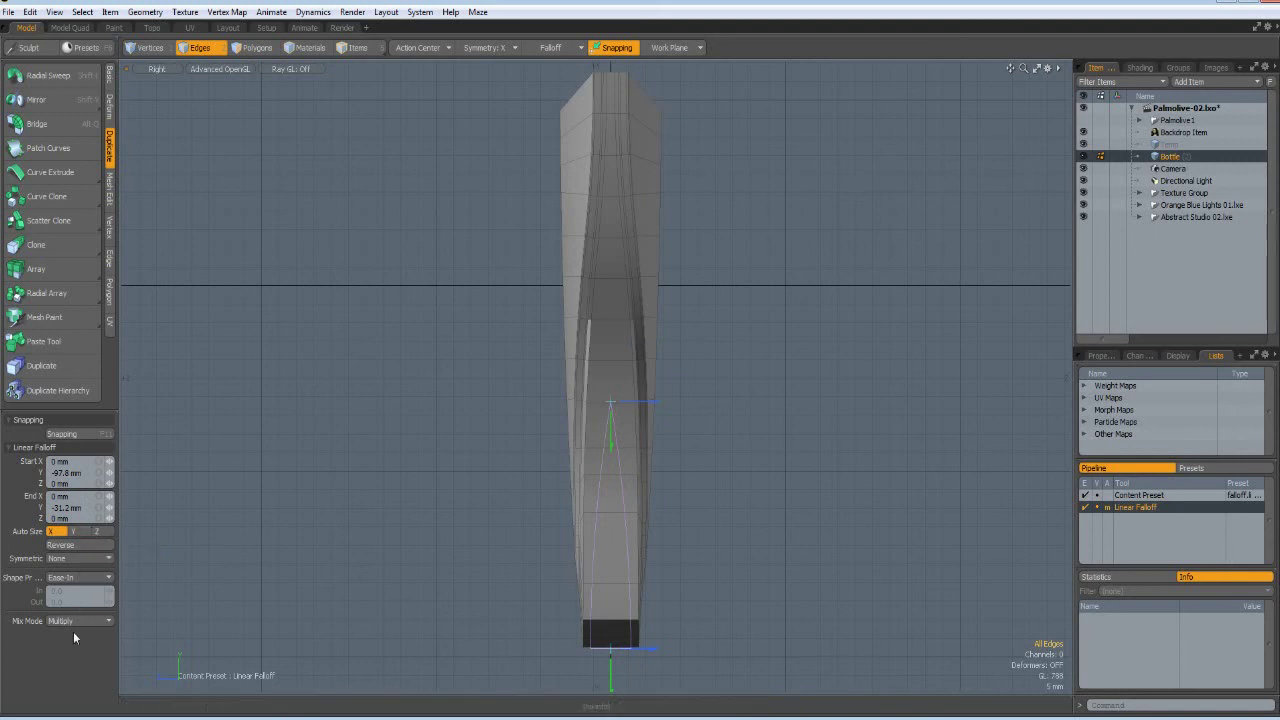
click(76, 578)
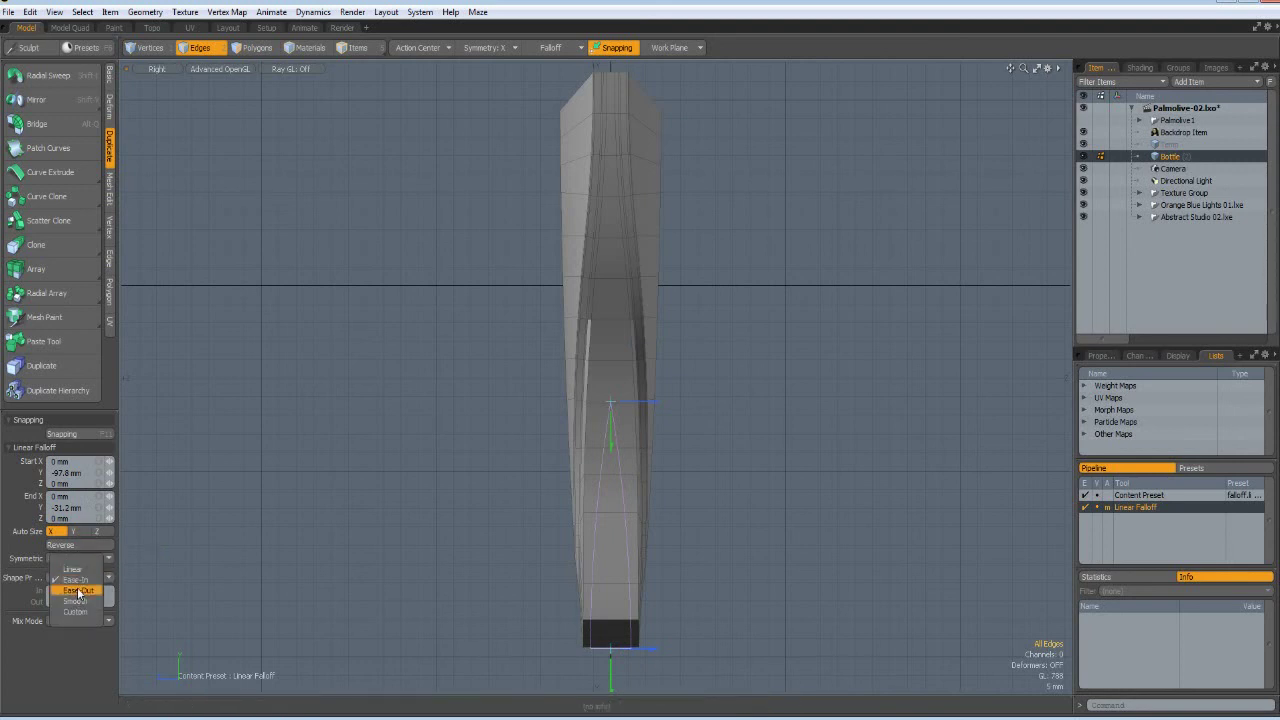
click(78, 591)
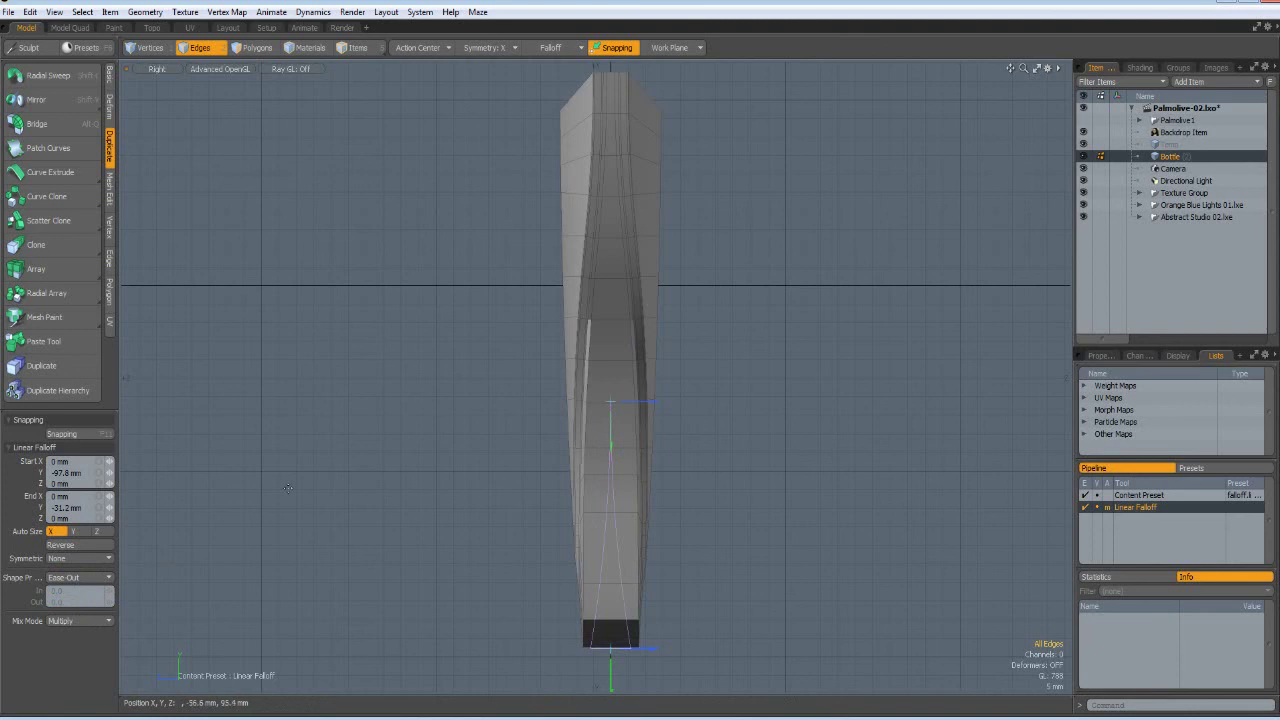
Scale the bottle to about 145% along Z through the falloff to widen its base, and drop the falloff.
key(y)
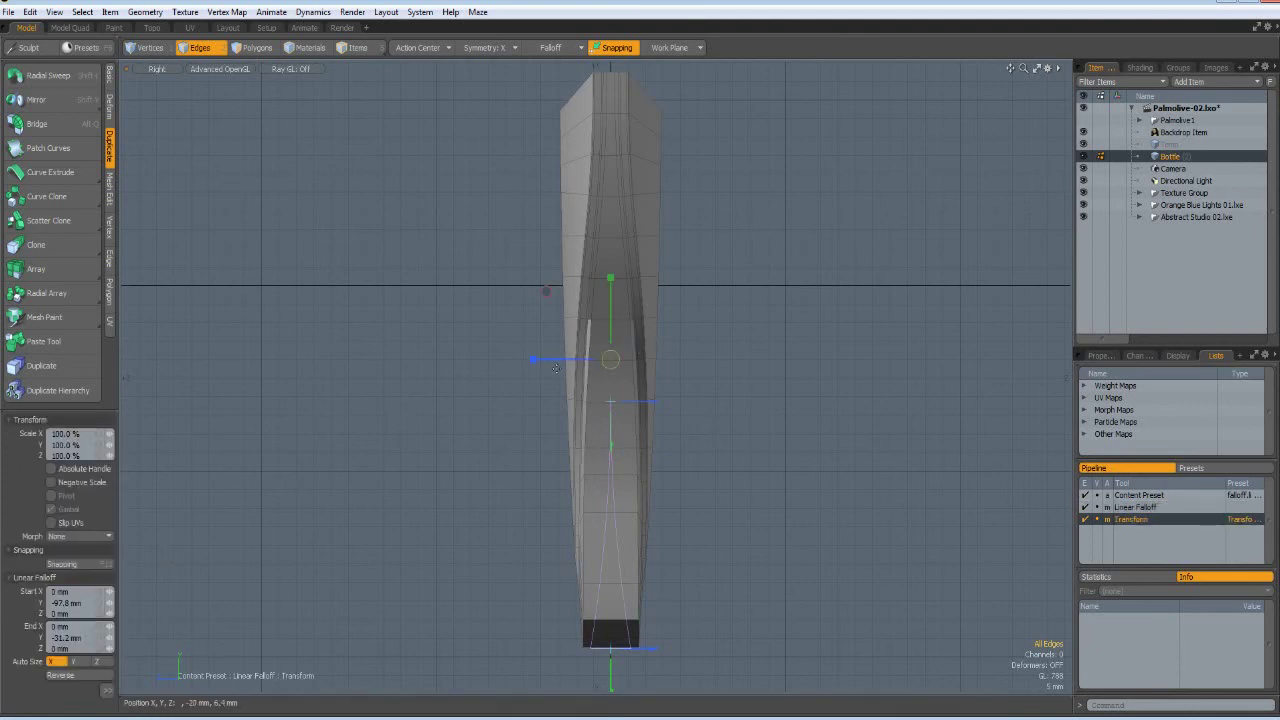
drag(531, 359, 499, 359)
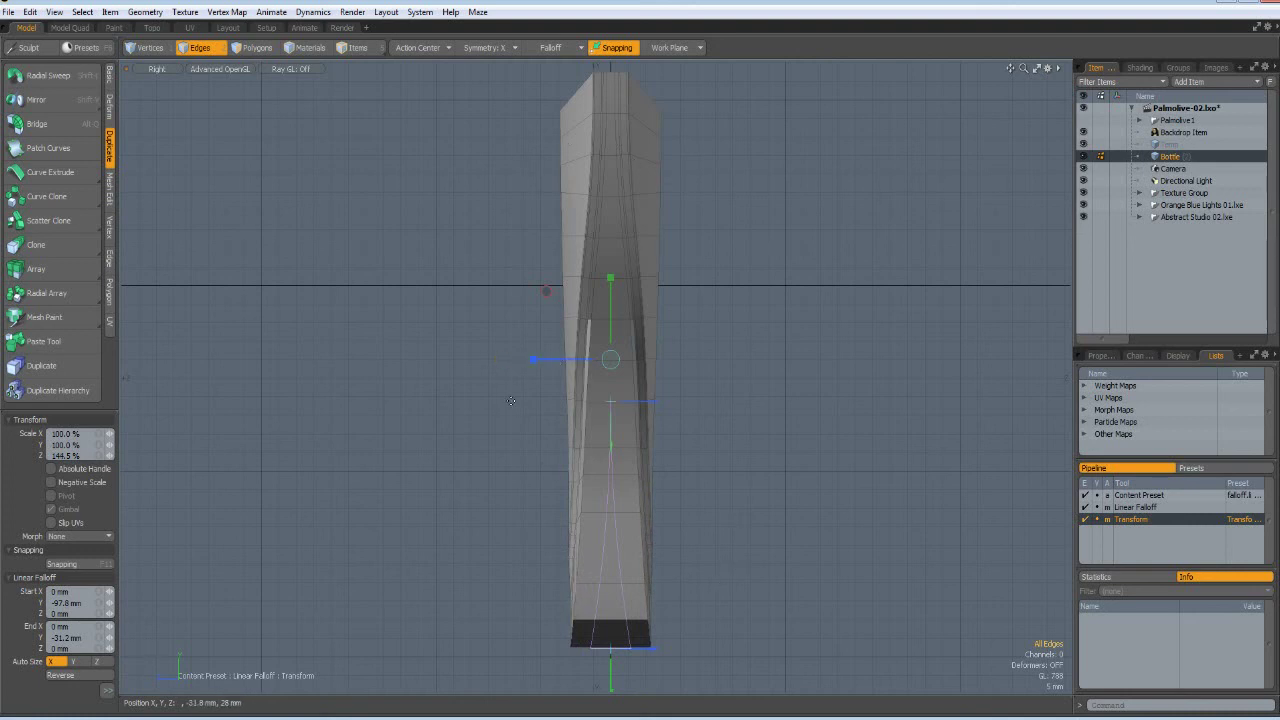
drag(533, 359, 531, 359)
key(space)
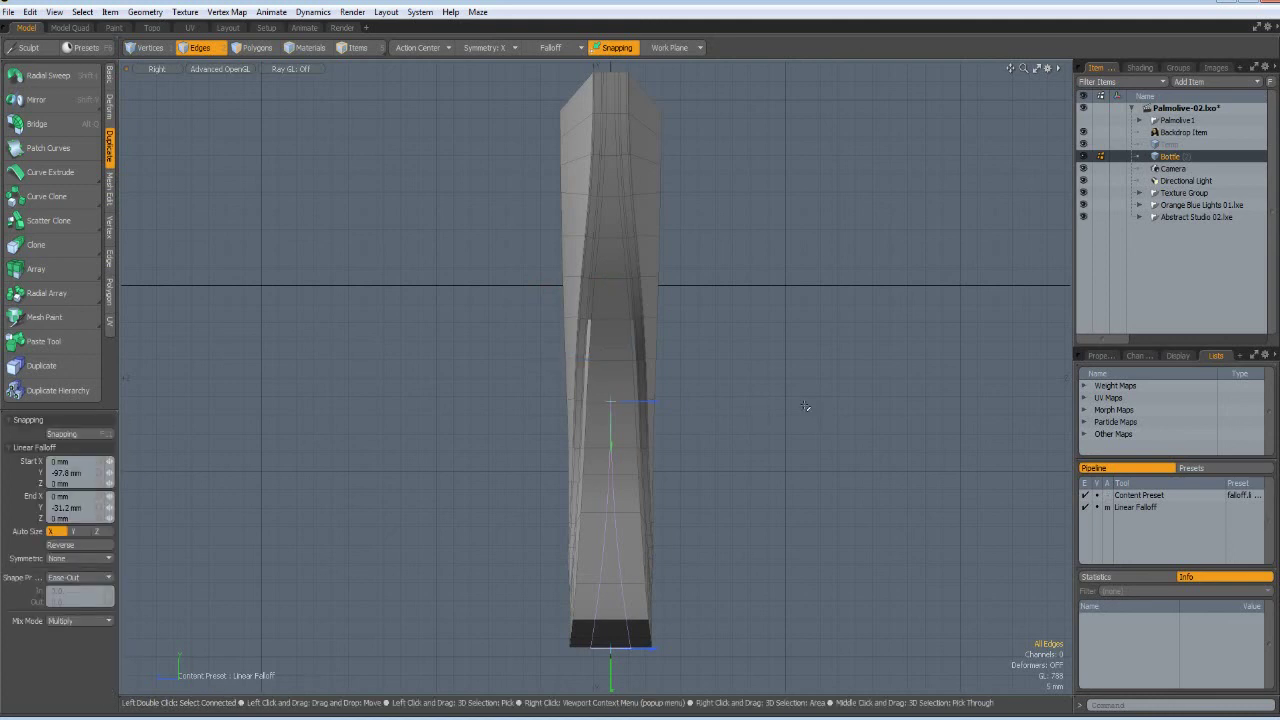
key(q)
Turn on subdivision smoothing and compare the bottle's lower outline with the backdrop image in the front view.
key(KP_2)
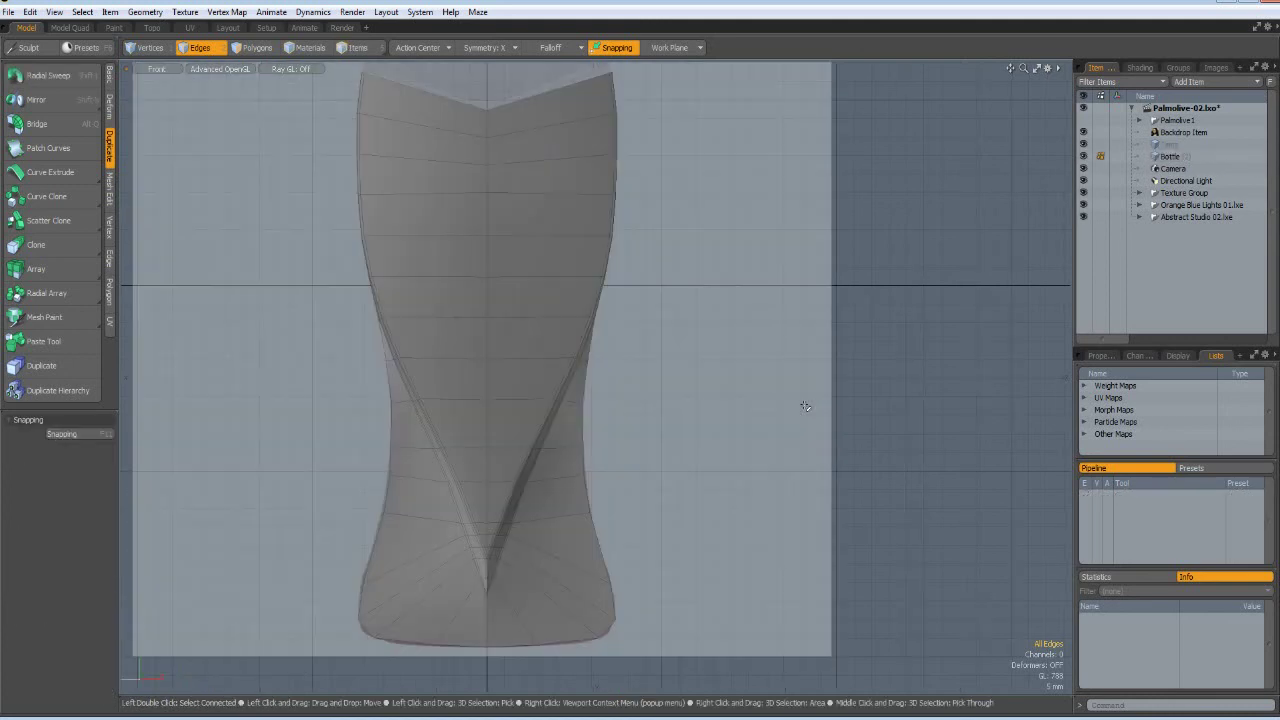
key(3)
drag(525, 520, 565, 464)
key(l)
click(690, 448)
key(Tab)
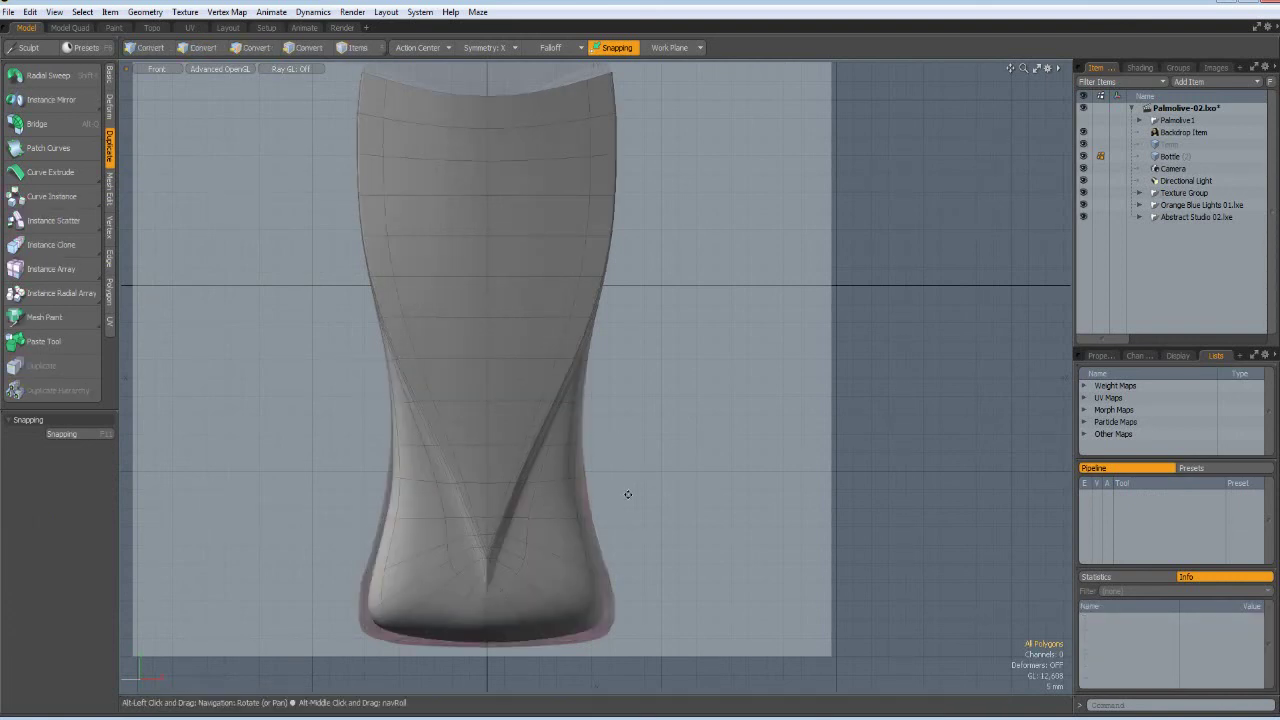
Move the two bottom corner polygons outward and down symmetrically to match the backdrop's base corners.
alt+shift+drag(468, 601, 603, 438)
scroll(557, 443, up, 2)
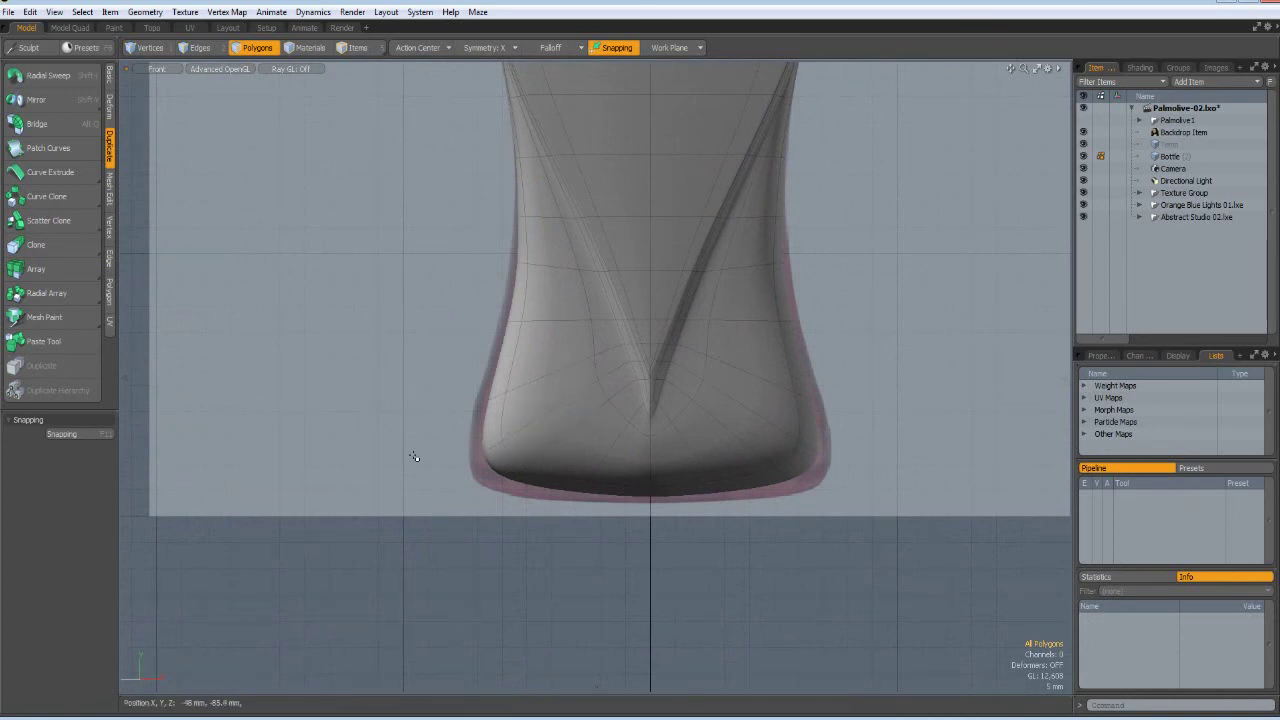
right_drag(432, 432, 541, 508)
key(y)
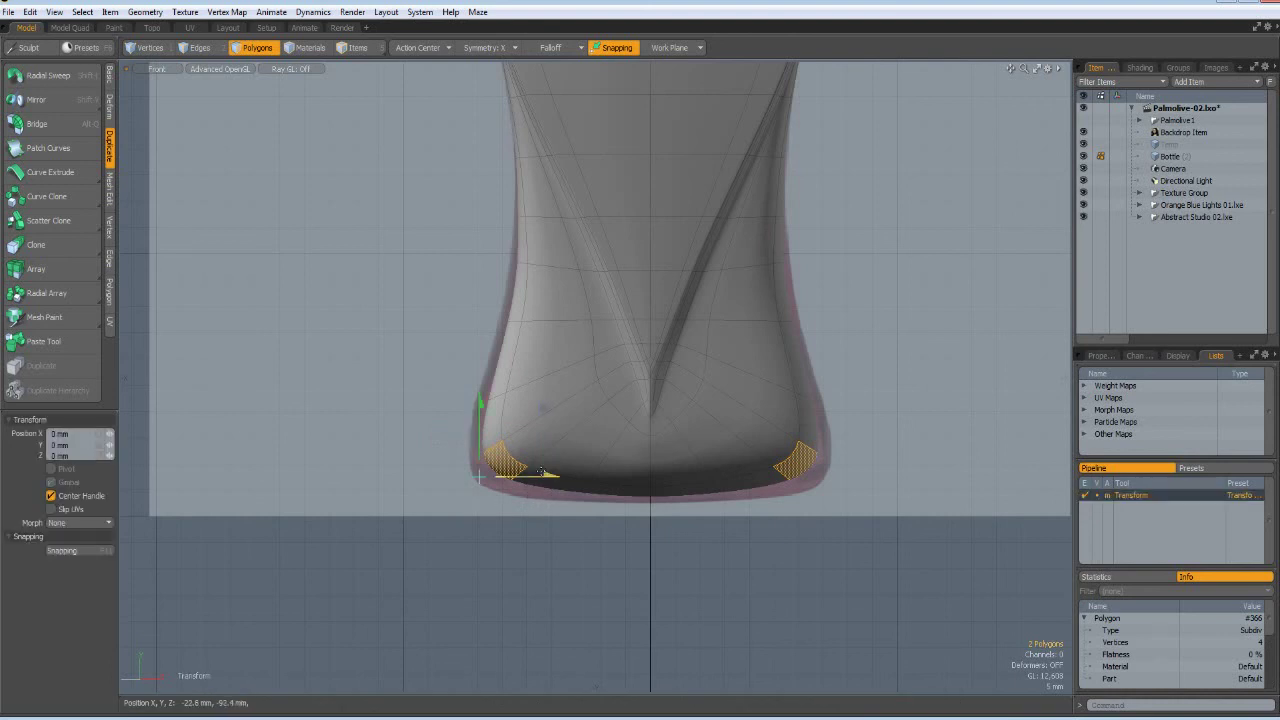
drag(549, 418, 535, 434)
key(space)
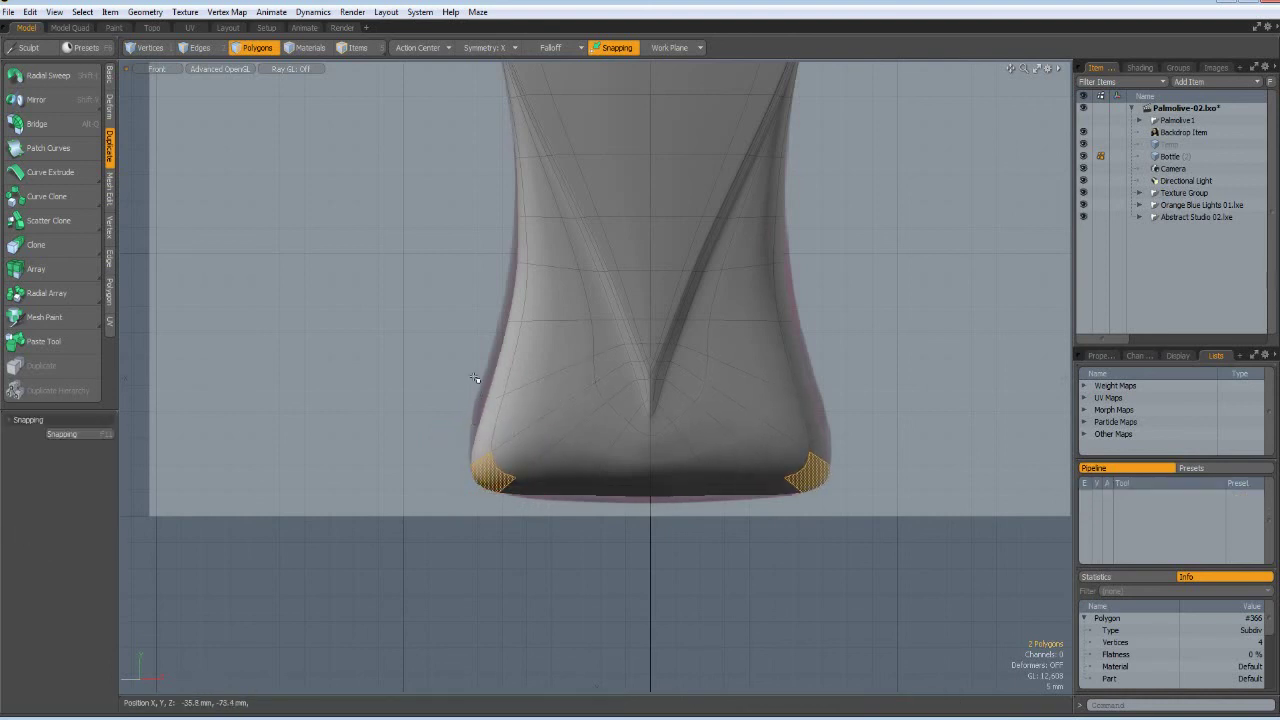
Move the side edges just above the base corners outward to about X 38.4 mm on both sides.
key(2)
drag(457, 362, 512, 413)
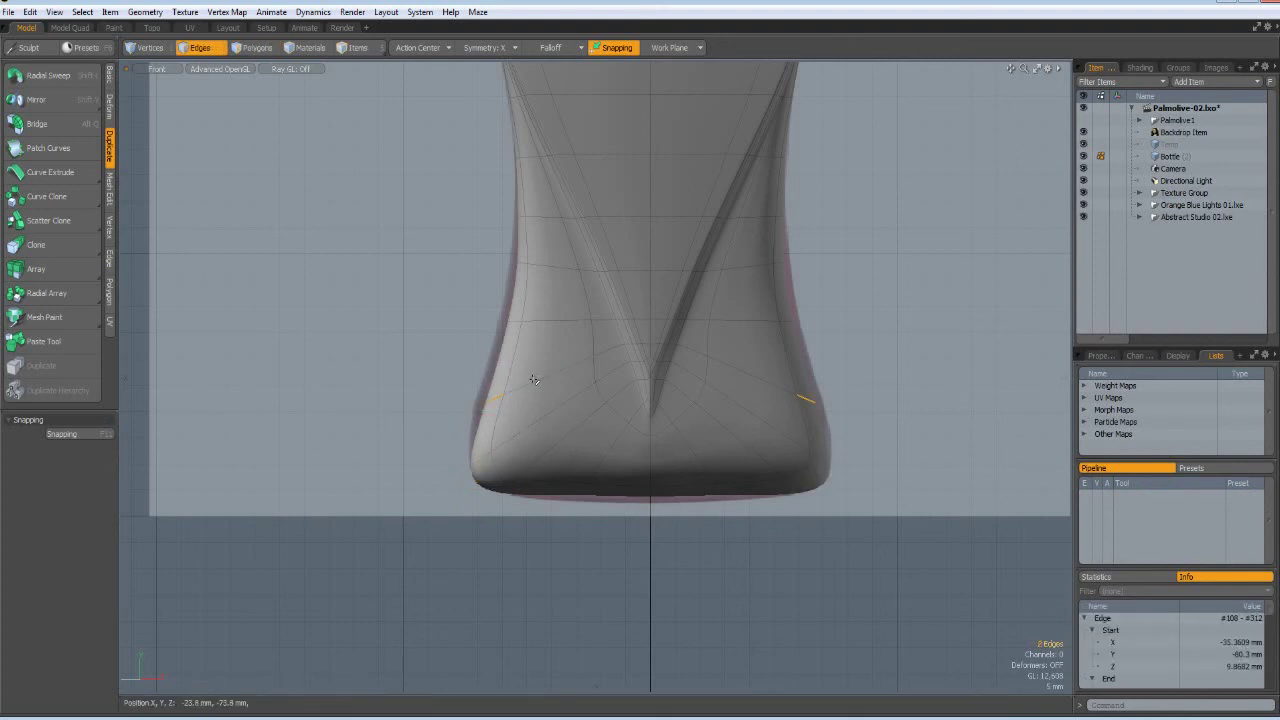
key(w)
drag(476, 412, 460, 411)
key(space)
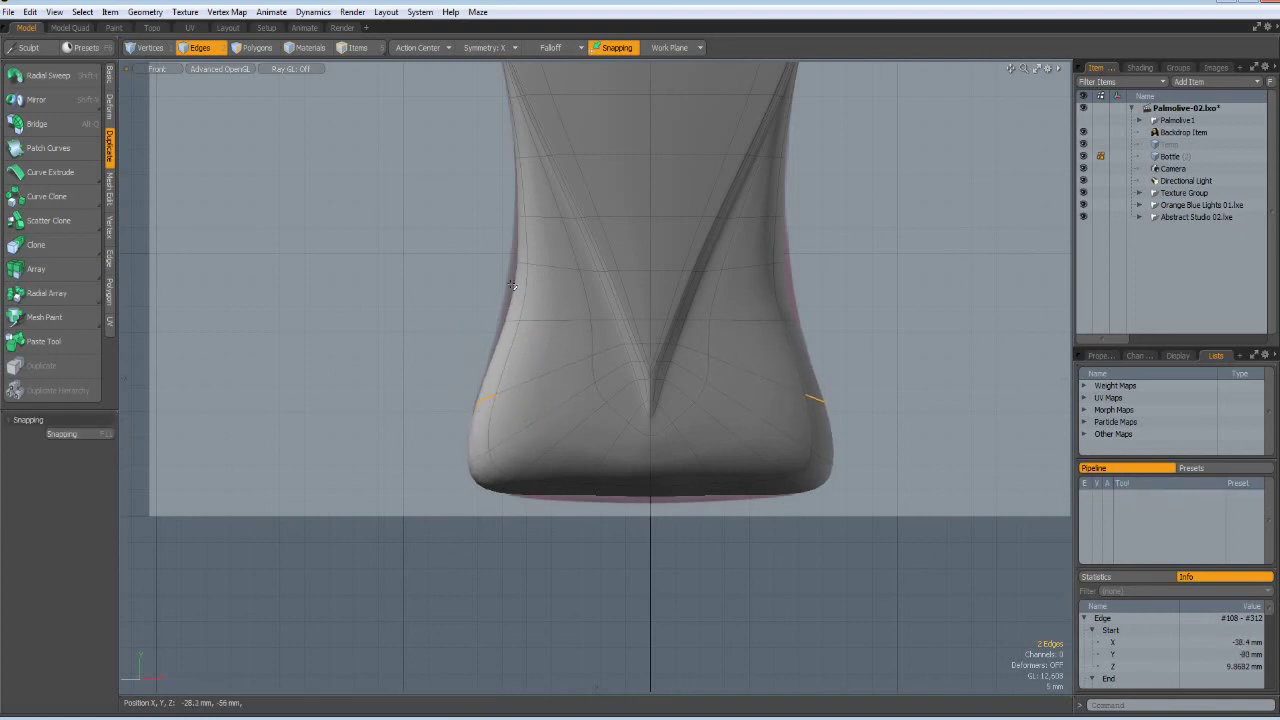
Move the side polygons below the bottle's waist slightly outward on both sides to follow the backdrop outline.
key(3)
mouse_move(459, 241)
right_down()
mouse_move(508, 320)
mouse_move(546, 349)
right_up()
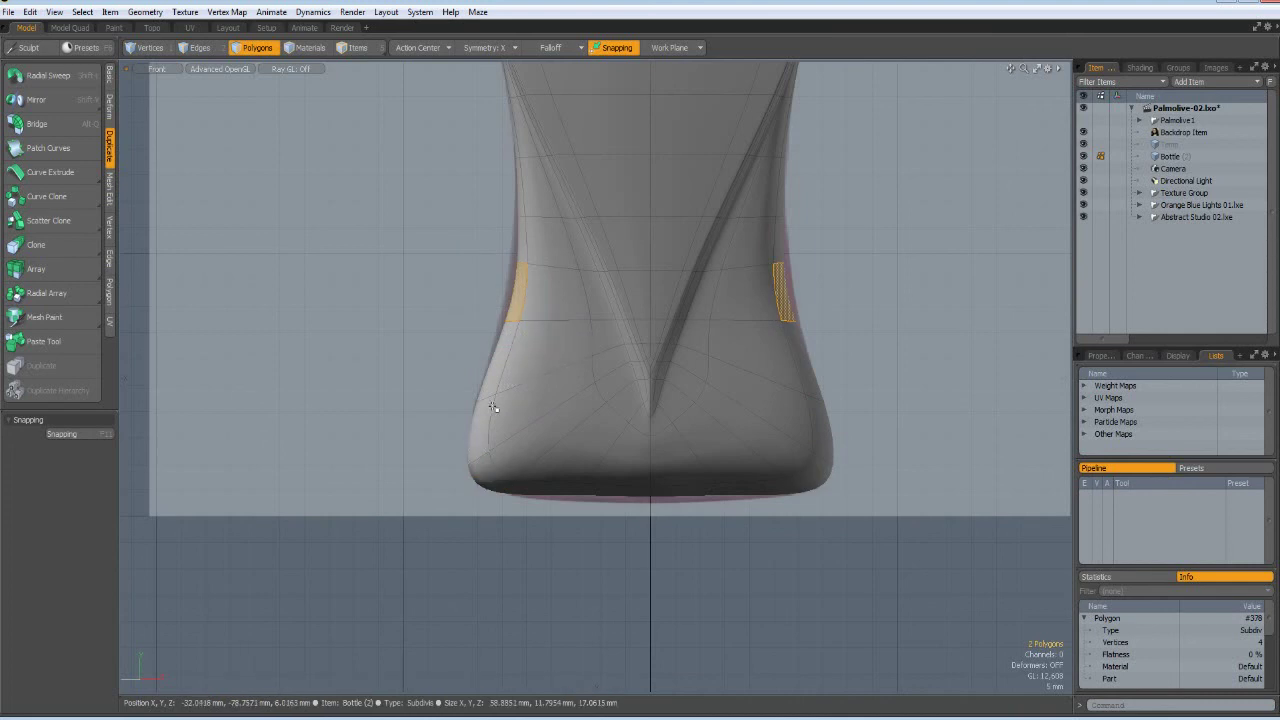
key(w)
drag(509, 285, 501, 286)
key(q)
click(277, 254)
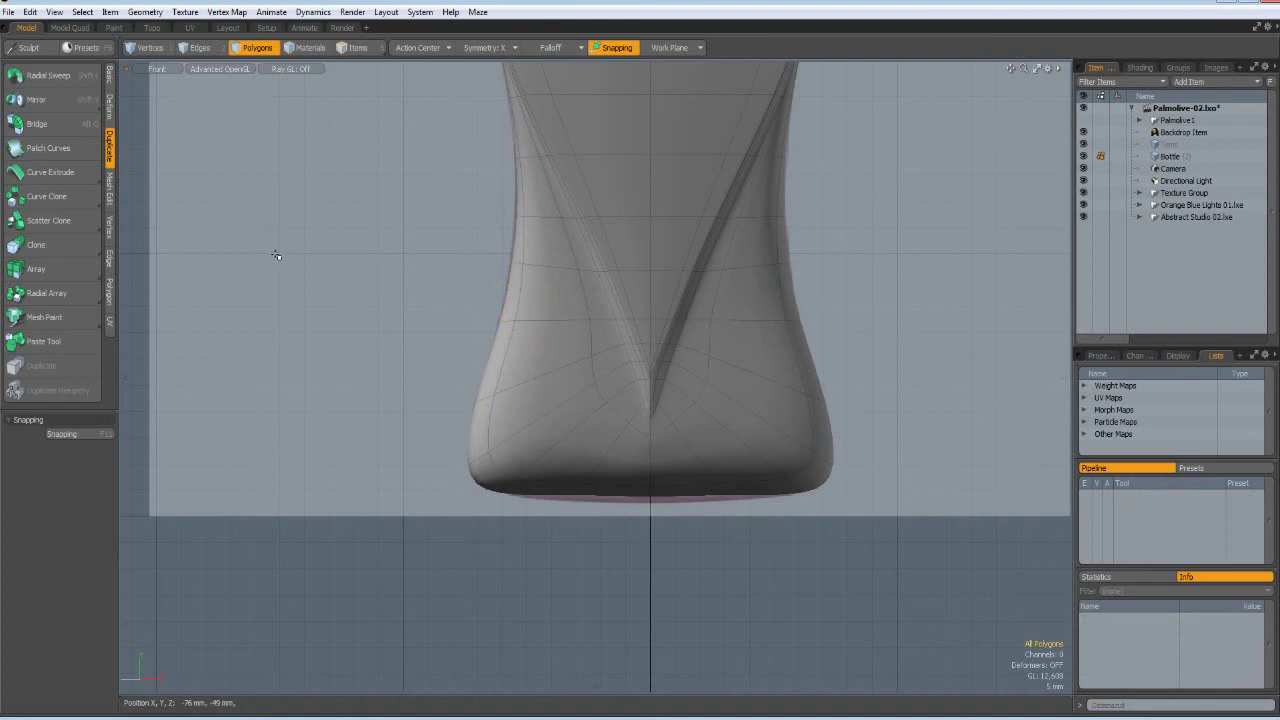
Turn off subdivision smoothing and flatten the bottle's bottom polygons by scaling them along Y.
key(Tab)
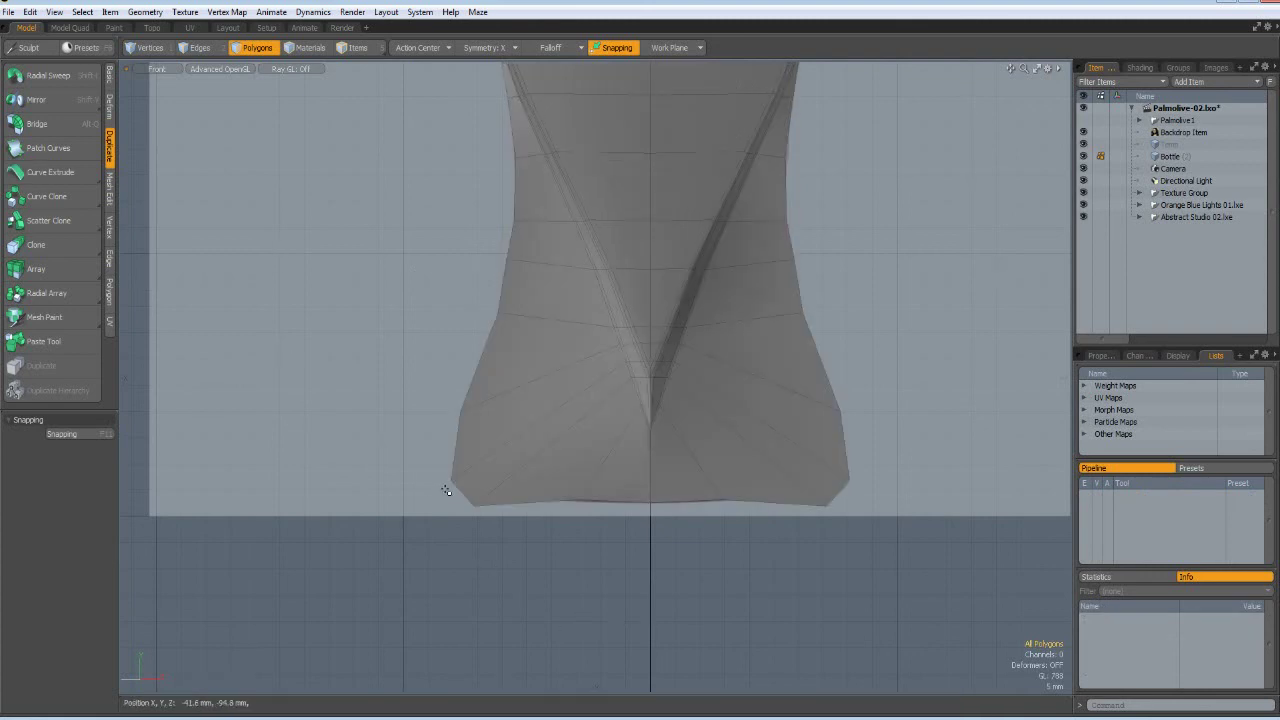
drag(468, 500, 893, 569)
key(r)
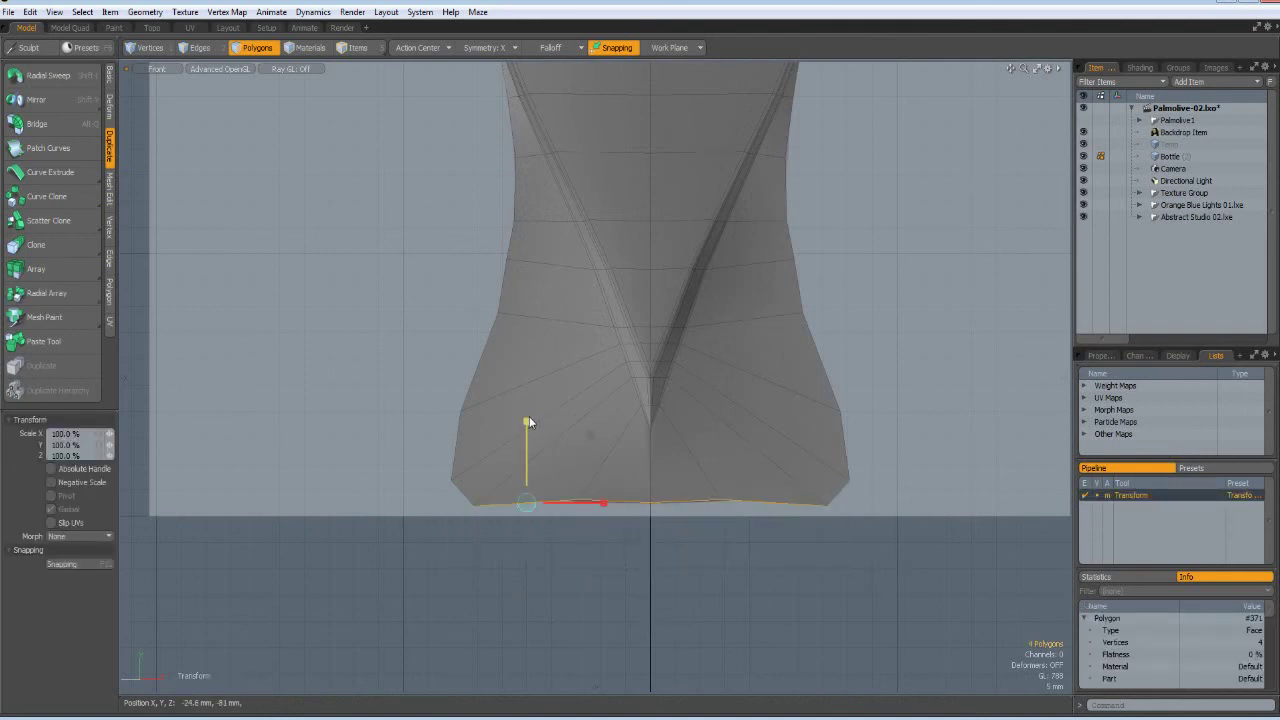
drag(529, 422, 527, 509)
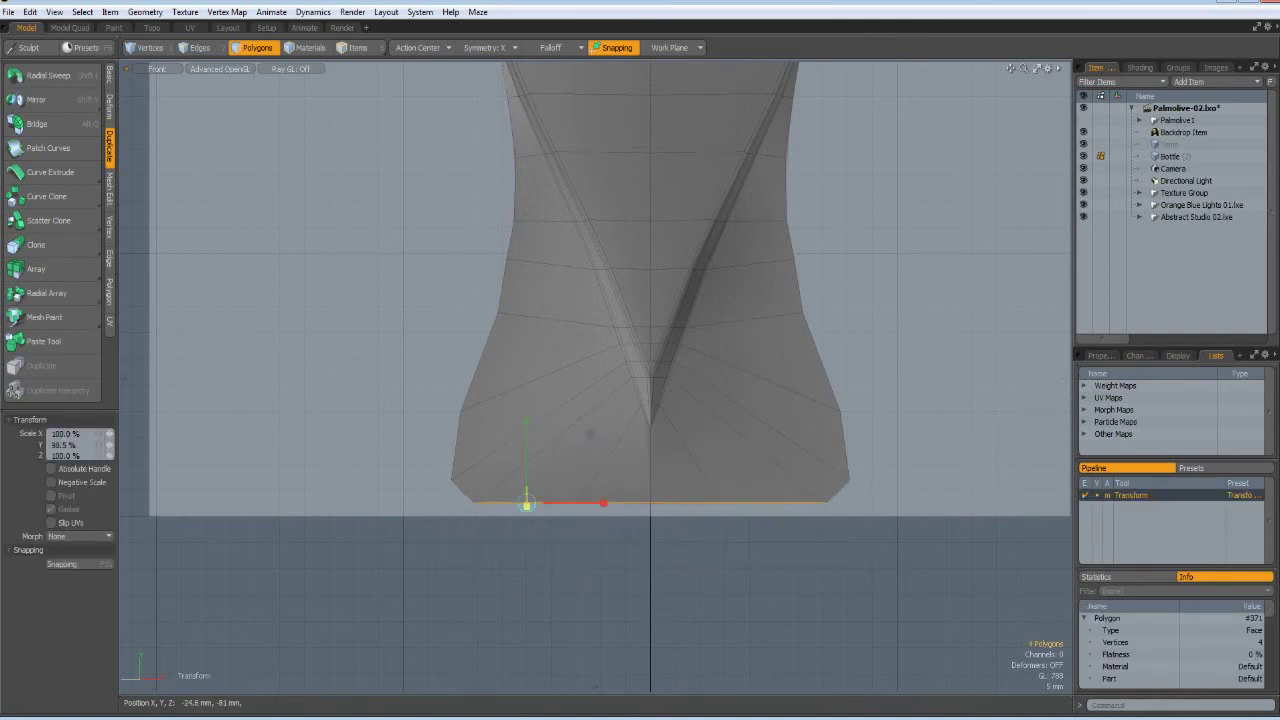
key(space)
click(806, 553)
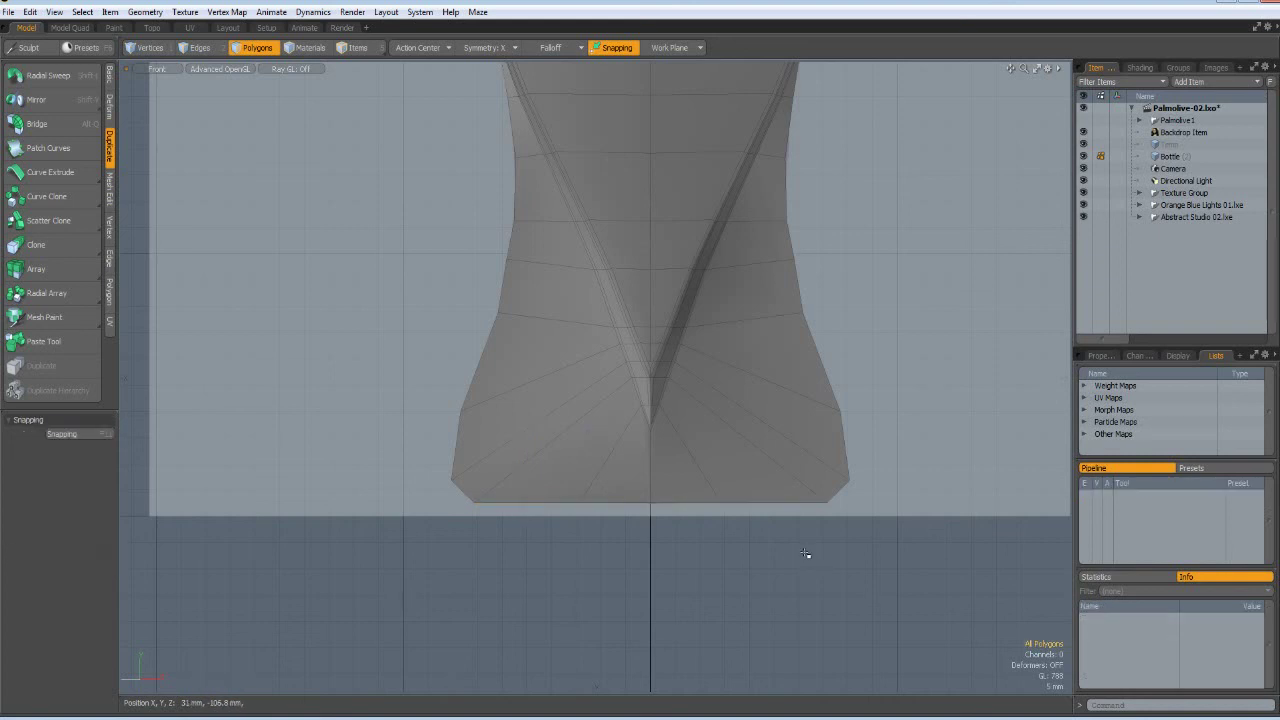
Hide the backdrop item and view the bottle's base and narrow side in perspective.
key(ctrl+space)
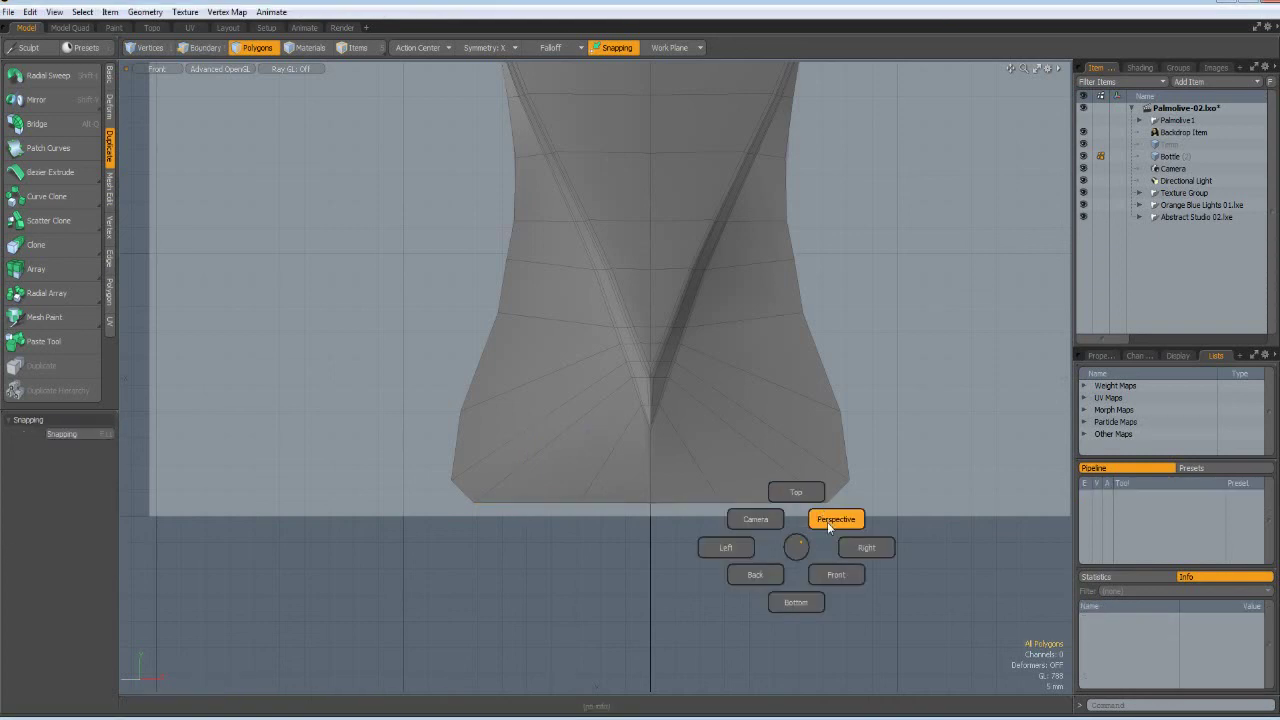
click(823, 518)
alt+drag(783, 487, 973, 170)
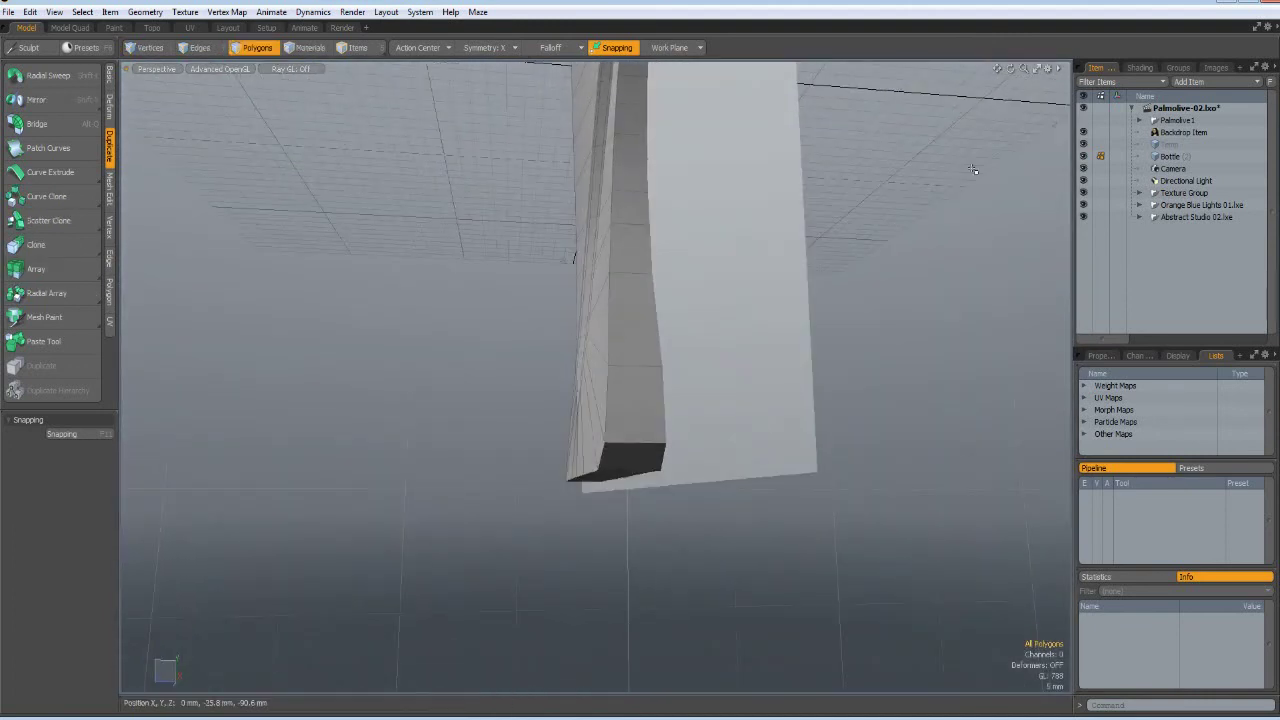
click(1083, 133)
alt+drag(663, 337, 669, 179)
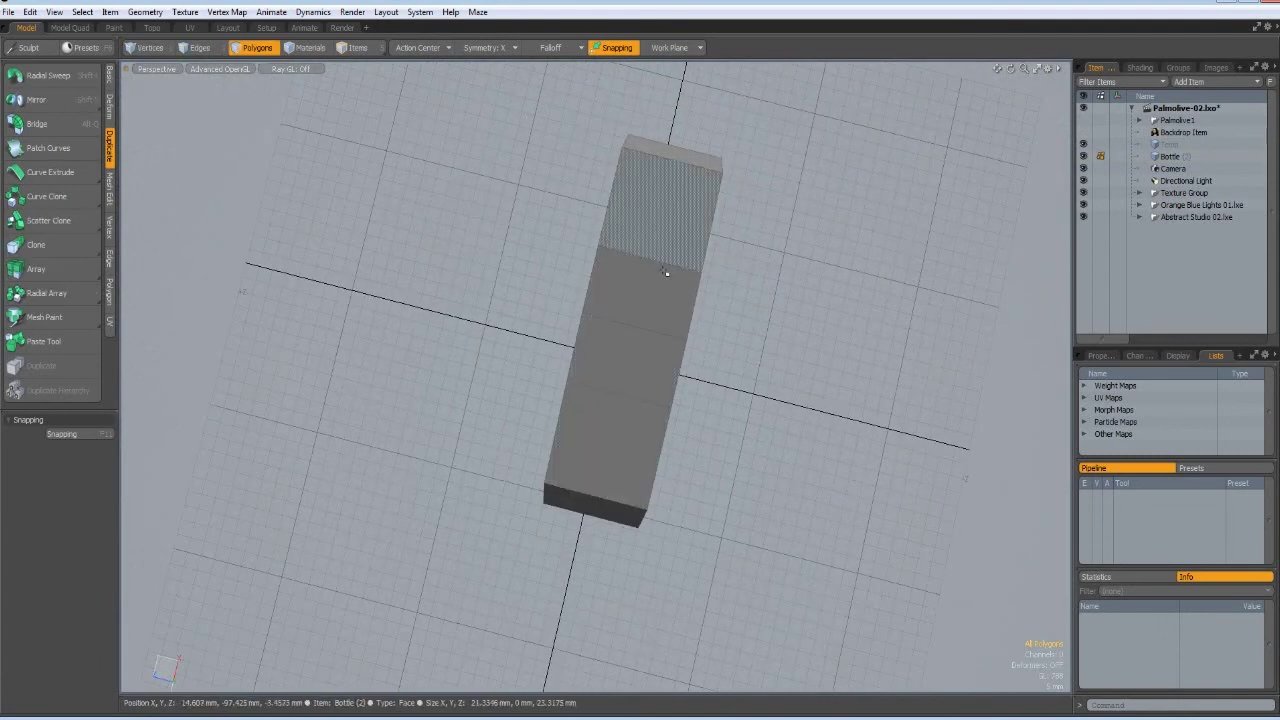
alt+drag(660, 150, 743, 420)
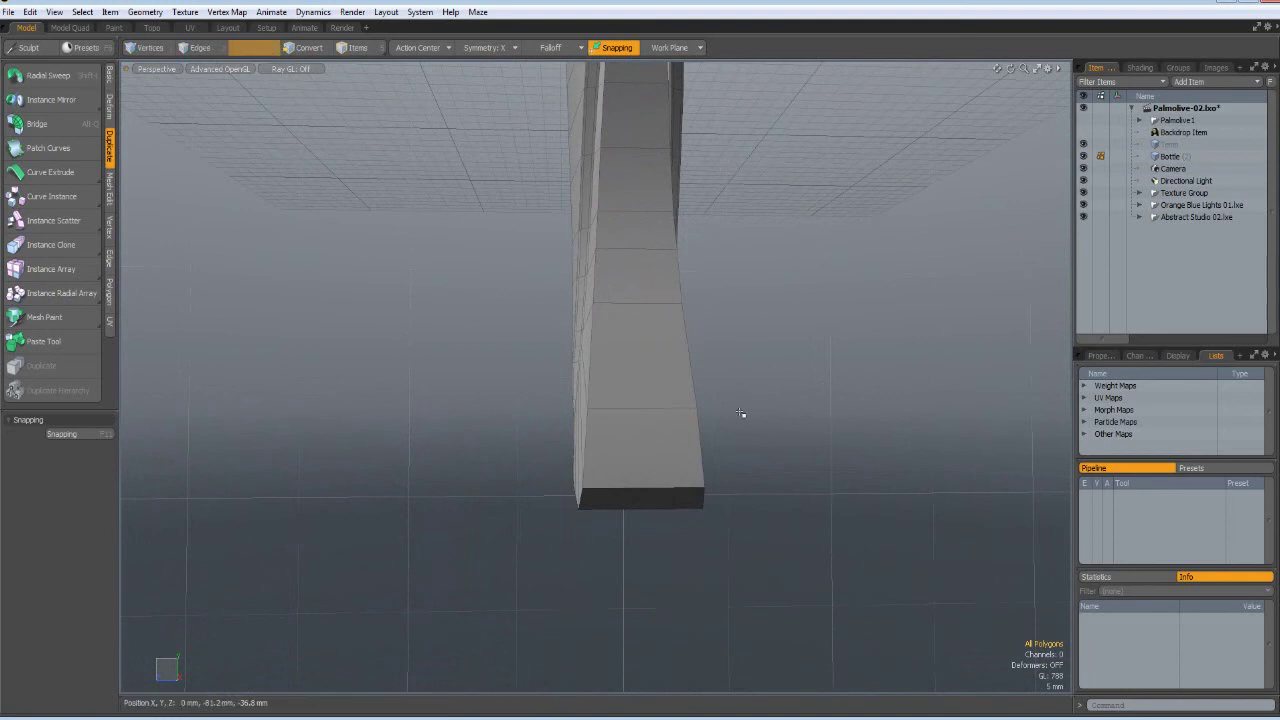
Loop-slice the bottle's narrow side and underside with two lengthwise loops in Uniform mode.
key(2)
click(643, 392)
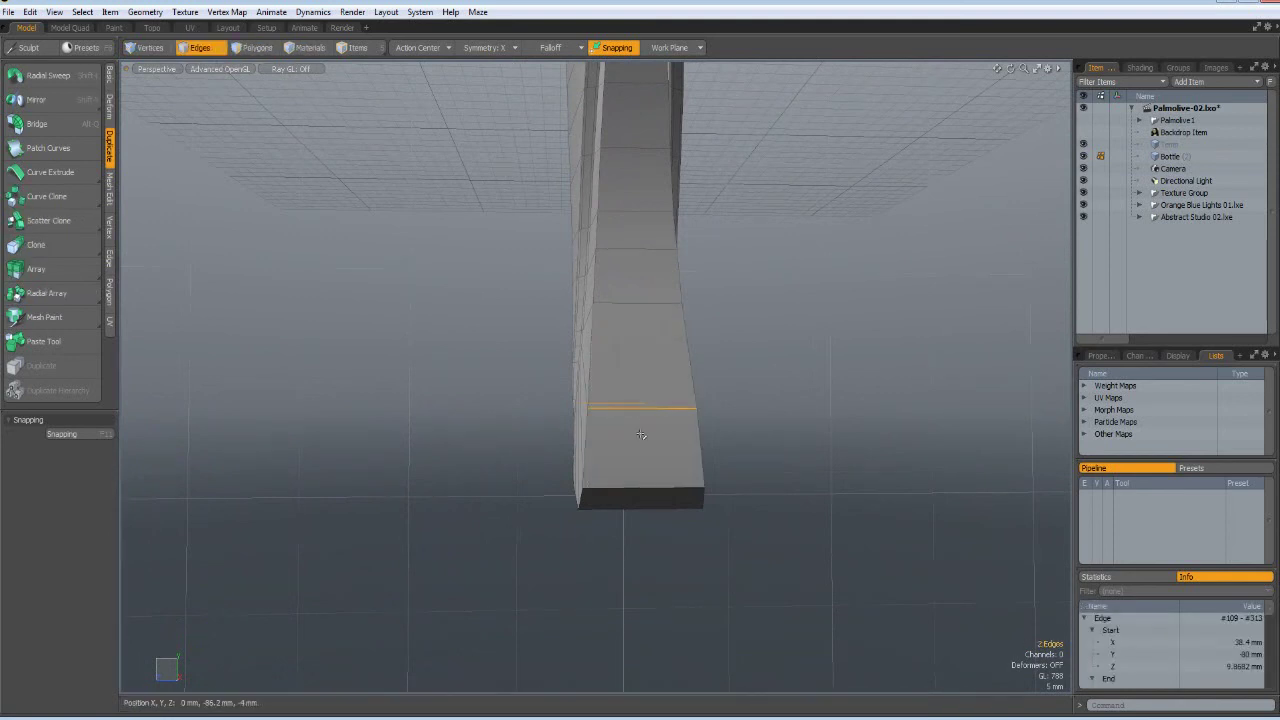
key(alt+c)
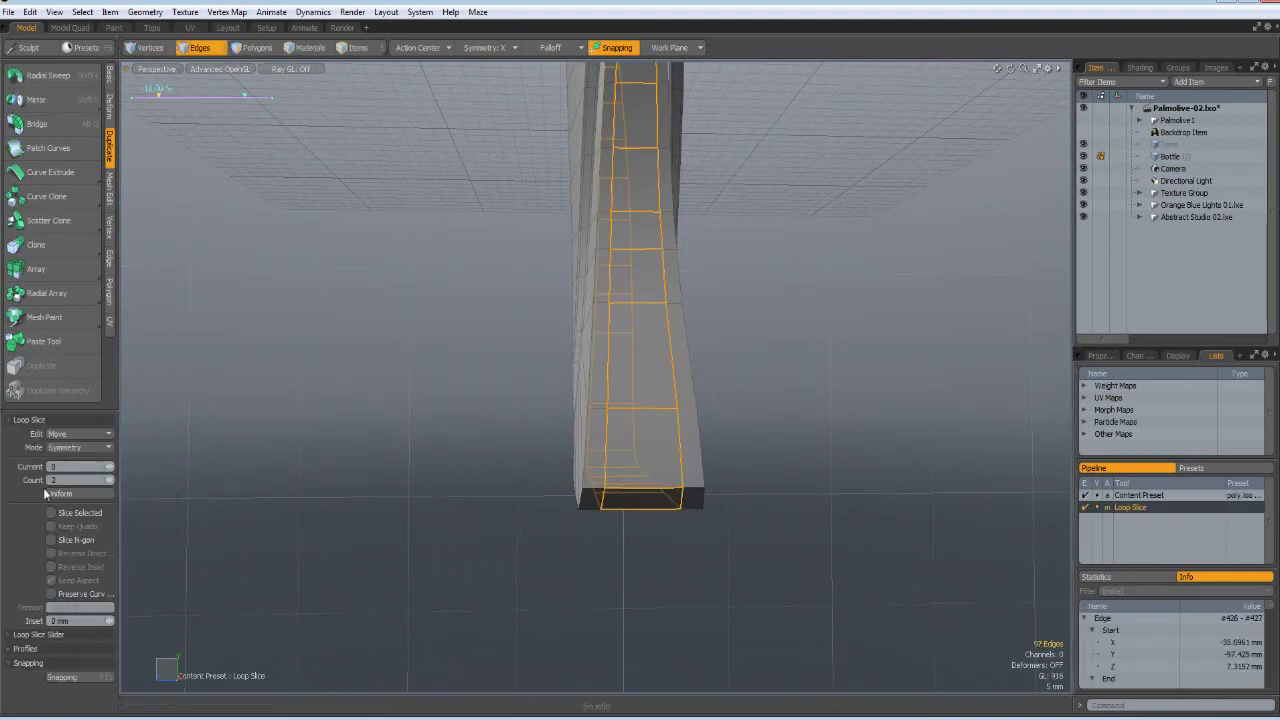
click(86, 447)
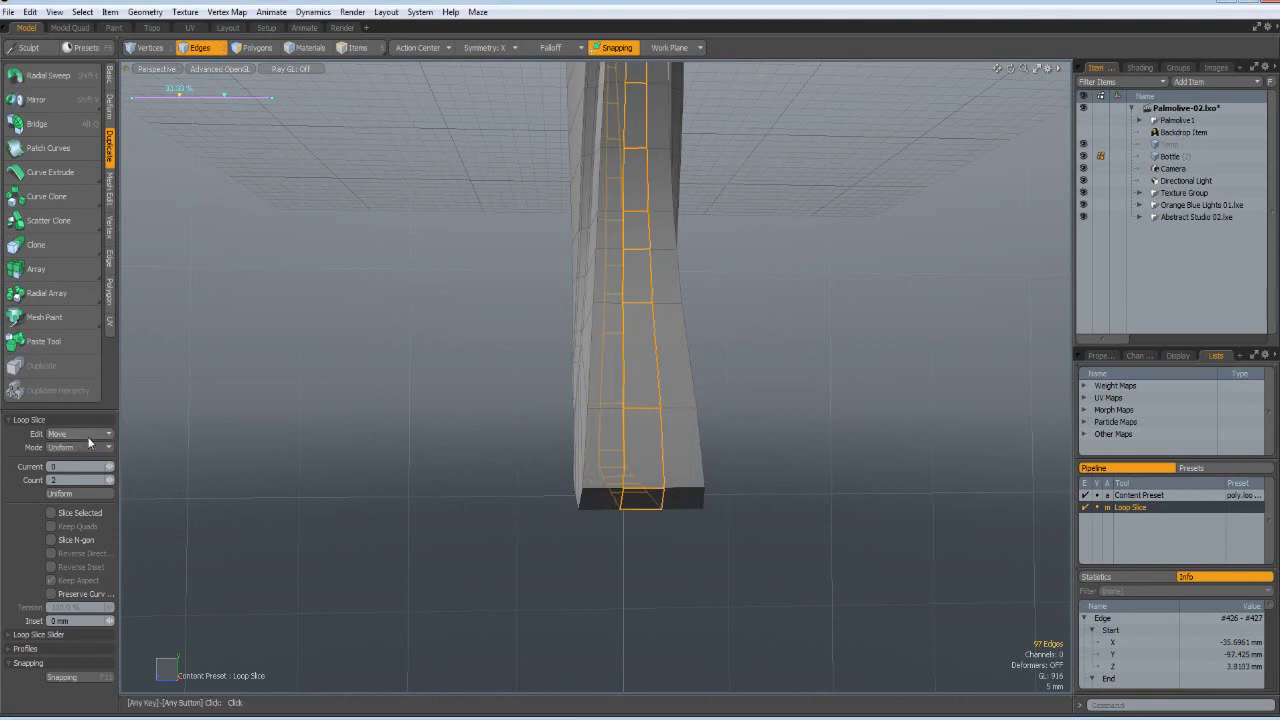
click(86, 440)
key(space)
Scale the two lengthwise edge rows on the underside apart along Z to about 10.7 mm from the centre.
alt+drag(655, 560, 704, 349)
click(659, 214)
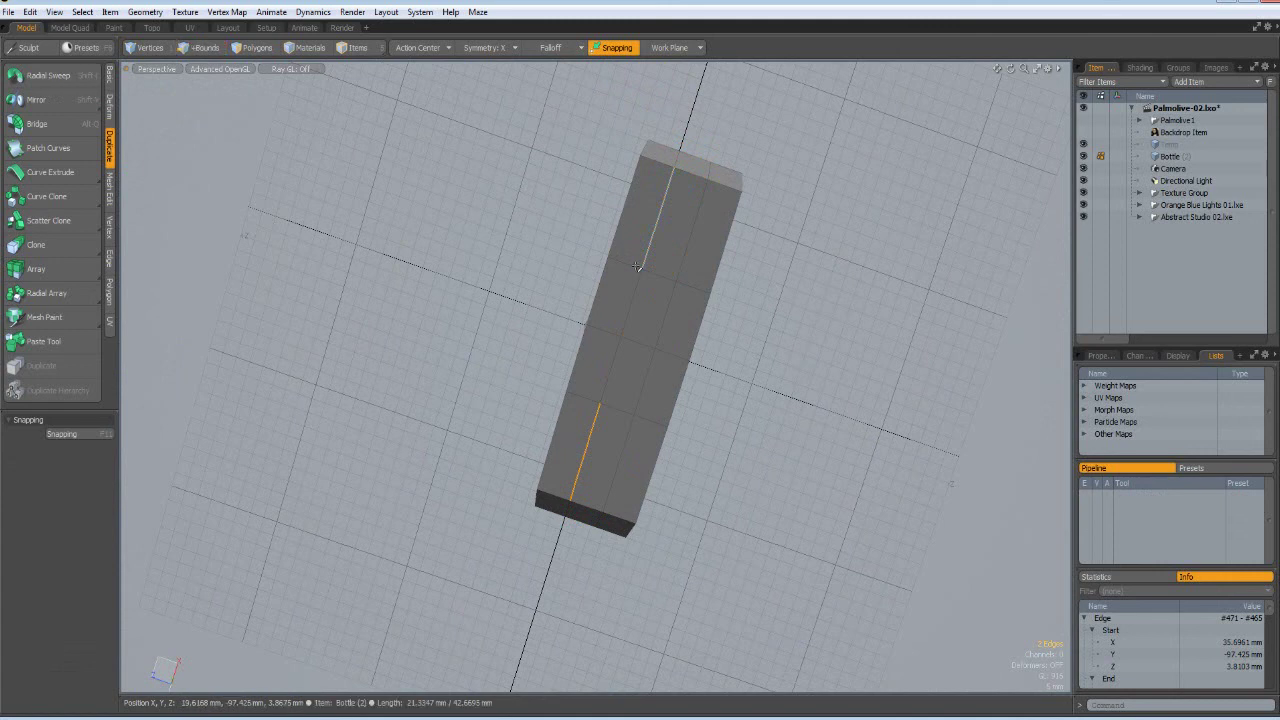
shift+click(630, 308)
shift+click(622, 471)
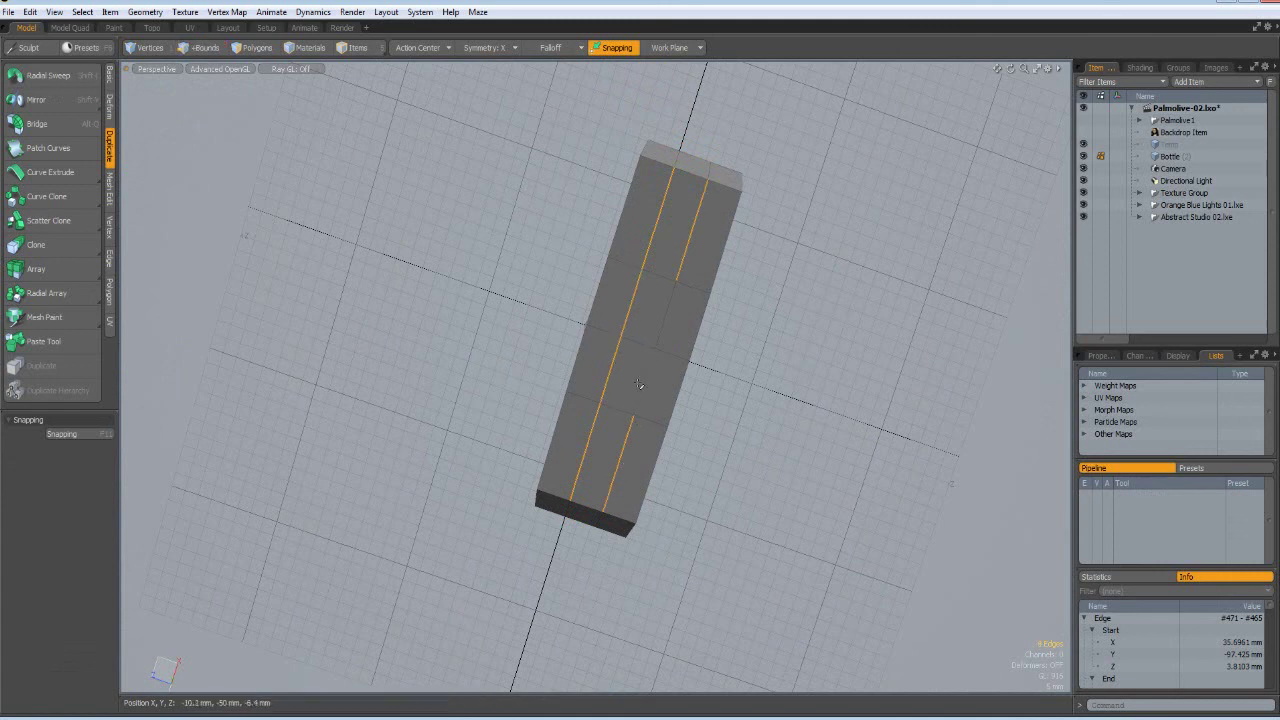
scroll(630, 300, up, 2)
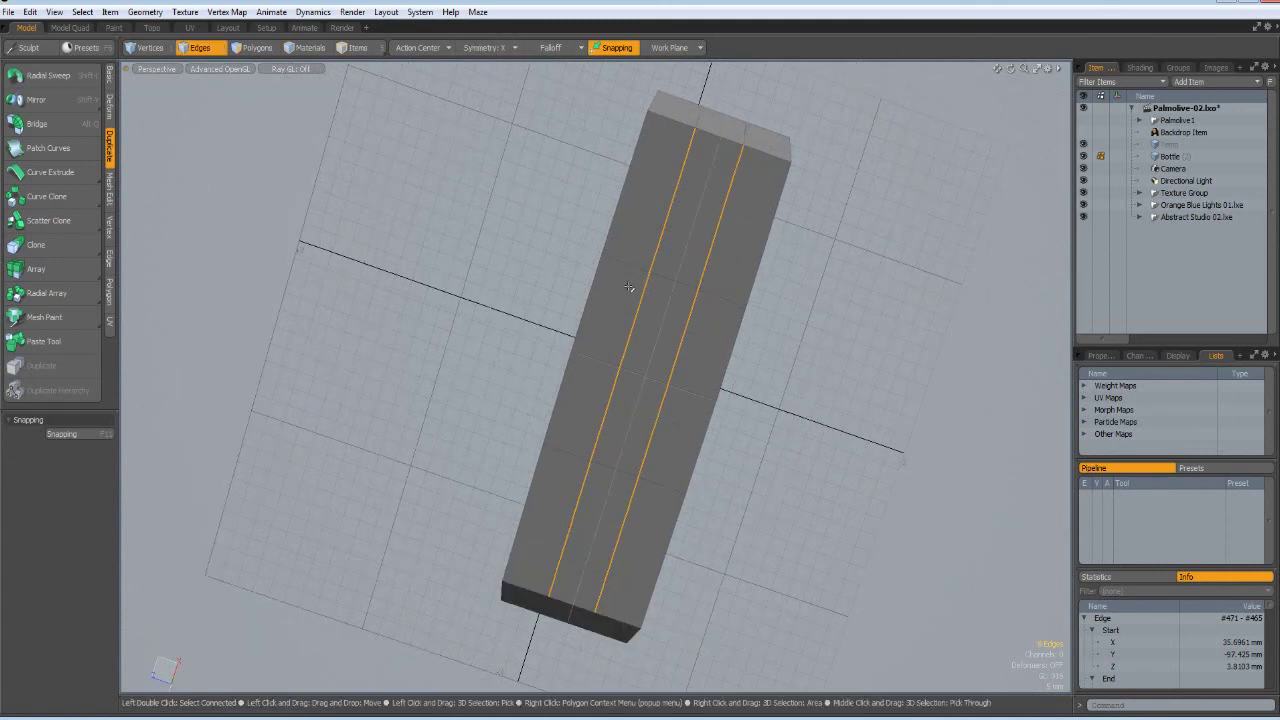
key(r)
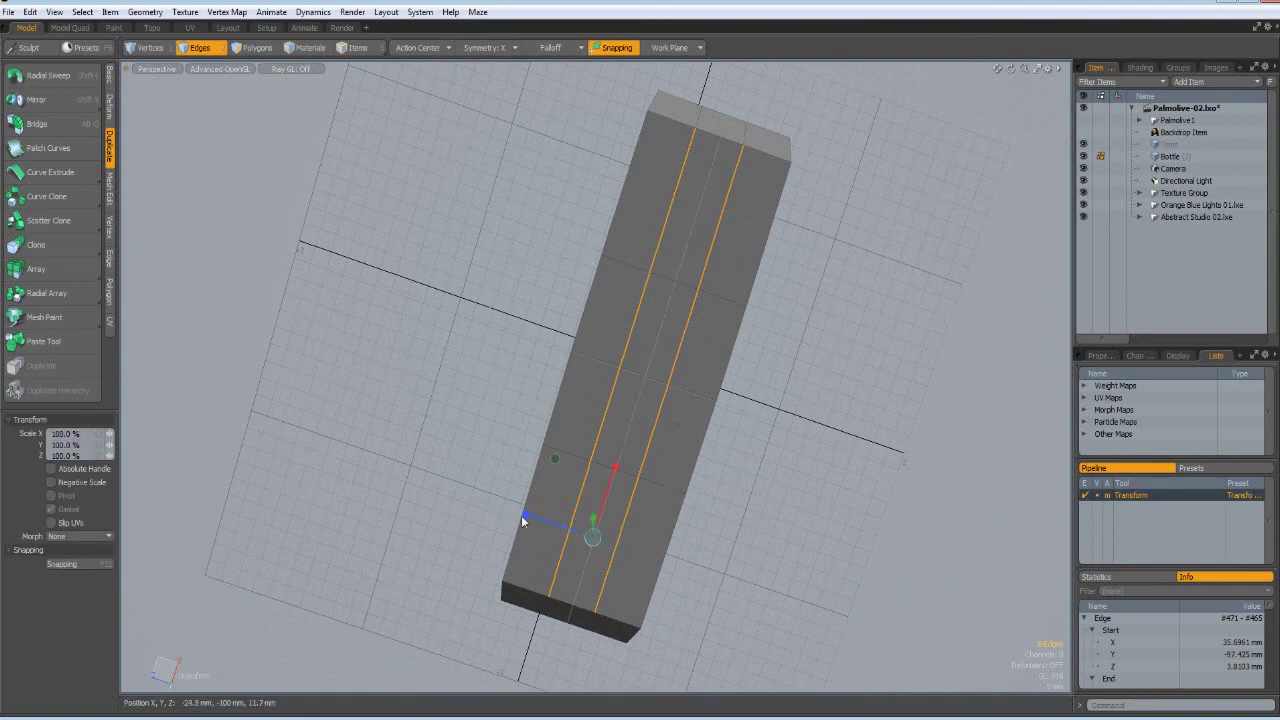
drag(525, 515, 398, 470)
key(space)
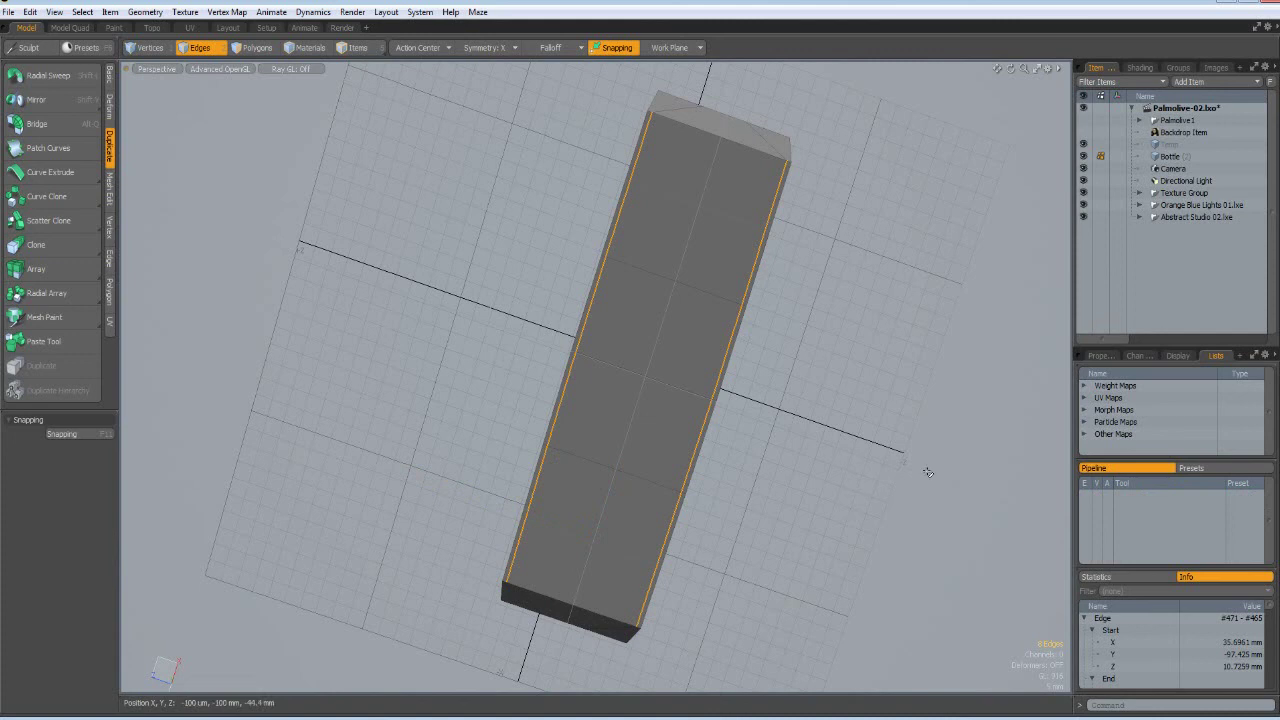
Turn subdivision smoothing back on and inspect the rounded base and sides of the bottle.
click(885, 363)
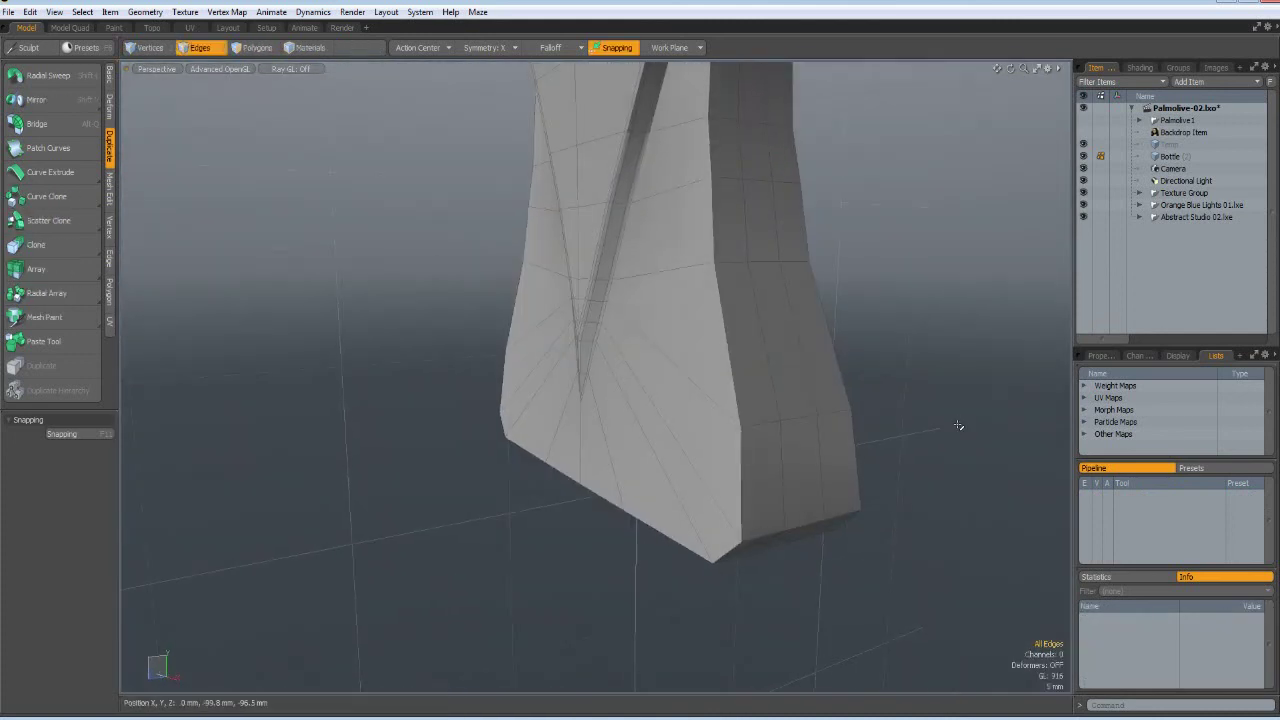
key(Tab)
alt+drag(647, 411, 702, 320)
scroll(675, 345, down, 5)
scroll(676, 345, up, 2)
alt+shift+drag(683, 220, 538, 292)
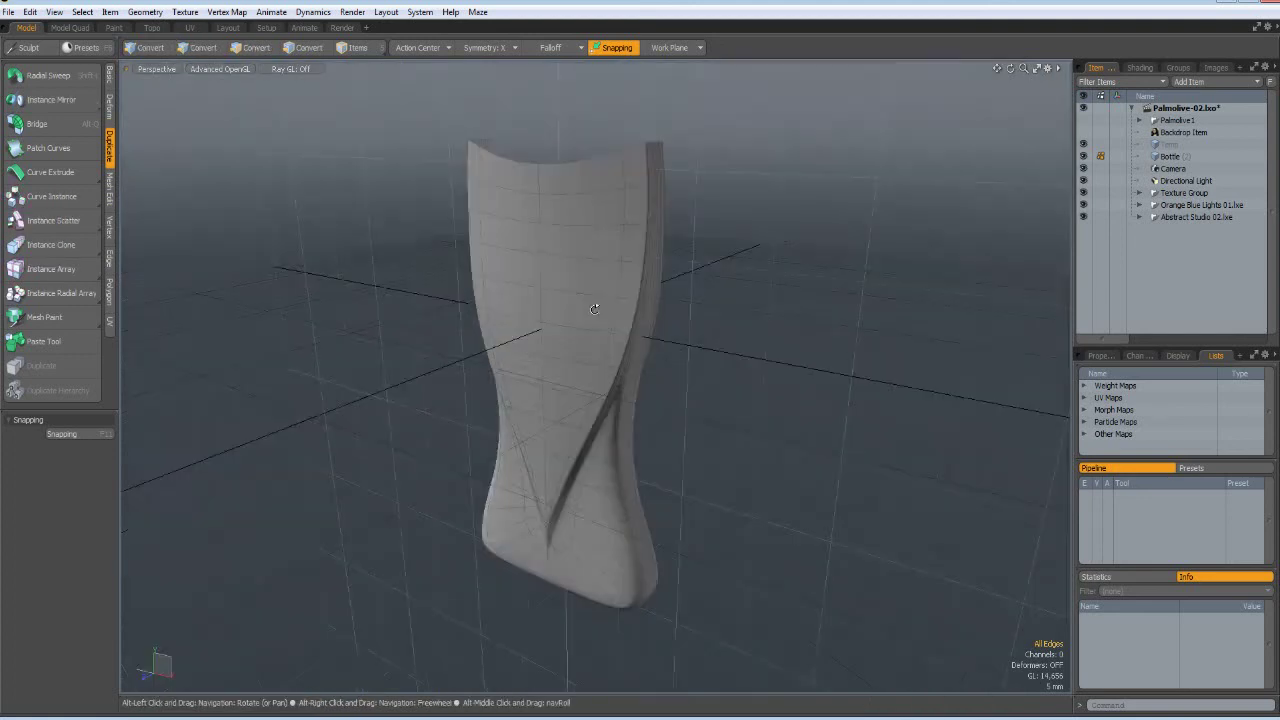
alt+drag(578, 295, 634, 296)
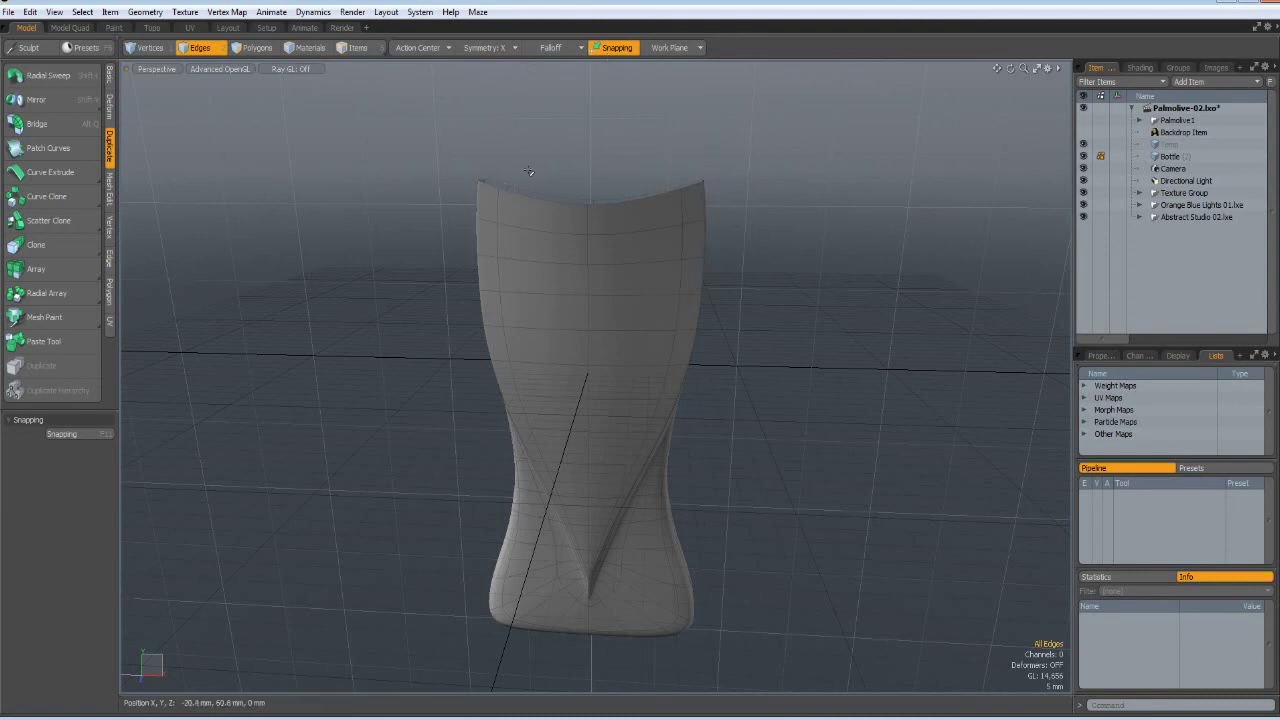
Examine the smoothed bottle's front surface and open upper rim in perspective.
scroll(526, 170, down, 2)
alt+shift+drag(558, 258, 586, 383)
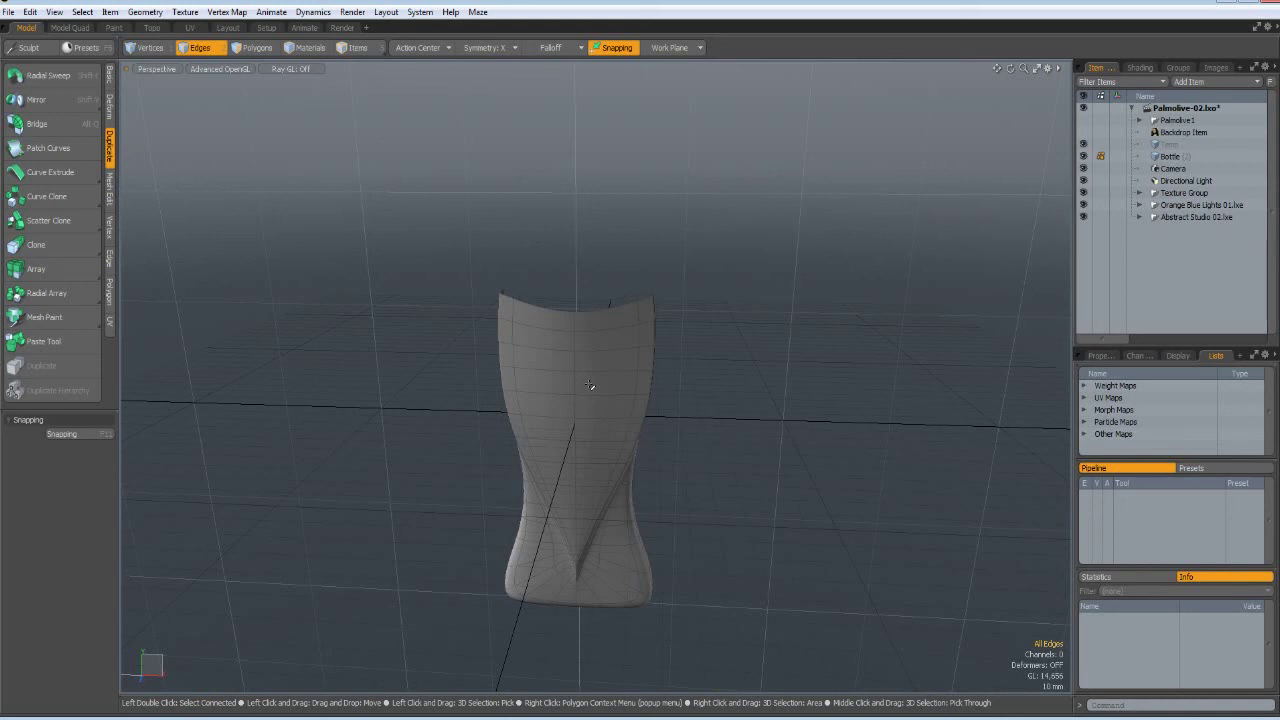
scroll(591, 387, up, 2)
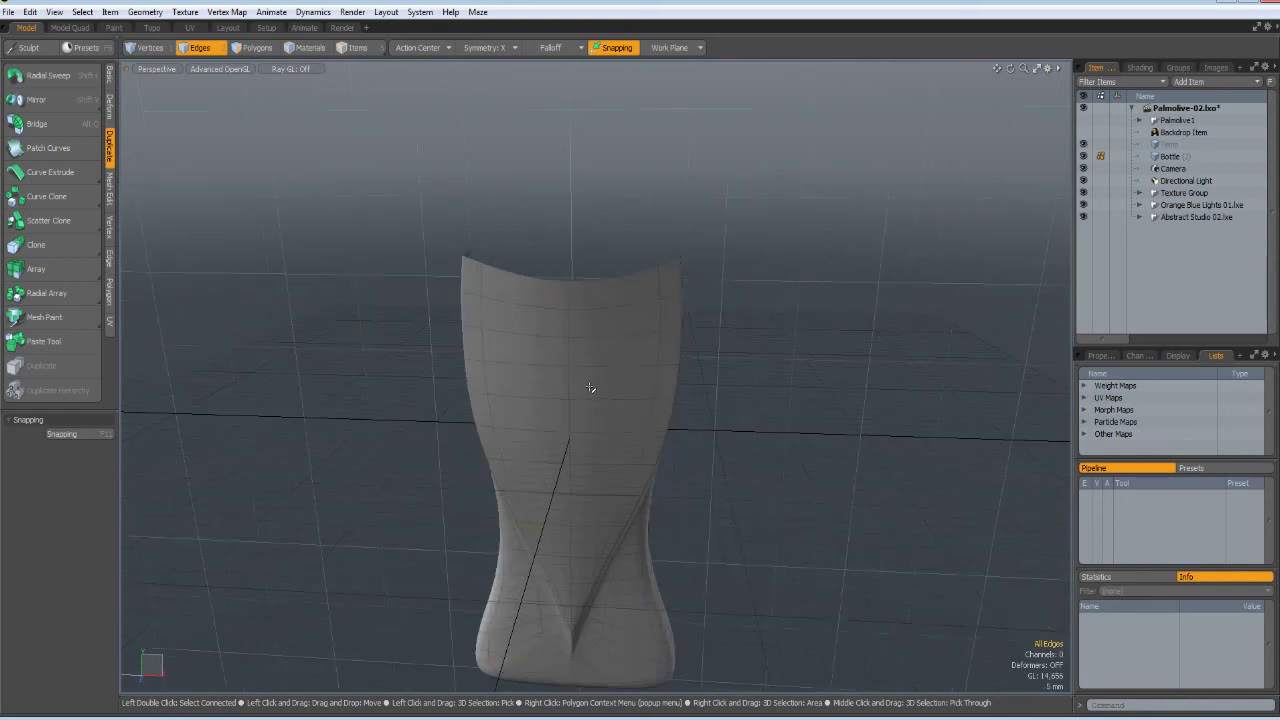
alt+shift+drag(590, 409, 584, 361)
scroll(585, 386, up, 2)
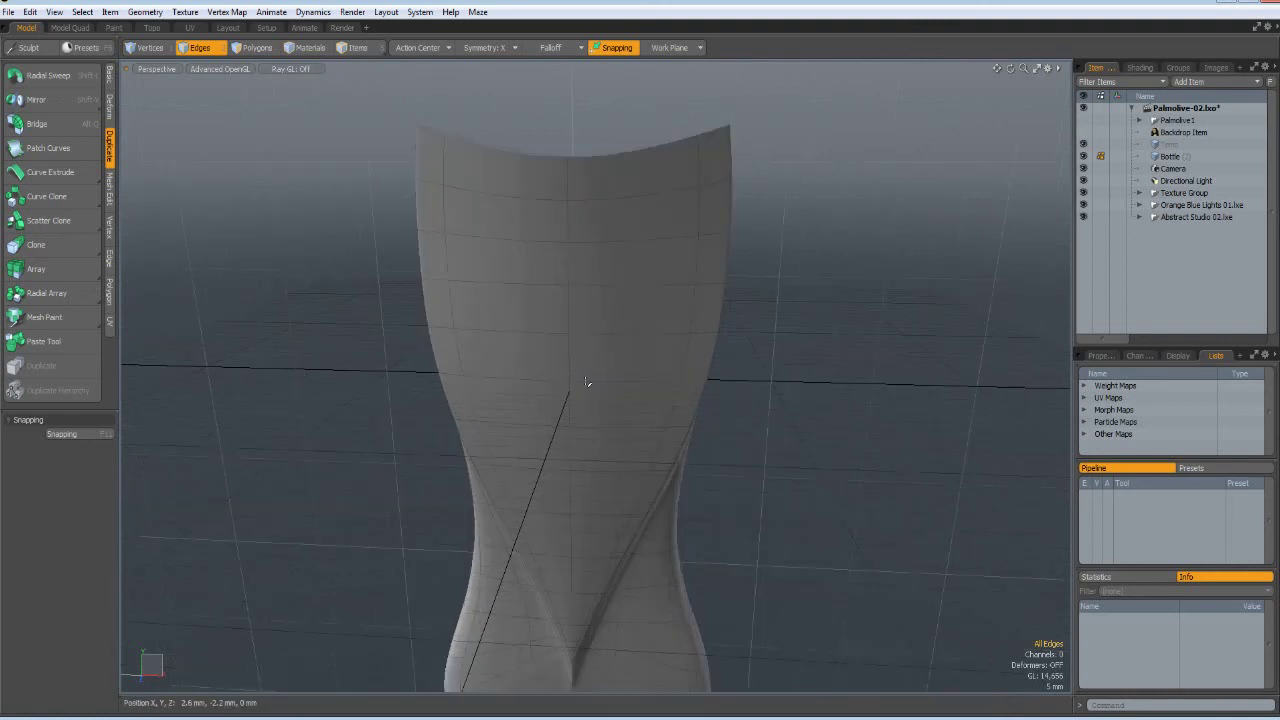
scroll(585, 388, down, 2)
scroll(583, 389, up, 2)
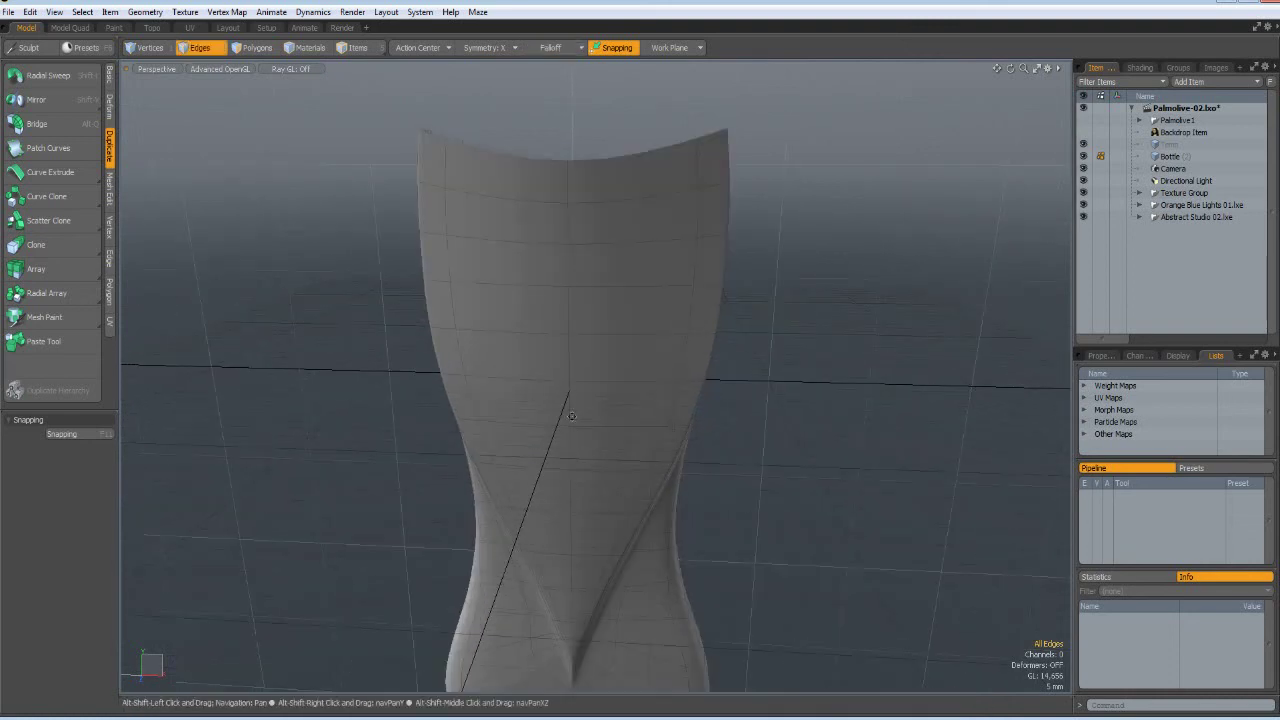
alt+drag(583, 389, 579, 375)
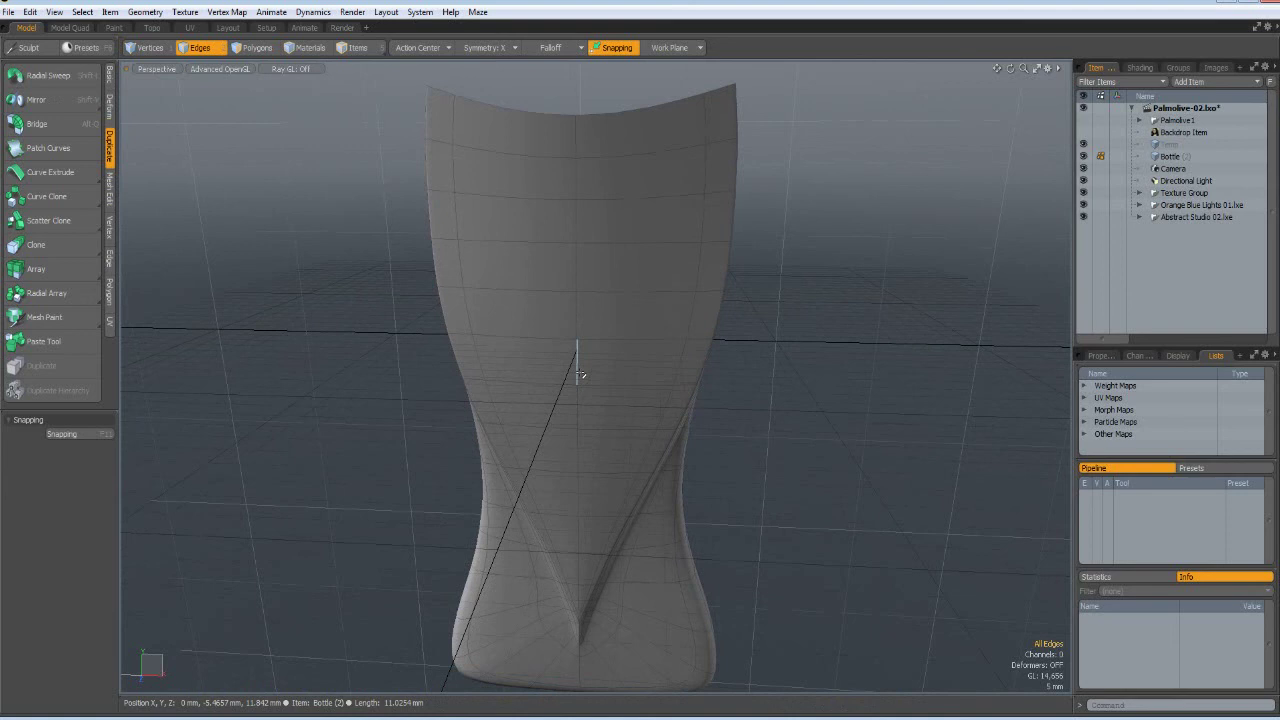